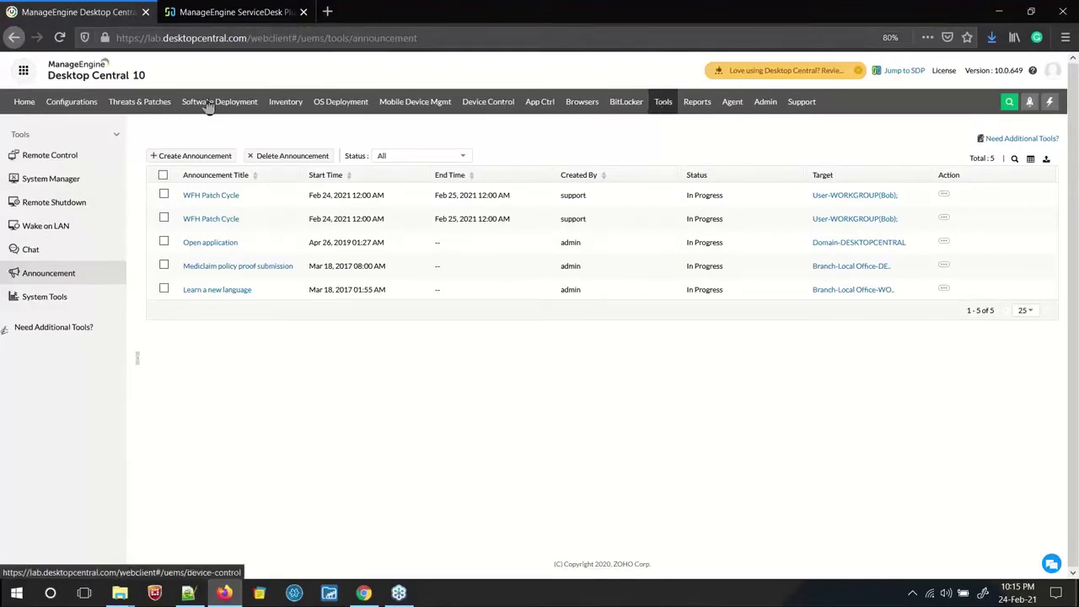
Sign in to the Tools area with the technician's saved username and password, and open the announcements list
click(662, 102)
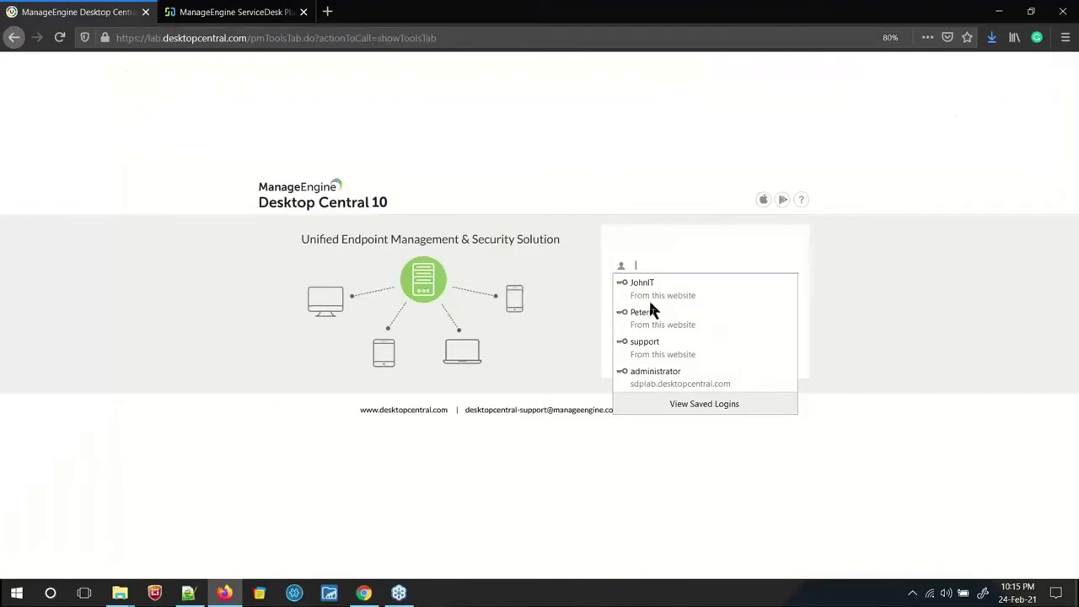
click(647, 286)
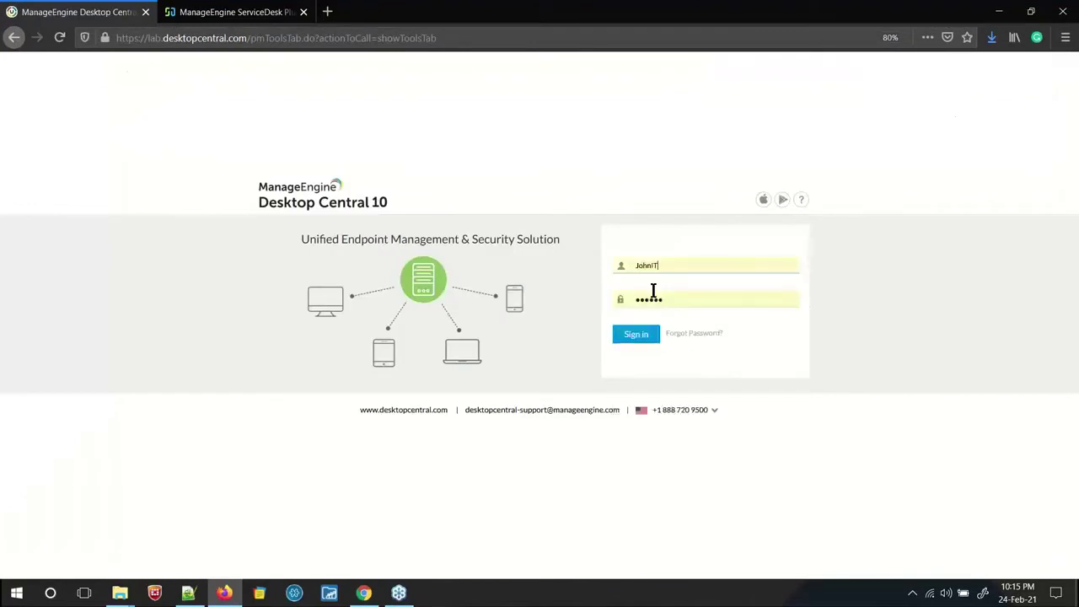
click(633, 339)
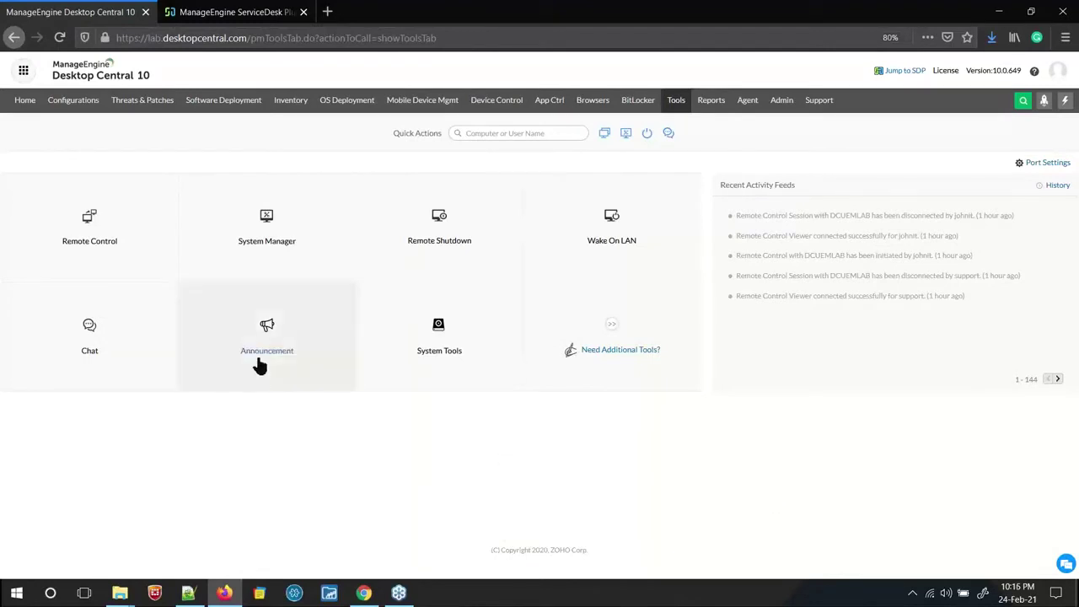
click(266, 331)
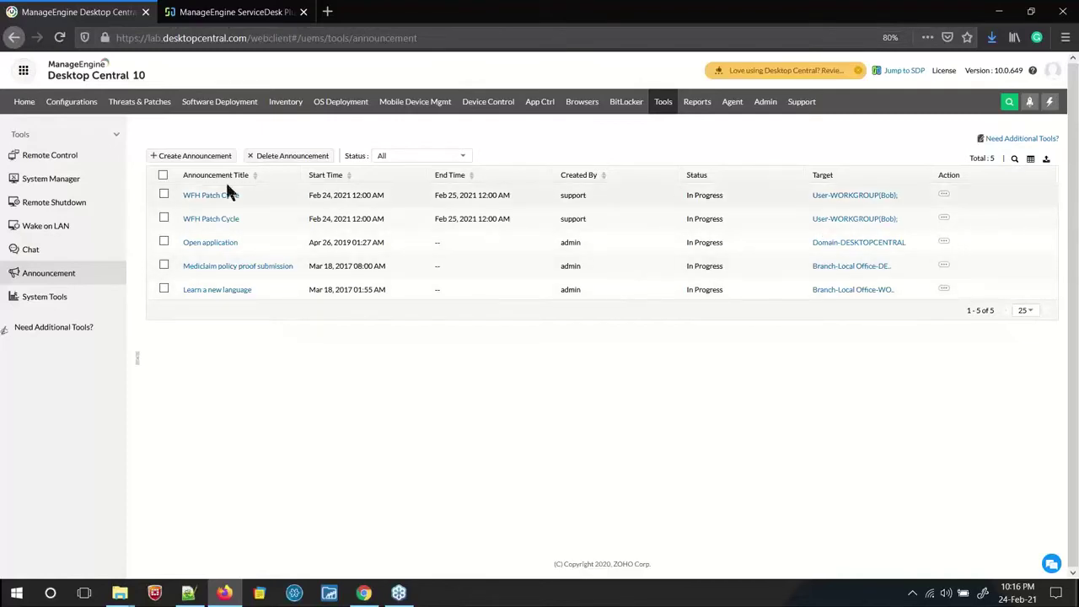
Open the first WFH Patch Cycle announcement for editing and review its title and message text
click(941, 194)
click(900, 165)
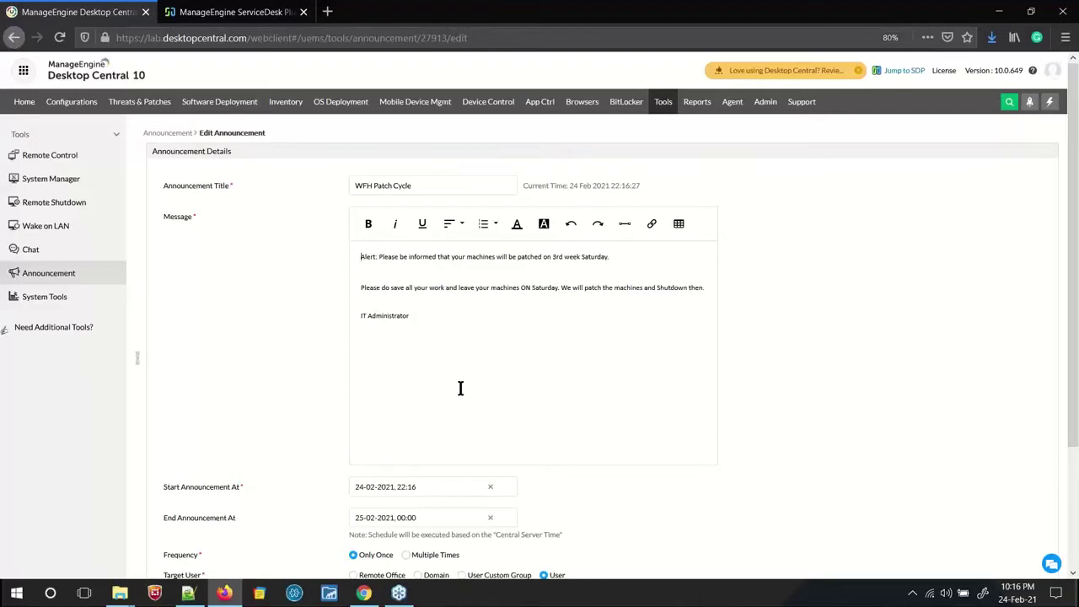
scroll(460, 388, down, 2)
drag(364, 192, 500, 282)
click(504, 281)
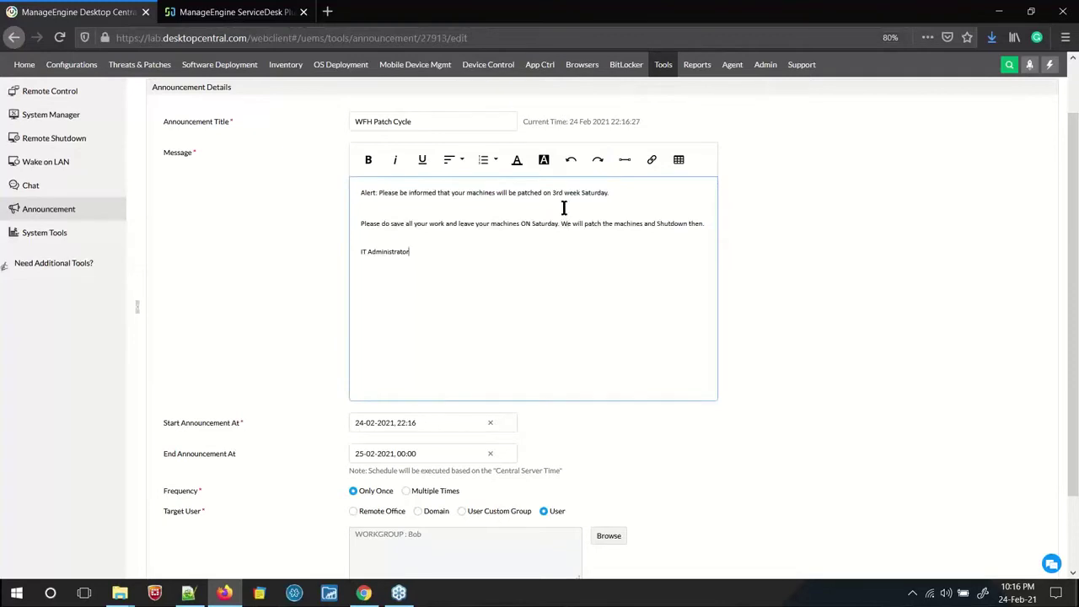
scroll(569, 316, down, 3)
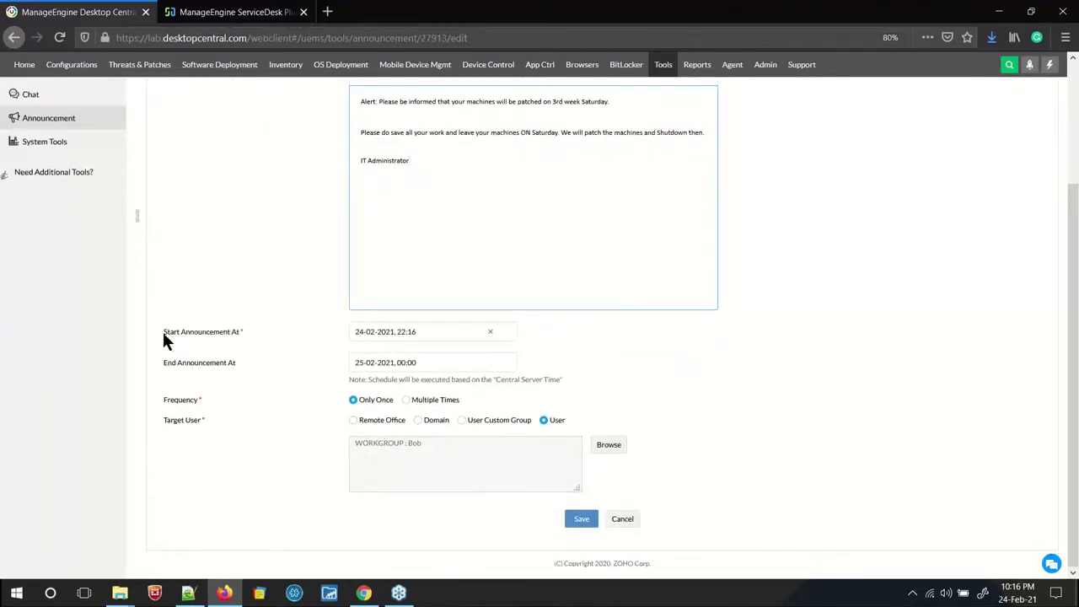
Review the announcement's start time, end time and frequency settings, previewing Multiple Times before returning to Only Once
drag(164, 332, 233, 334)
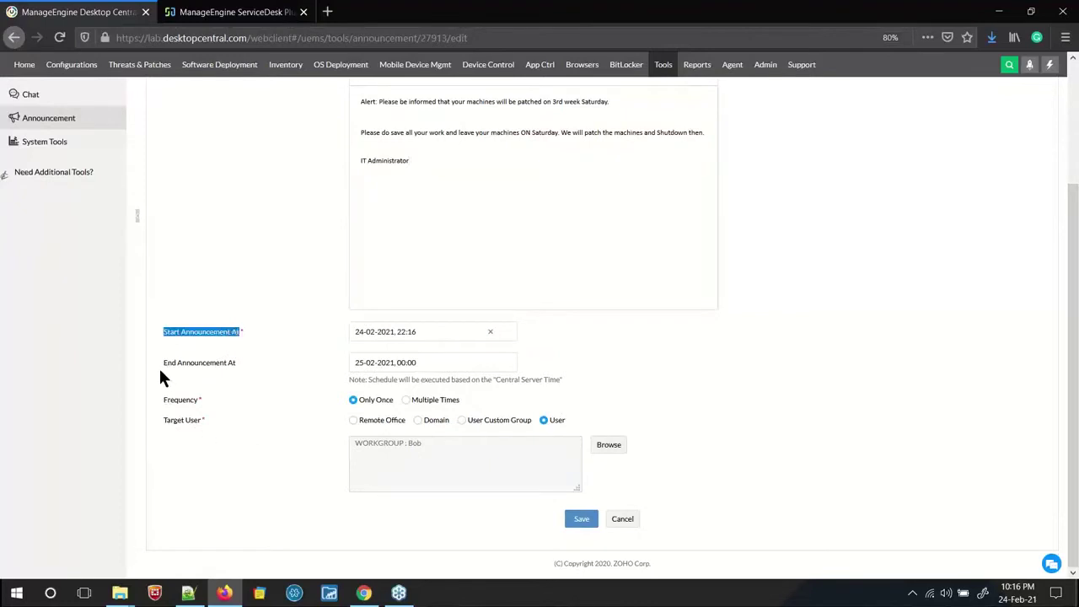
drag(163, 364, 209, 371)
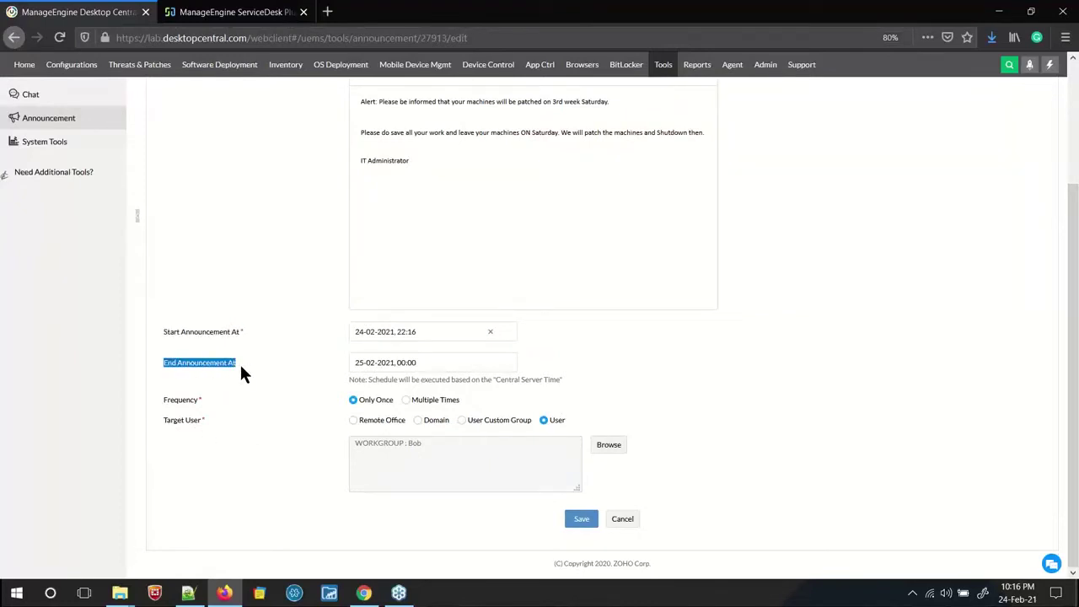
click(163, 401)
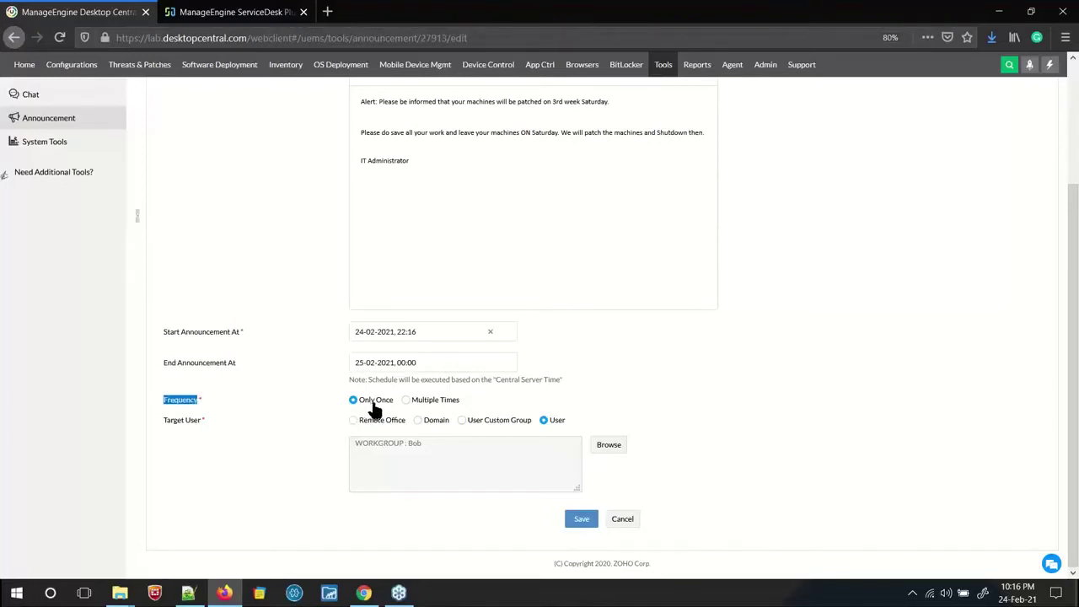
click(406, 400)
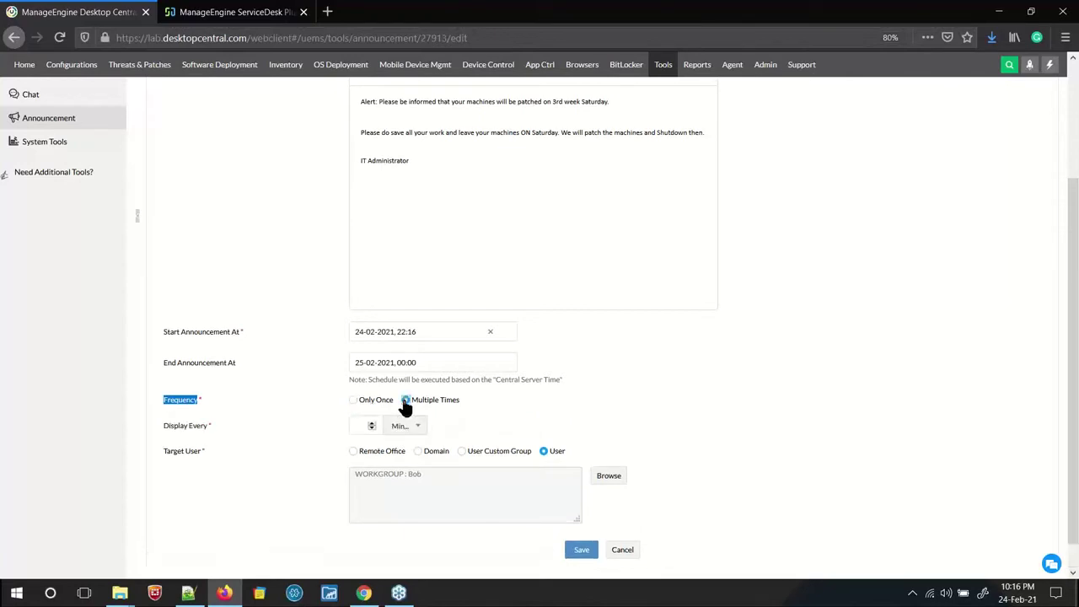
click(354, 401)
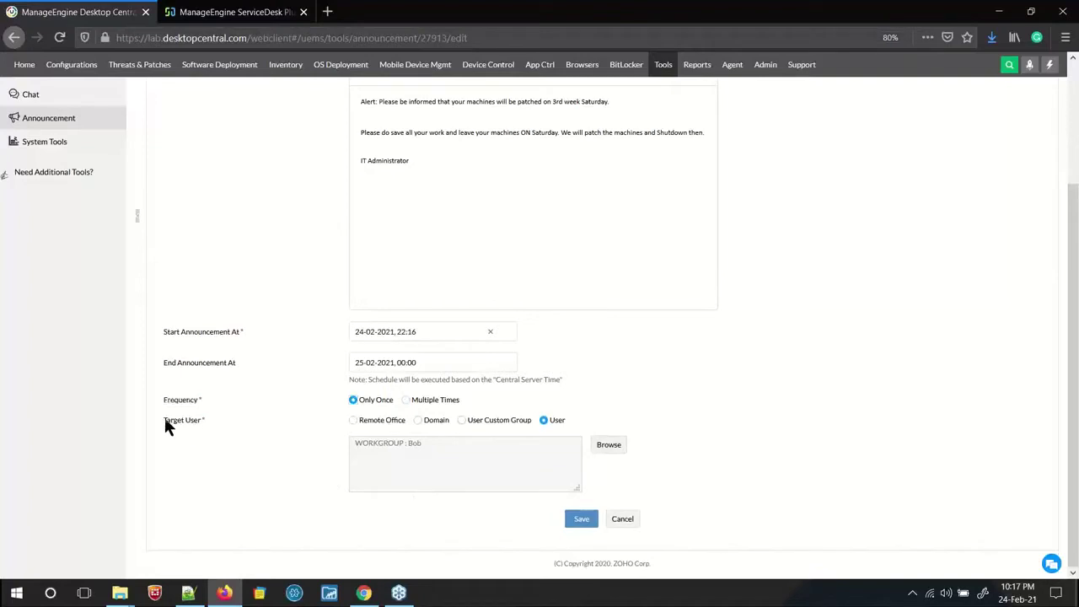
View the selectable target users in the WORKGROUP domain and close the user chooser without adding anyone
drag(165, 422, 216, 424)
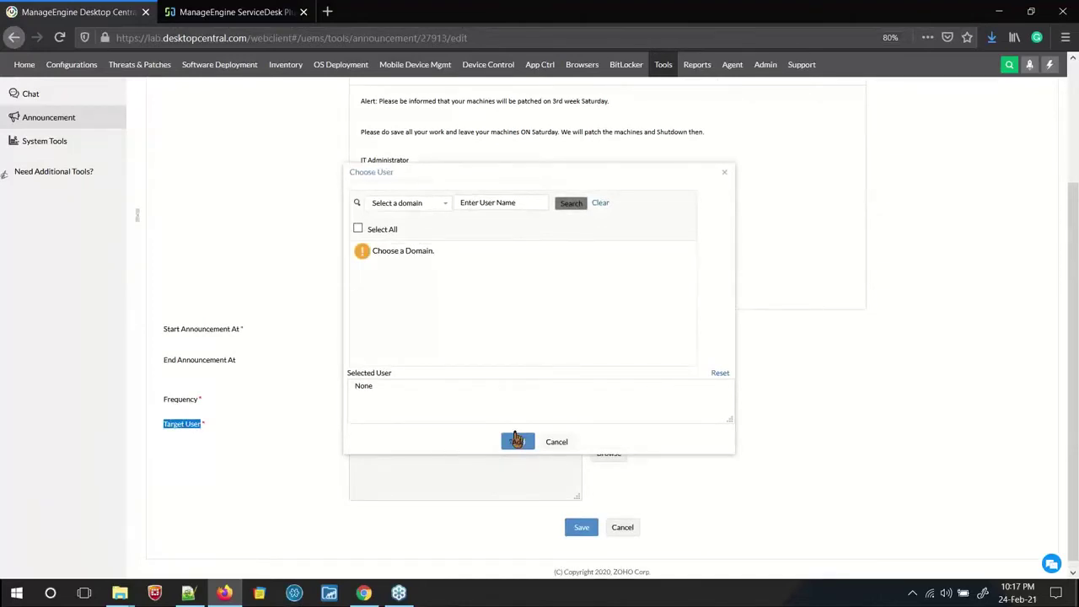
click(558, 444)
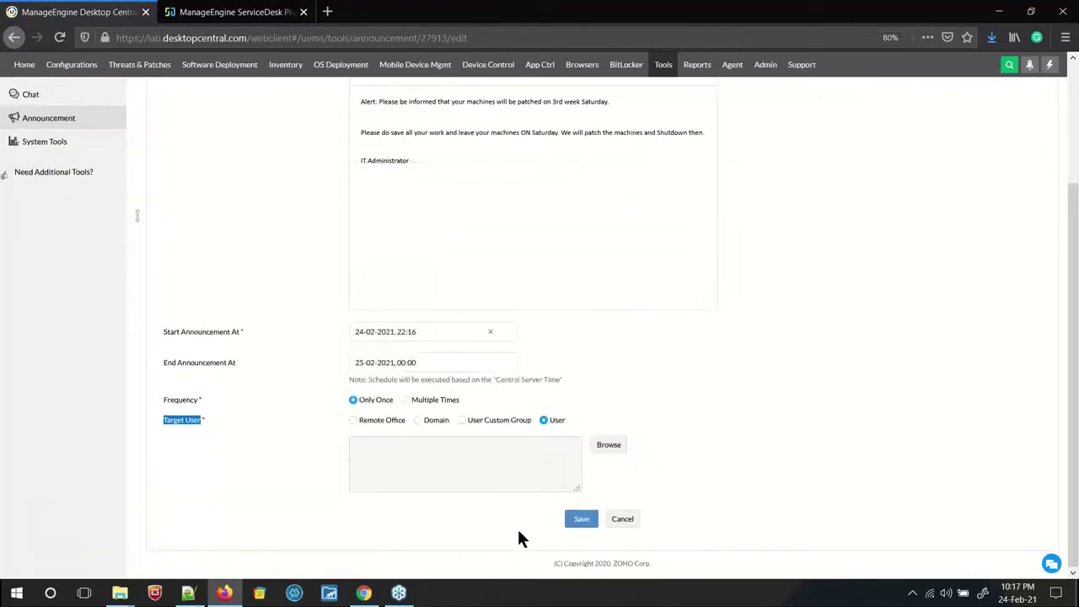
click(609, 449)
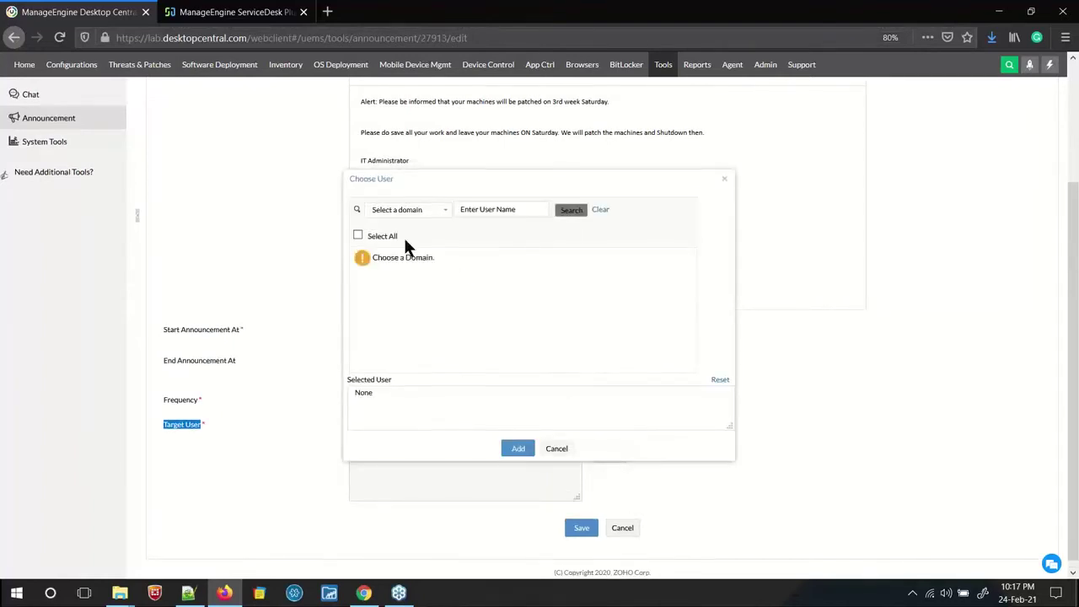
click(430, 208)
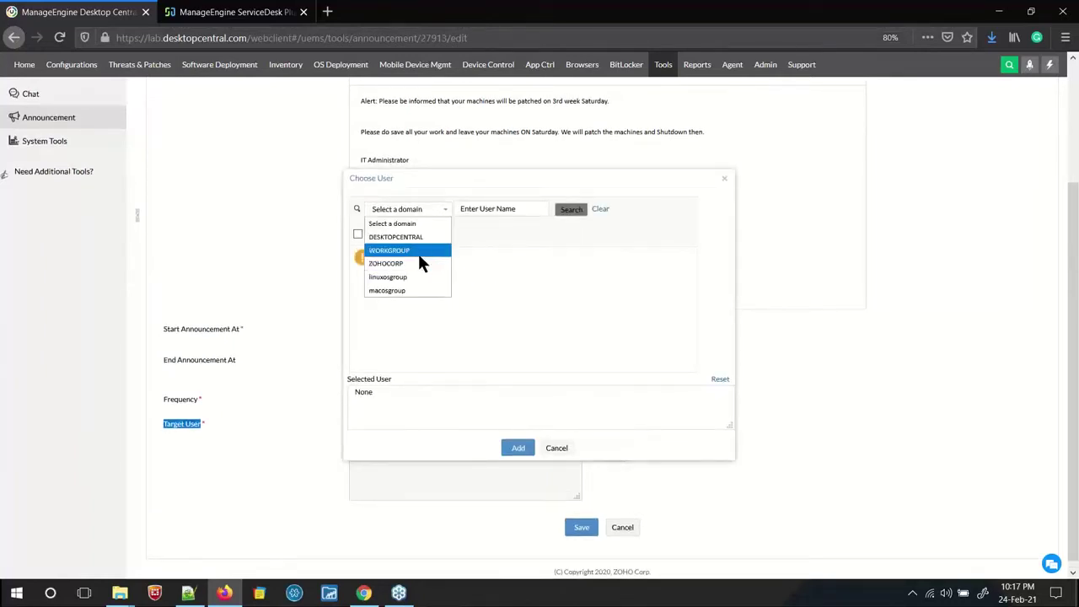
click(419, 258)
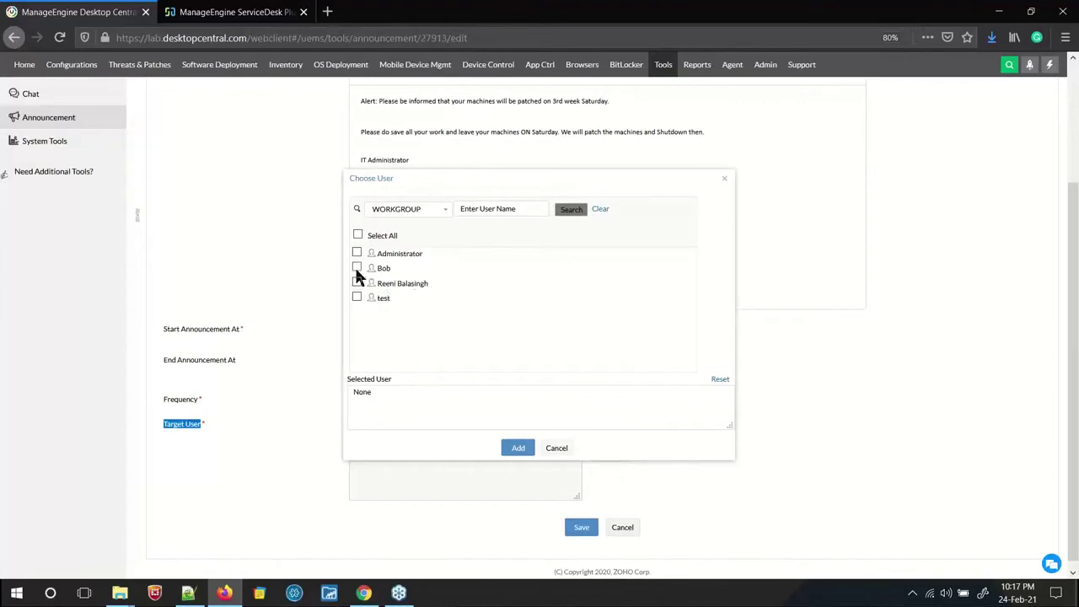
click(724, 180)
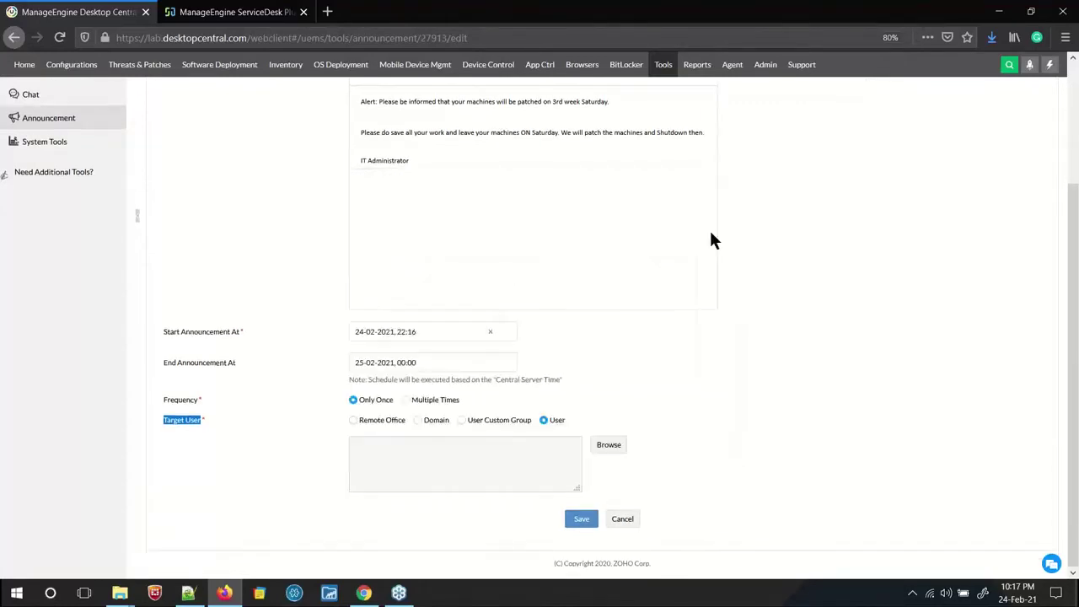
Examine the User Custom Group, Domain and Remote Office target choices, and leave the announcement without saving
click(461, 421)
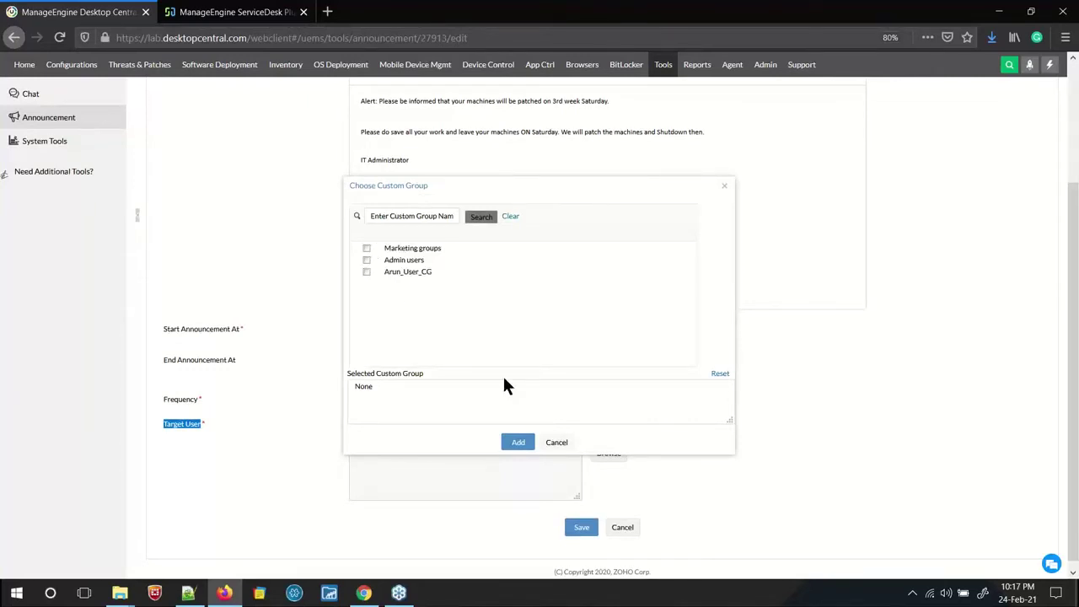
click(557, 443)
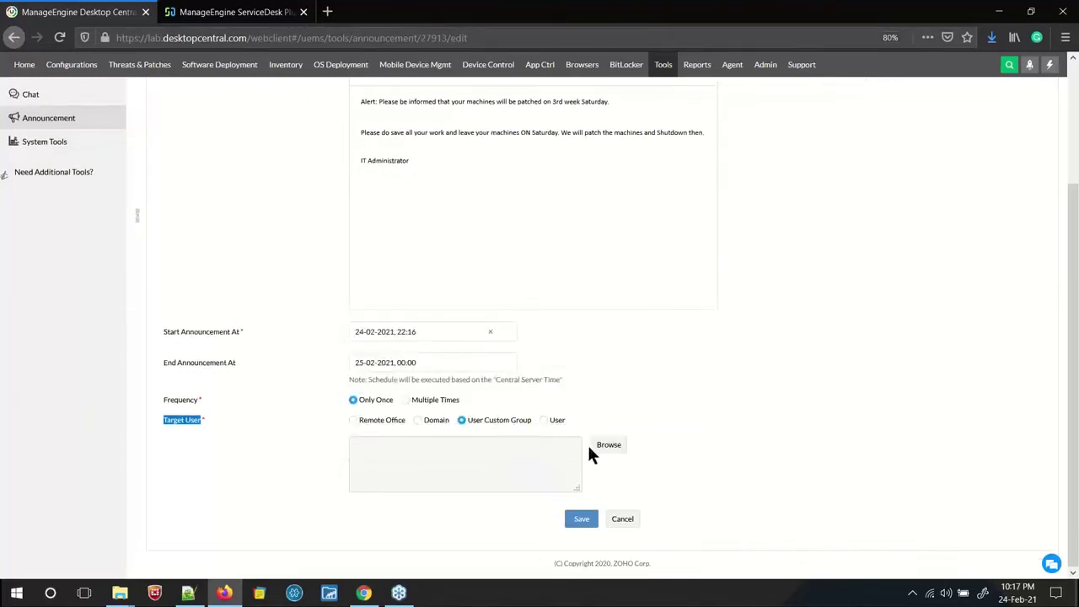
click(418, 420)
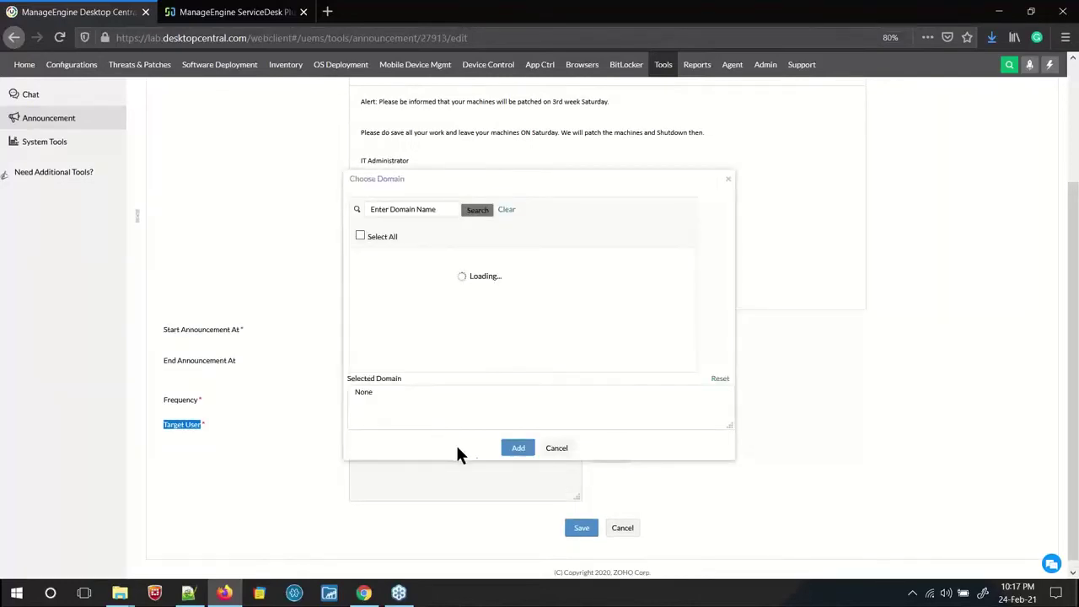
click(555, 448)
click(353, 421)
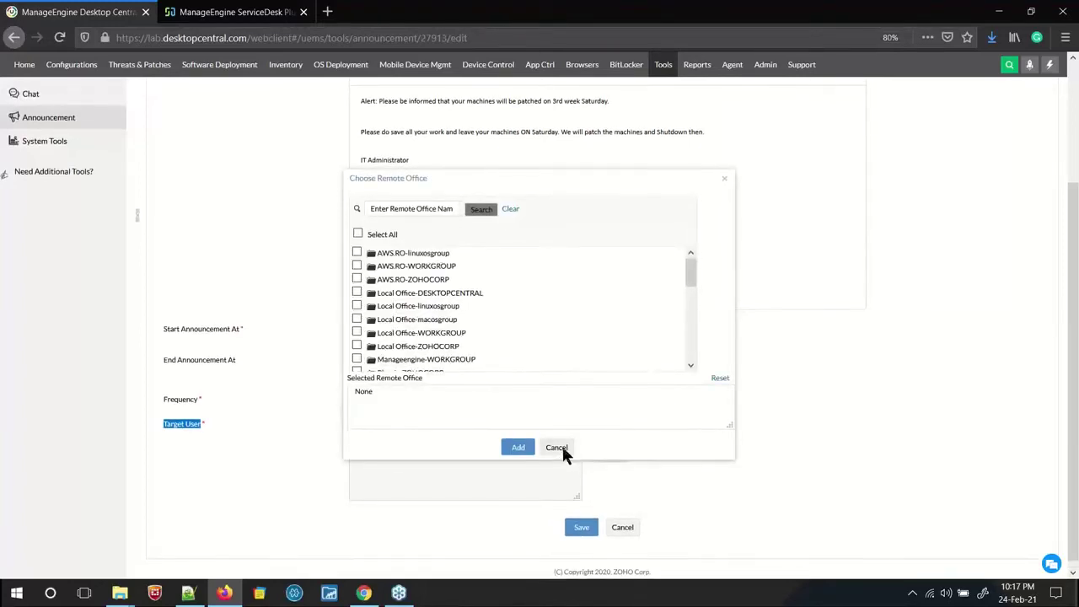
click(557, 447)
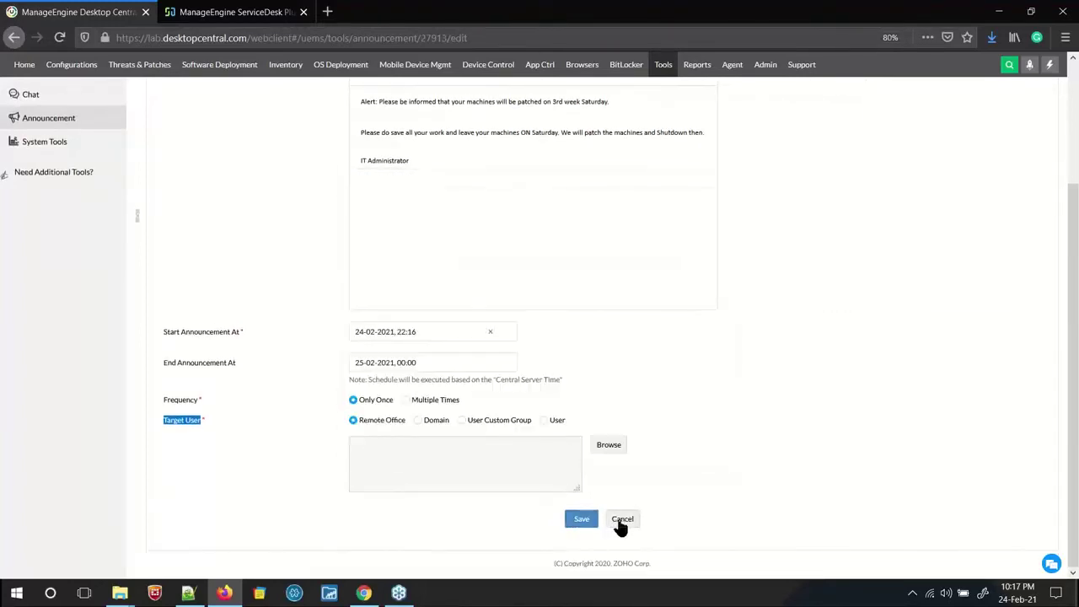
click(622, 520)
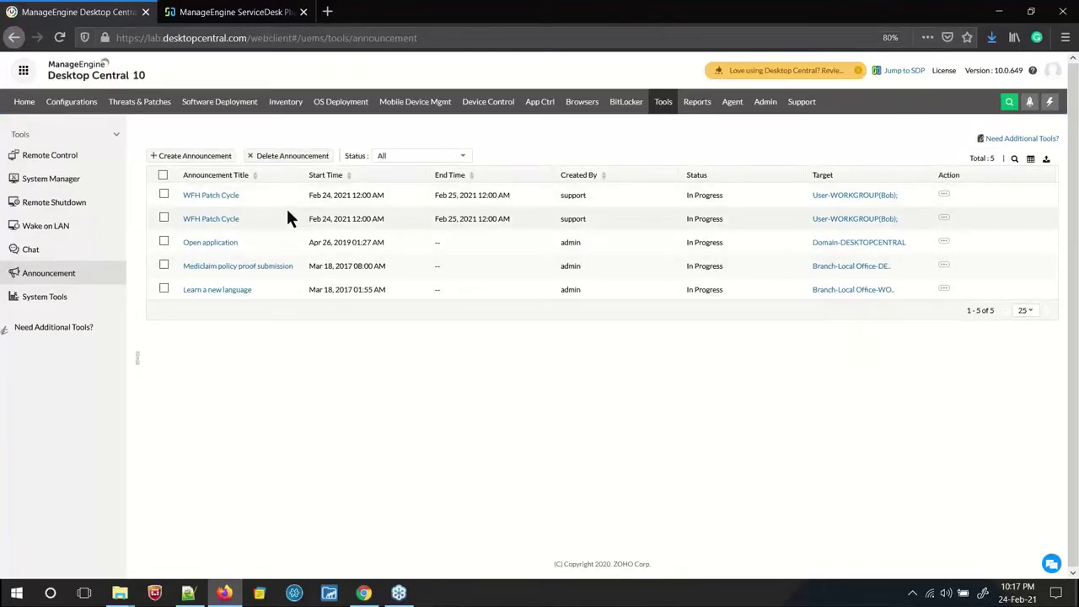
key(alt+Tab)
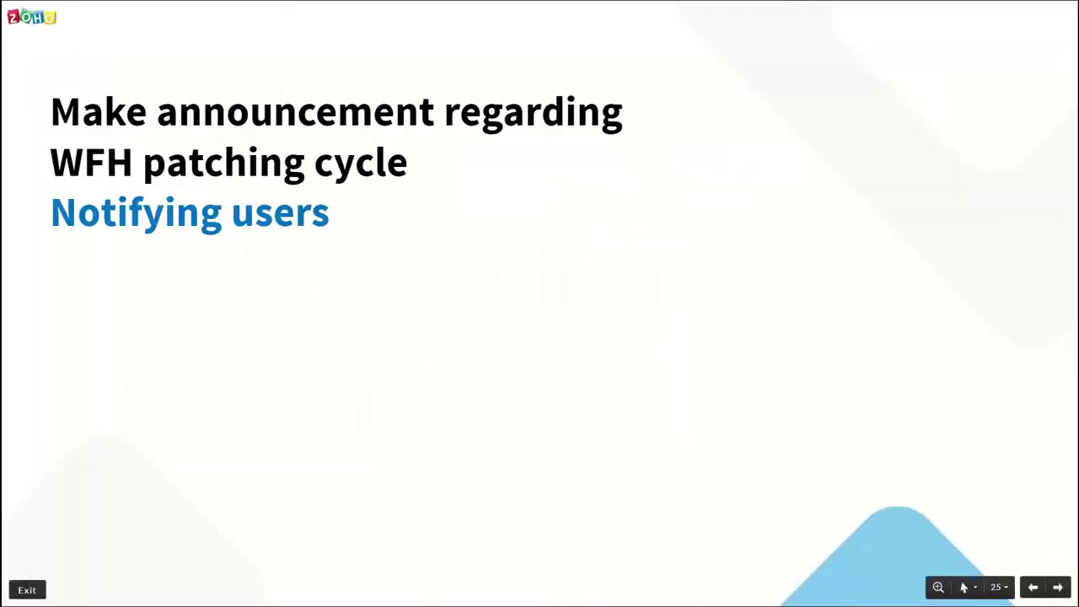
key(Right)
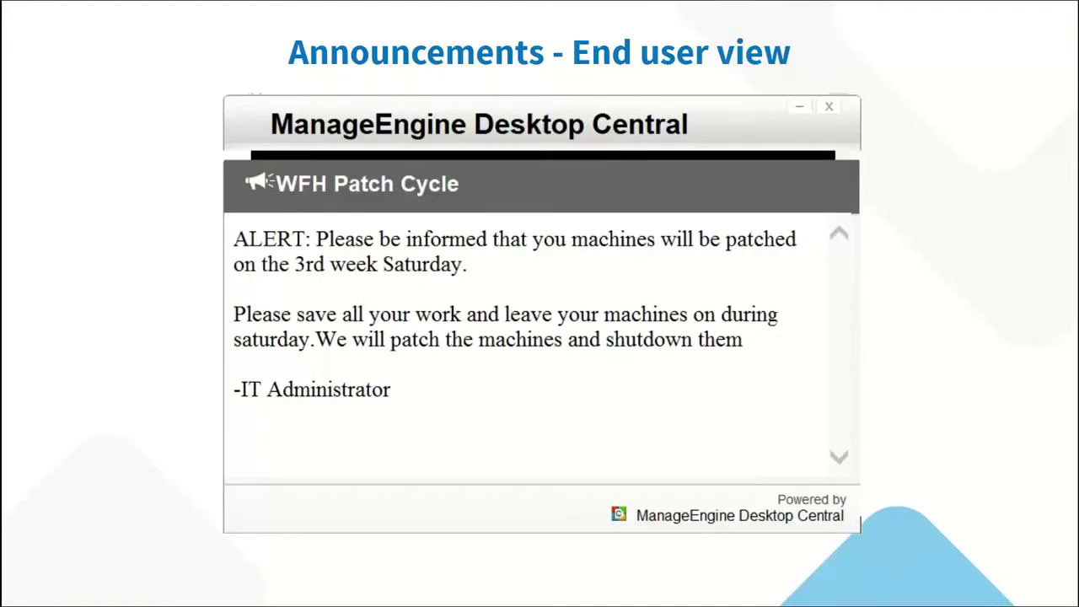
key(Right)
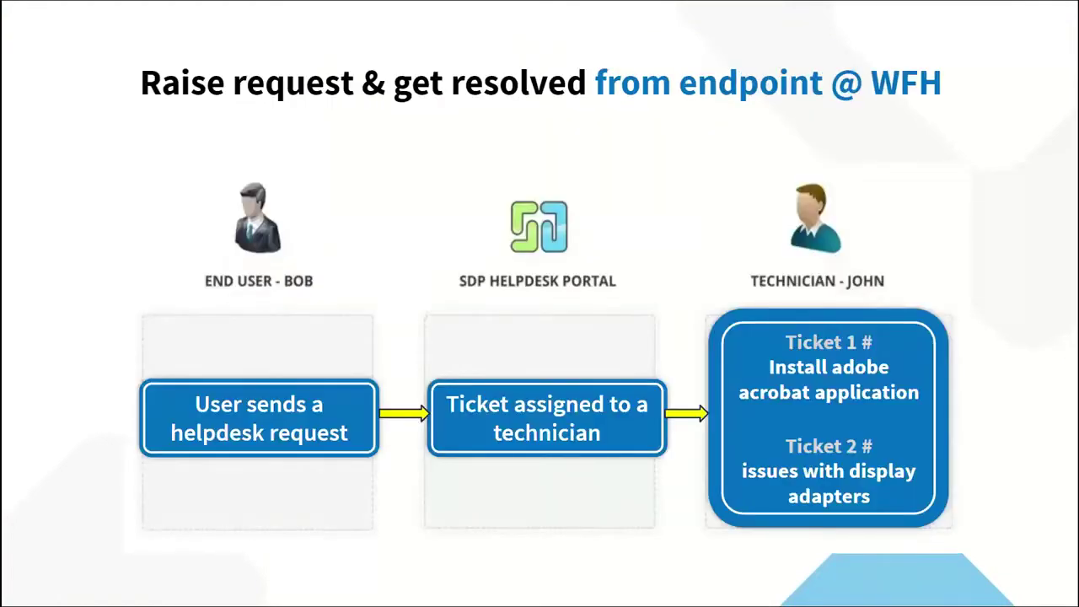
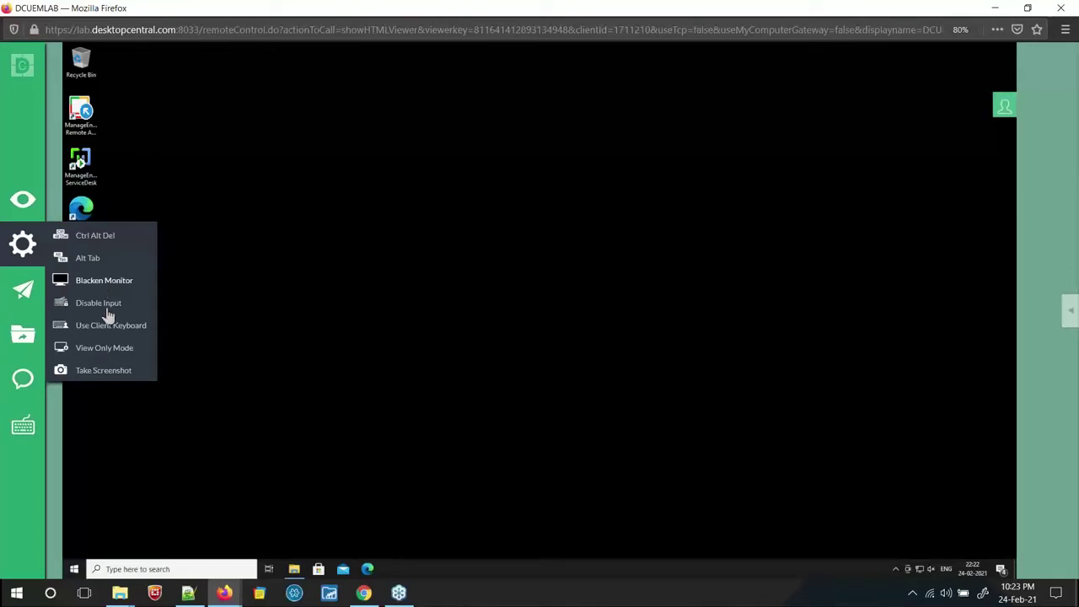
Blacken the monitor of the remote computer DCUEMLAB and acknowledge the message
mouse_move(24, 384)
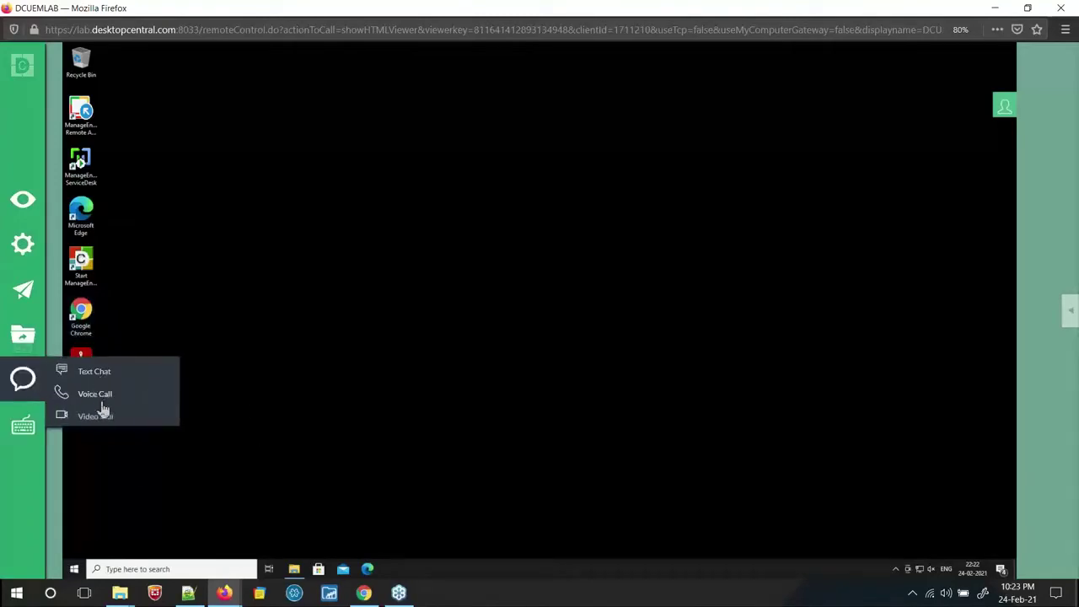
mouse_move(20, 255)
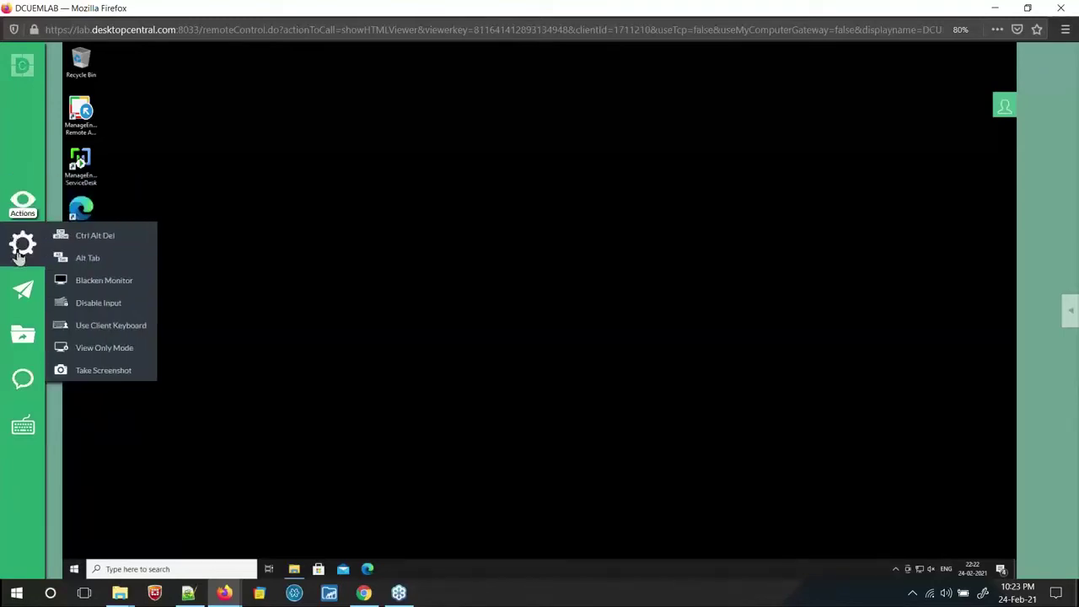
click(84, 289)
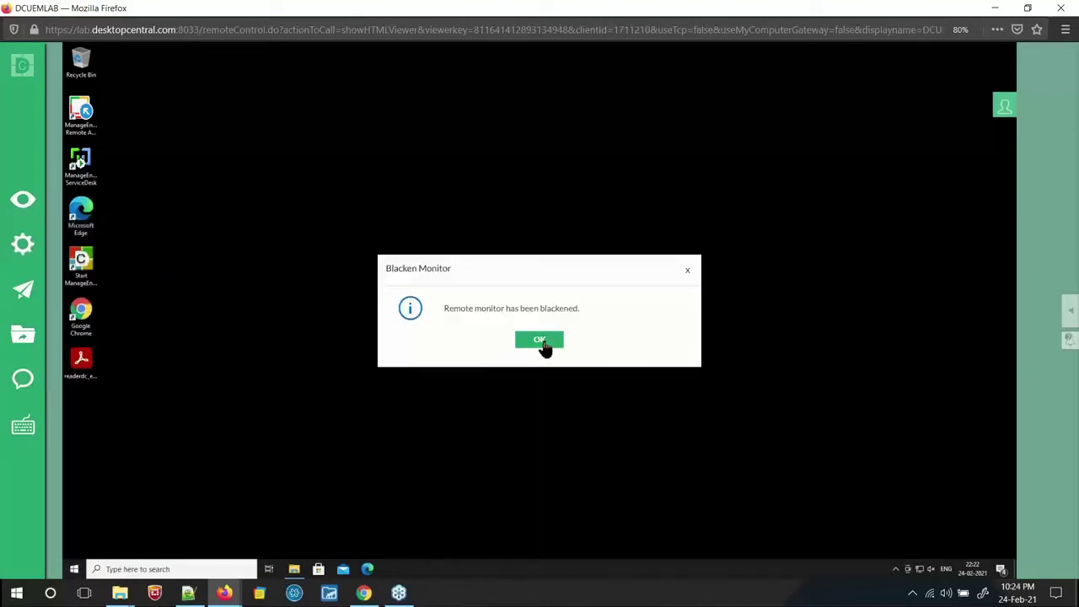
click(542, 345)
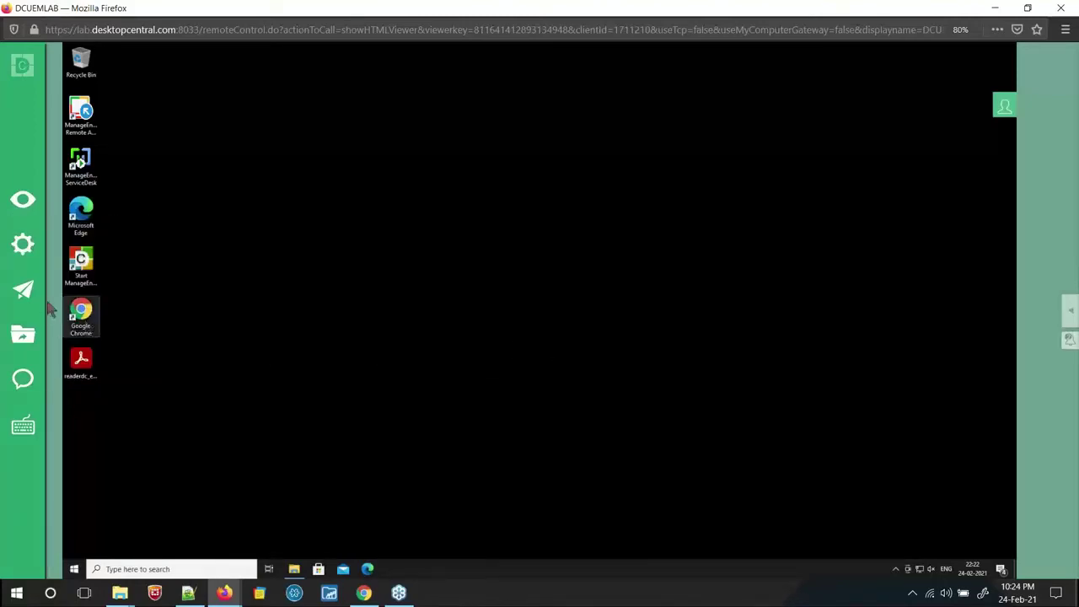
Browse the Quick Launch tools that run as System User and launch Explorer on the remote computer
click(23, 291)
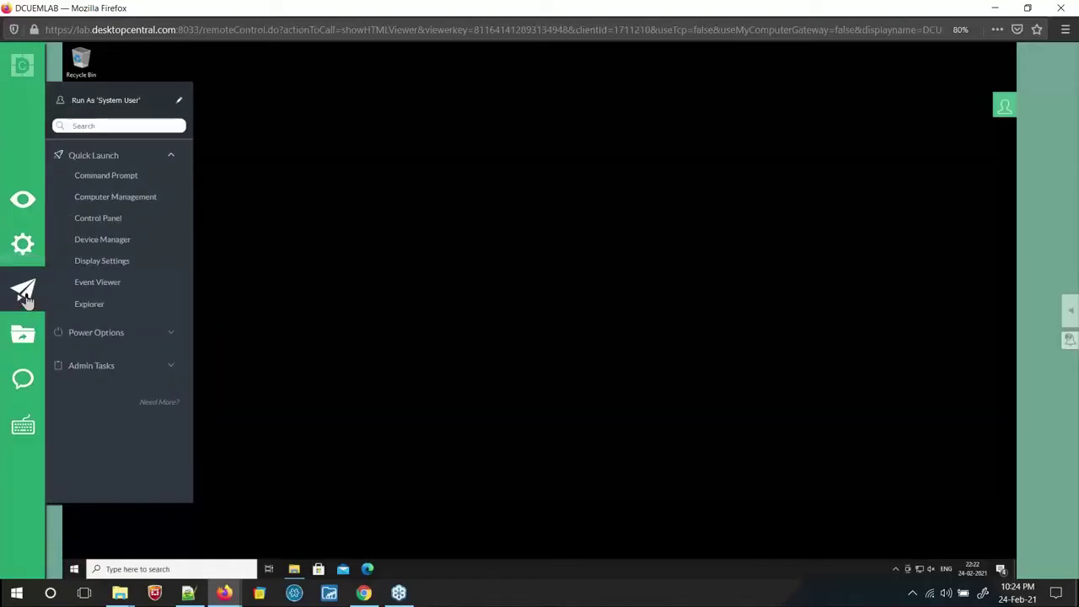
scroll(150, 257, down, 5)
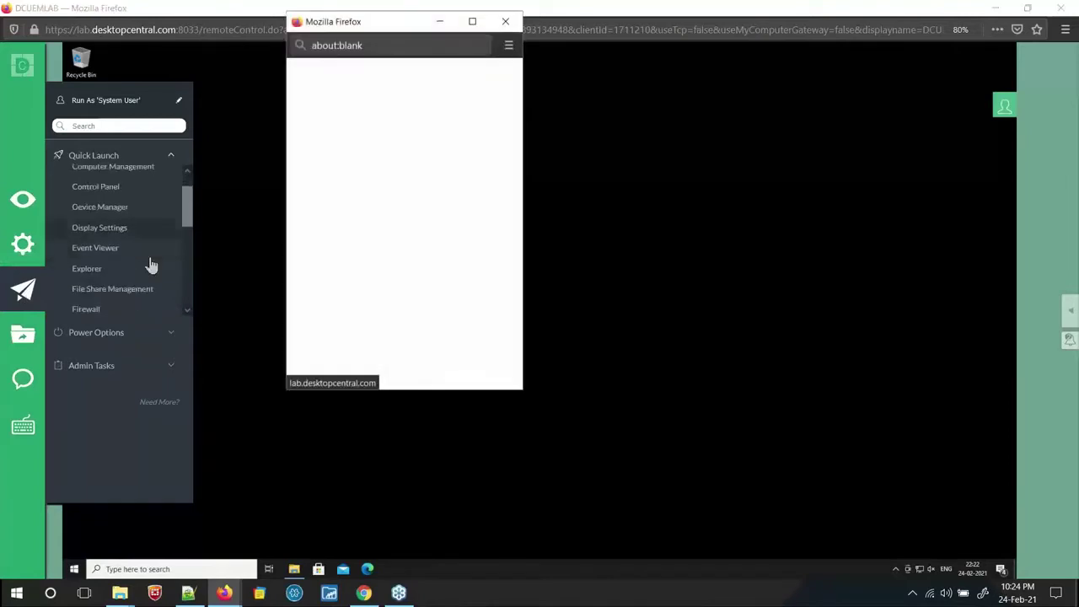
scroll(142, 267, down, 6)
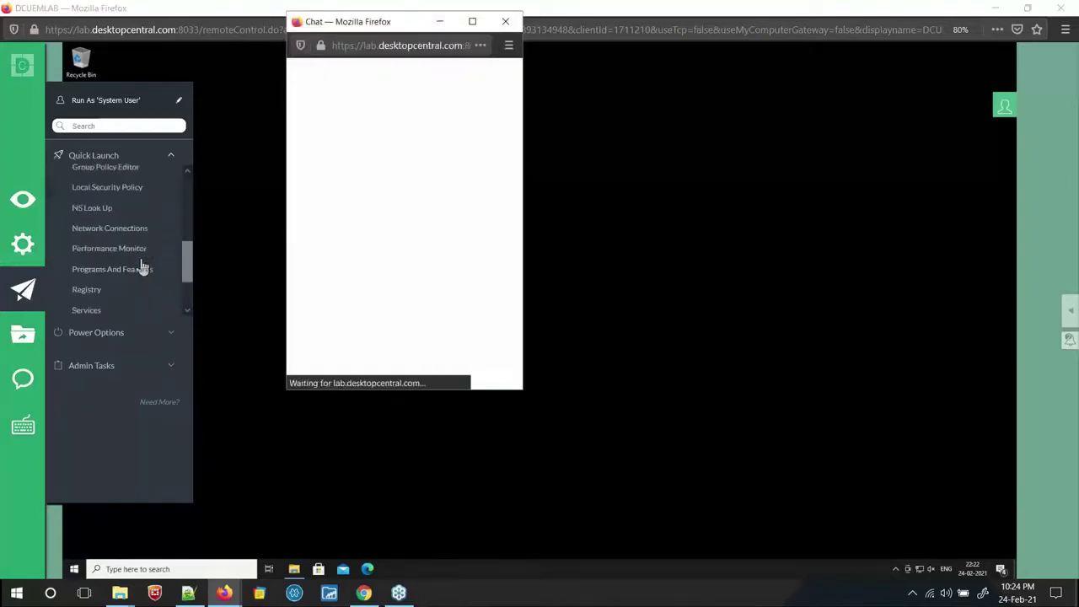
scroll(141, 266, up, 5)
scroll(141, 267, up, 5)
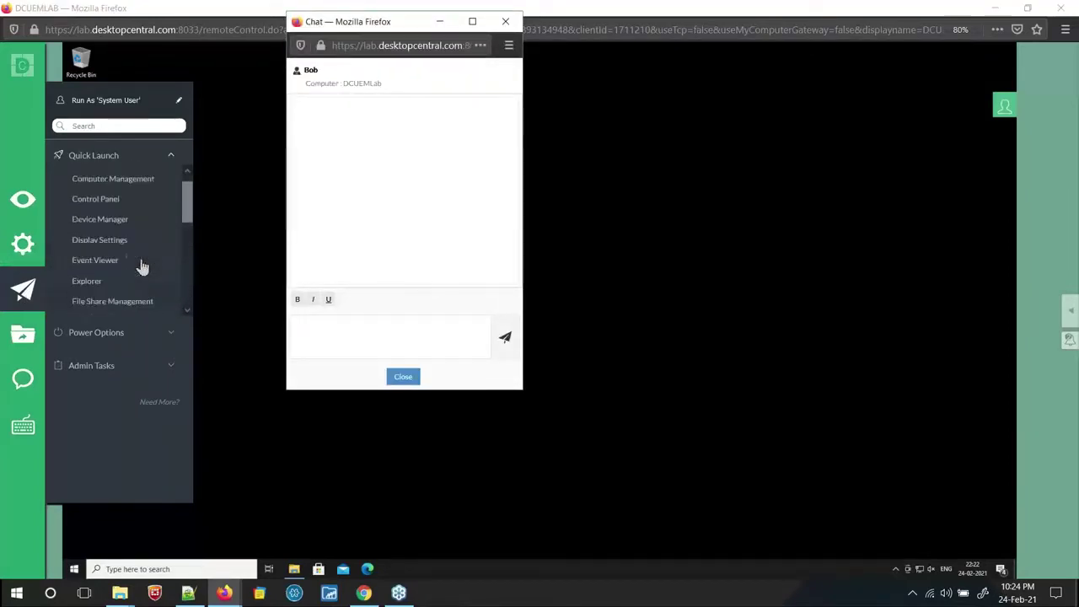
scroll(135, 267, down, 3)
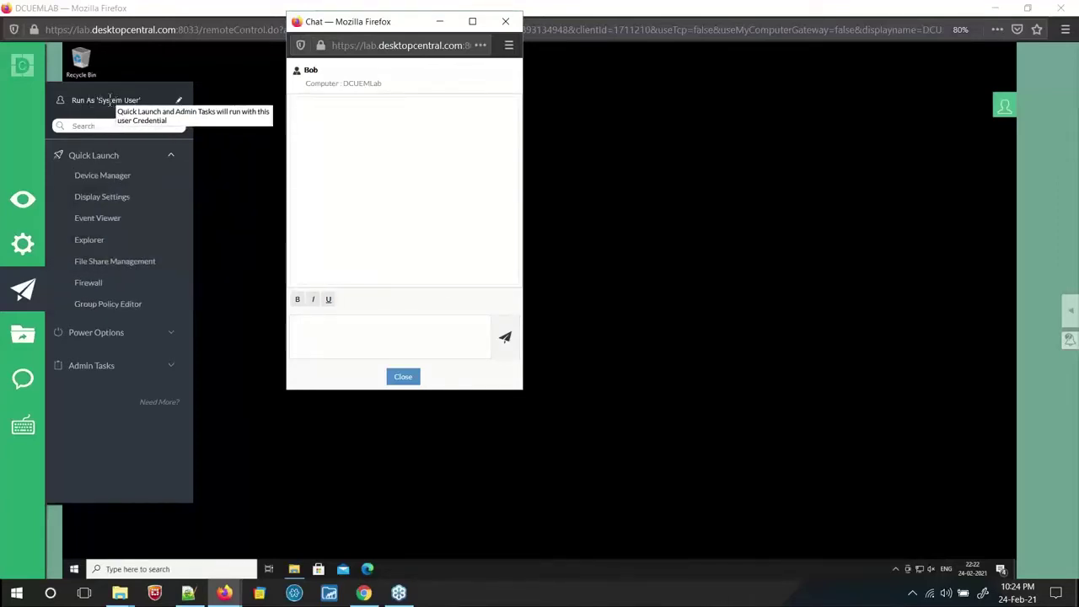
click(87, 235)
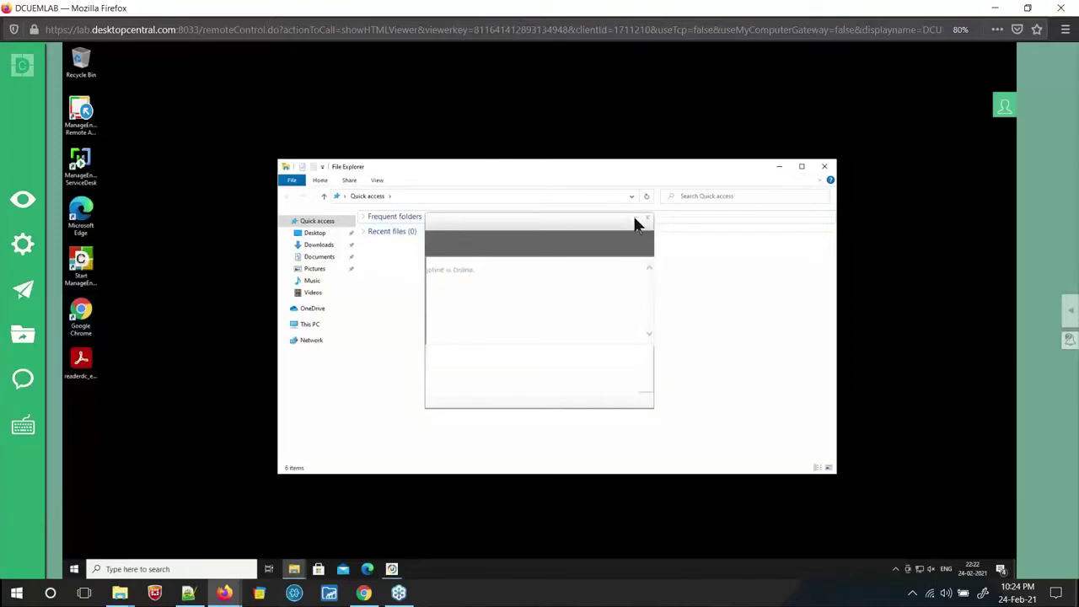
Go to the network path \\dcuemlab in the remote File Explorer and open the DCUEM Temp Share folder
click(634, 223)
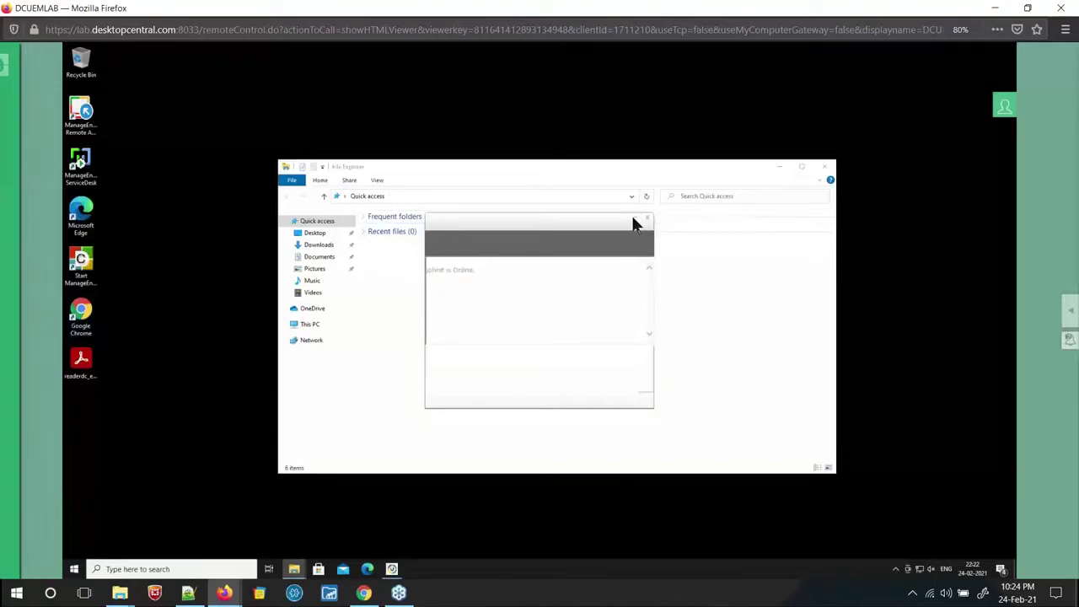
click(714, 327)
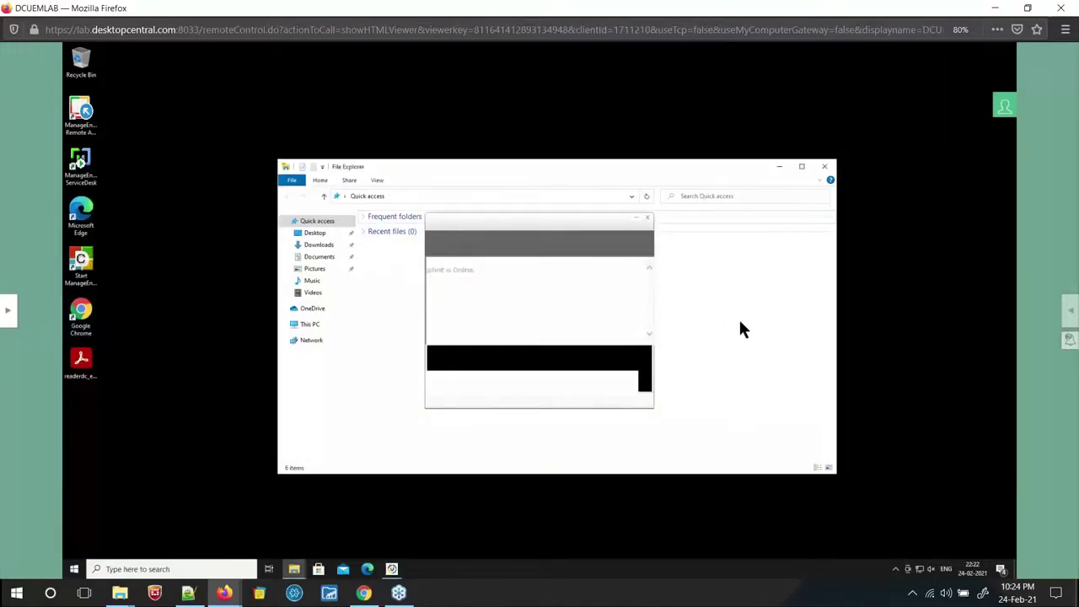
click(404, 197)
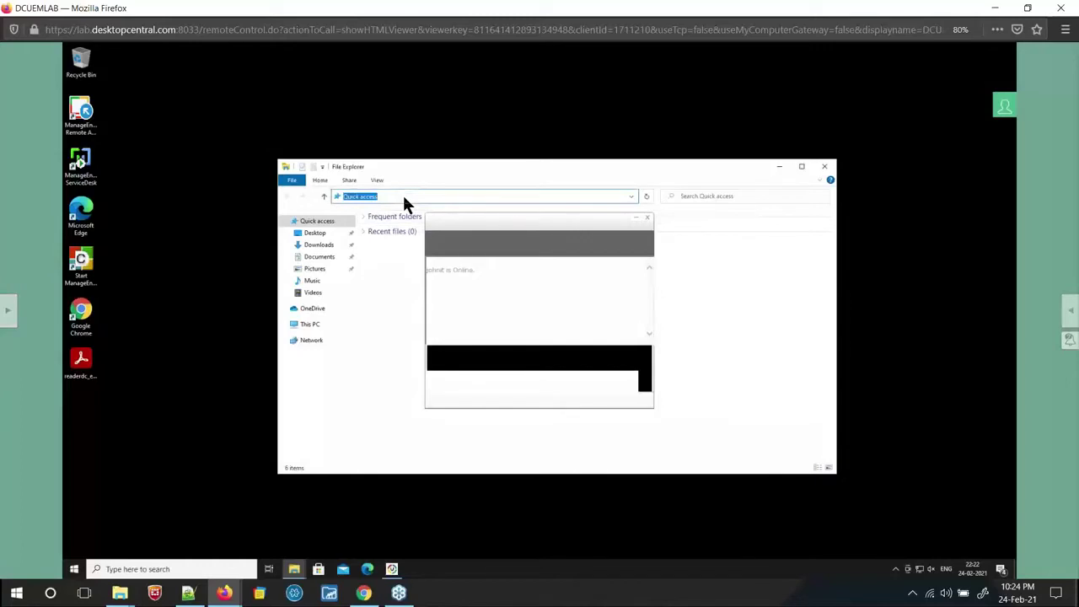
text(\\dcuemlab)
key(Return)
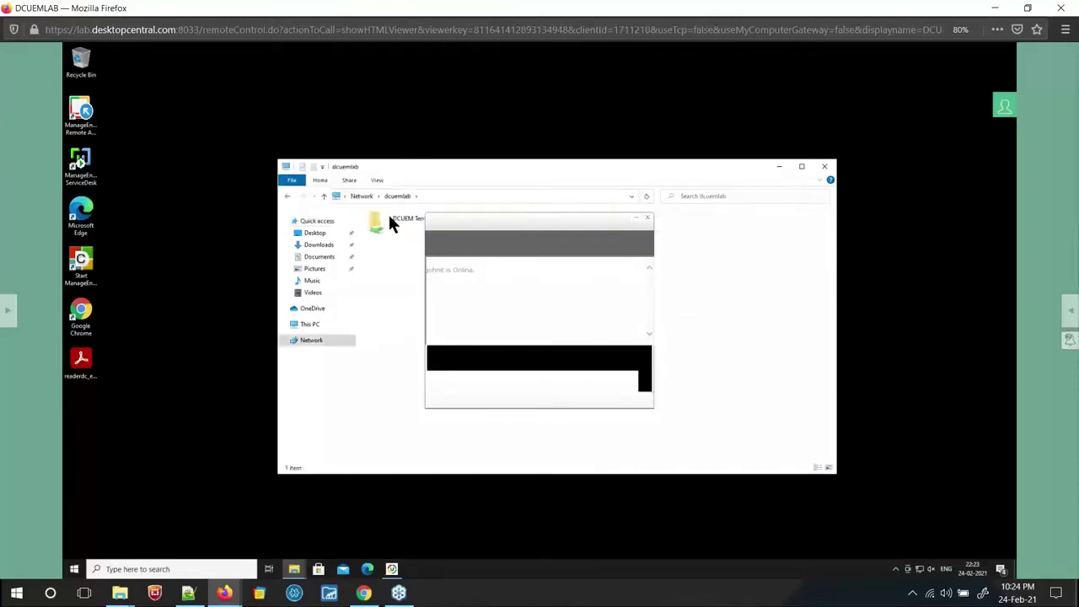
double_click(390, 217)
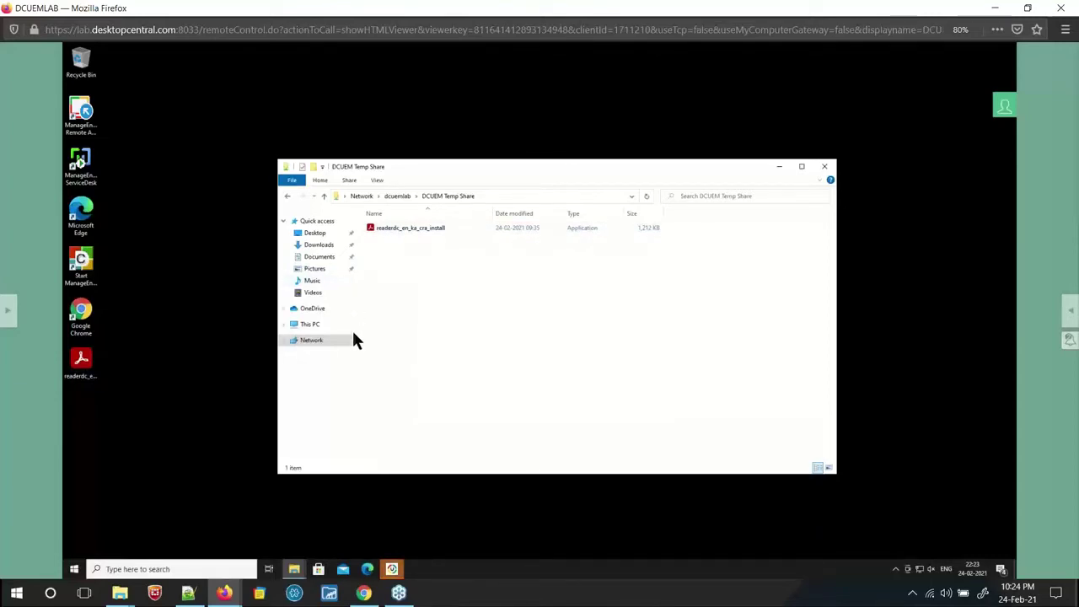
Close the File Explorer window showing DCUEM Temp Share on the remote computer
click(305, 340)
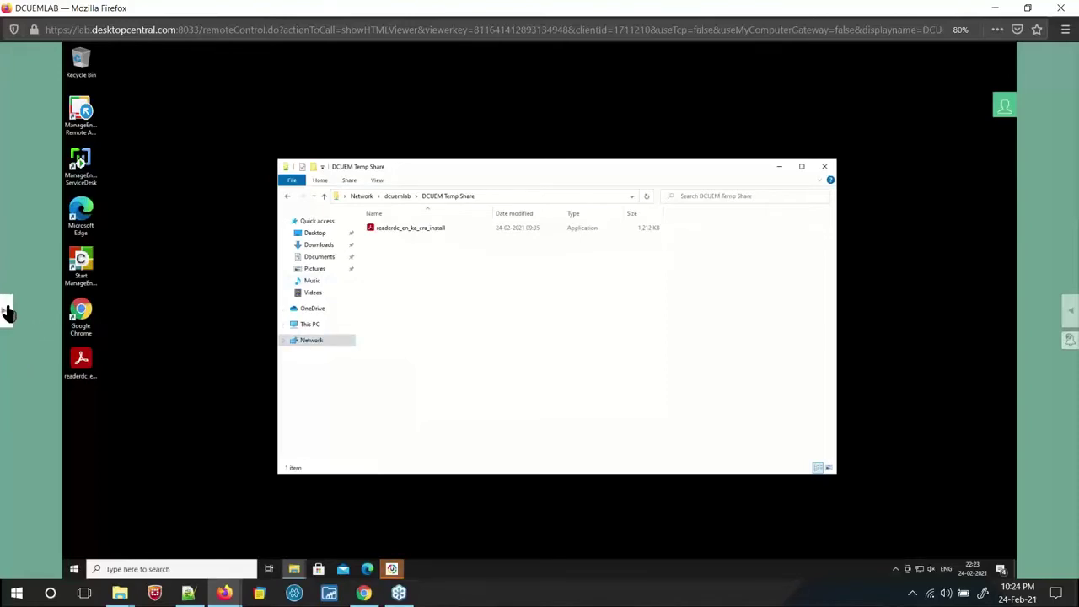
click(7, 313)
mouse_move(27, 265)
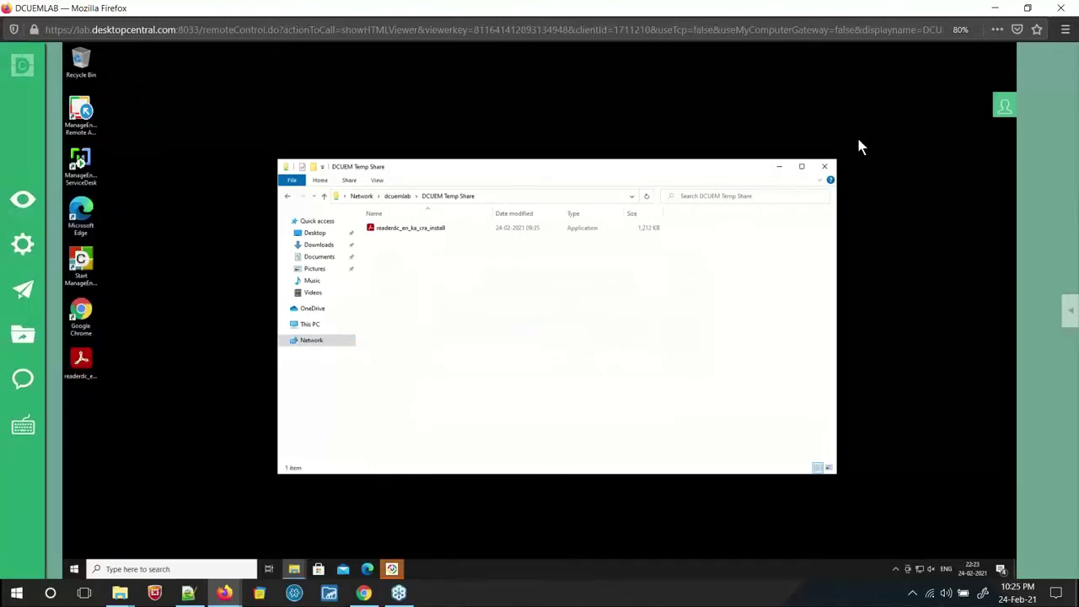
click(824, 168)
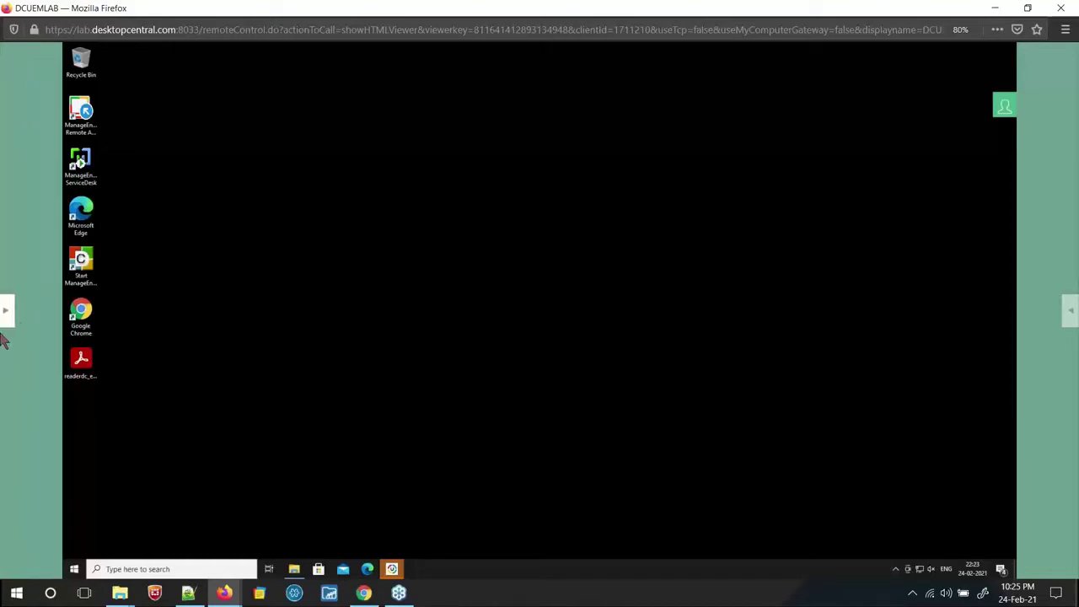
Quick-launch Device Manager on the remote computer, expand Display adapters and select Intel(R) UHD Graphics 630
click(4, 318)
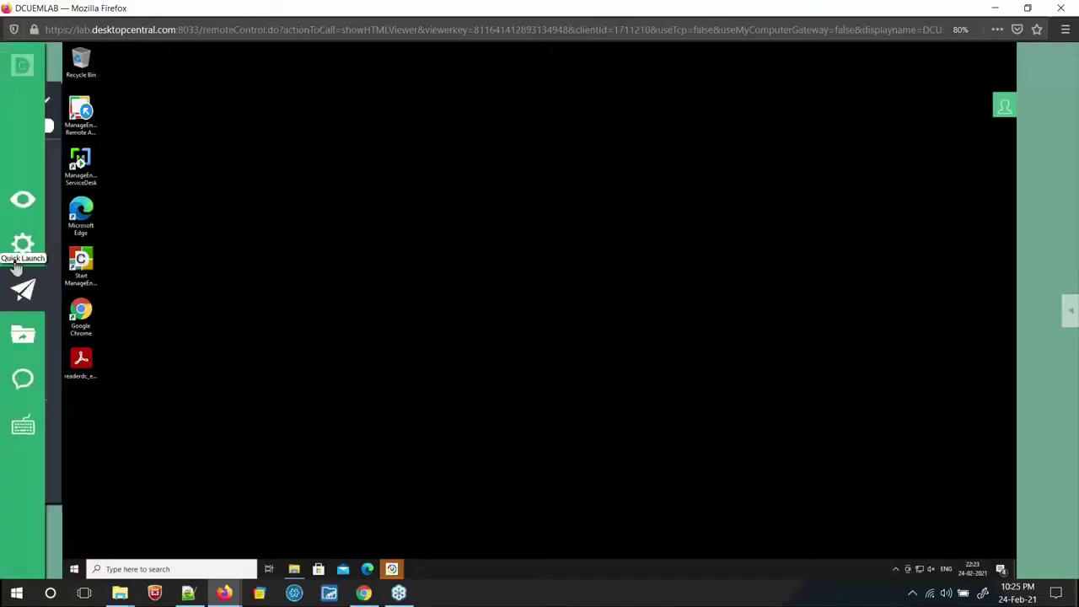
click(21, 290)
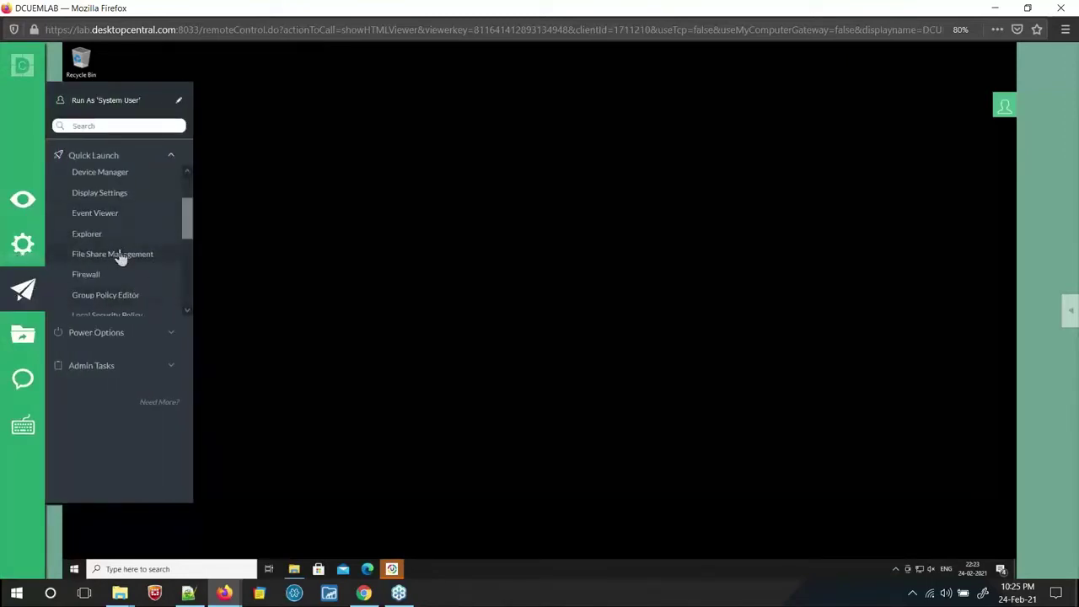
scroll(120, 258, up, 2)
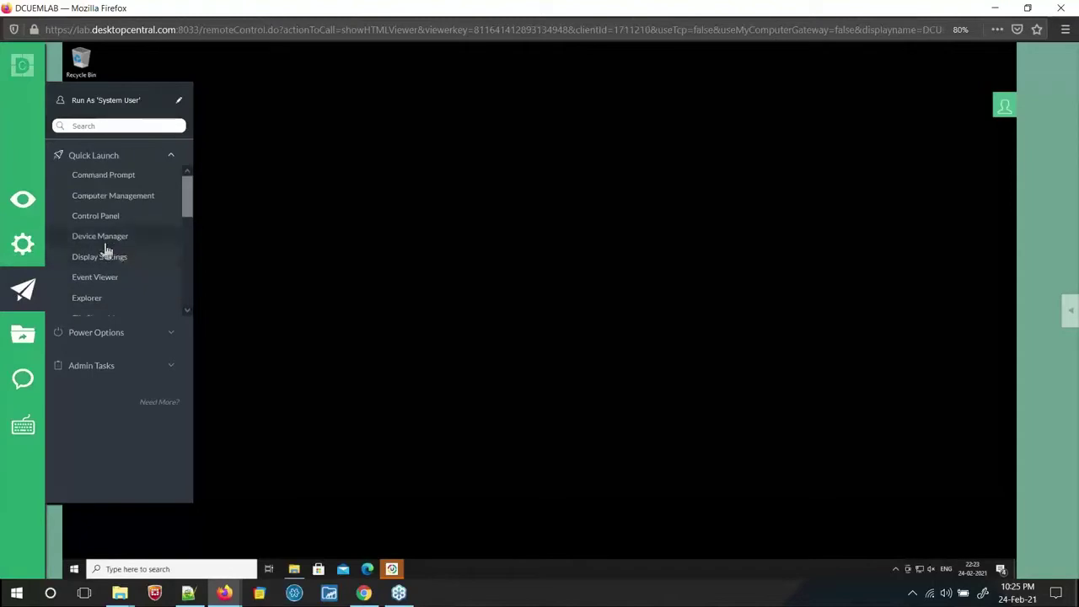
click(108, 244)
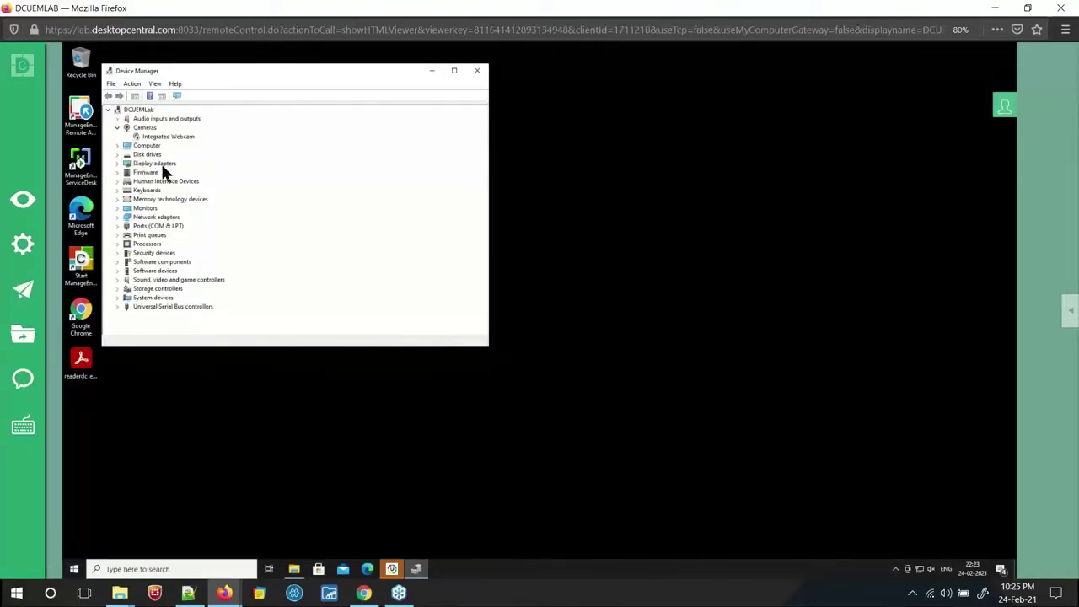
click(116, 163)
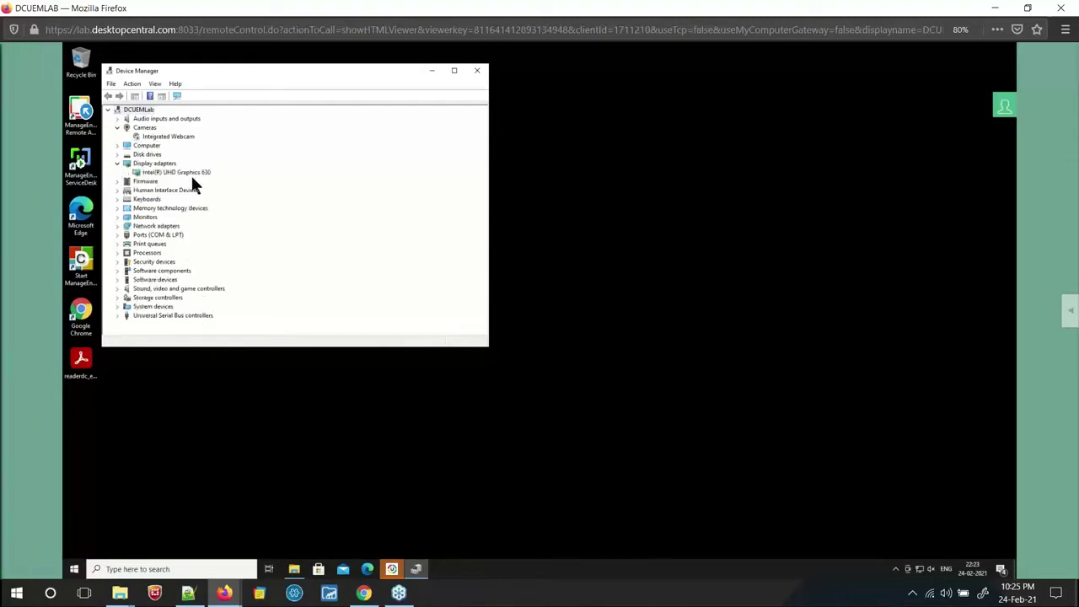
click(169, 175)
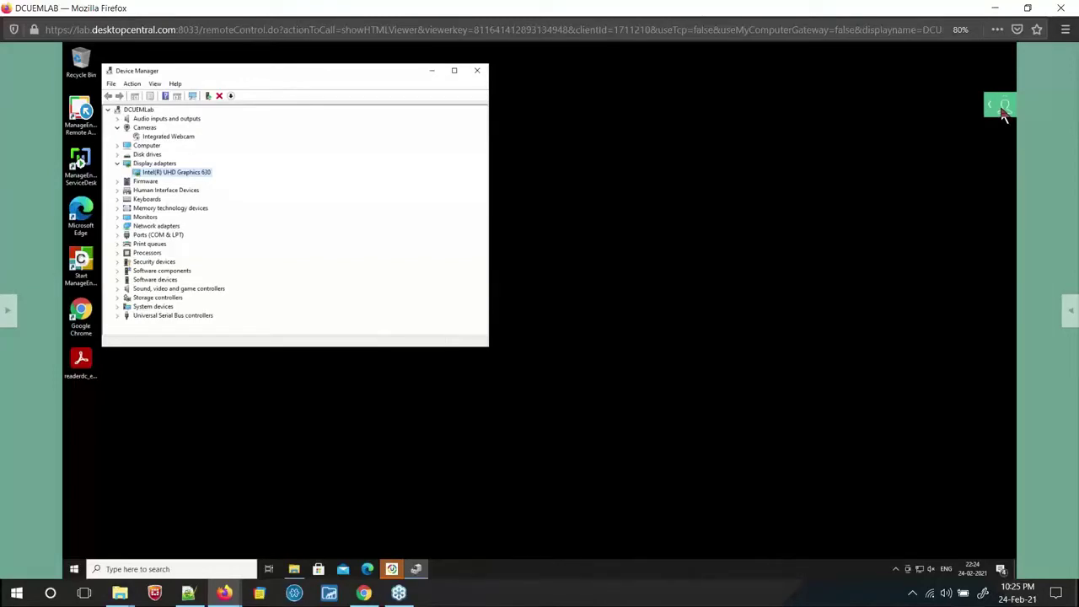
Return to the Desktop Central console window and load lab.desktopcentral.com in a new private browser window
click(224, 593)
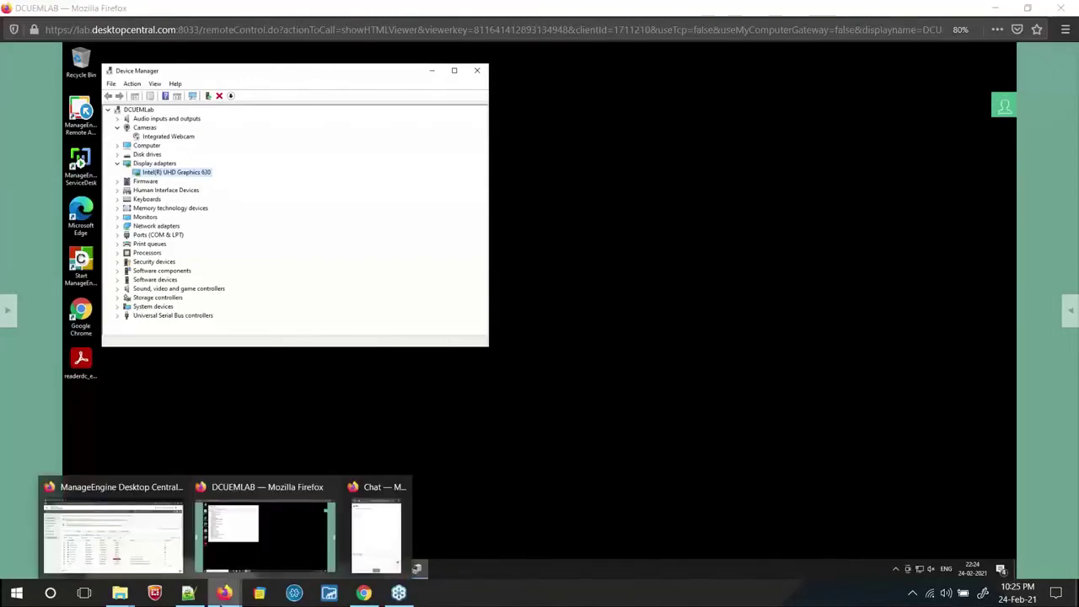
click(96, 531)
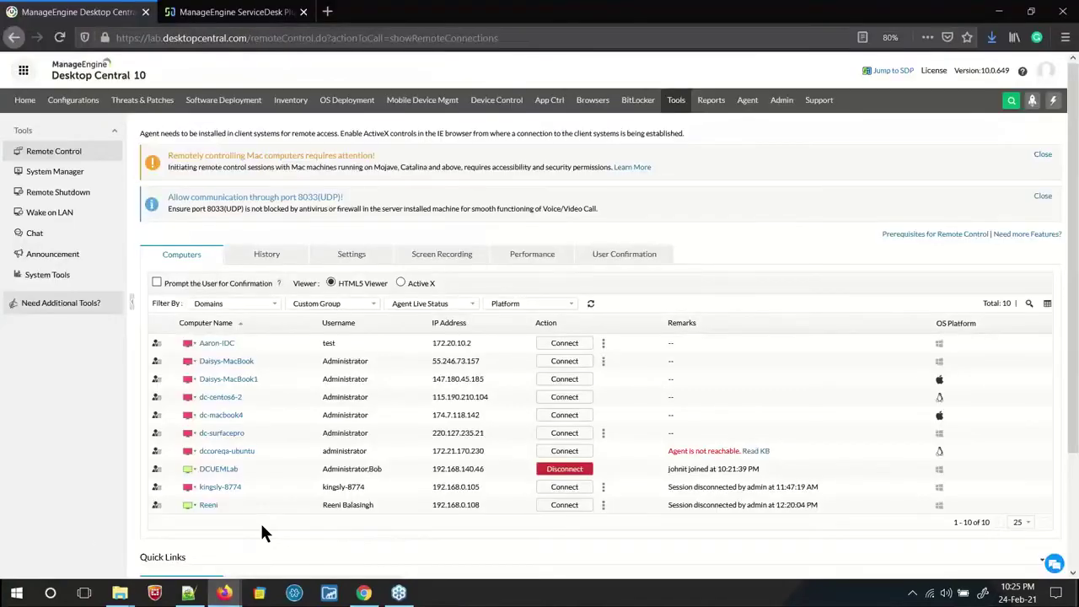
key(ctrl+shift+p)
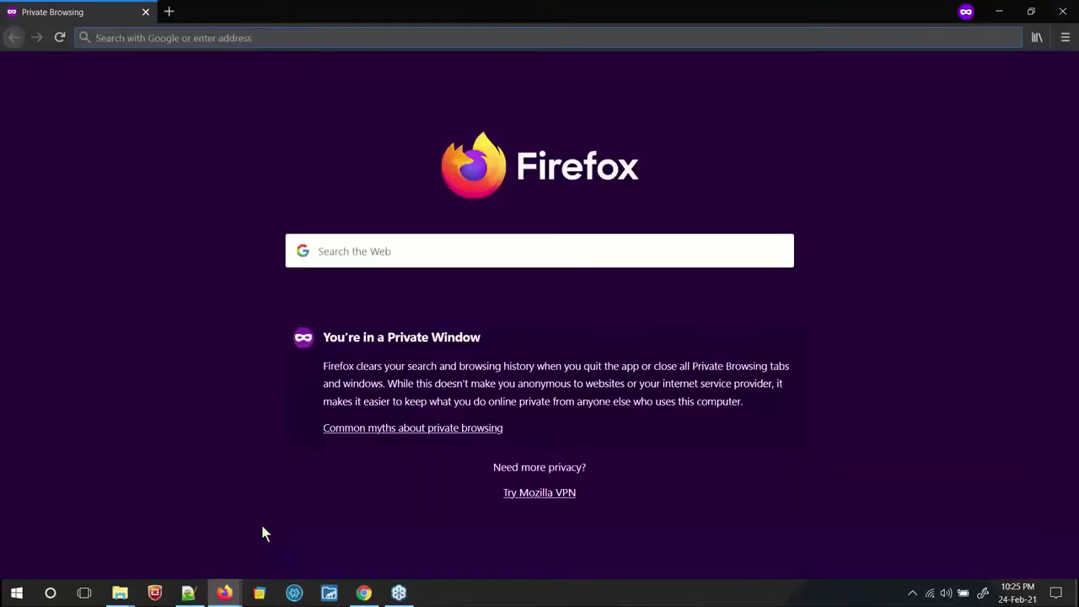
text(lab.desktopcentral.com/)
key(Return)
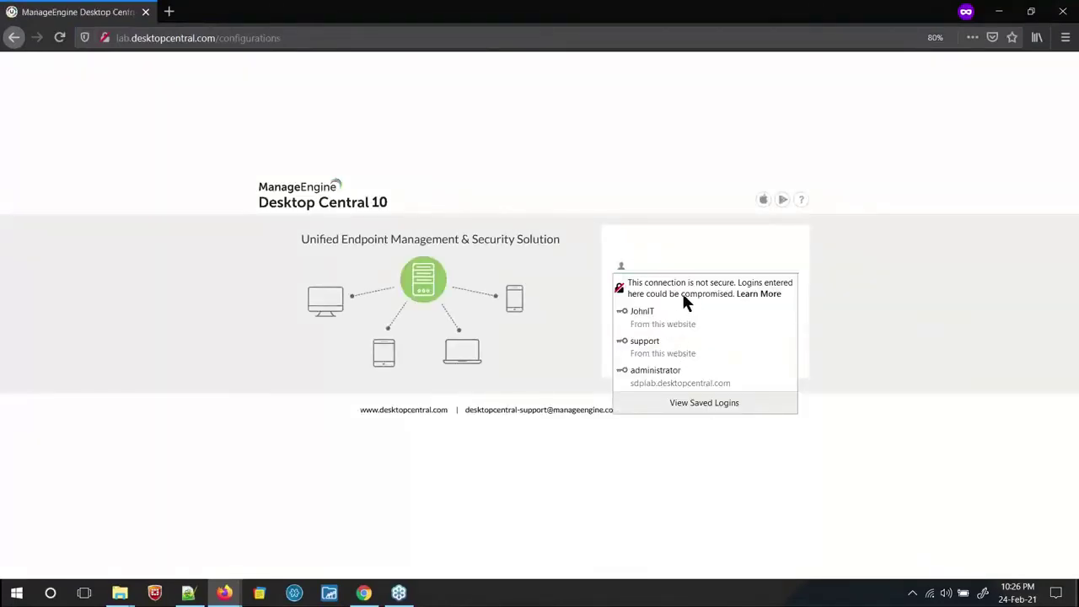
Sign in to Desktop Central as a second technician with that account's user name and password
text(peterIT)
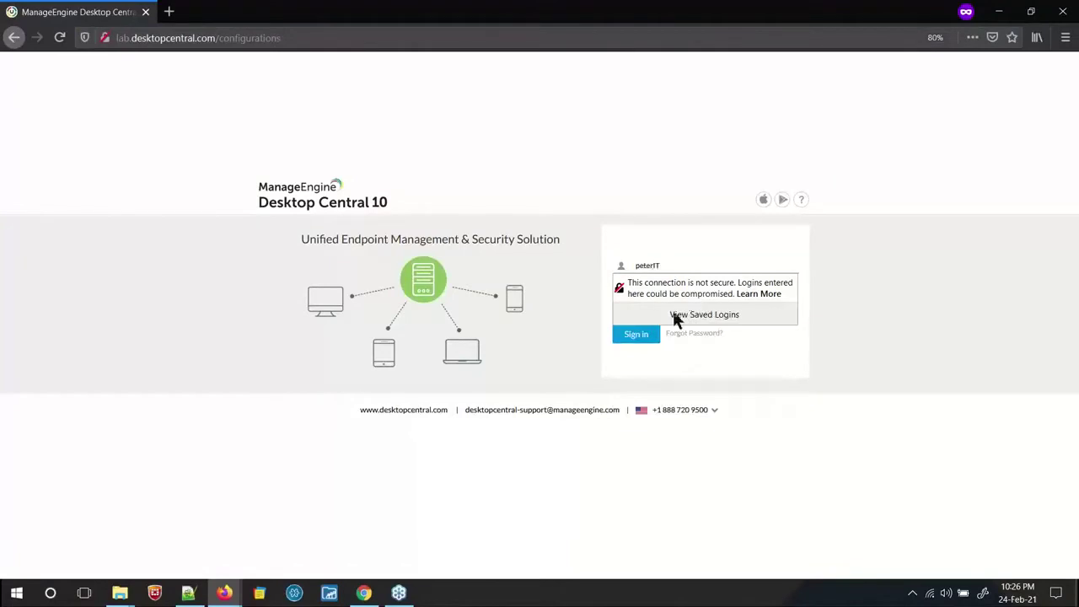
key(Tab)
text(•••••••)
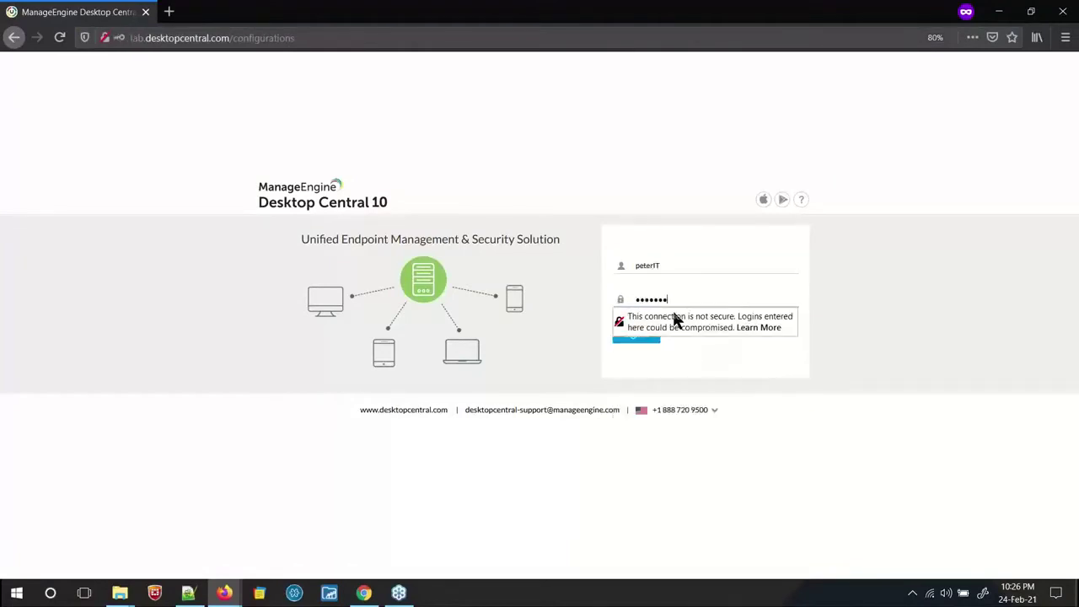
key(Return)
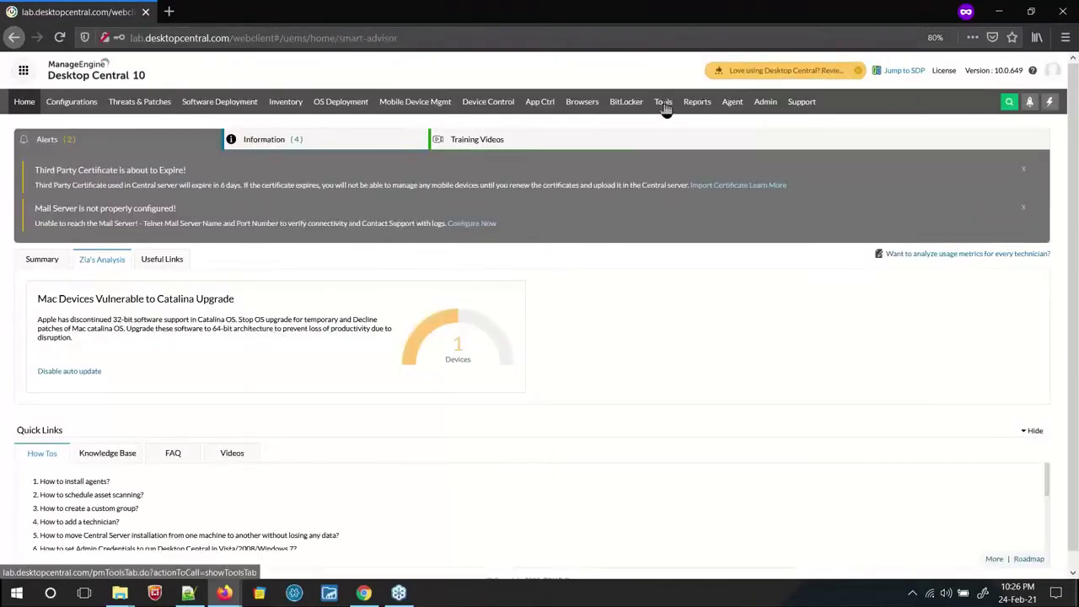
View the desktop of DCUEMLab from the Remote Control computer list, agreeing to join the session already being shared
click(663, 103)
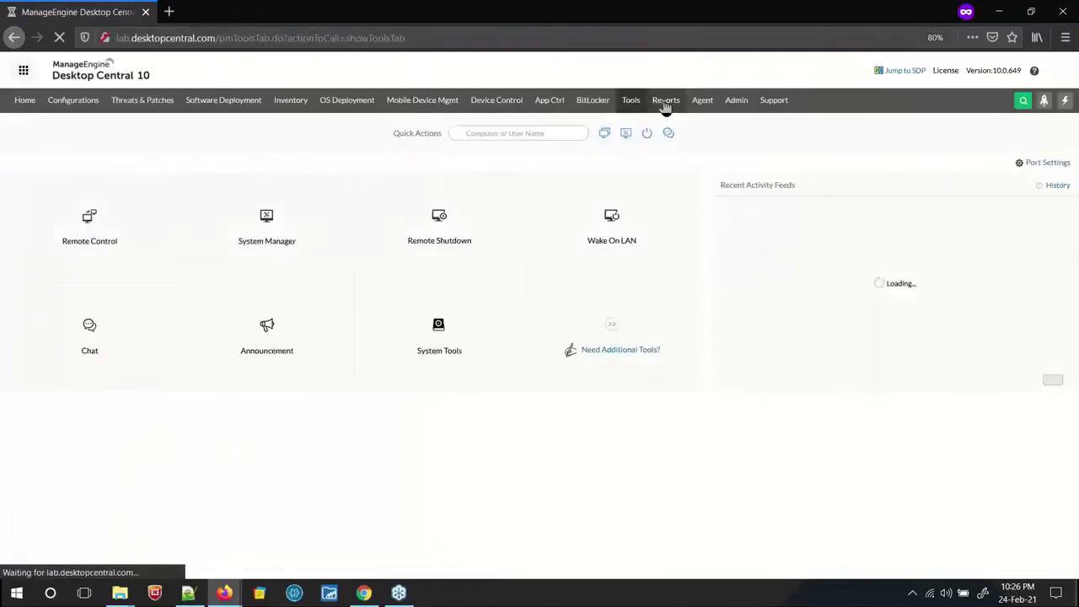
click(127, 199)
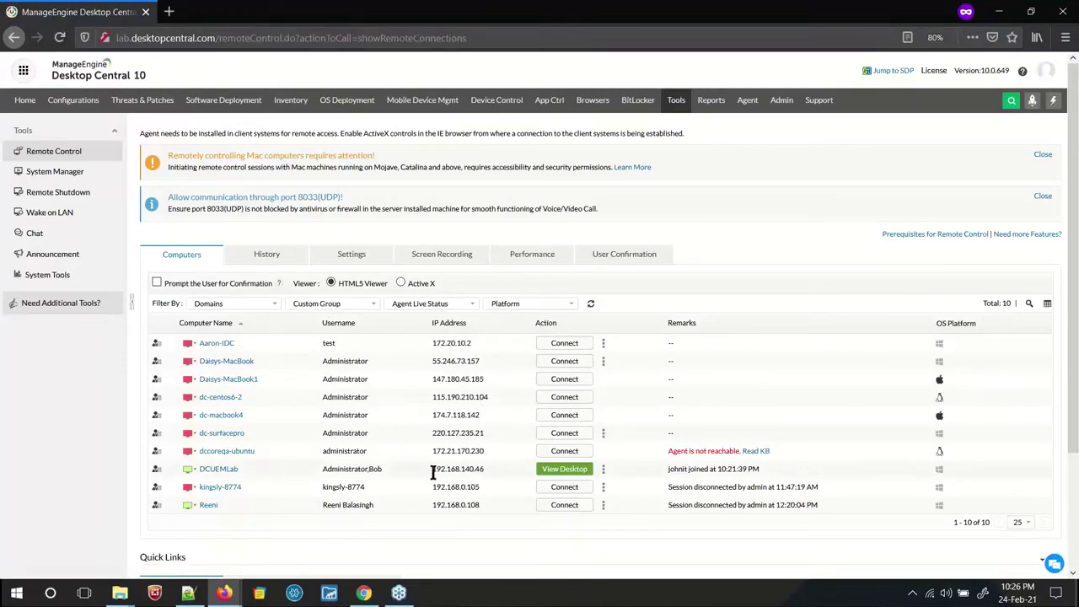
click(565, 472)
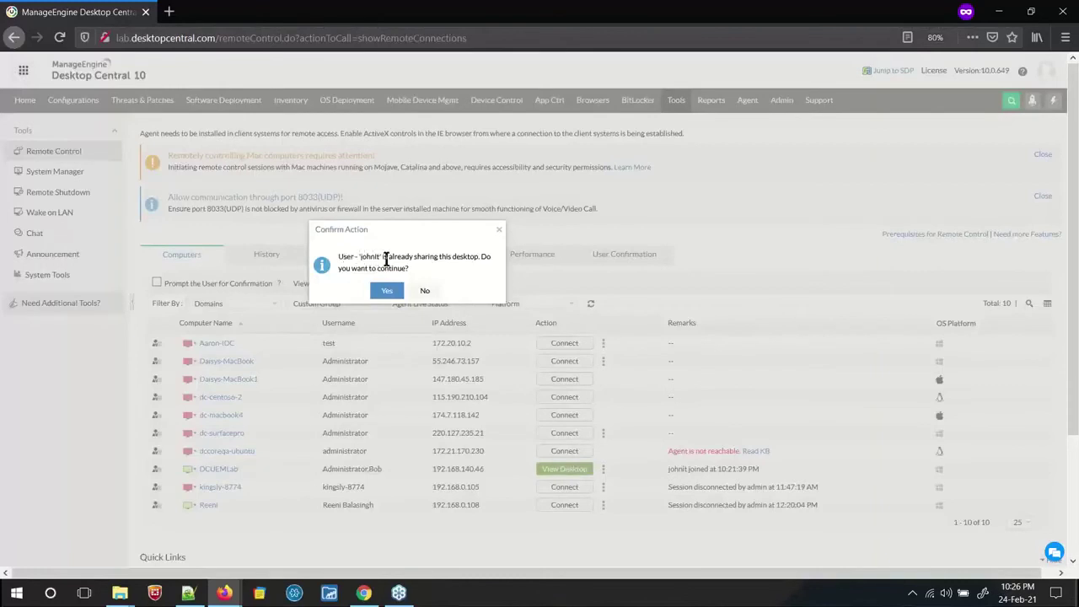
click(388, 295)
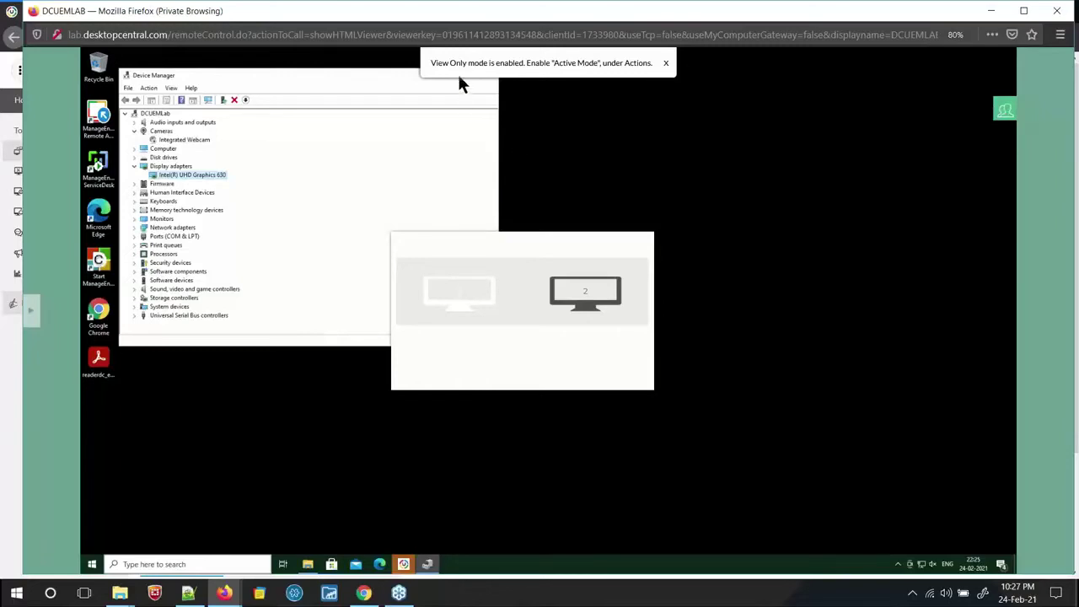
Highlight the View Only mode notice and switch the second technician's remote session to Active Mode
drag(436, 63, 655, 74)
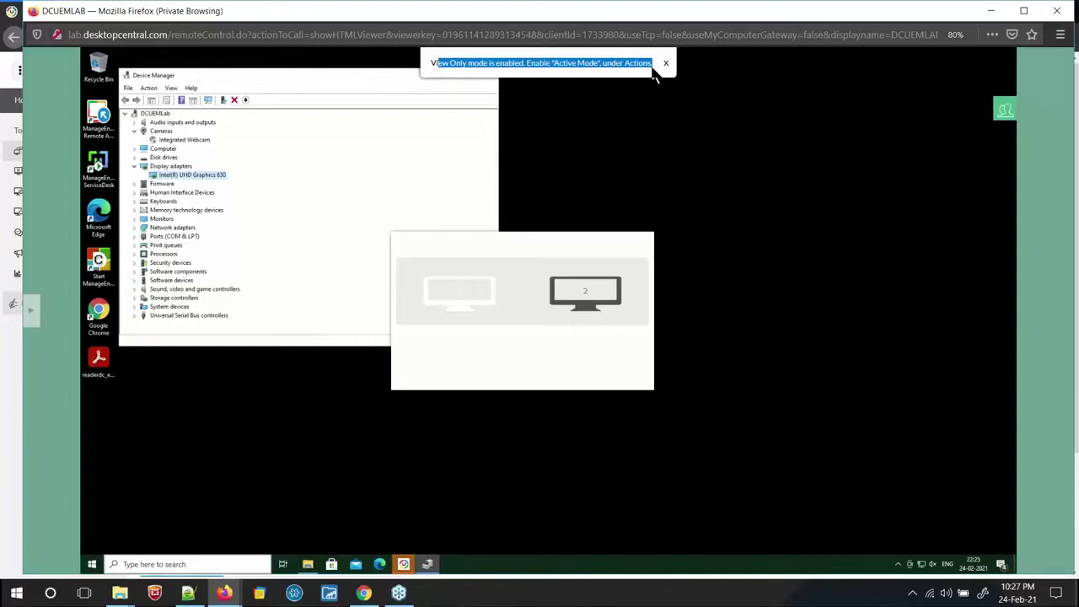
click(29, 312)
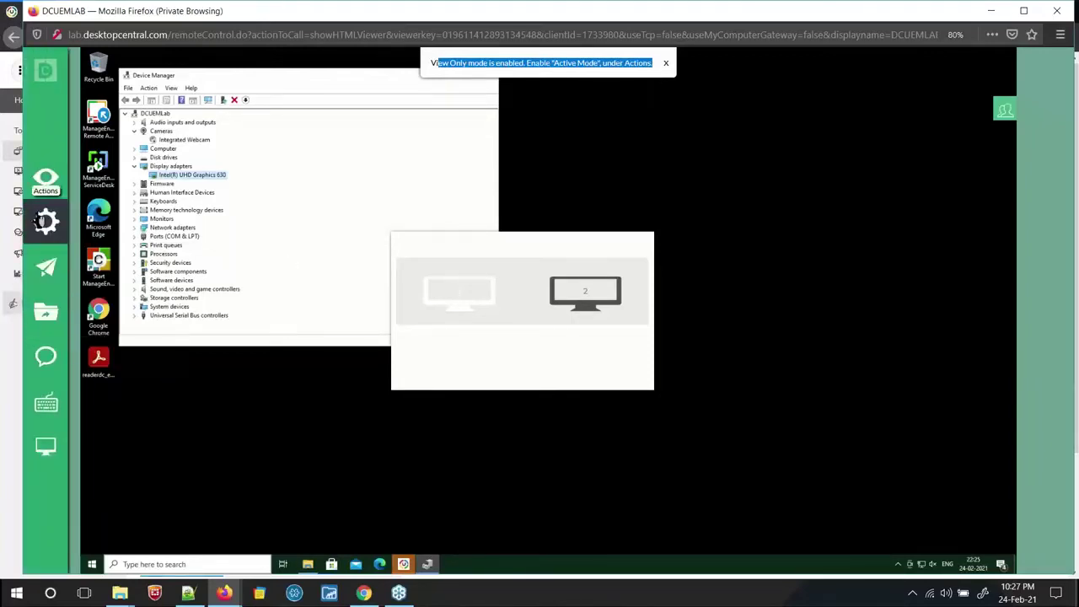
mouse_move(40, 219)
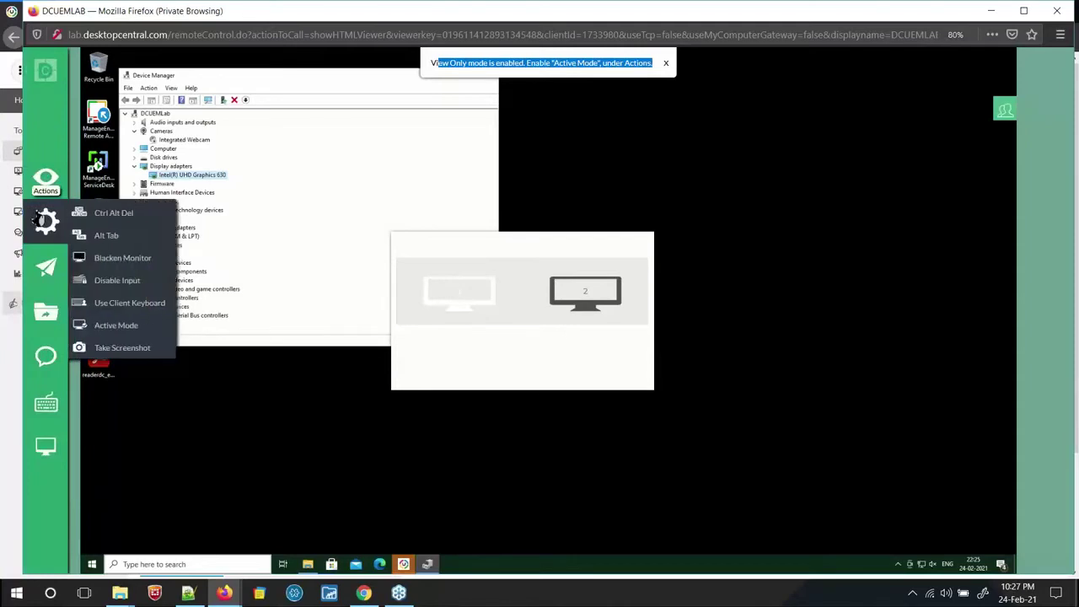
click(123, 326)
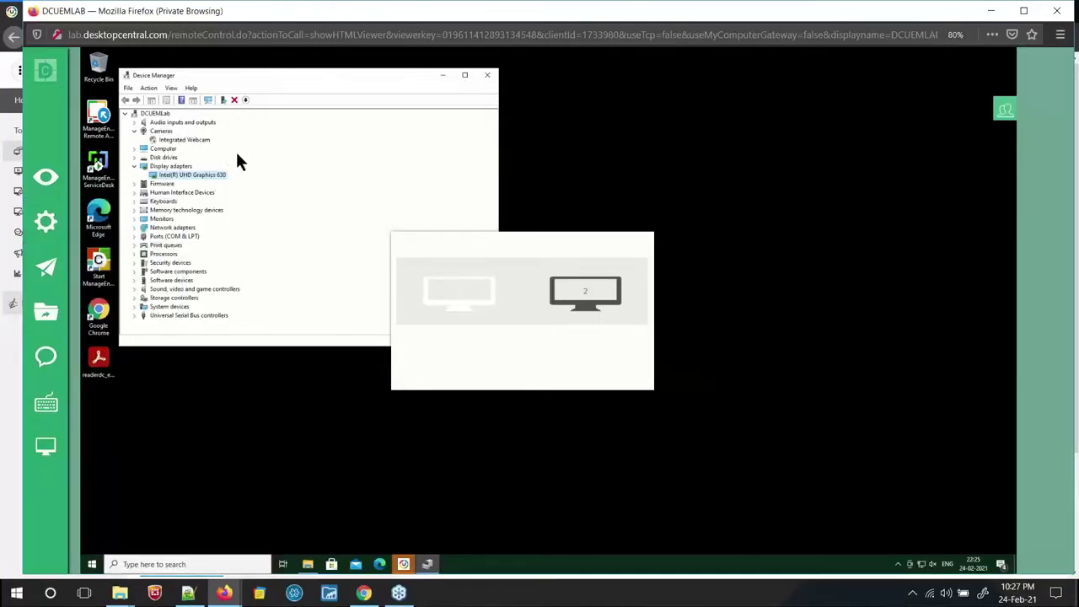
Bring up the device options for the Intel(R) UHD Graphics 630 adapter and end the second technician's remote session
right_click(168, 175)
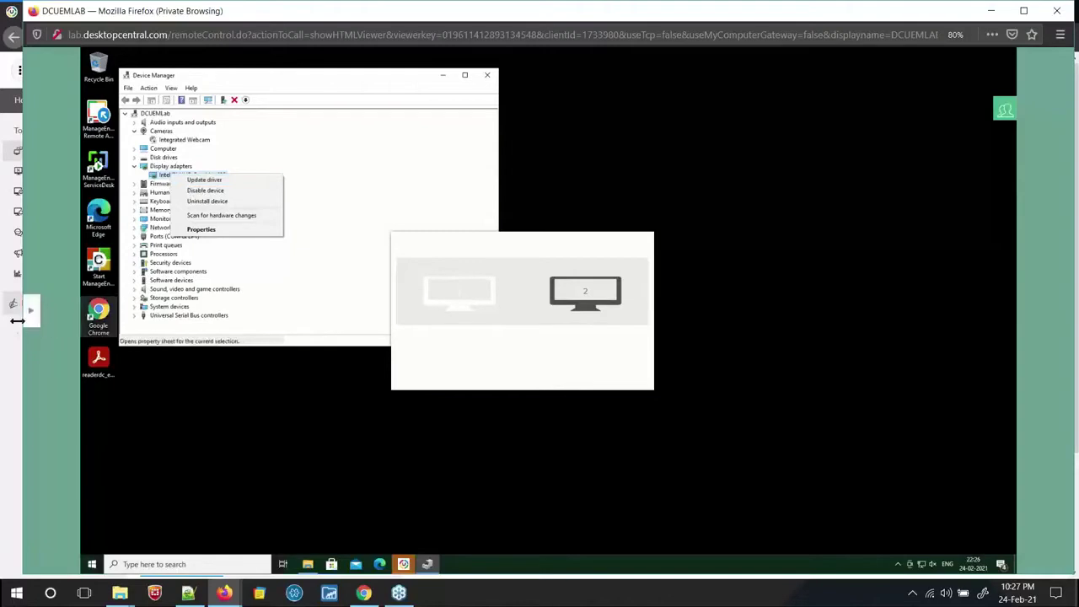
click(1059, 13)
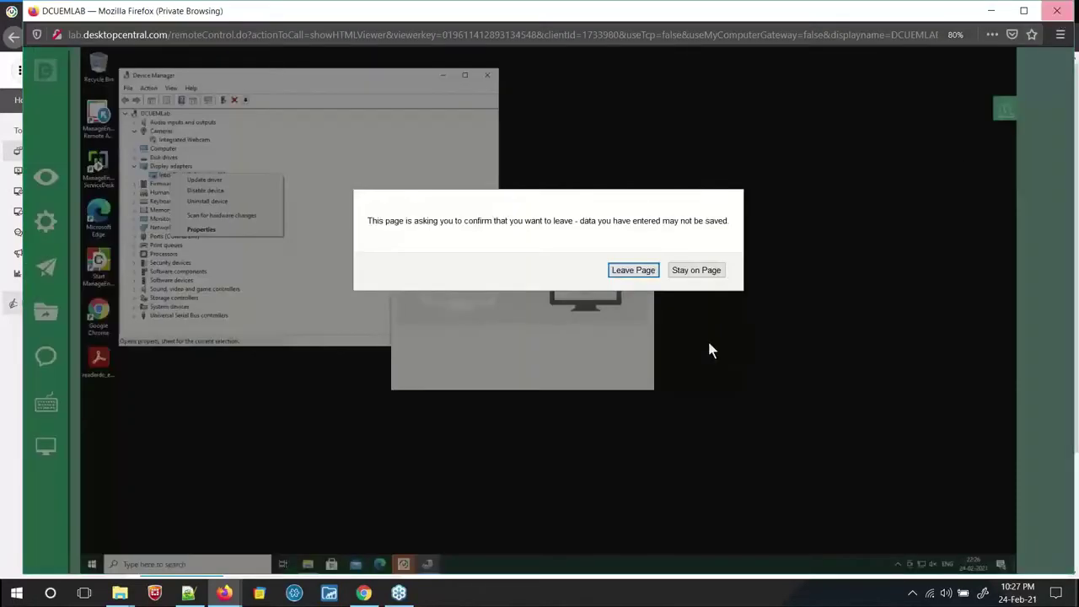
click(640, 274)
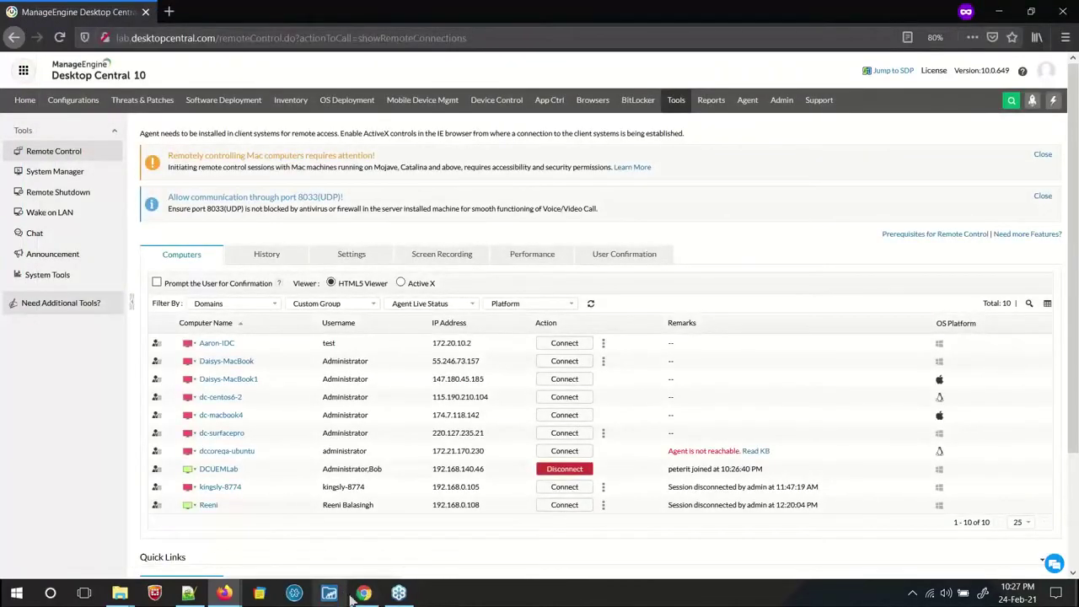
Switch to the first technician's DCUEMLAB session window and check who is remotely controlling the computer
mouse_move(224, 595)
click(241, 532)
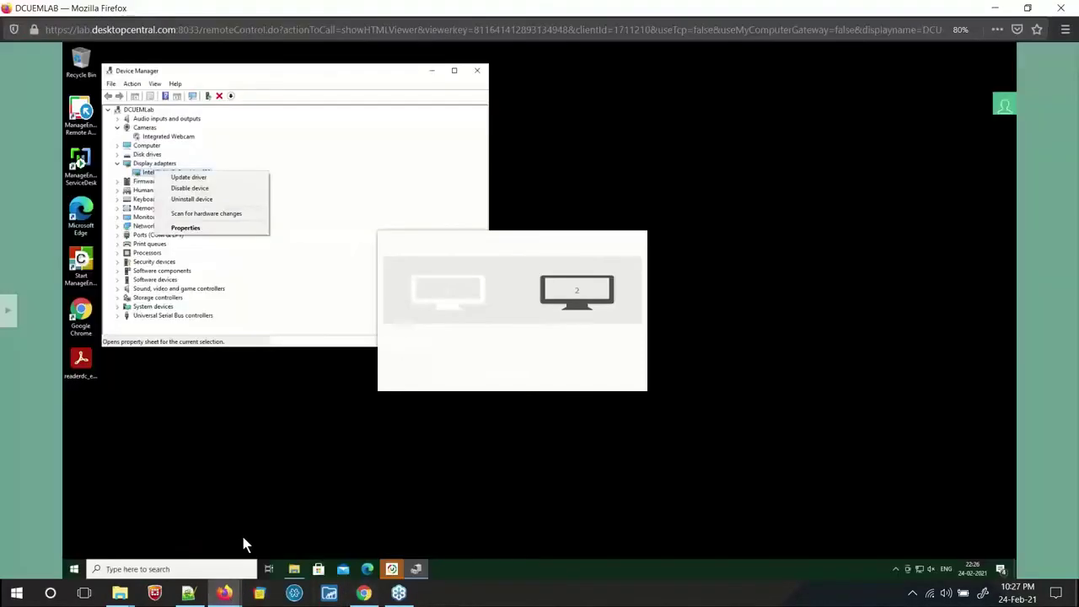
click(999, 111)
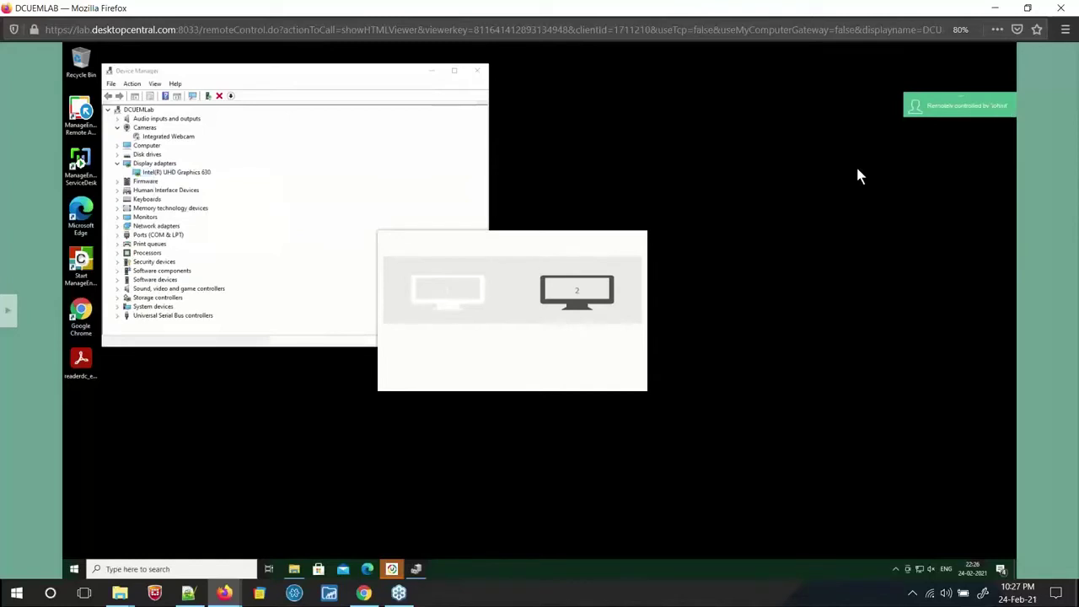
Reveal the remote session tools and review the Power Options and Admin Tasks available in Quick Launch
click(8, 319)
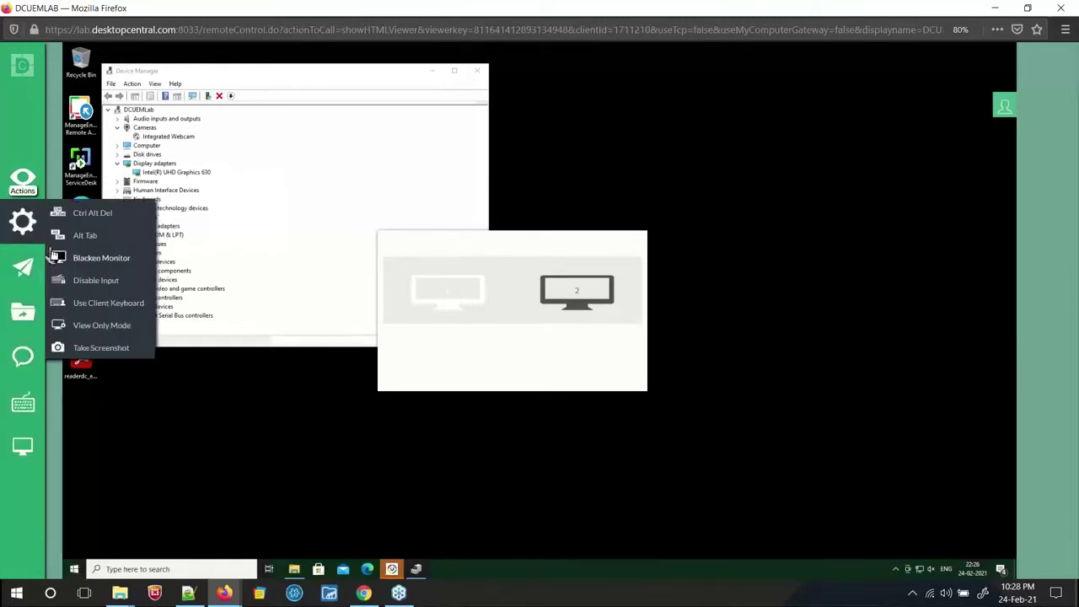
click(23, 266)
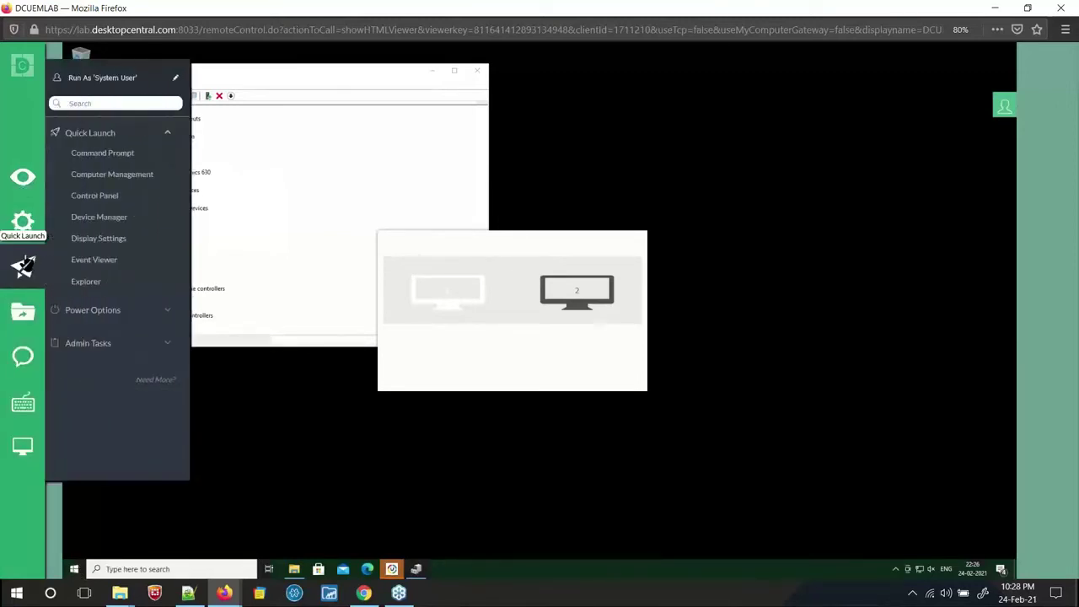
click(97, 310)
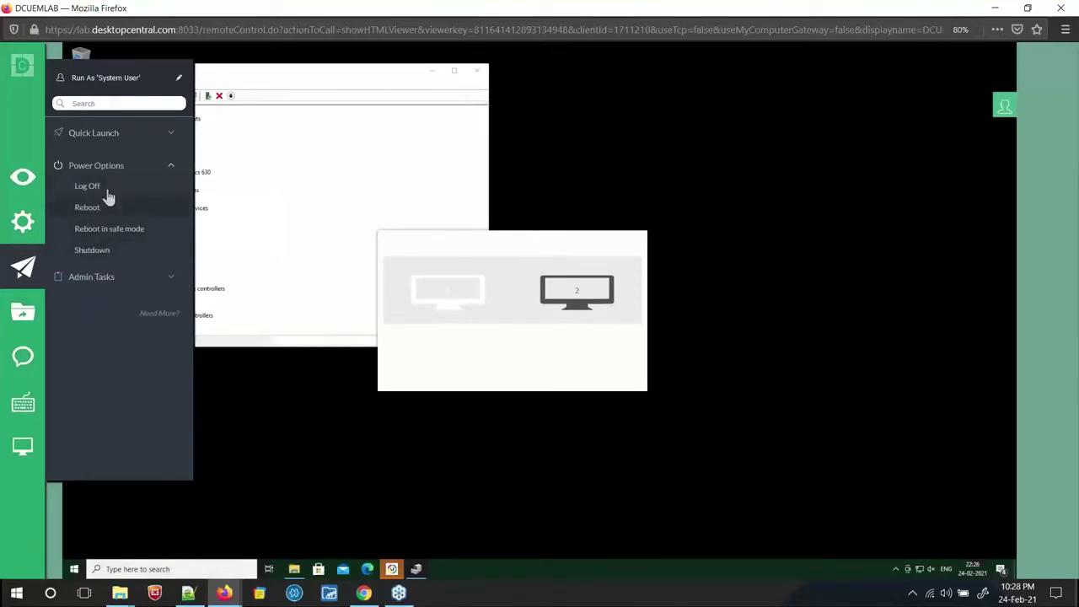
click(120, 280)
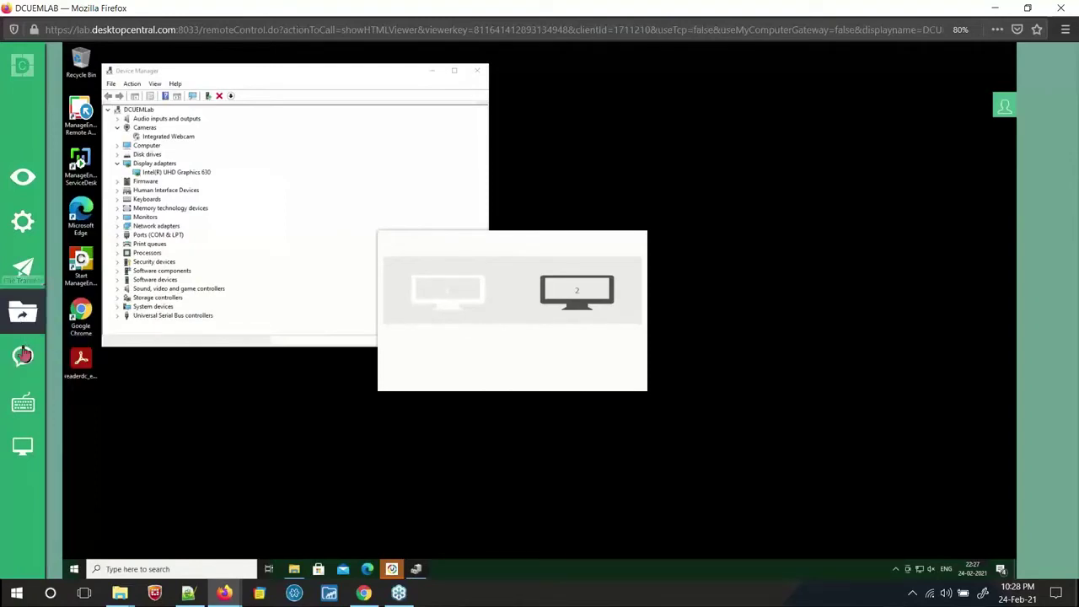
Review the chat and call options, show the Ctrl/Alt/Esc/Win key bar and refresh the remote view
mouse_move(23, 359)
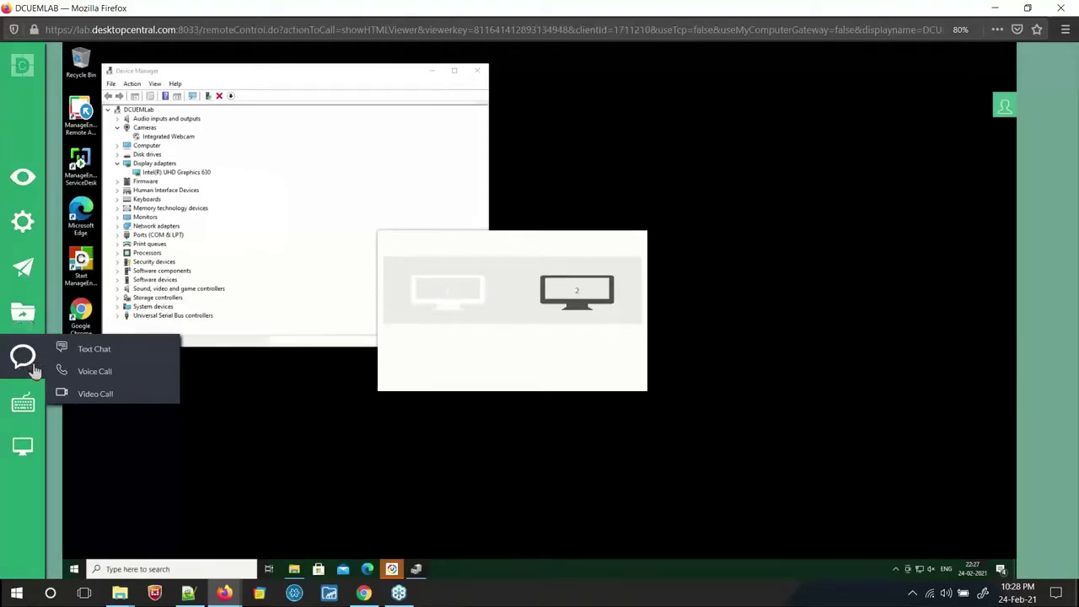
click(23, 407)
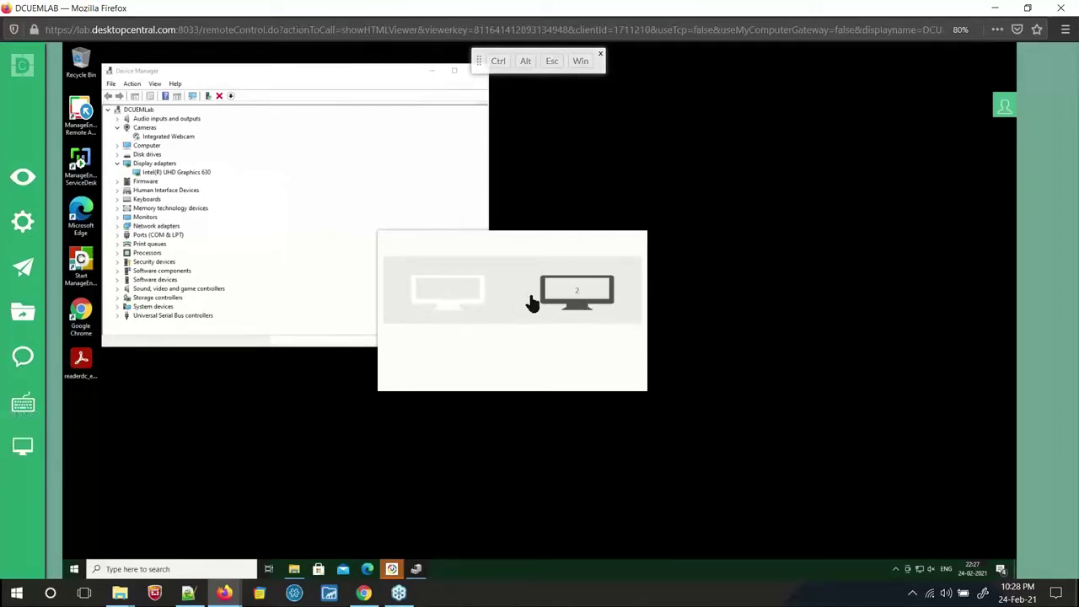
mouse_move(37, 182)
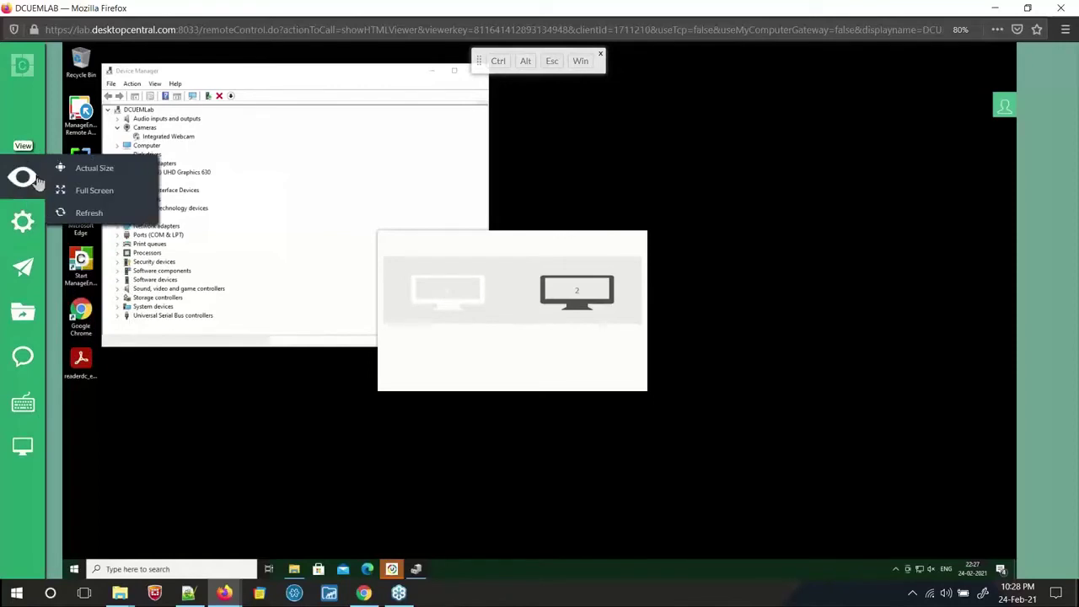
click(89, 213)
Revisit the Quick Launch tools and expand the Power Options group
mouse_move(15, 232)
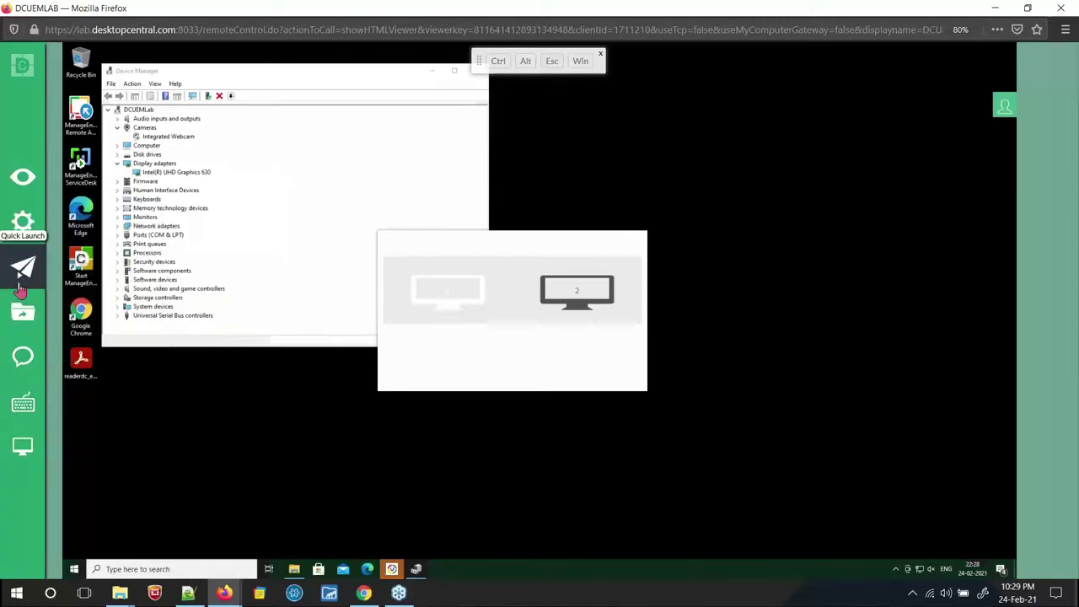
mouse_move(24, 276)
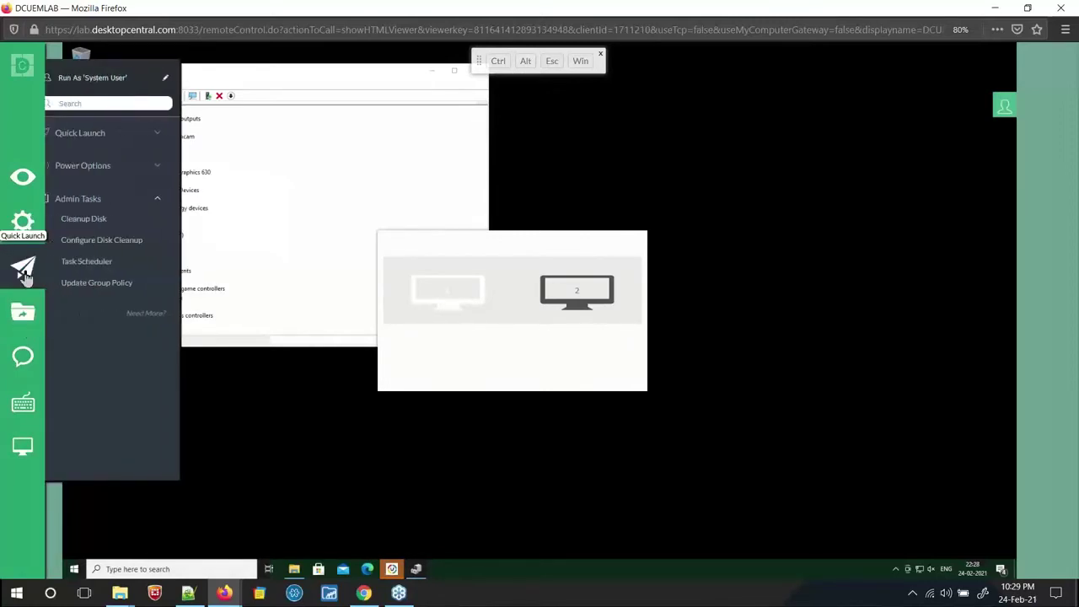
click(137, 178)
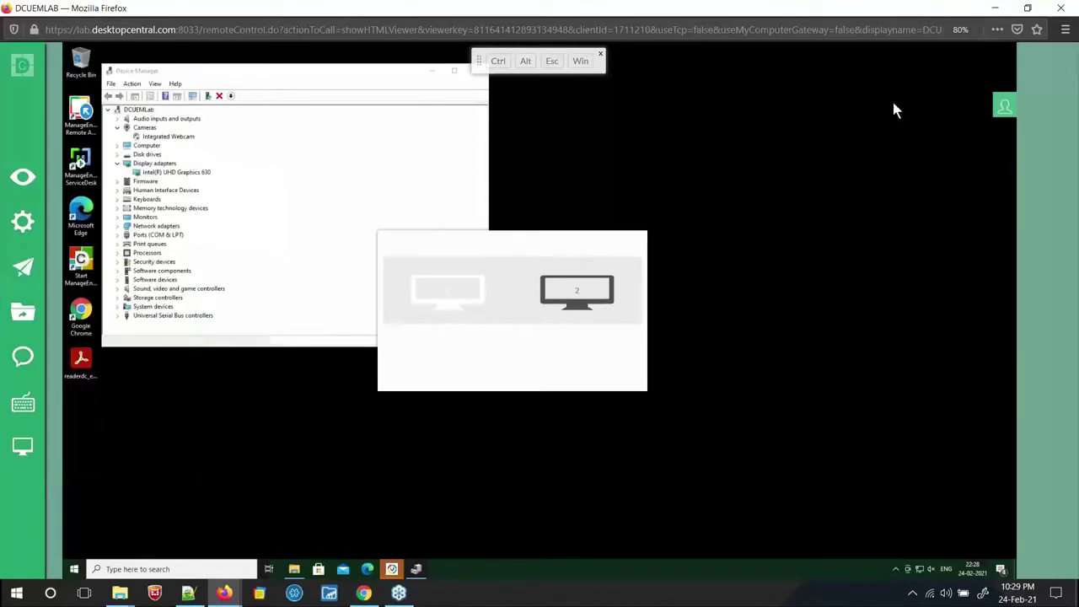
End the first technician's remote session and enable Add Worklog in the DCUEMLAB ticket actions window
click(1062, 10)
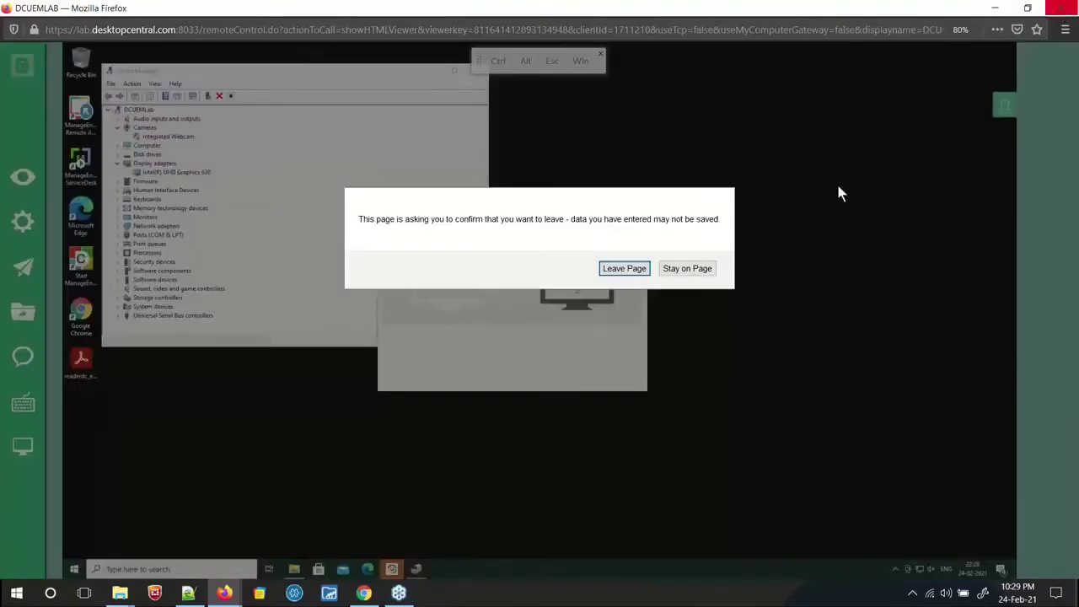
click(621, 270)
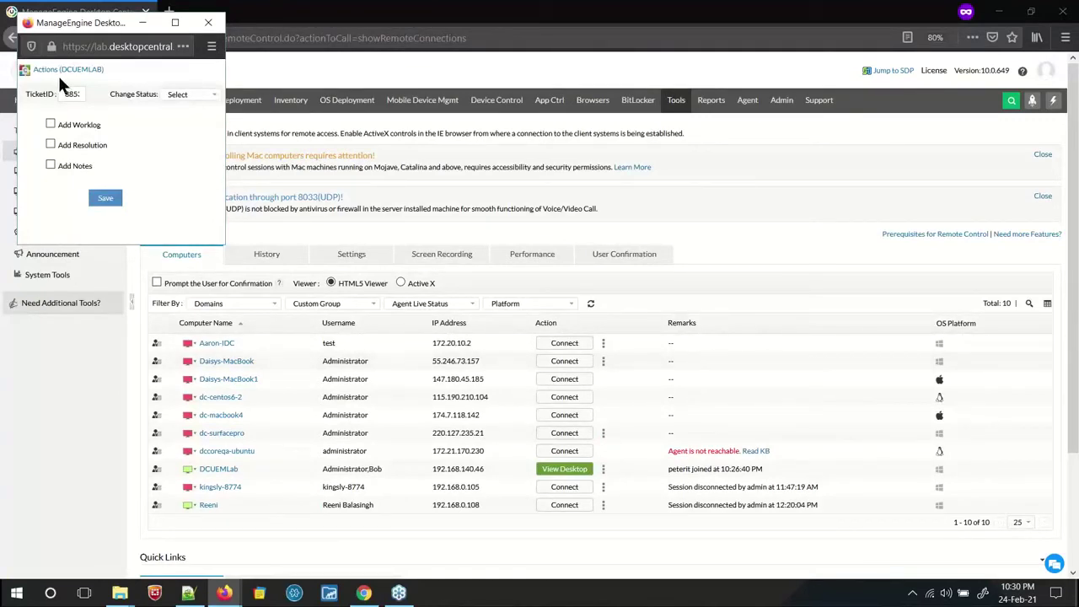
click(50, 124)
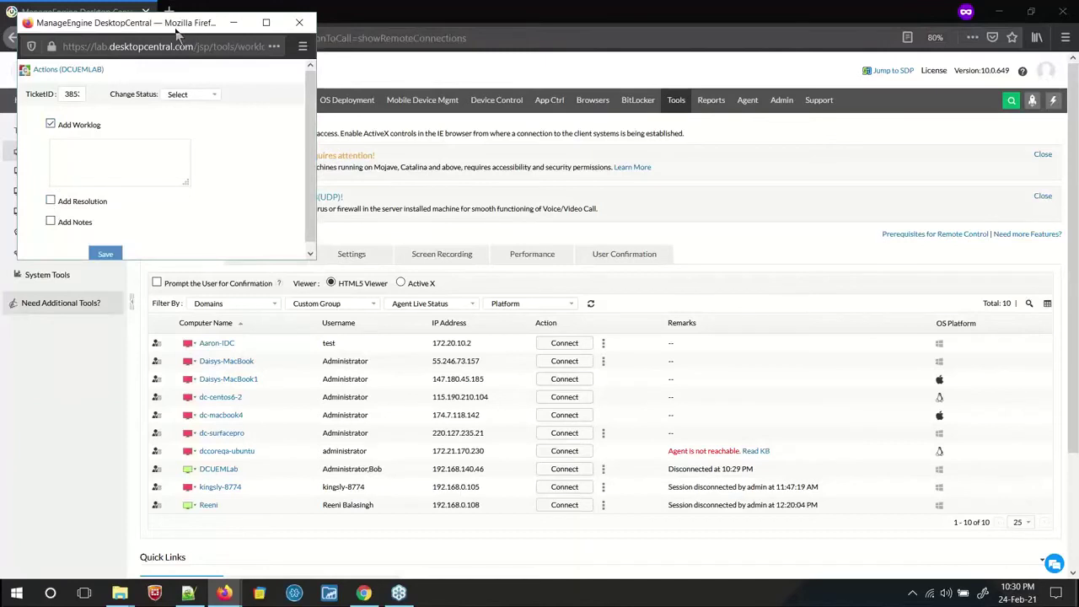
drag(180, 30, 135, 128)
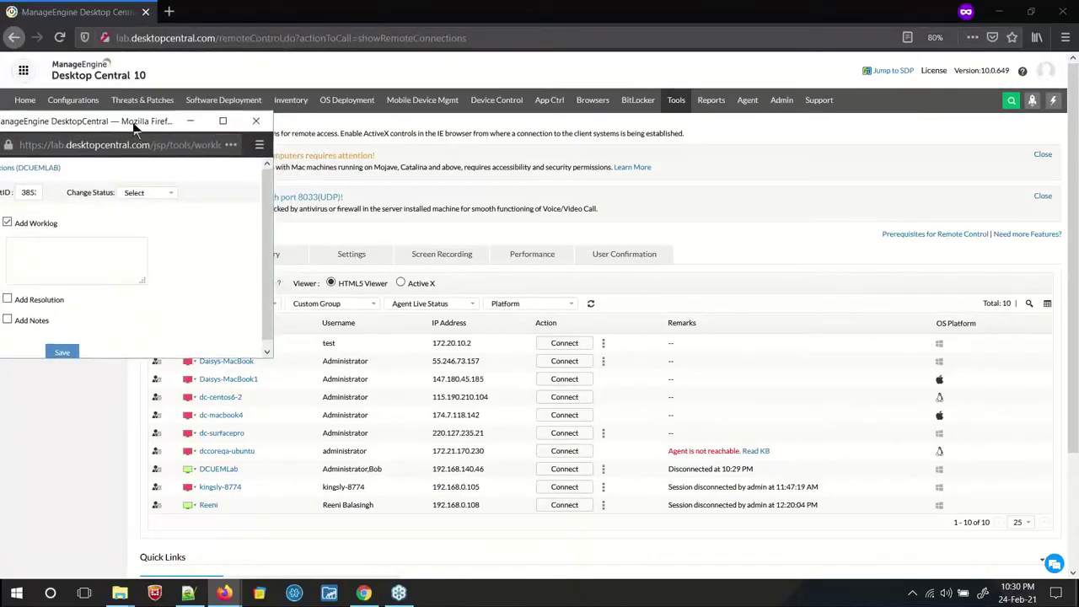
View the ServiceDesk Plus integration settings in a separate browser tab and examine the enabled features, including Remote Control work logs
right_click(778, 102)
click(825, 110)
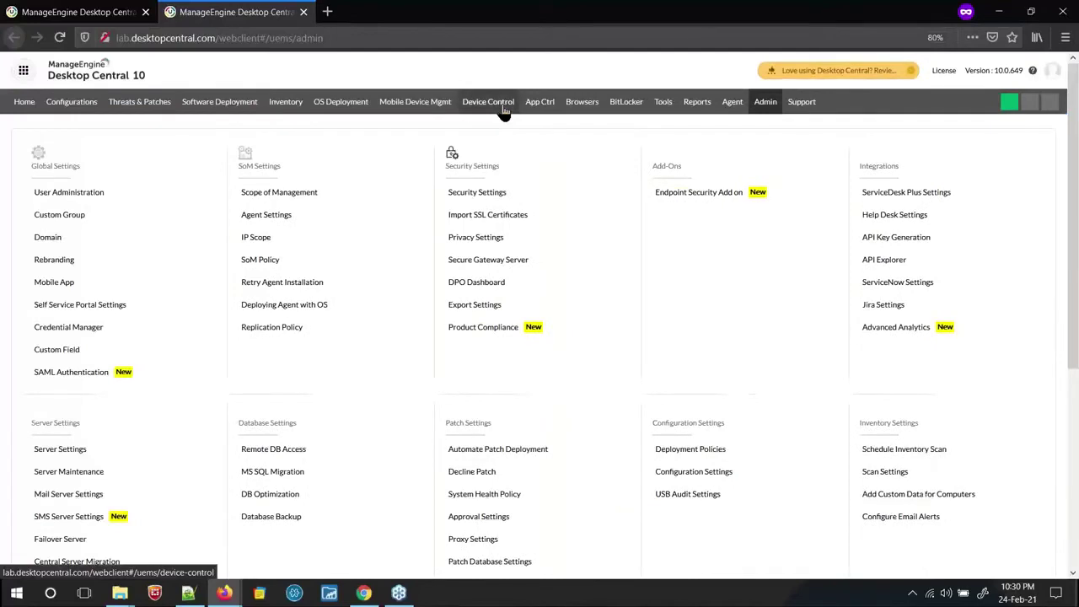
click(898, 204)
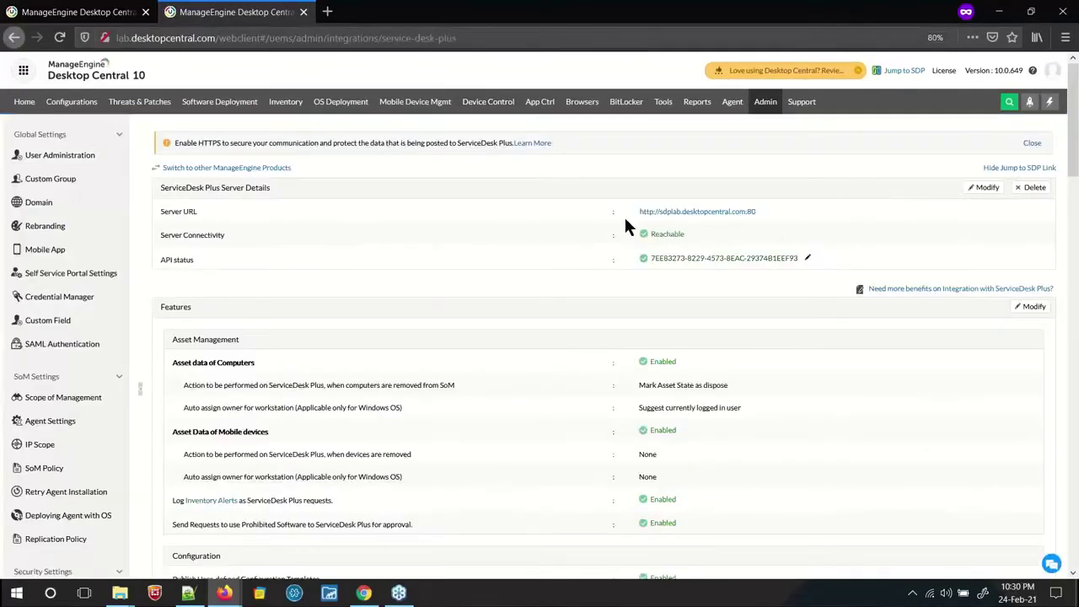
scroll(232, 385, down, 2)
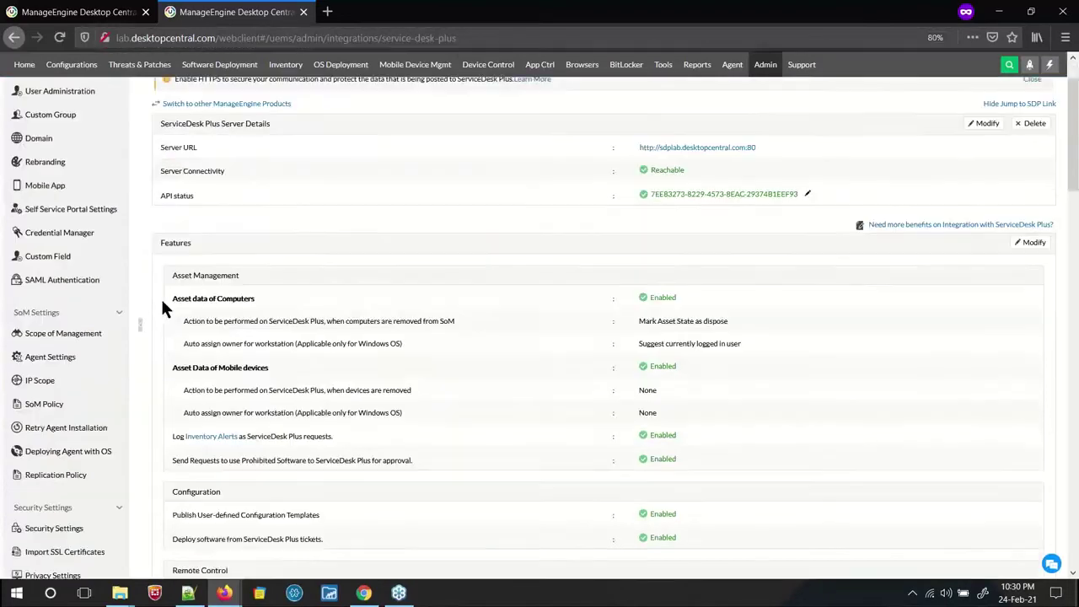
scroll(162, 260, down, 4)
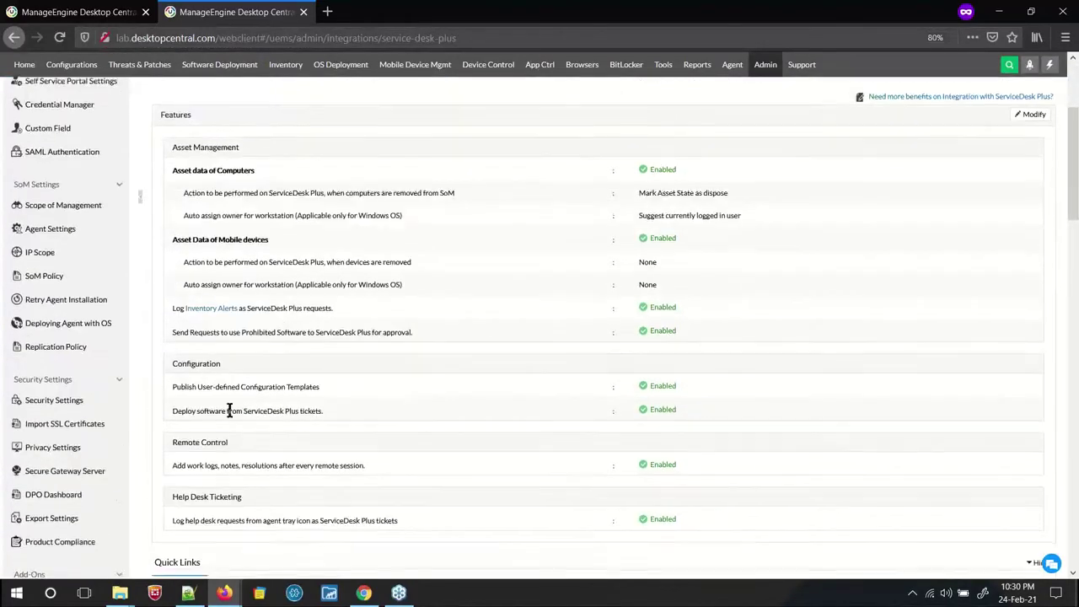
Return to the ticket actions window, place it over the Remote Control page and make its worklog ready for text entry
click(102, 19)
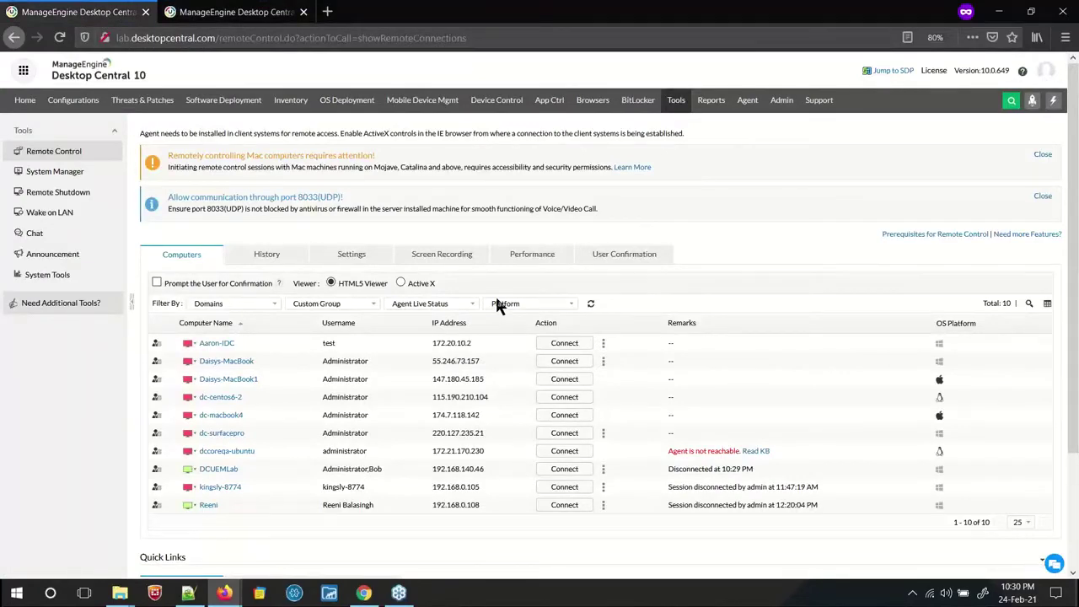
key(alt+Tab)
drag(176, 134, 449, 117)
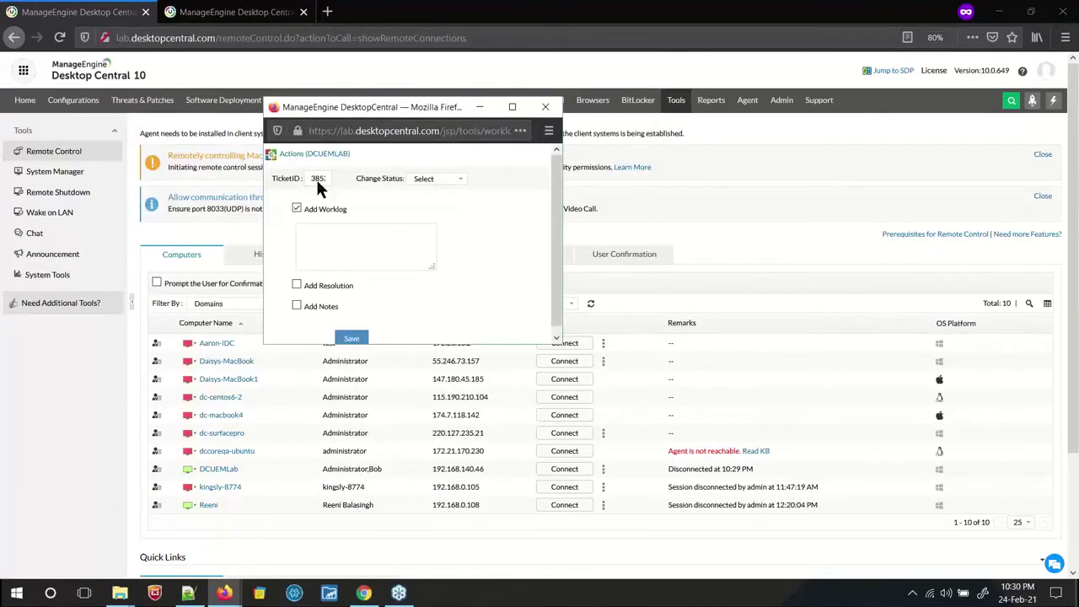
click(321, 243)
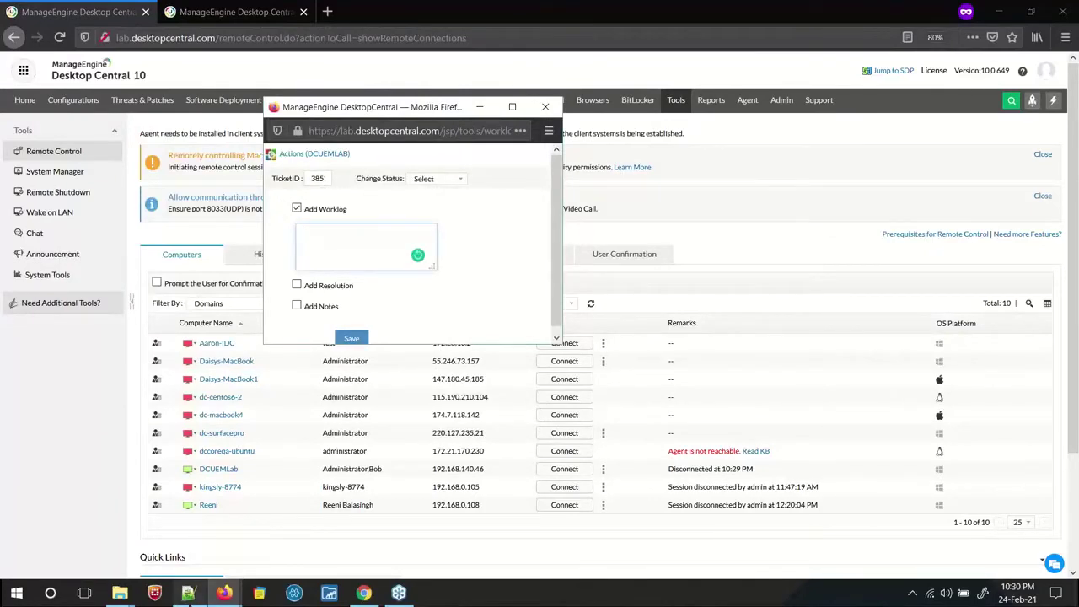
Copy "Successfully install Adobe Acrobat and the Display issue is resolved" from Dialogs for Webinar.txt in Notepad++ into the ticket's worklog
click(189, 593)
click(337, 162)
scroll(342, 216, down, 1)
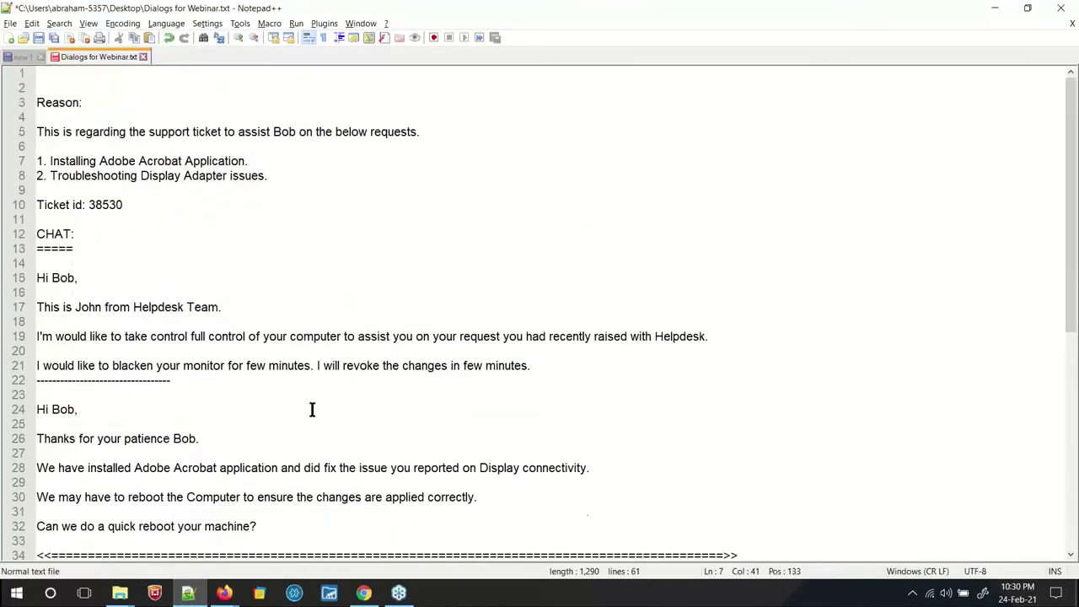
scroll(312, 410, down, 7)
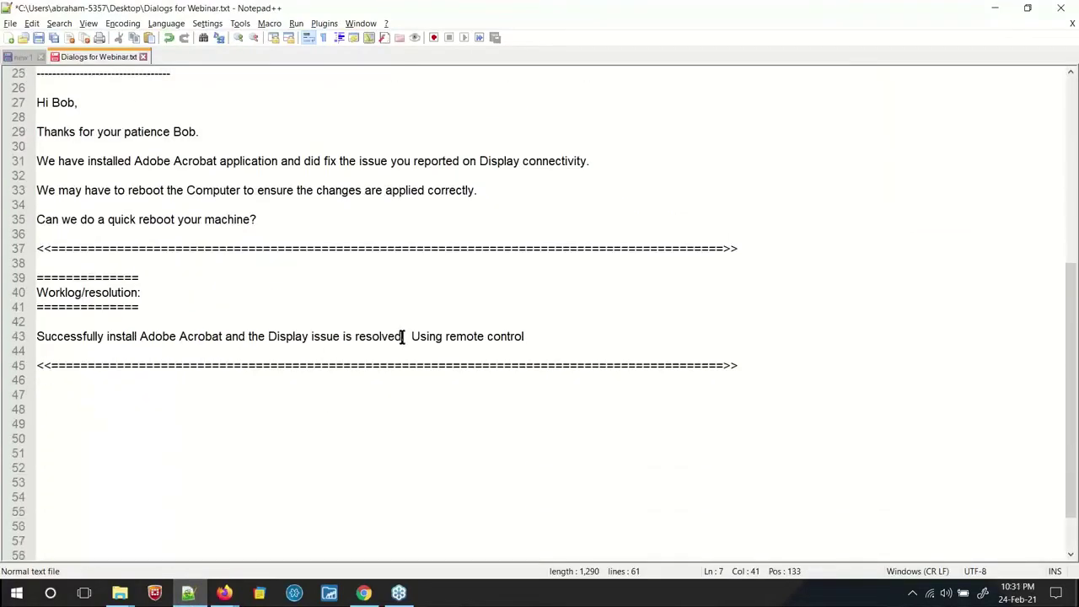
drag(403, 336, 2, 336)
key(ctrl+c)
key(alt+Tab)
click(383, 252)
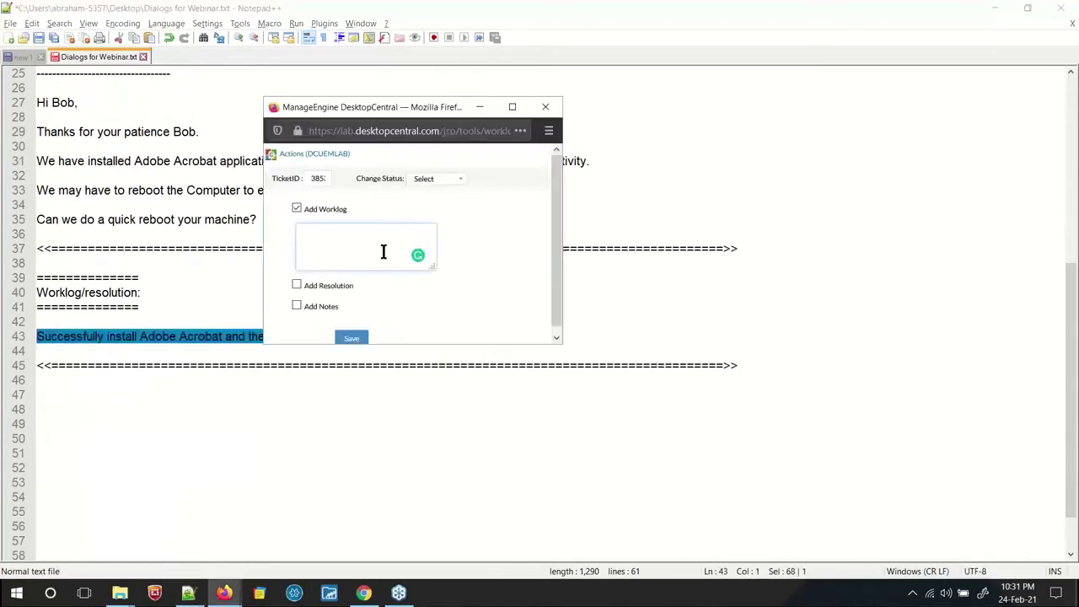
key(ctrl+v)
Add a resolution reading "Successfully install Adobe Acrobat and the Display issue is resolved", viewing the ticket status choices without selecting one
click(296, 284)
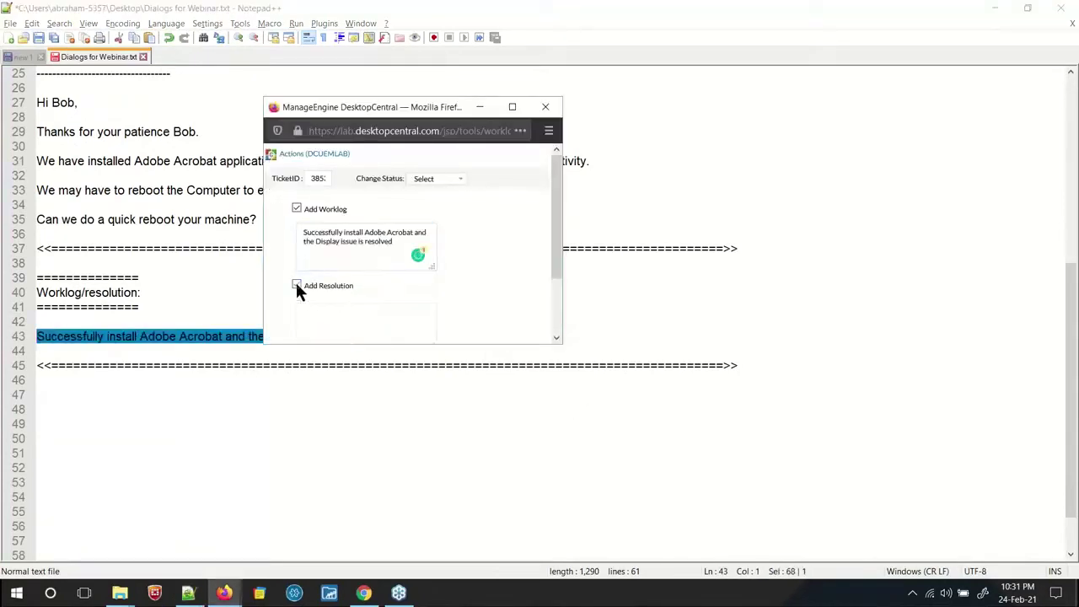
click(445, 180)
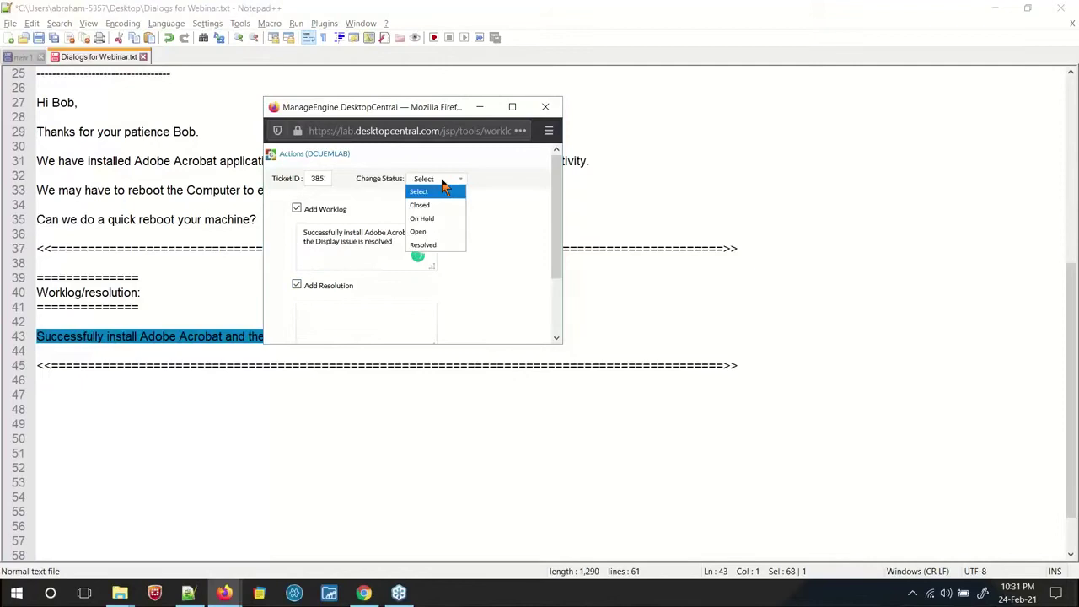
click(514, 234)
scroll(496, 253, down, 2)
click(349, 248)
key(ctrl+v)
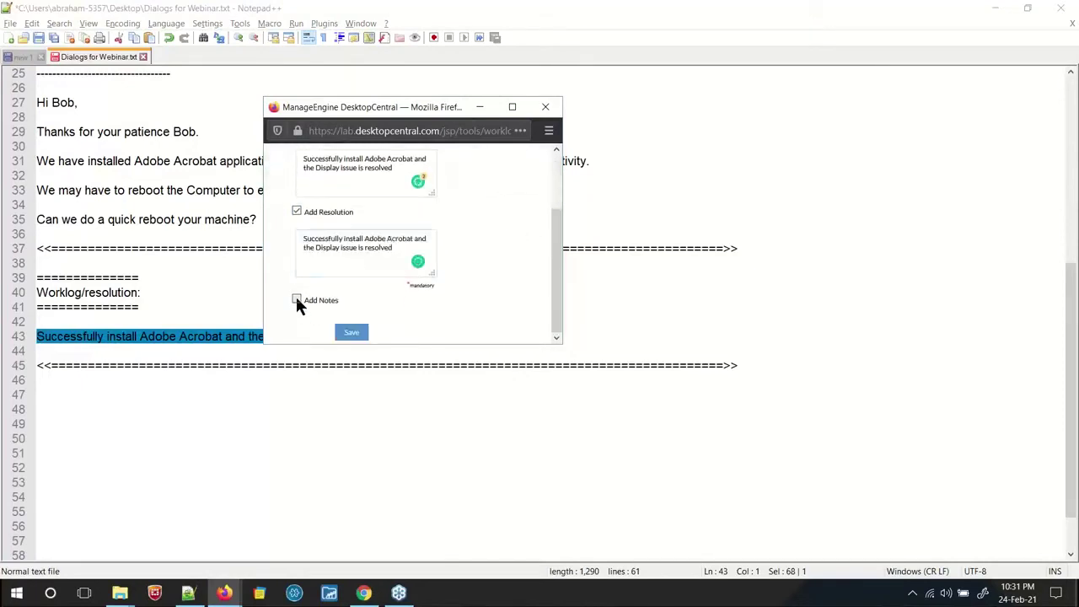
Add the copied resolution text as notes and save the worklog, resolution and notes to the ticket
click(297, 300)
scroll(341, 278, down, 1)
click(340, 268)
key(ctrl+v)
click(351, 334)
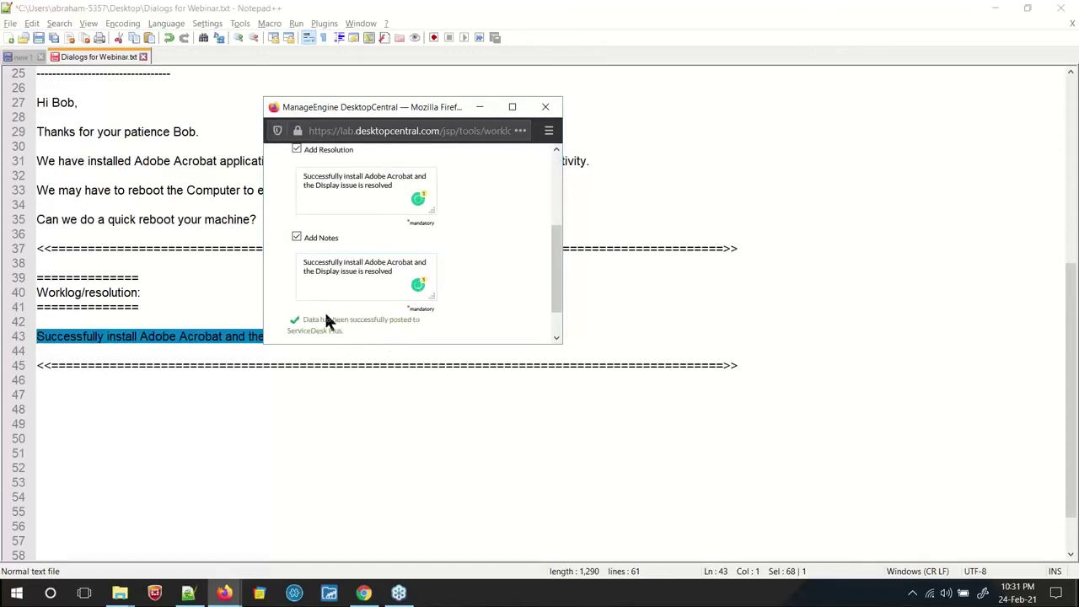
Switch to the ServiceDesk Plus request for installing Adobe Acrobat and troubleshooting the display adapter in the other browser window
click(221, 593)
click(135, 528)
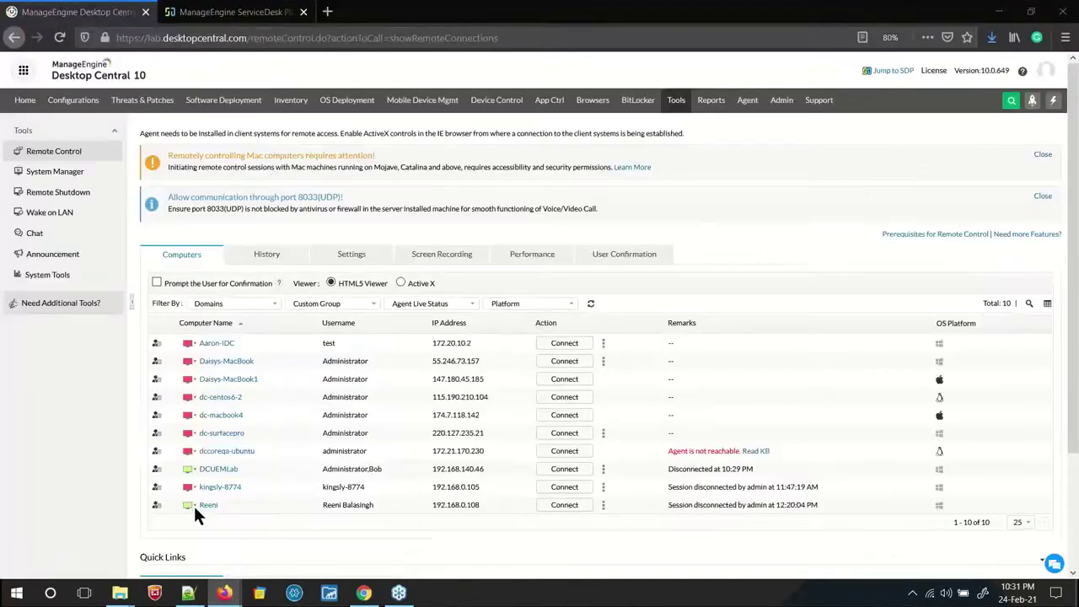
click(254, 14)
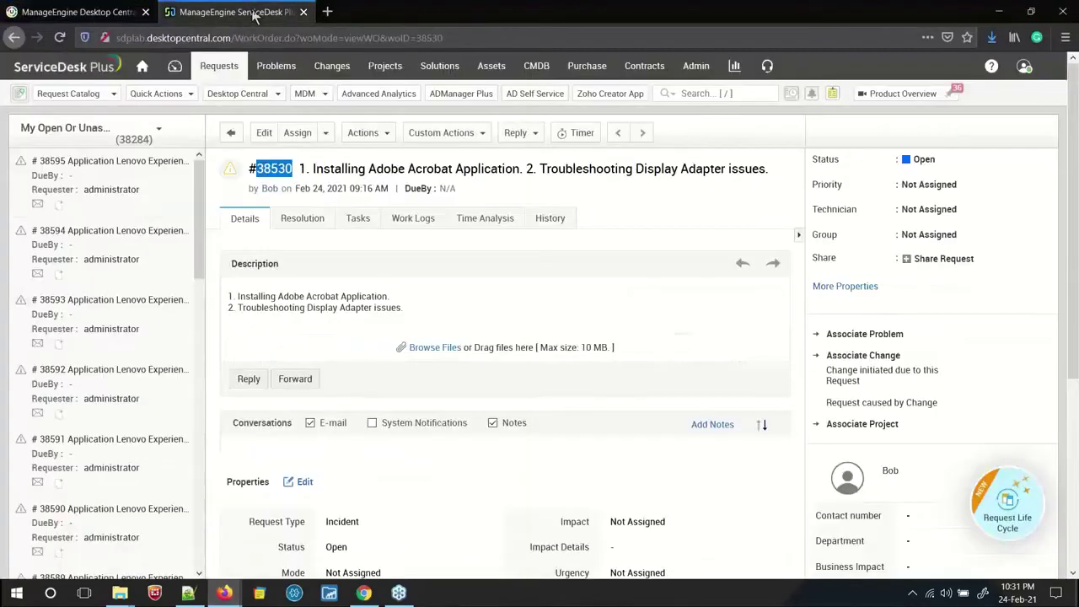
Review the request's work logs, resolution, time analysis and history, returning to its details
click(412, 220)
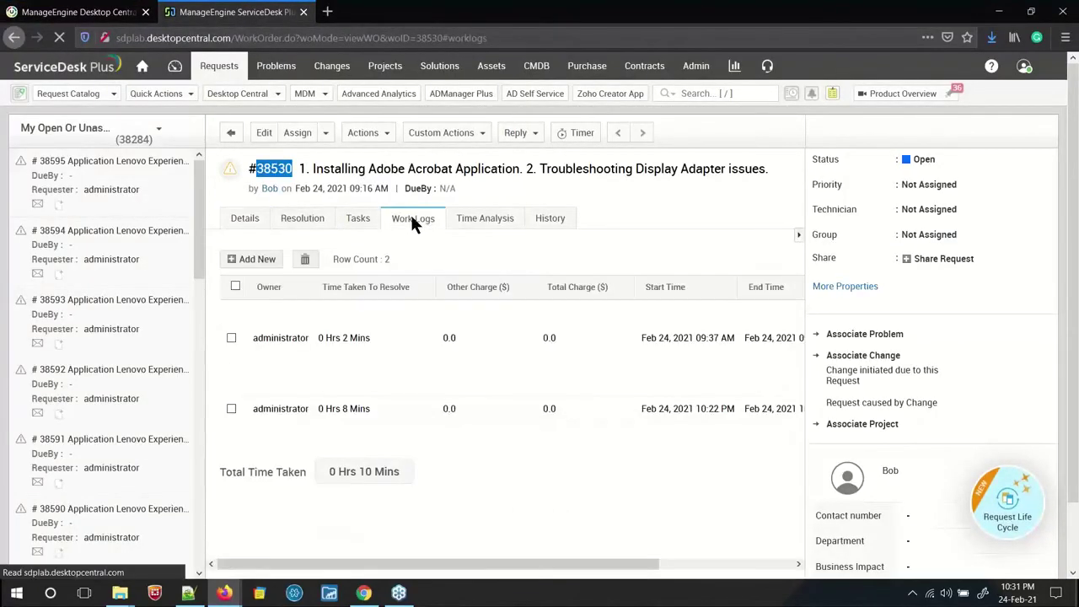
click(305, 221)
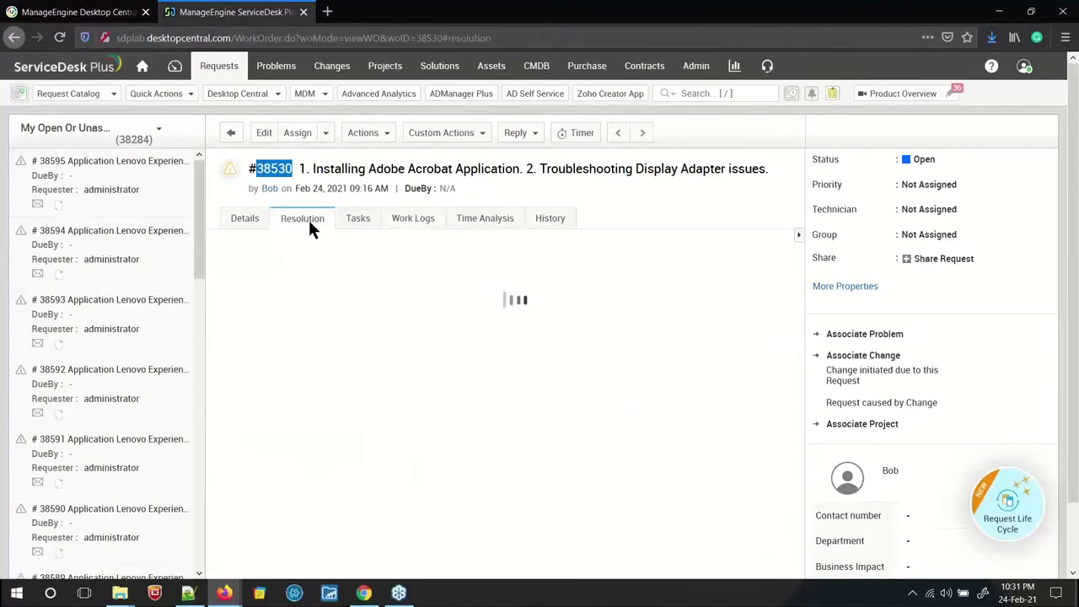
click(480, 224)
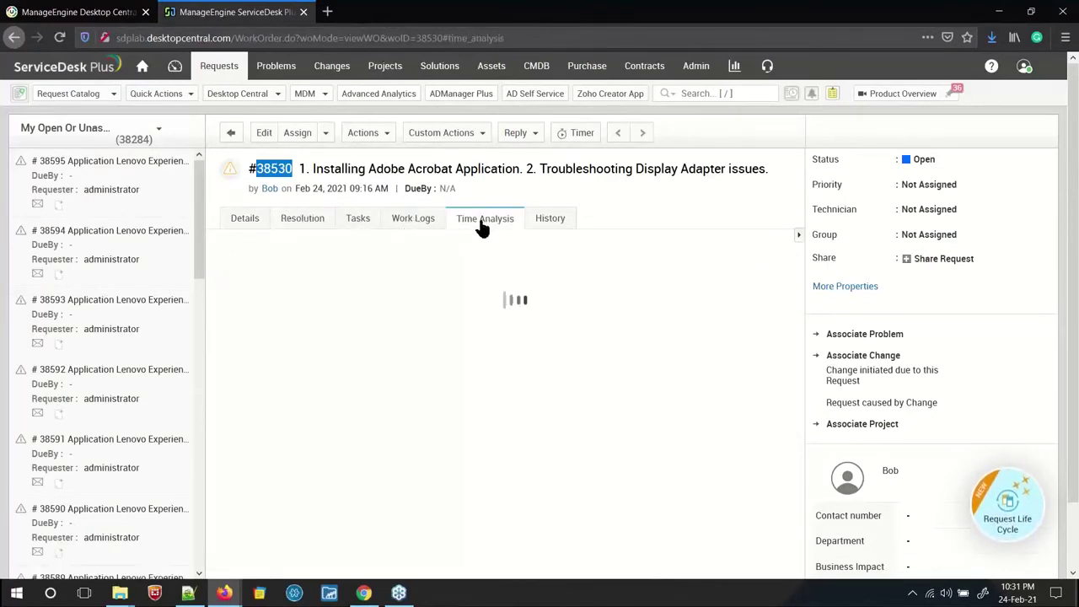
scroll(530, 339, down, 3)
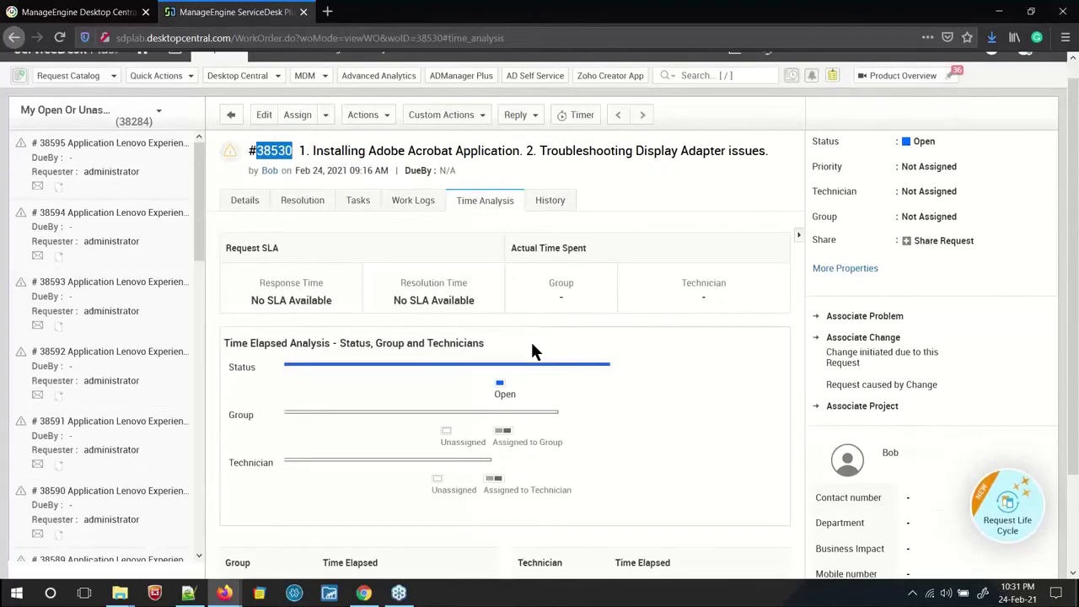
scroll(621, 372, up, 1)
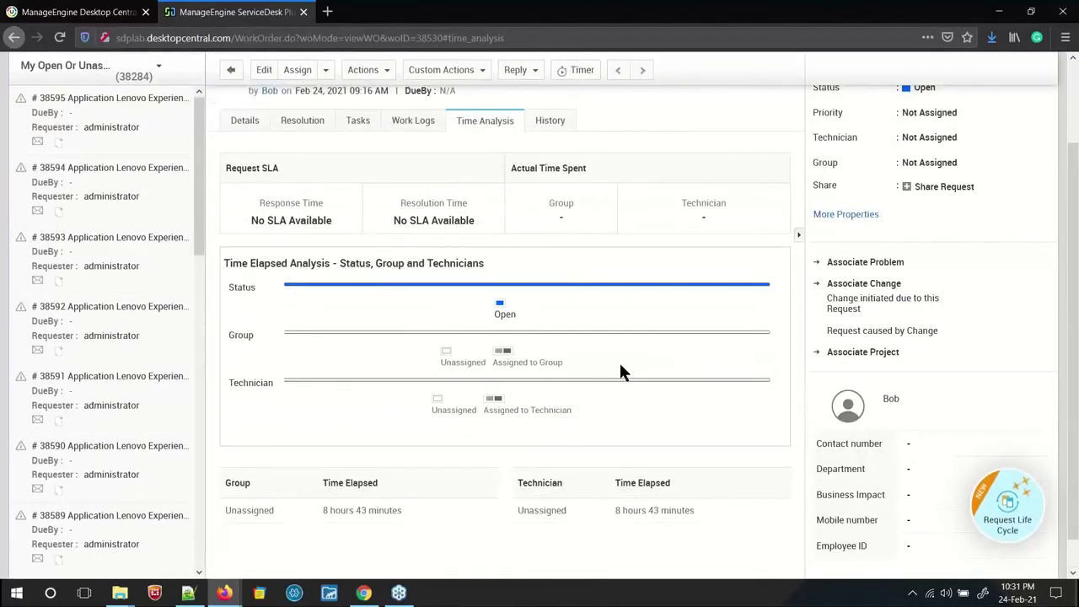
scroll(621, 372, up, 2)
click(548, 172)
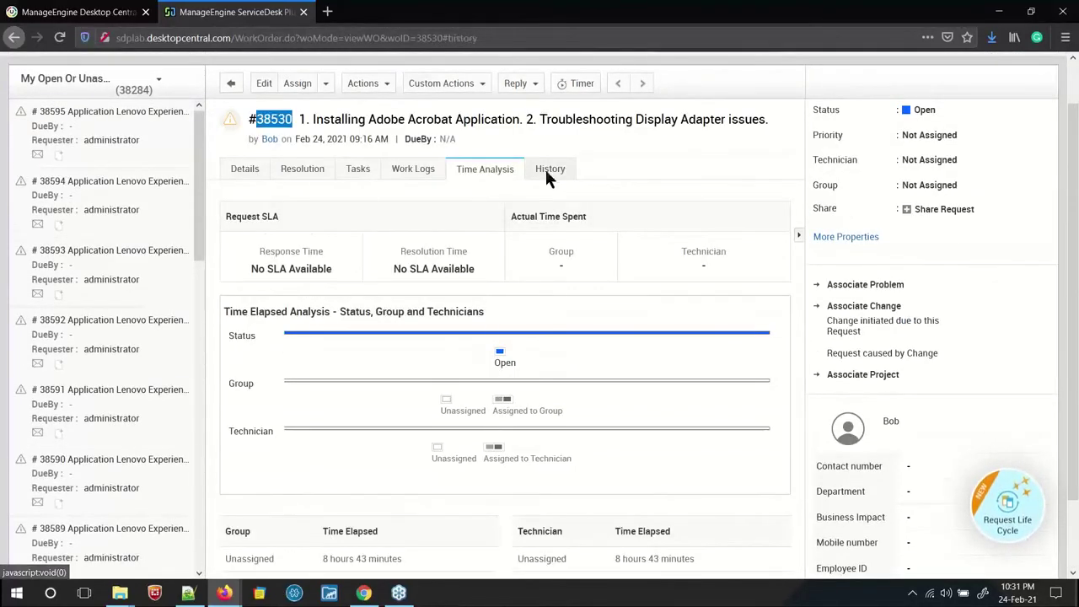
click(242, 169)
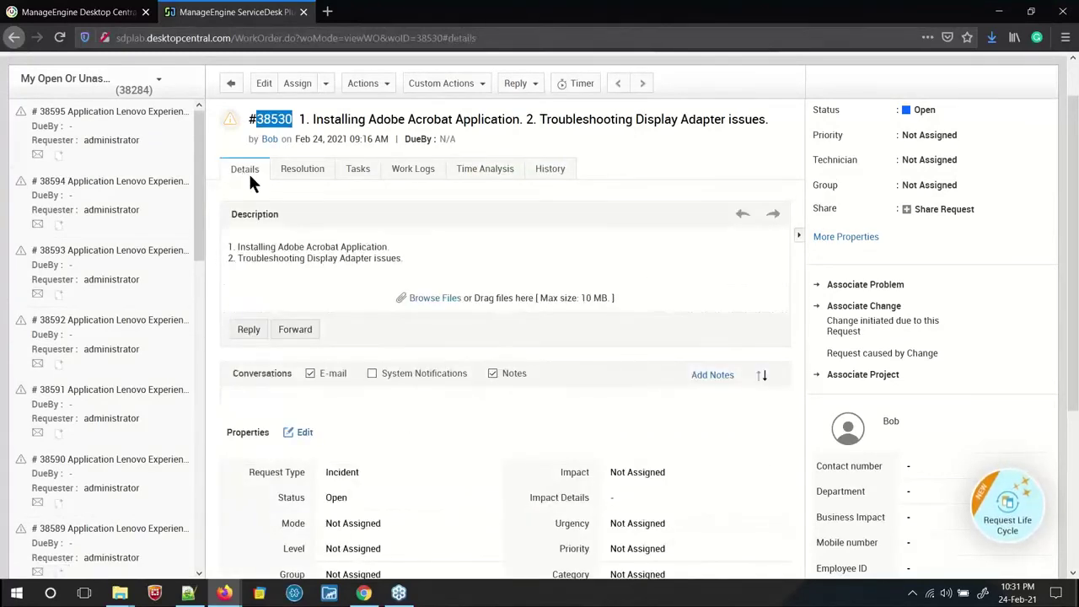
Switch to the Remote control & Tools presentation in Chrome
key(alt+Tab)
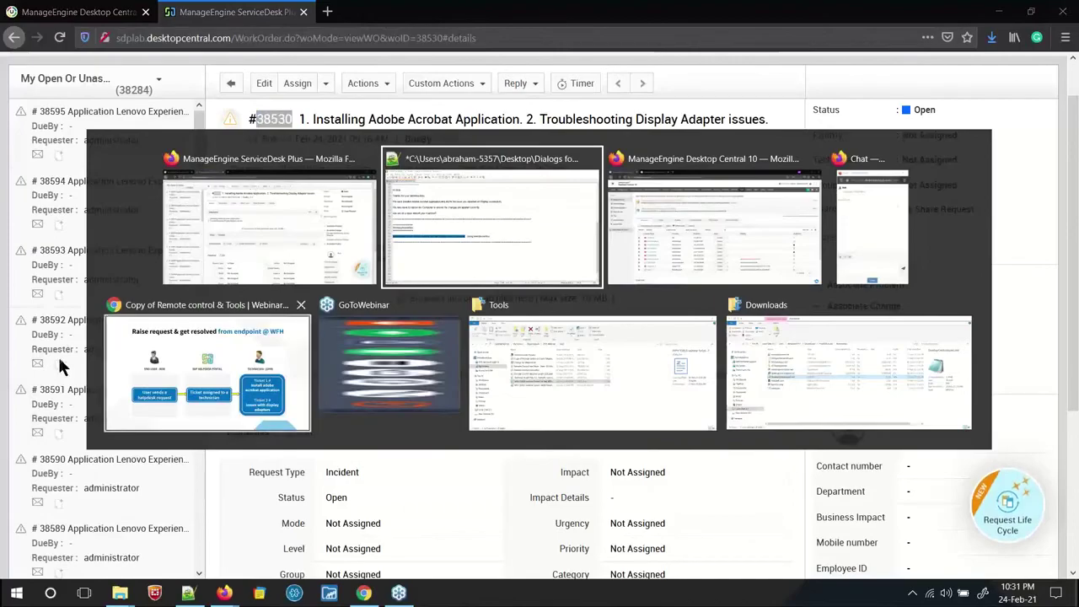
click(185, 335)
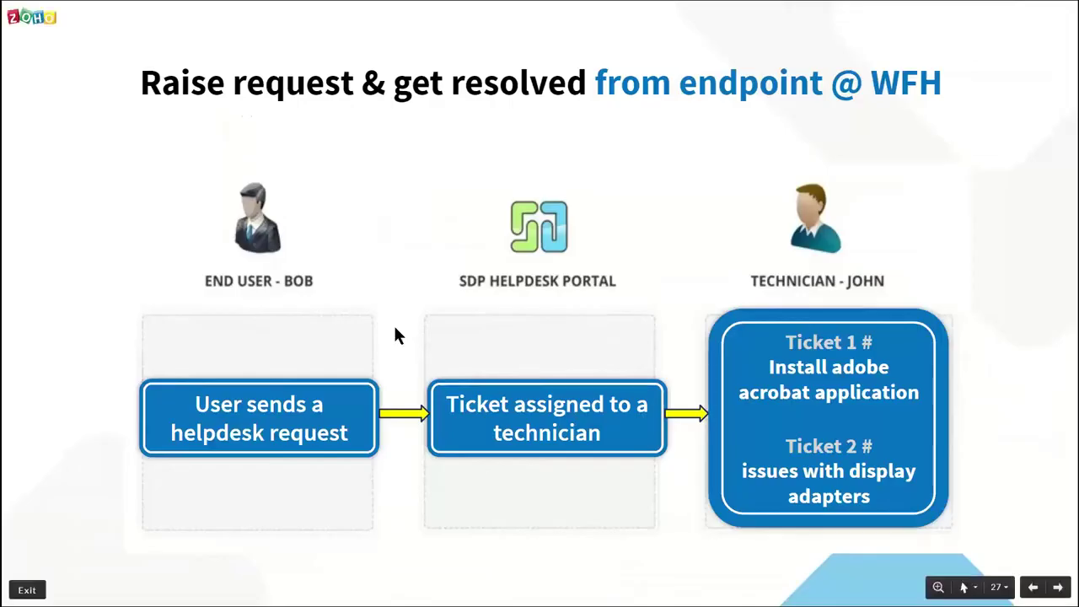
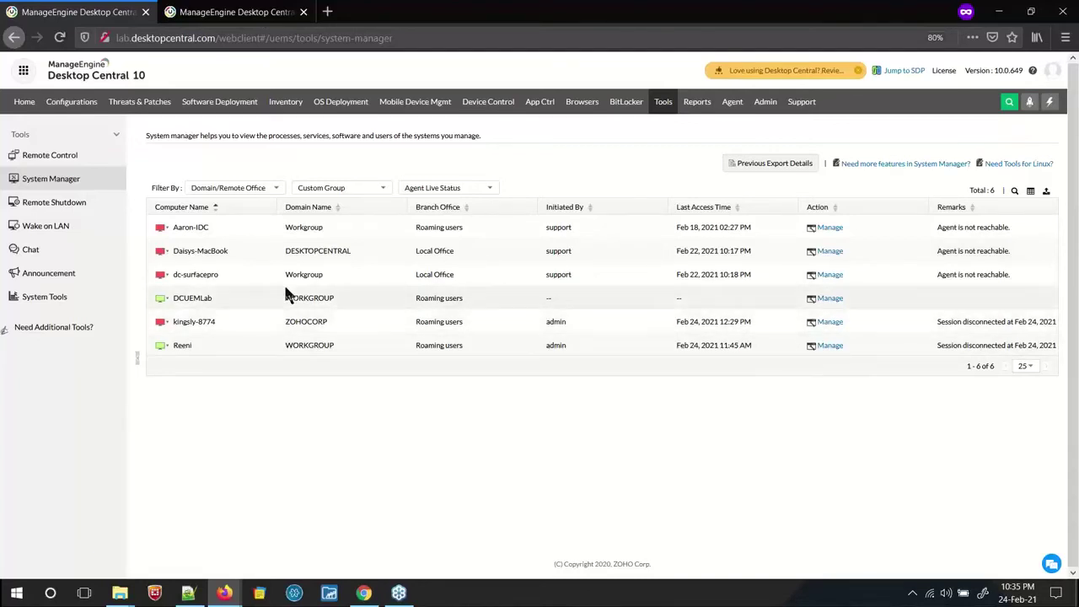
Open System Manager for DCUEMLab and review its running processes, startup programs, services and the actions for the ActiveX Installer service
click(826, 304)
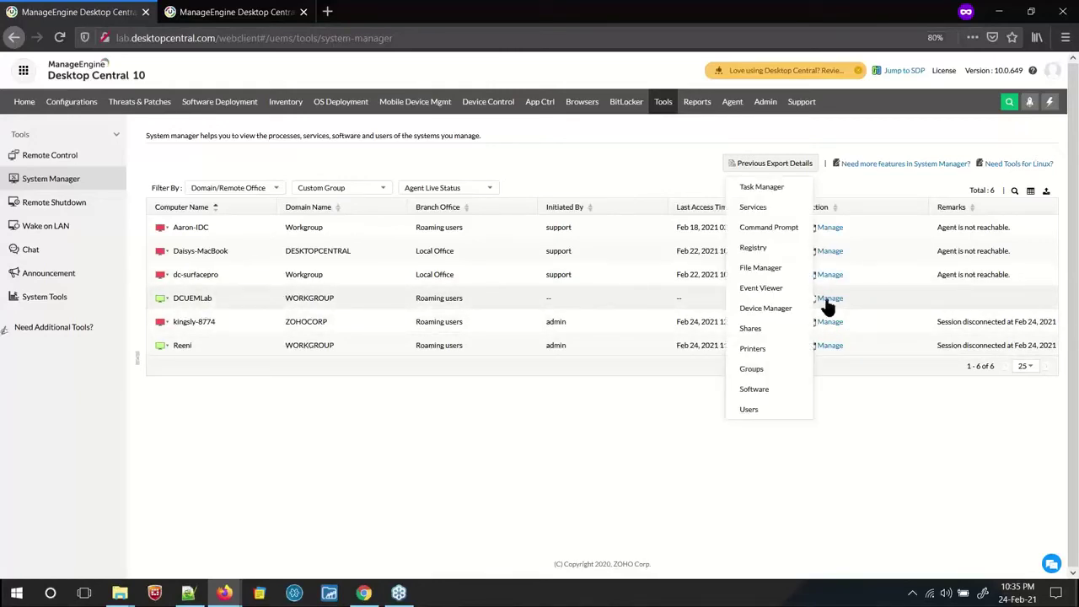
click(777, 191)
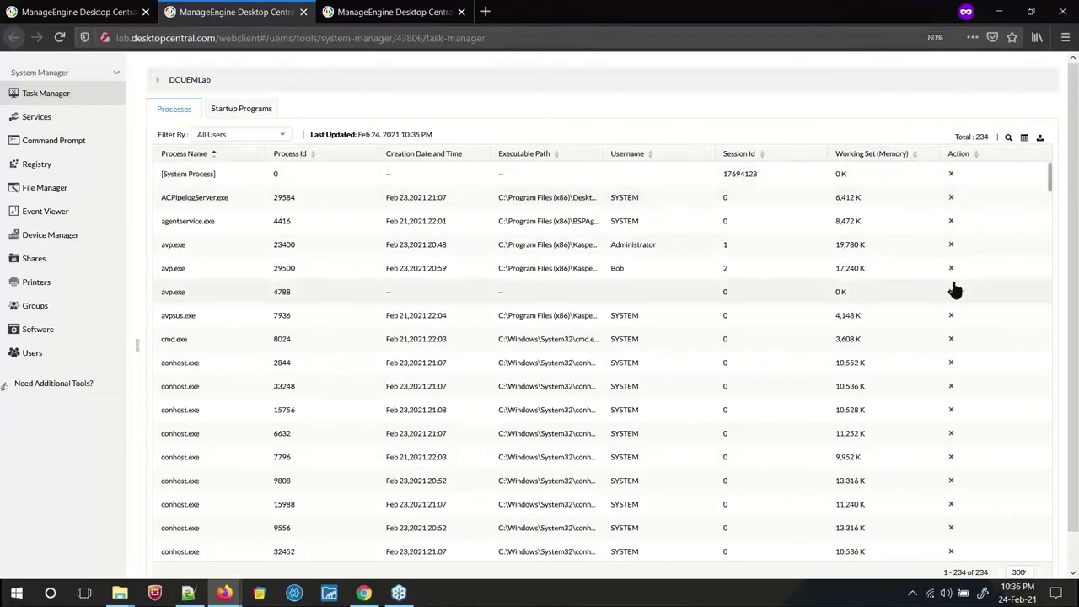
click(242, 115)
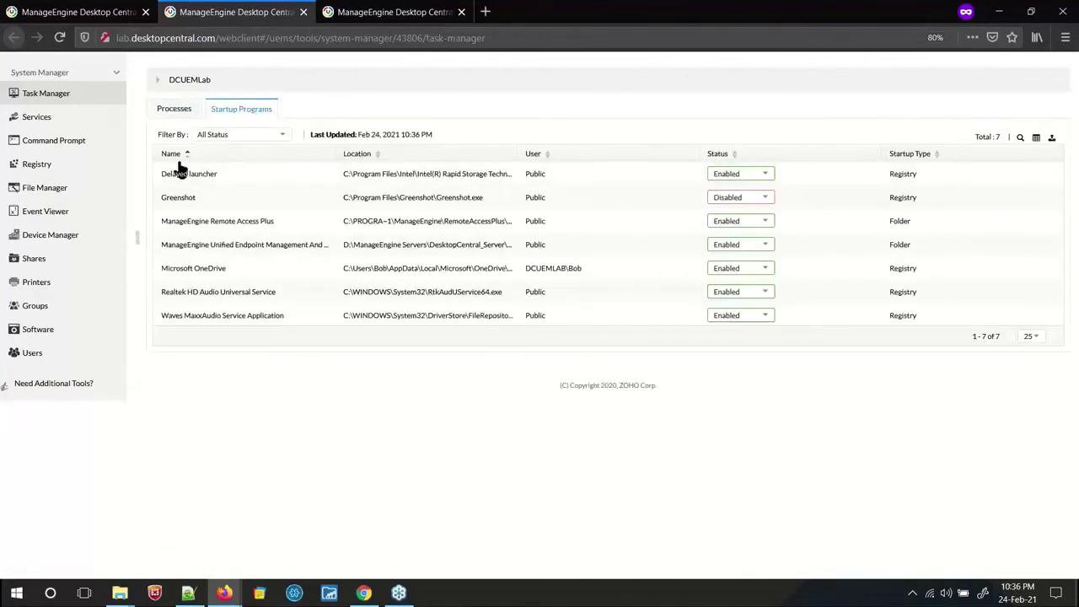
click(37, 118)
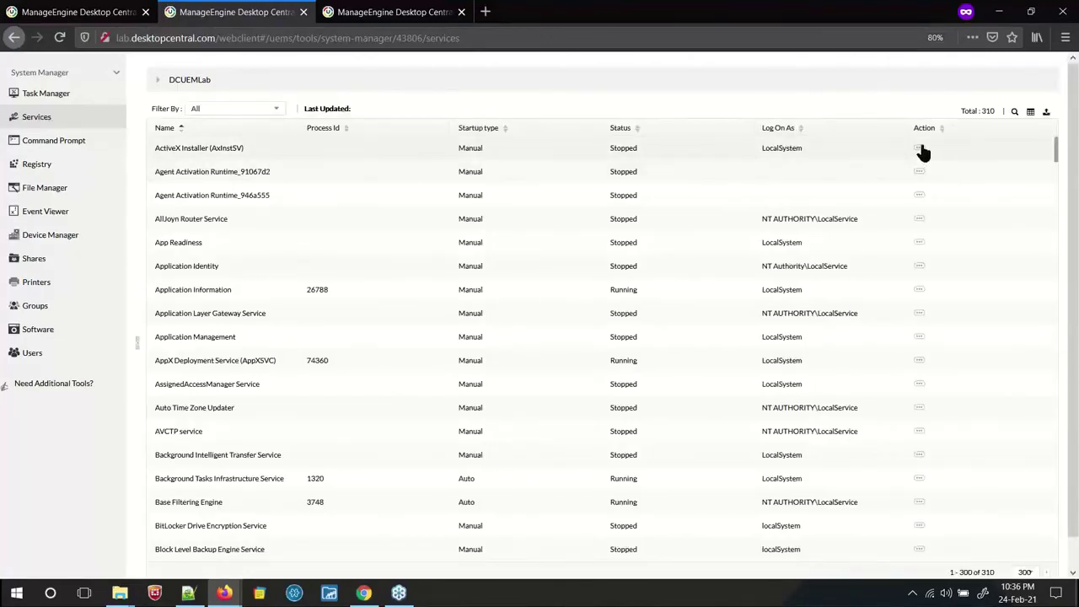
click(919, 149)
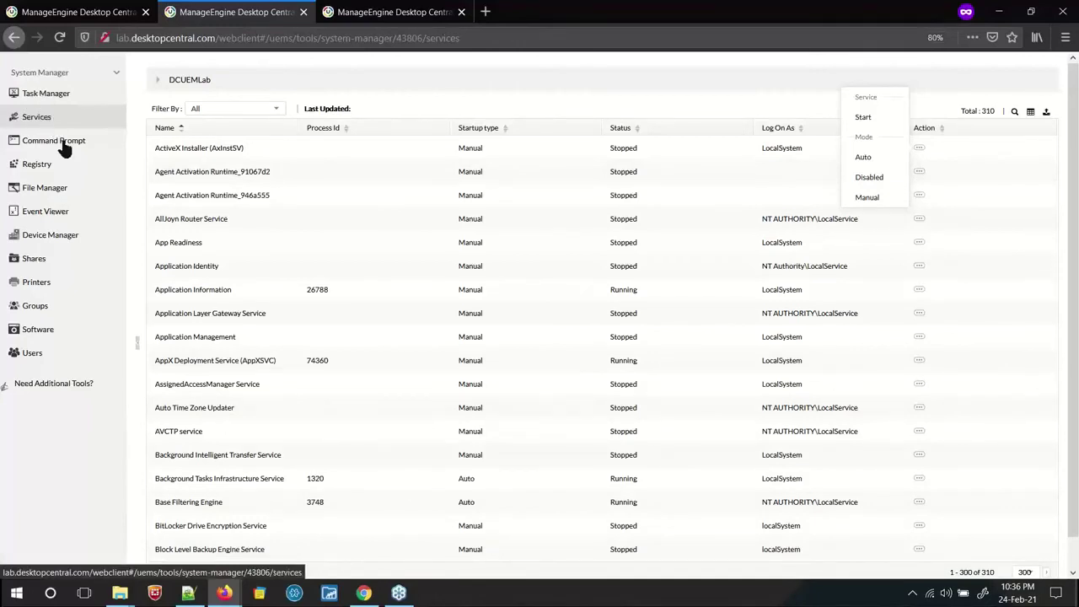
Browse DCUEMLab's event logs, trying the Internet Explorer log and viewing the message of Application event 16394
click(51, 216)
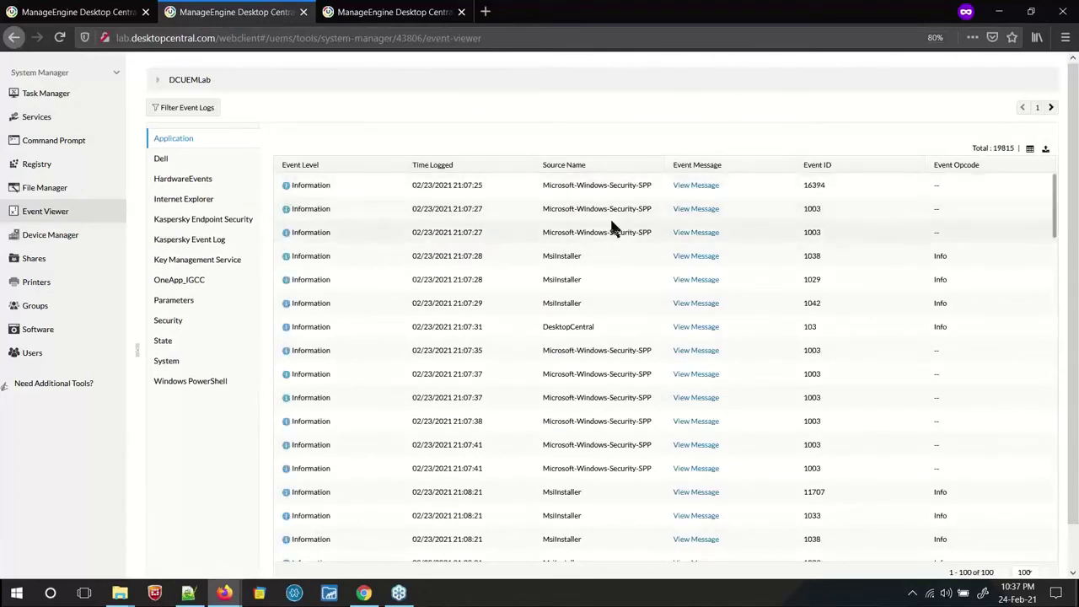
click(200, 200)
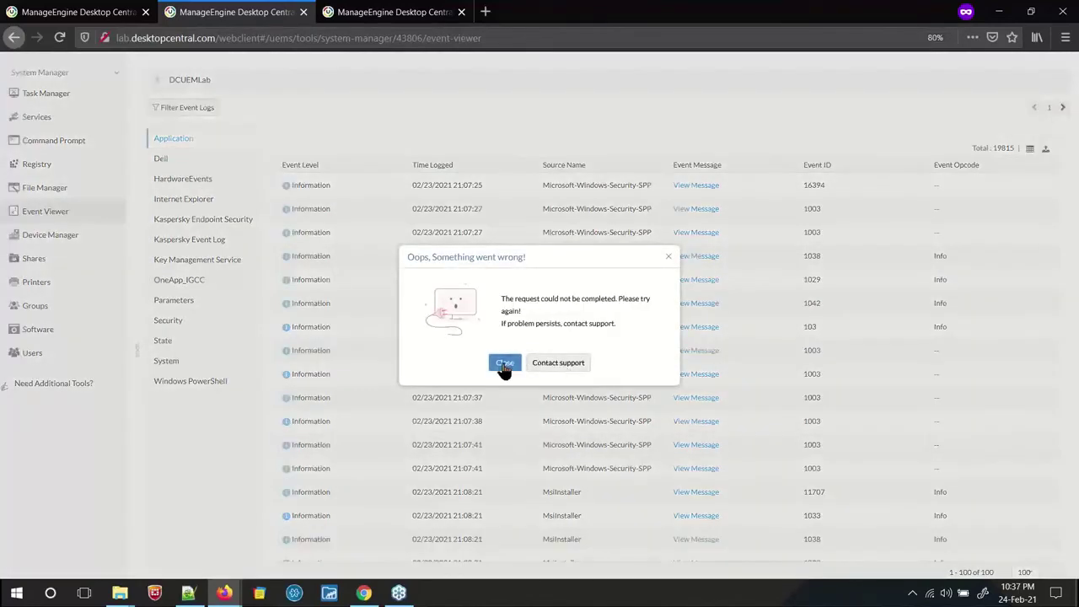
click(505, 363)
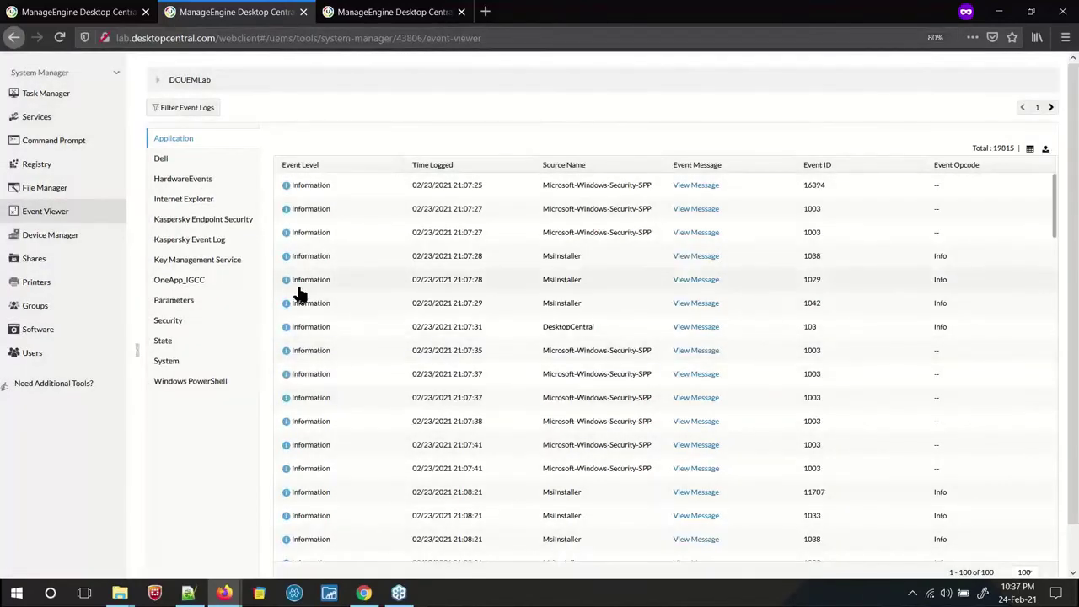
click(692, 186)
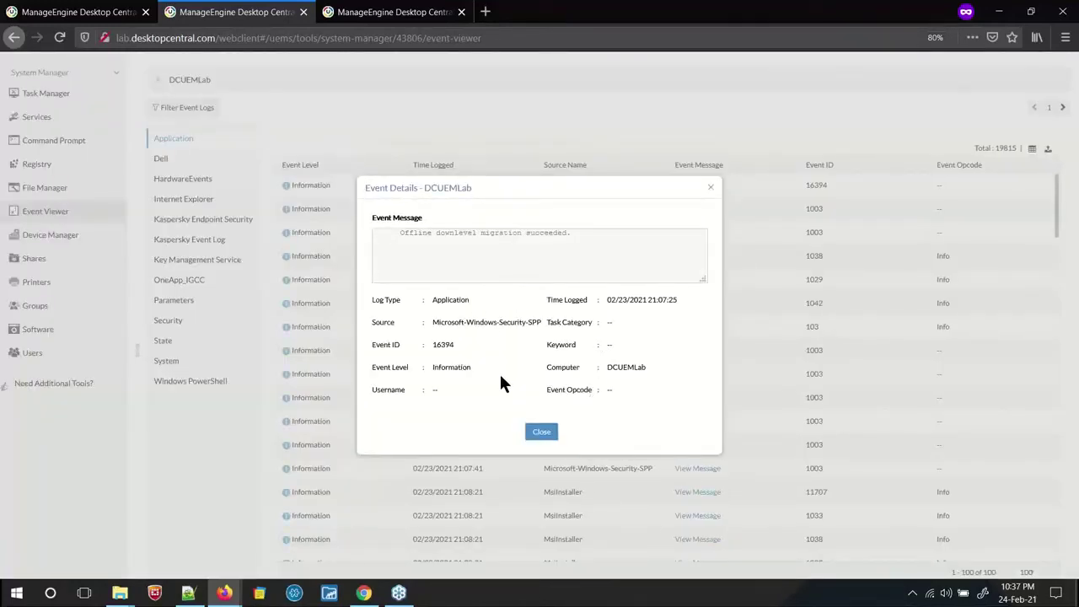
click(540, 432)
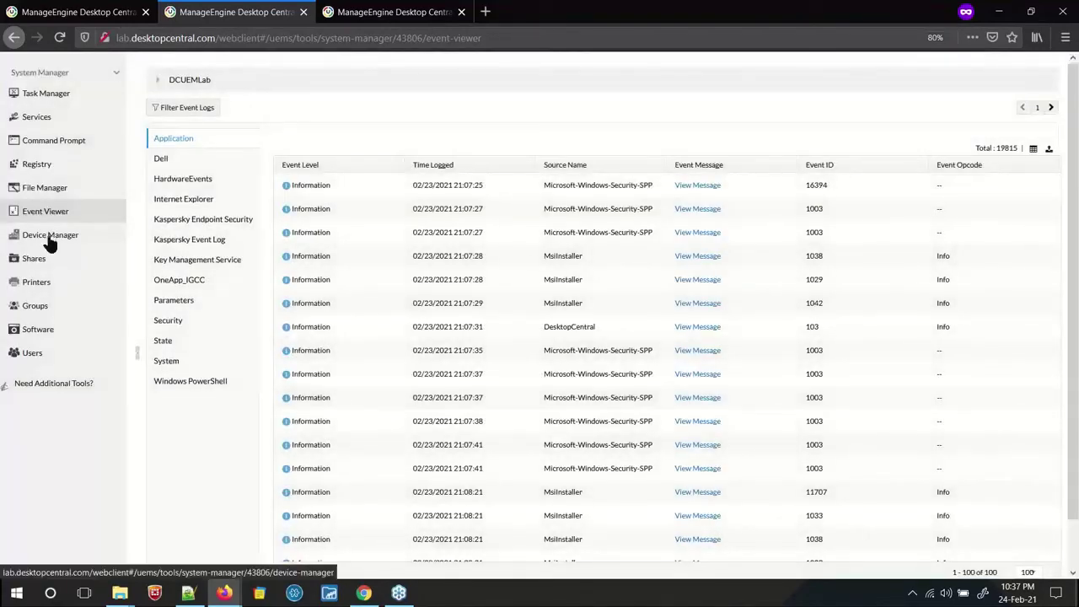
View DCUEMLab's Device Manager, shares and printers, expanding the computer's summary details
click(50, 236)
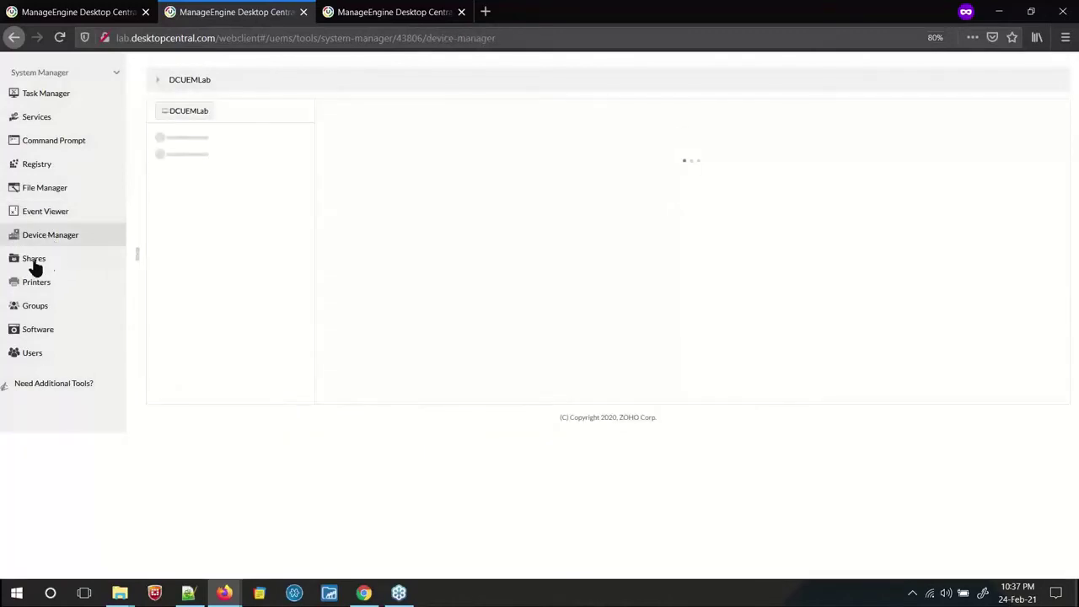
click(32, 263)
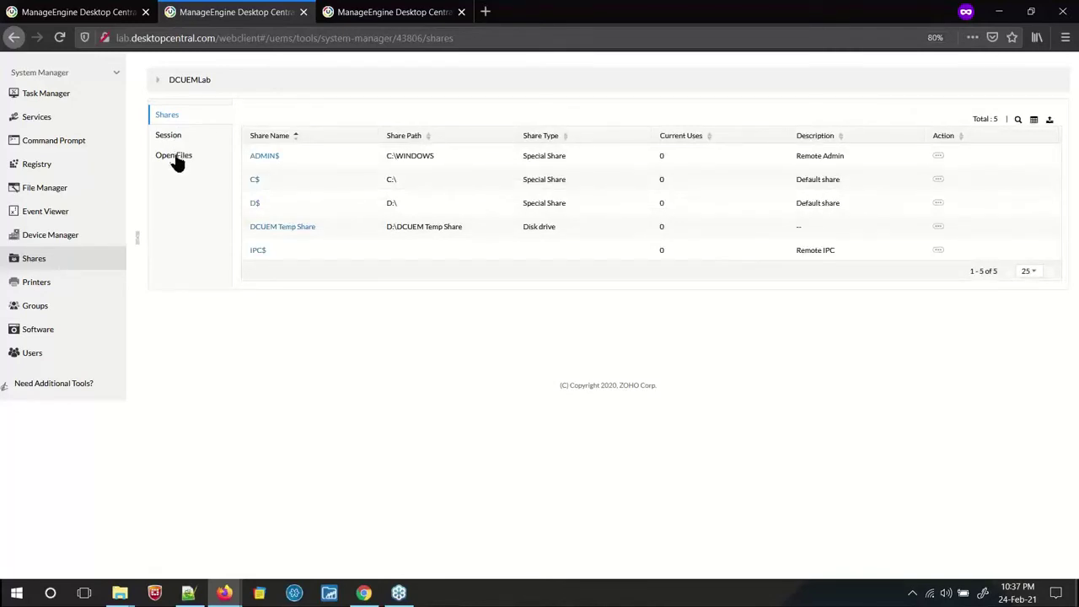
click(31, 287)
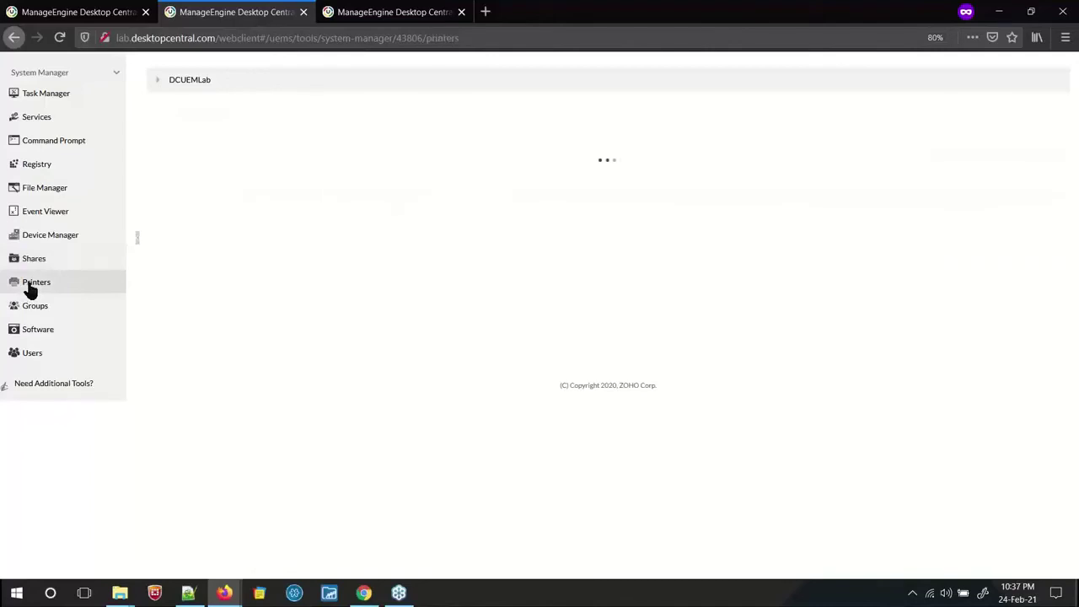
click(154, 83)
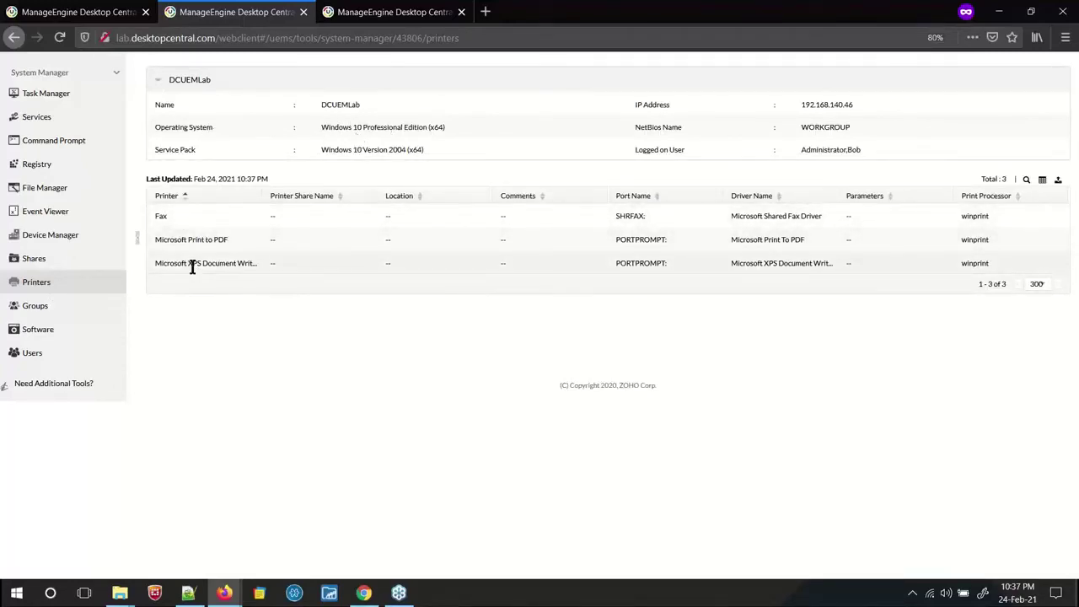
View the user groups on DCUEMLab with the computer summary collapsed, and list the members of the Administrators group
click(36, 317)
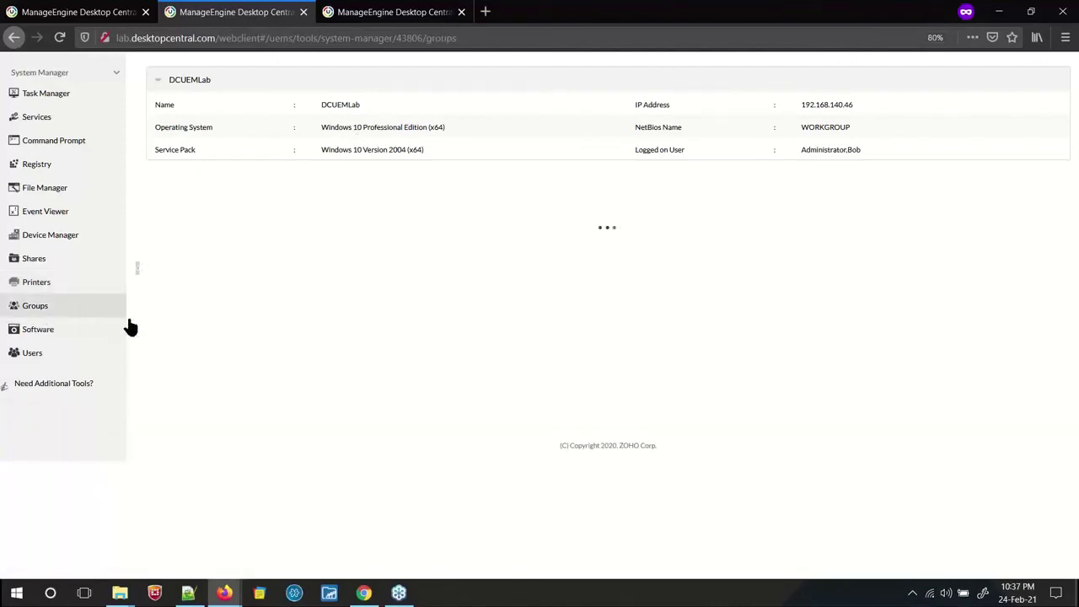
click(156, 83)
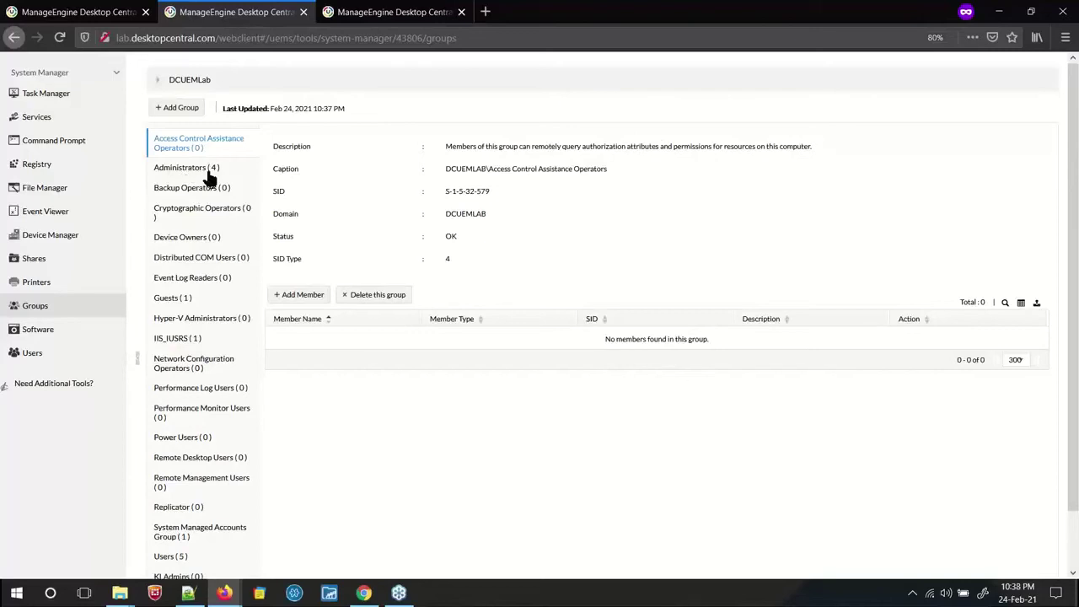
click(207, 173)
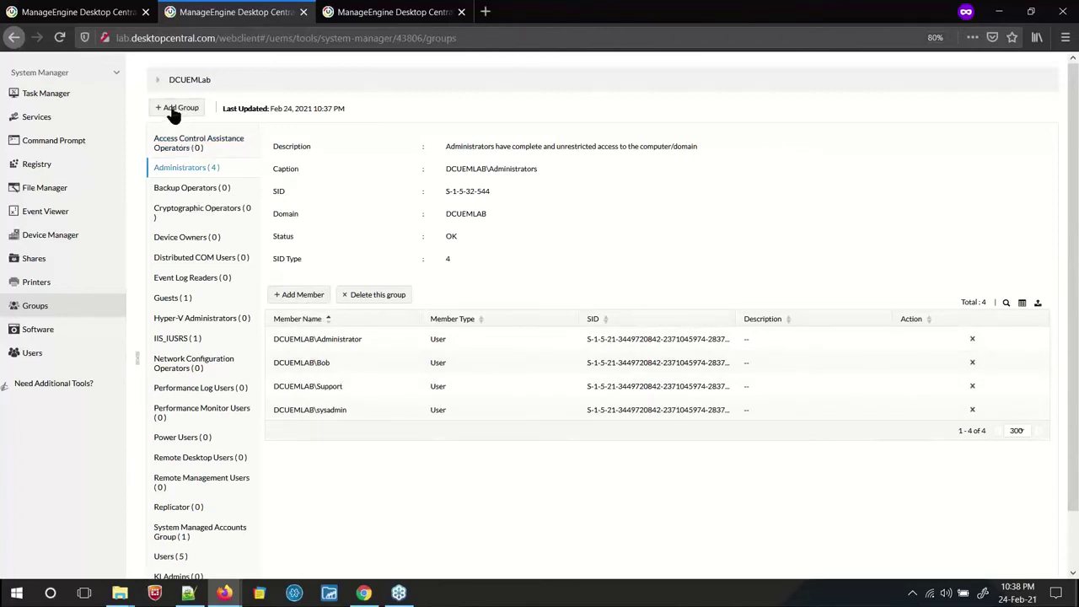
Review the list of software installed on DCUEMLab, including the action and installed user account columns
click(36, 336)
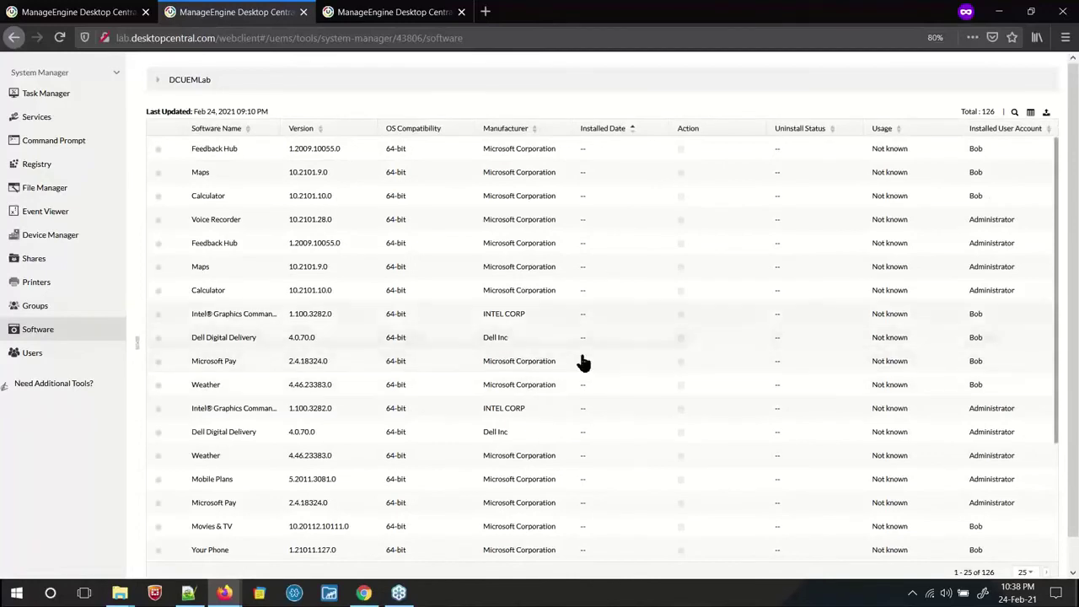
scroll(583, 362, down, 5)
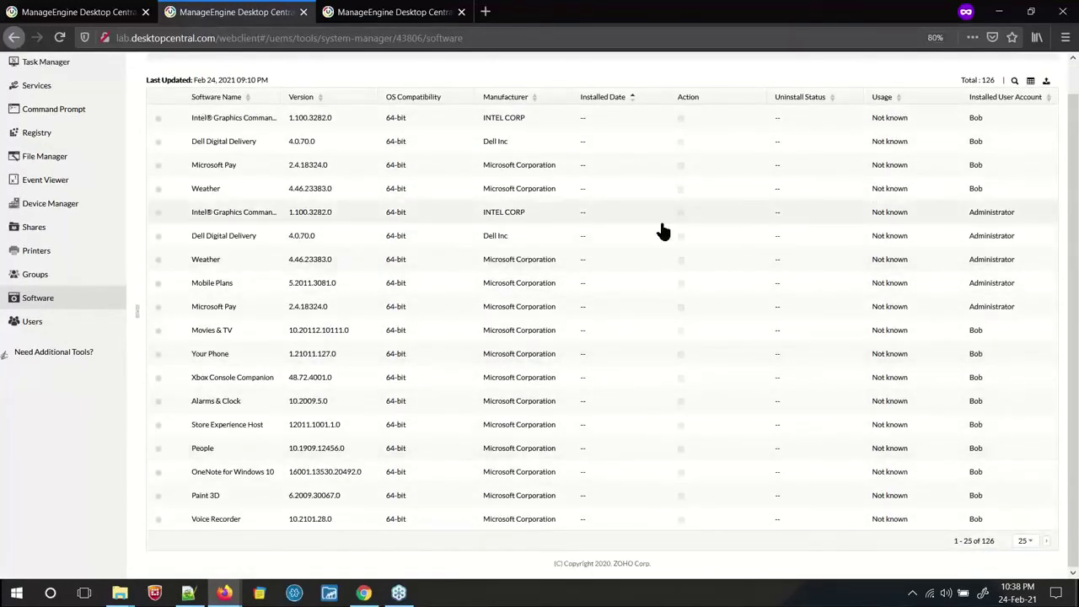
mouse_move(684, 219)
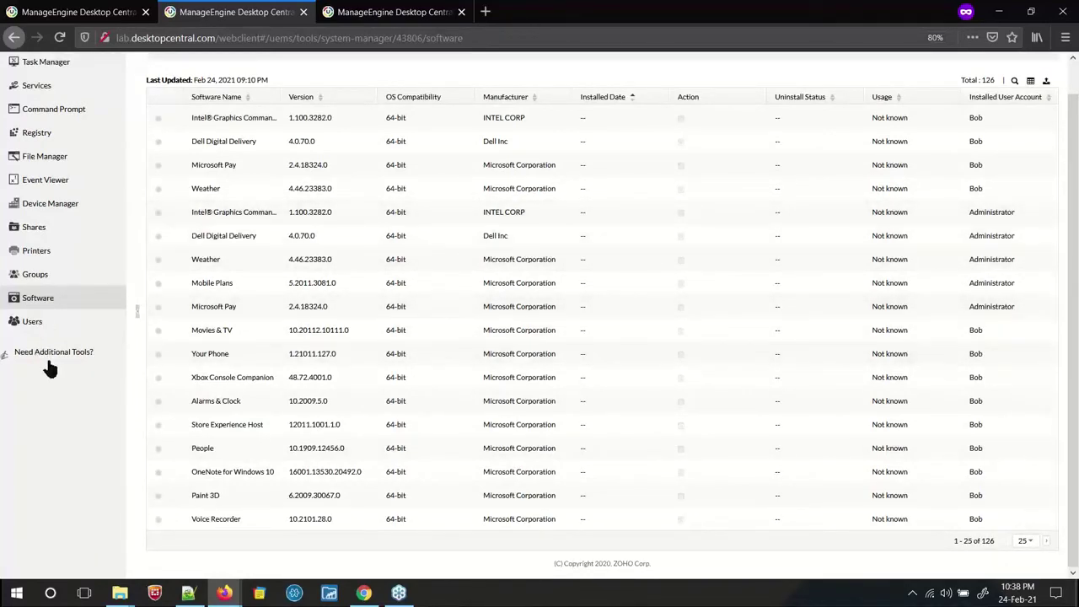
scroll(49, 362, up, 1)
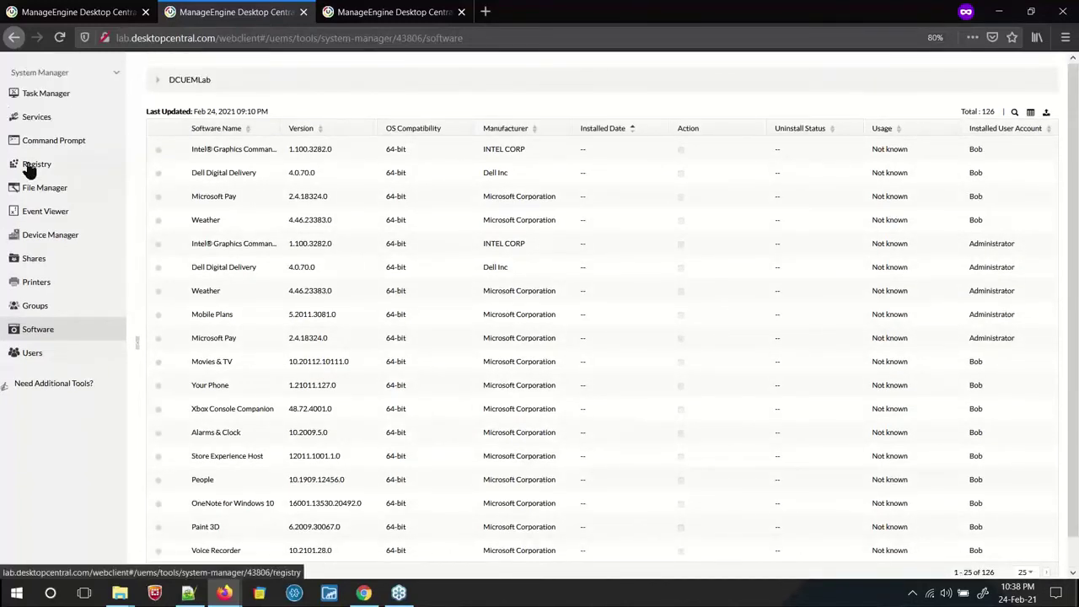
Open DCUEMLab's registry at HKEY_CLASSES_ROOT and switch the hive to HKEY_LOCAL_MACHINE
click(30, 166)
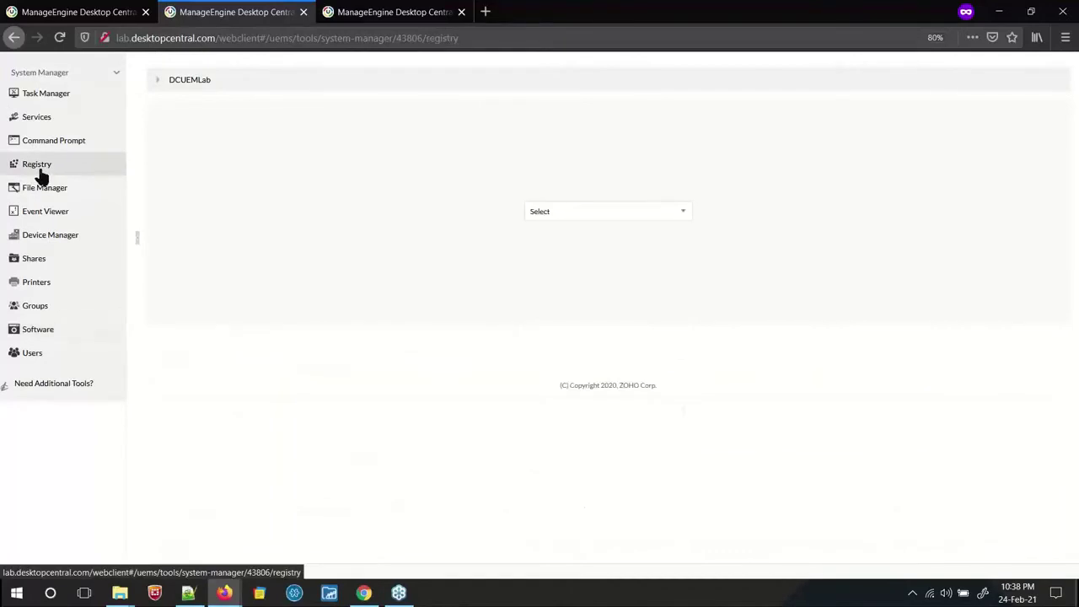
click(597, 212)
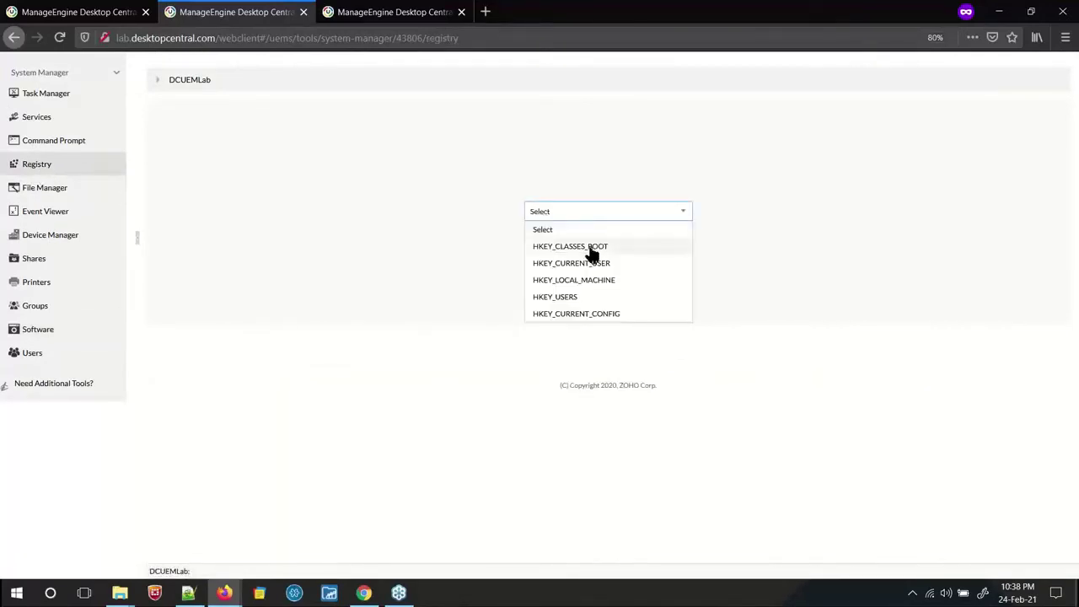
click(596, 245)
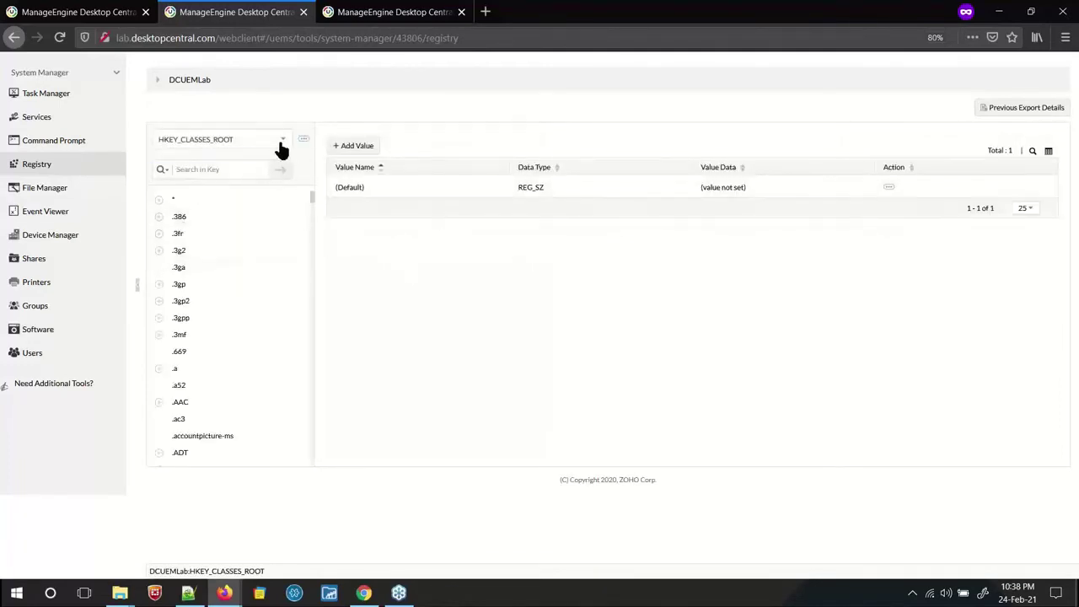
click(284, 142)
click(243, 209)
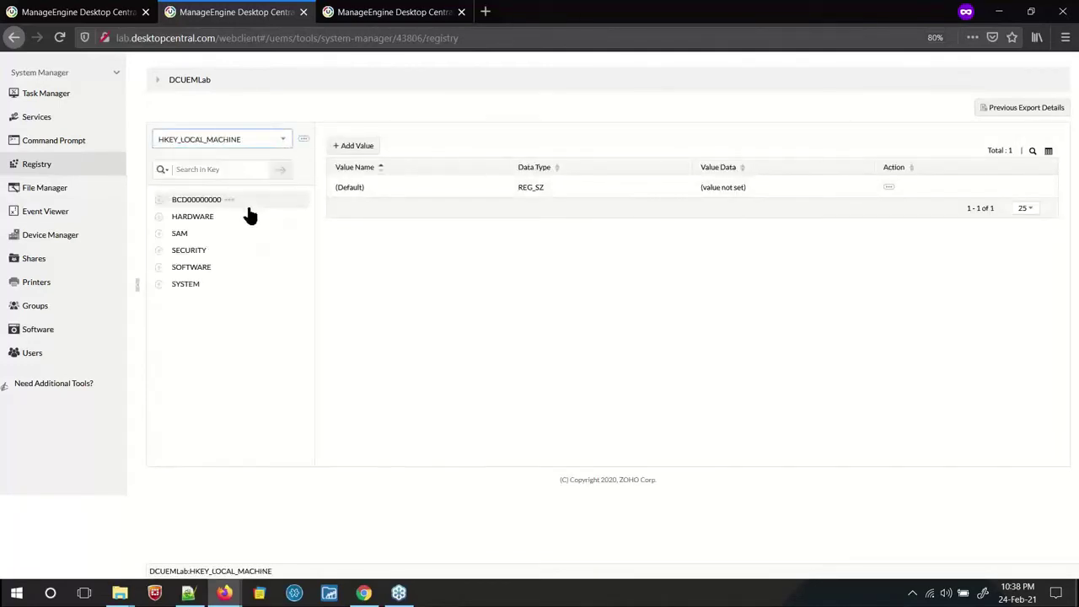
Browse to HKEY_LOCAL_MACHINE\SAM\SAM and view the modify form for its (Default) value, leaving without changes
click(158, 235)
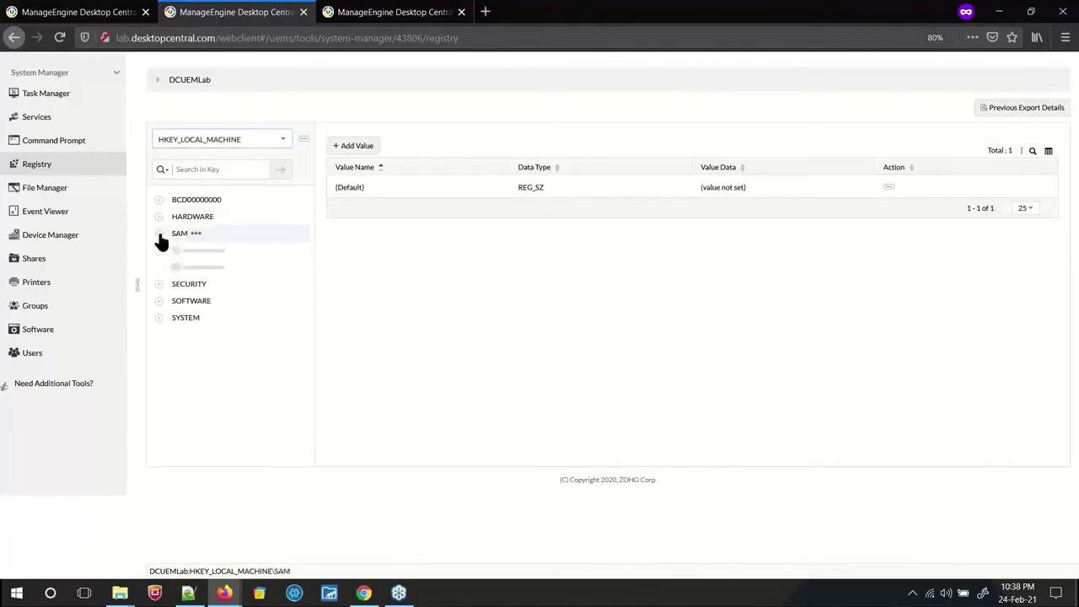
click(196, 252)
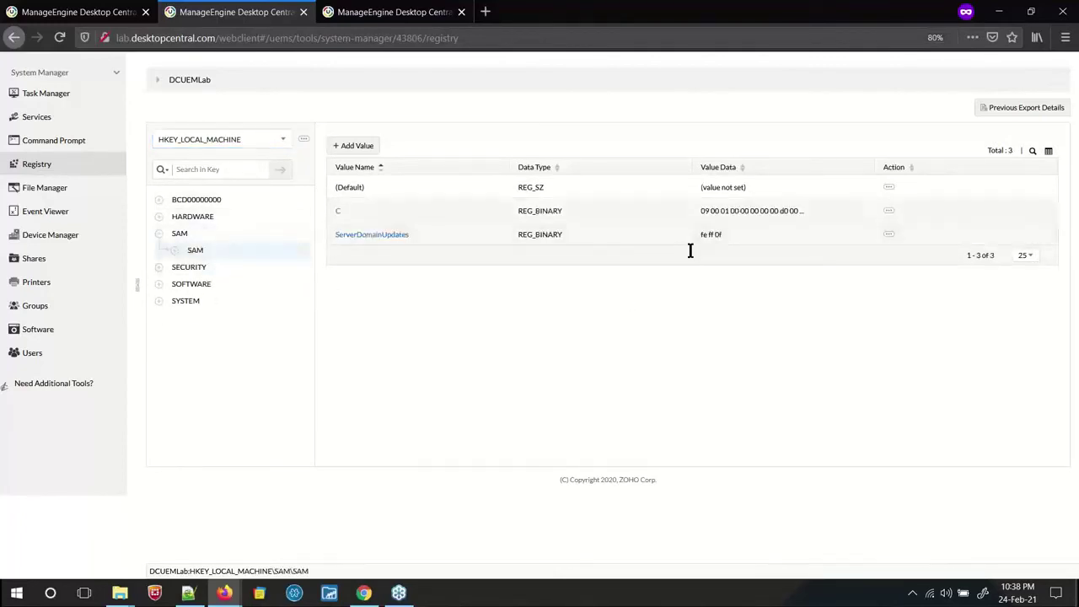
click(888, 189)
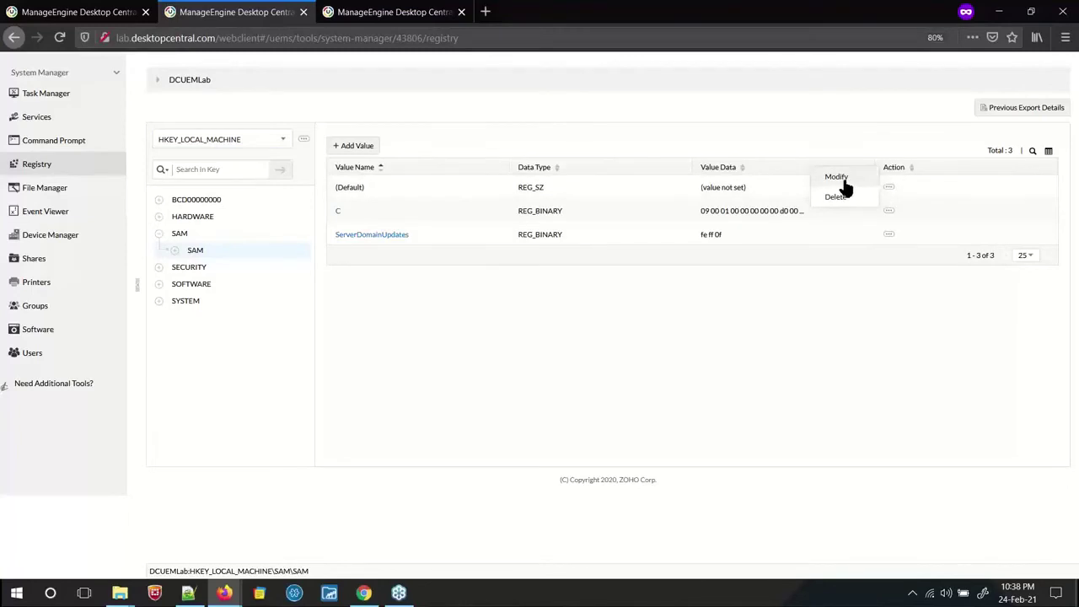
click(842, 176)
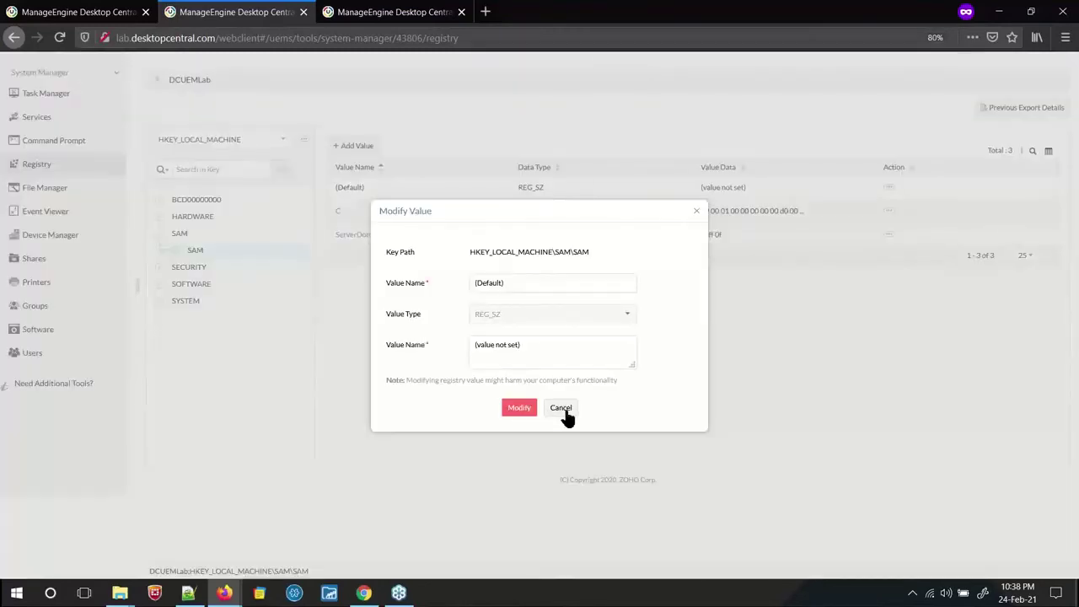
click(563, 409)
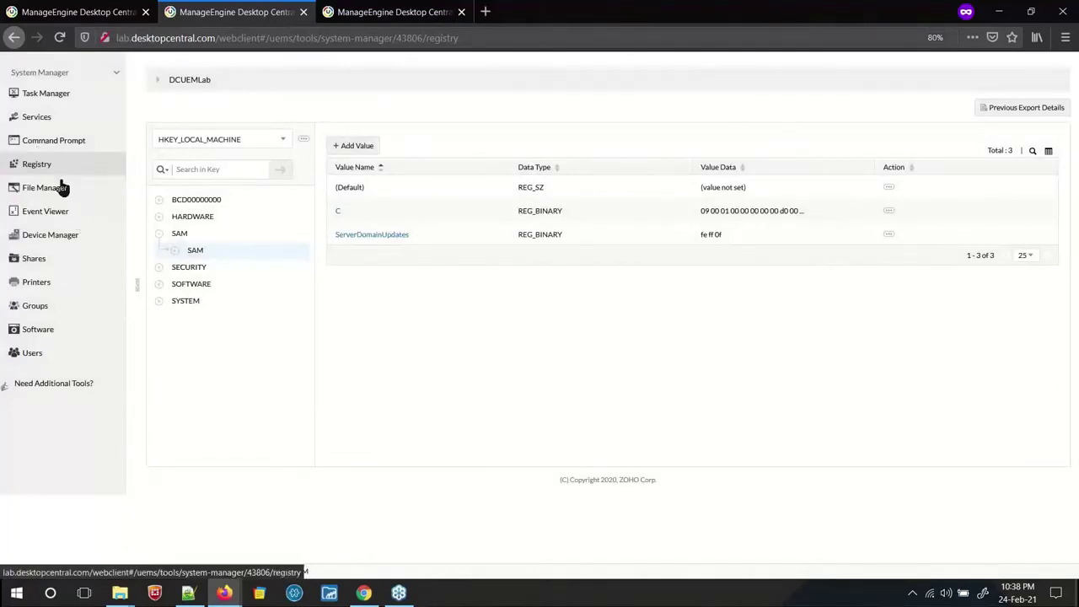
Request access to DCUEMLab's File Manager and Command Prompt, ending on a repeated File Manager request
click(57, 194)
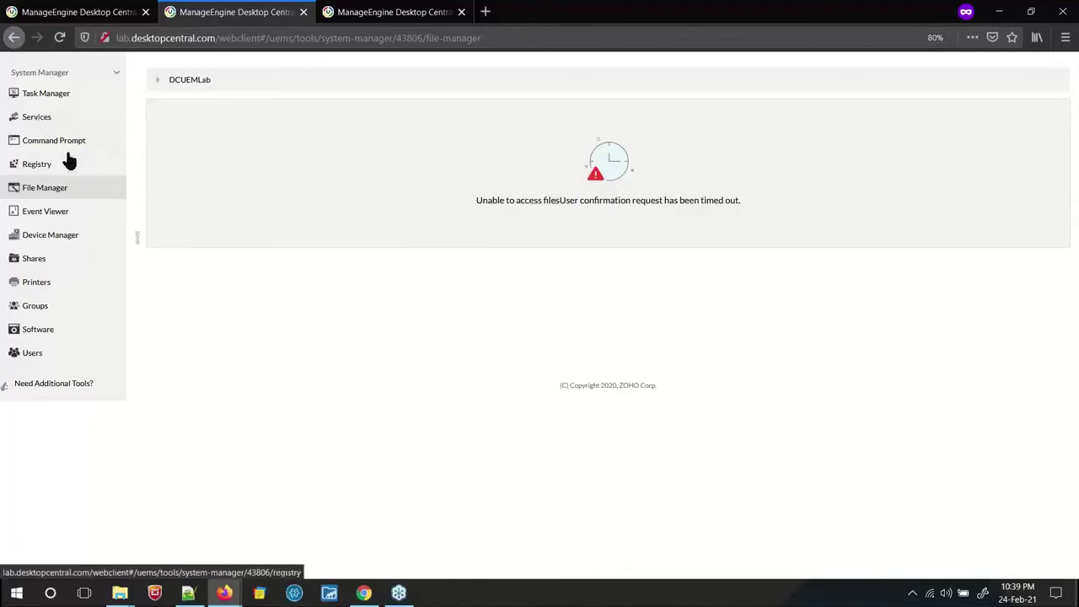
click(43, 145)
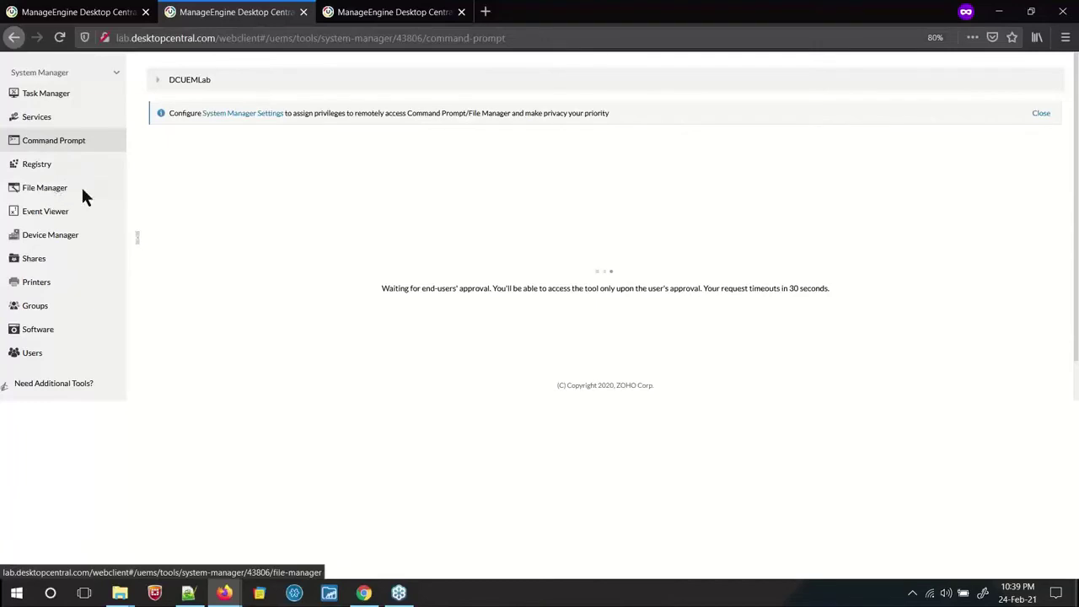
click(48, 192)
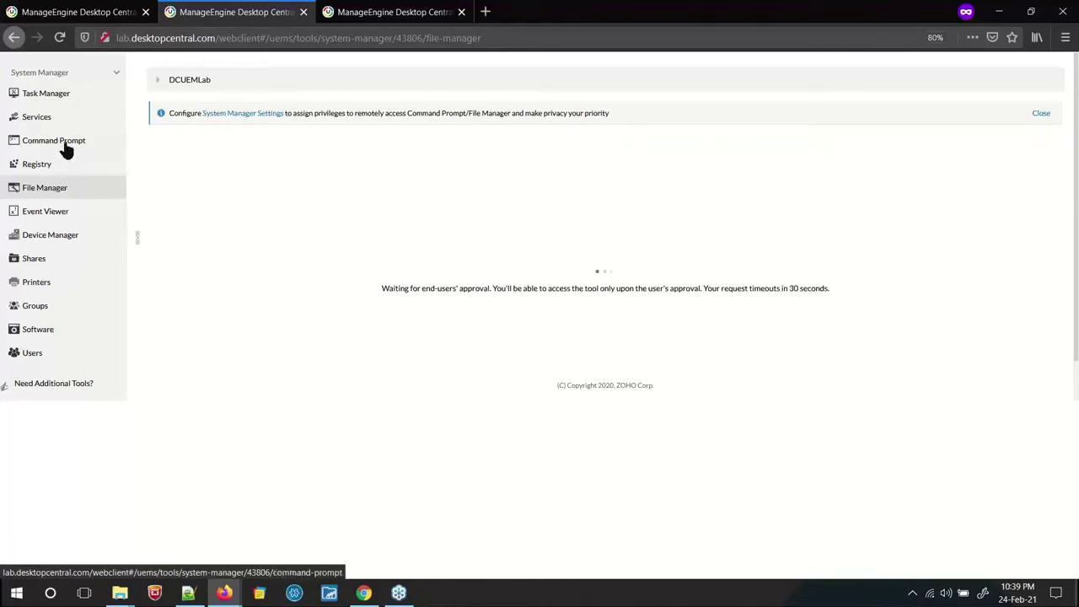
In System Manager Settings, review the File Manager permission options and disable user confirmation for File Manager and Command Prompt
click(240, 118)
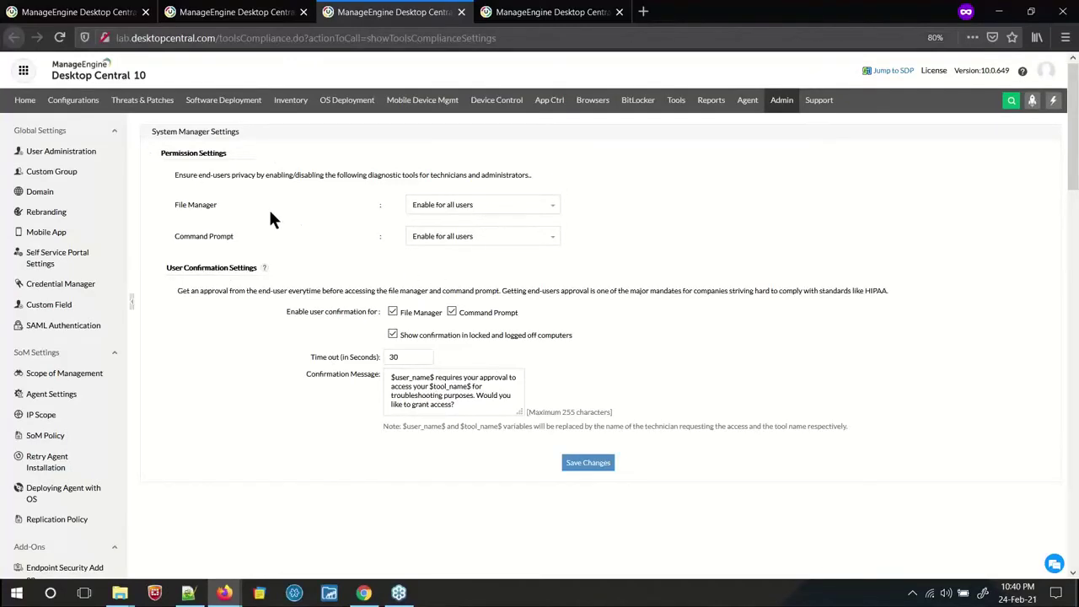
triple_click(208, 206)
click(525, 211)
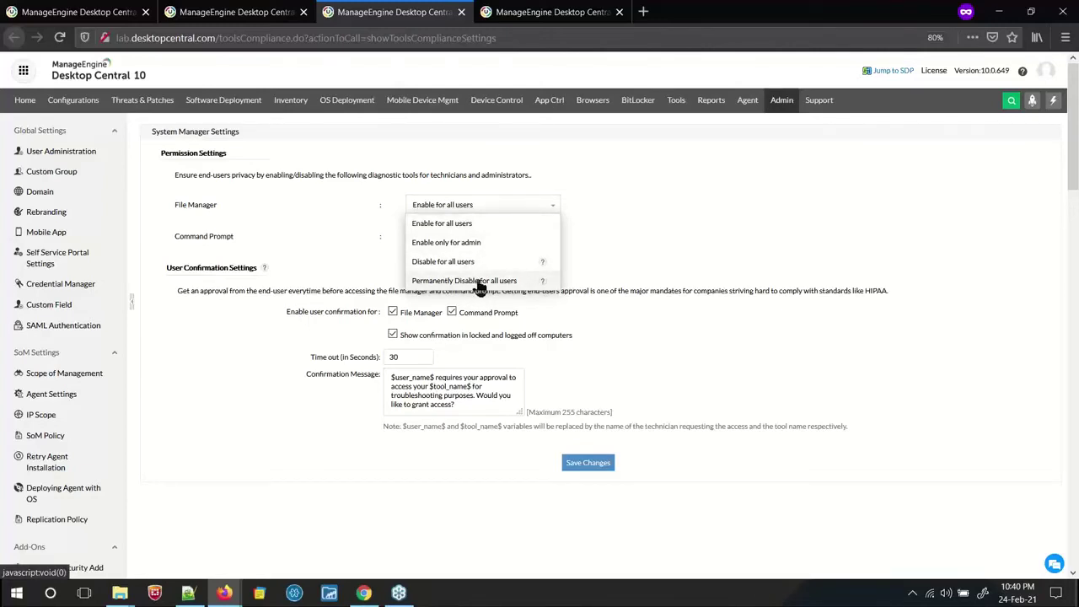
click(339, 265)
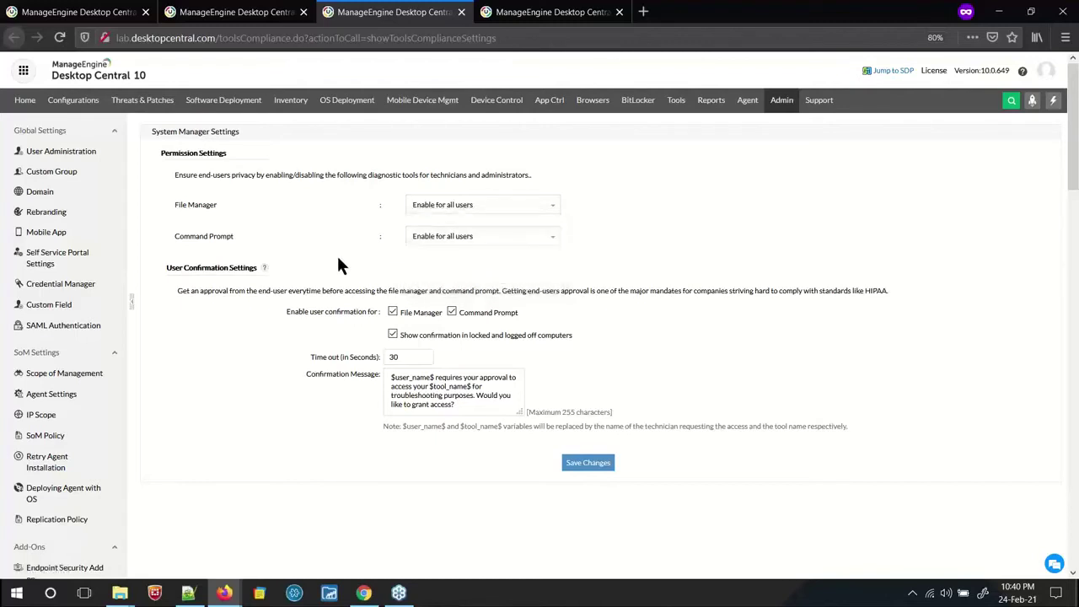
click(393, 312)
click(452, 312)
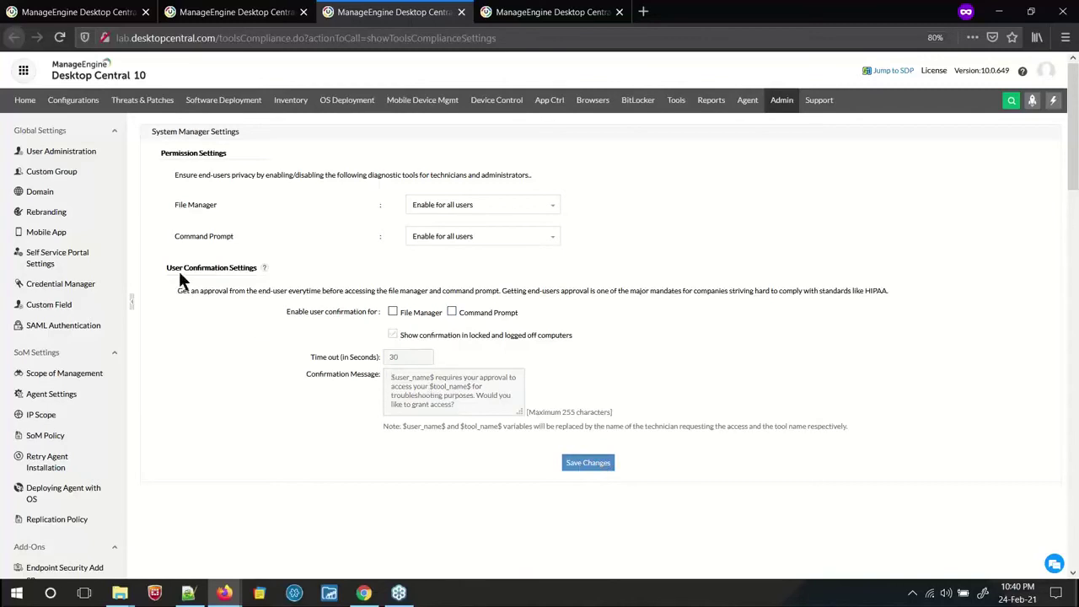
Return to DCUEMLab's tools, open its Command Prompt and view the accounts available under Run As
click(235, 13)
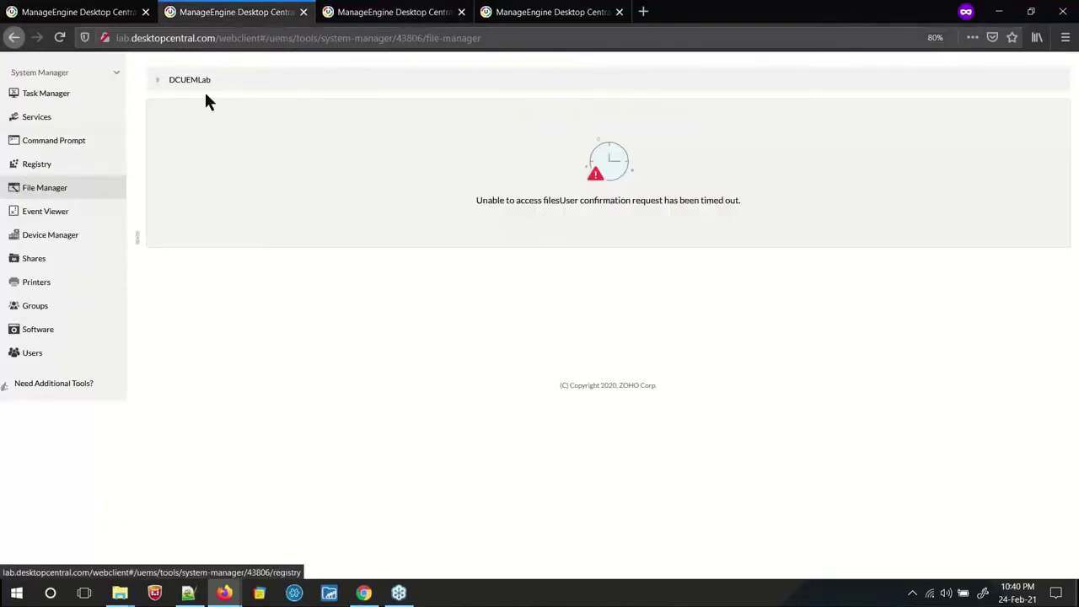
click(79, 14)
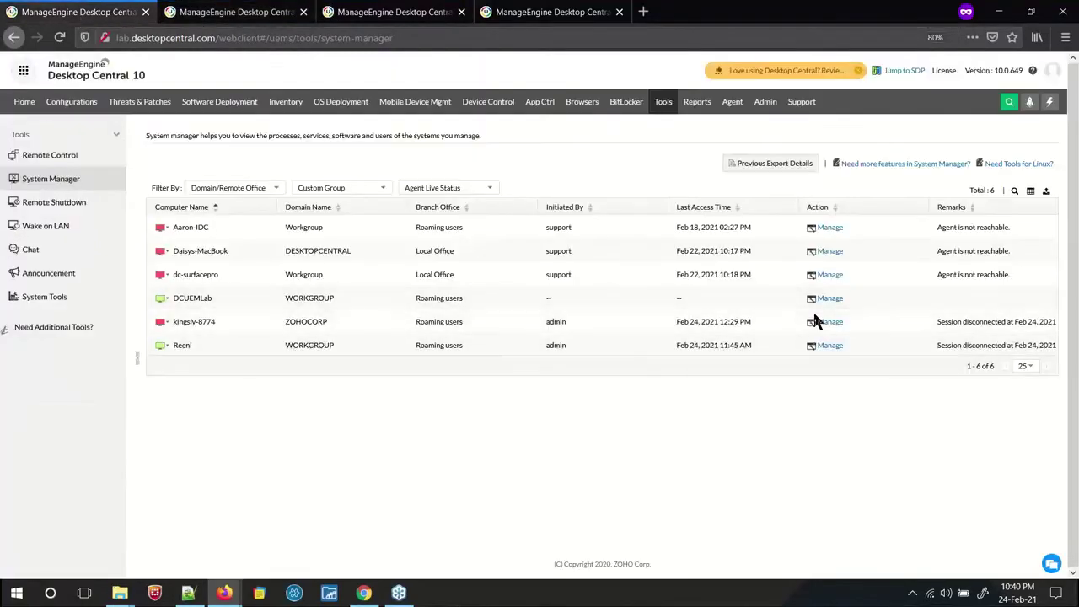
click(220, 12)
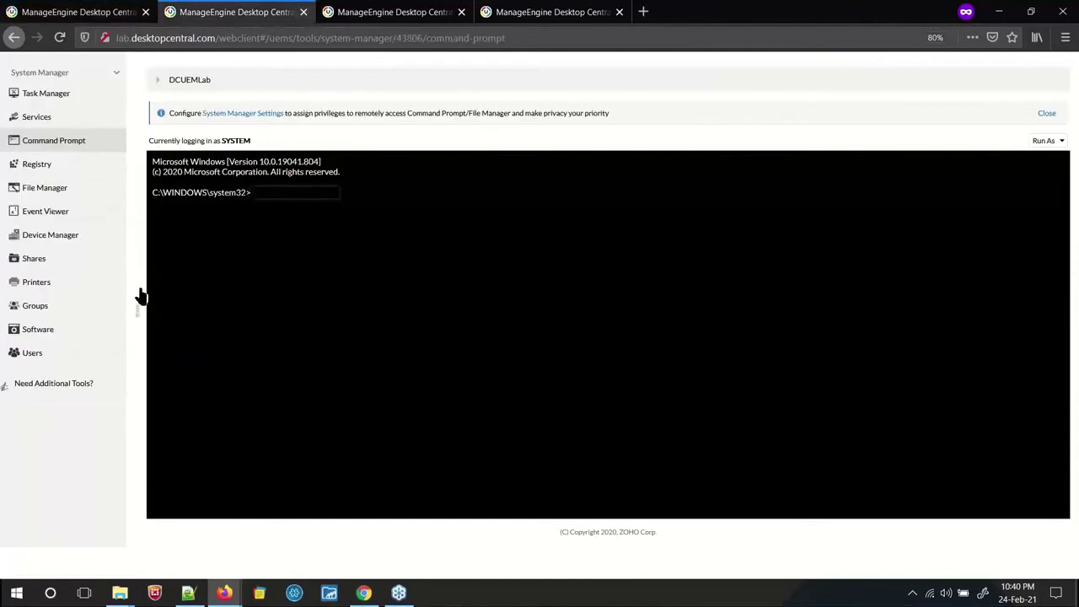
click(281, 196)
click(1047, 142)
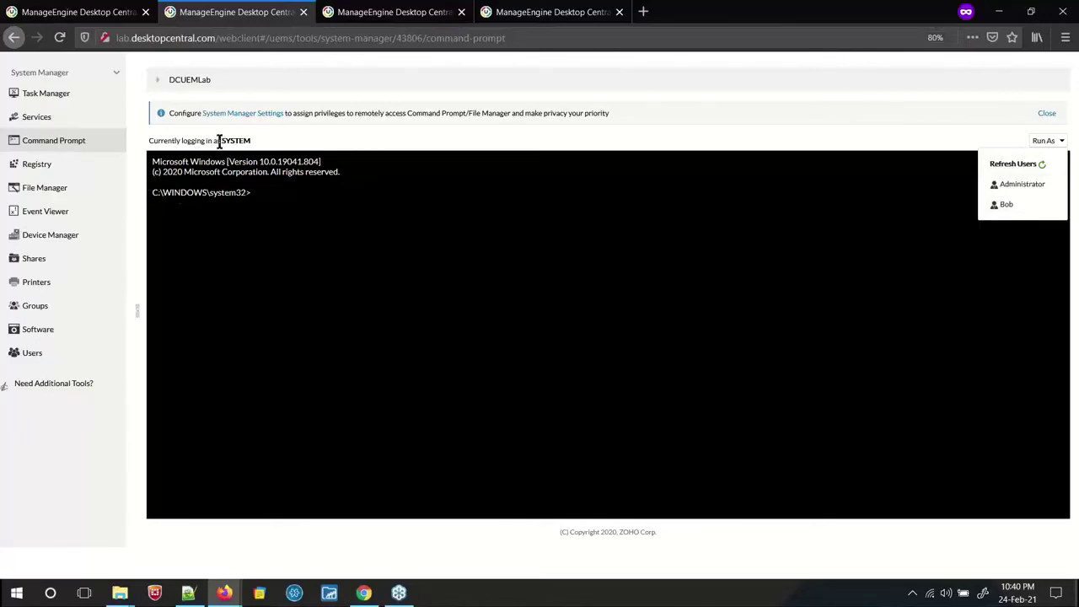
drag(218, 142, 284, 154)
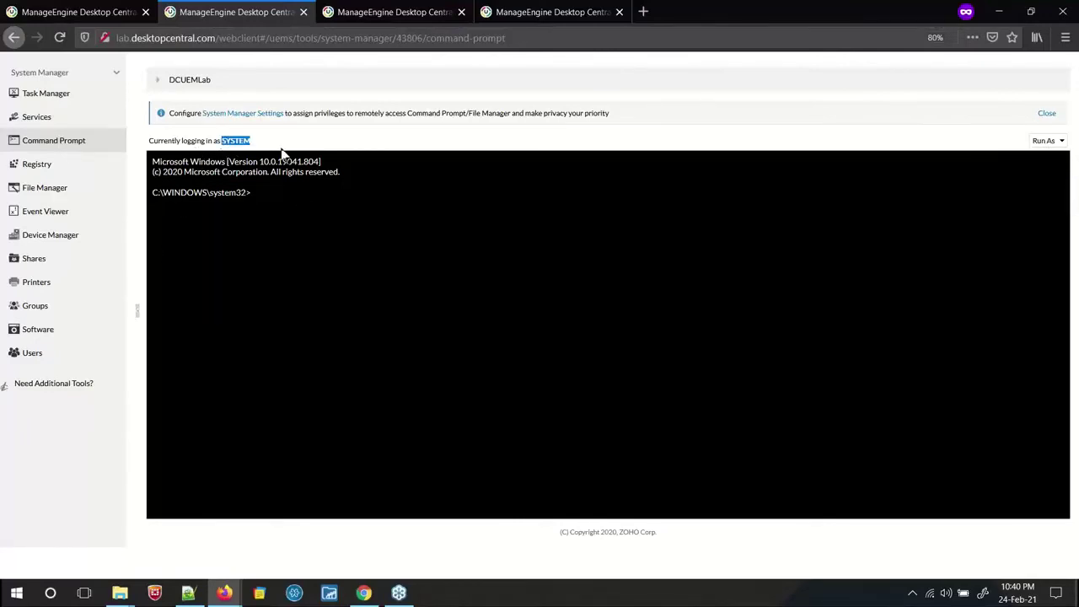
Open DCUEMLab's File Manager and list the contents of the ME Servers and Repositories (D:) drive
click(32, 189)
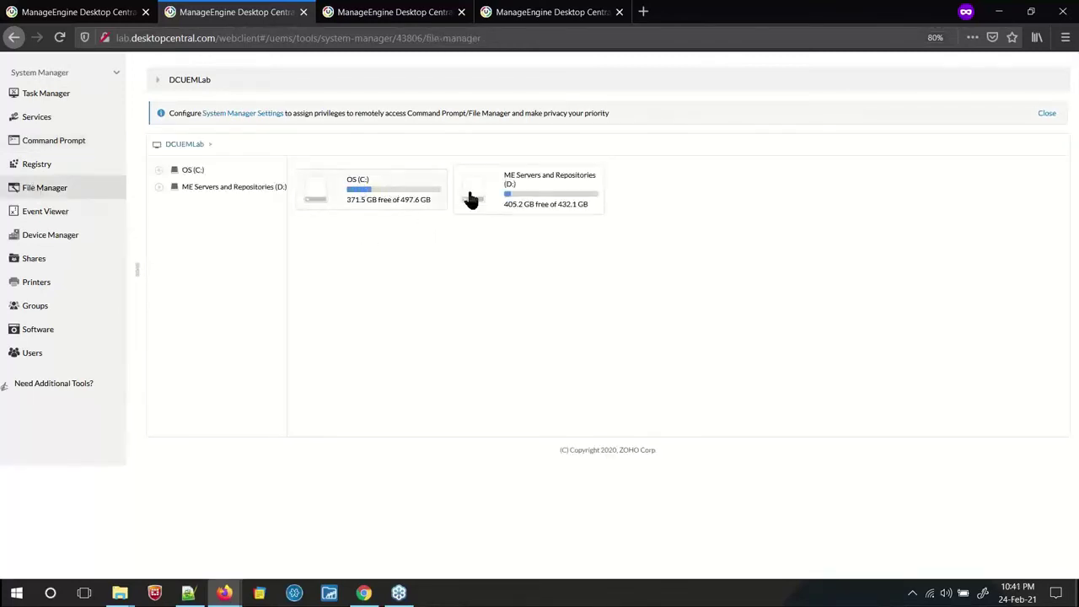
double_click(511, 194)
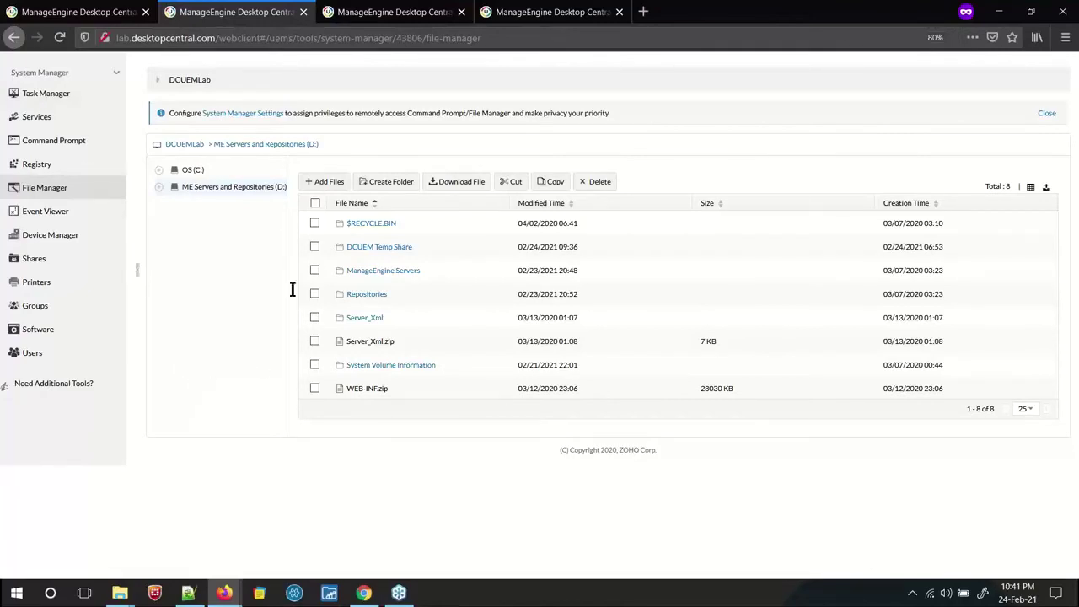
Start a new System Tools task that runs Check Disk, Disk Cleanup and Disk Defragmenter
click(90, 15)
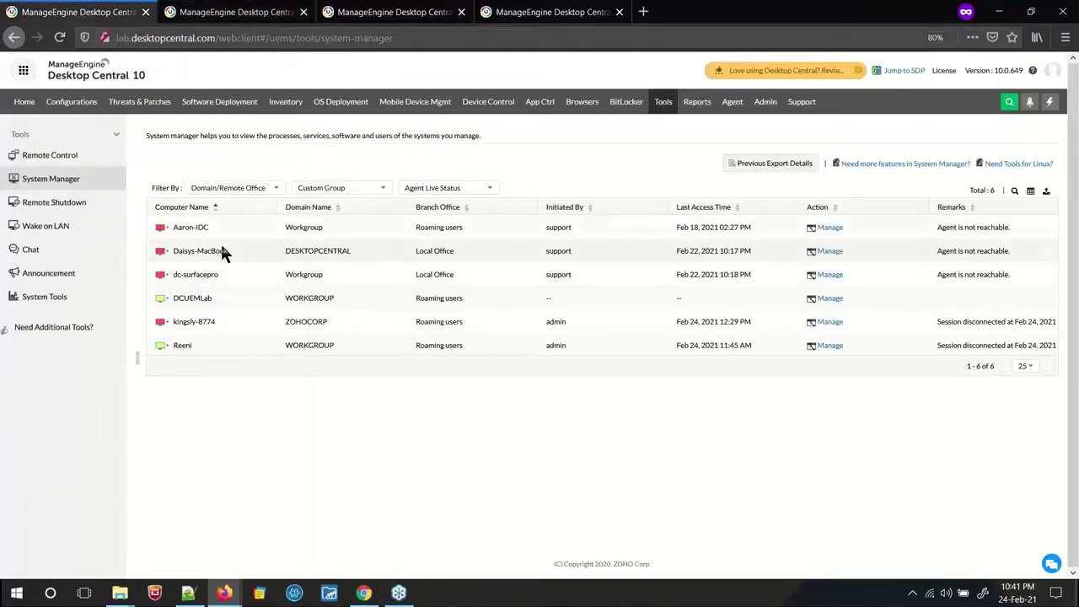
click(664, 105)
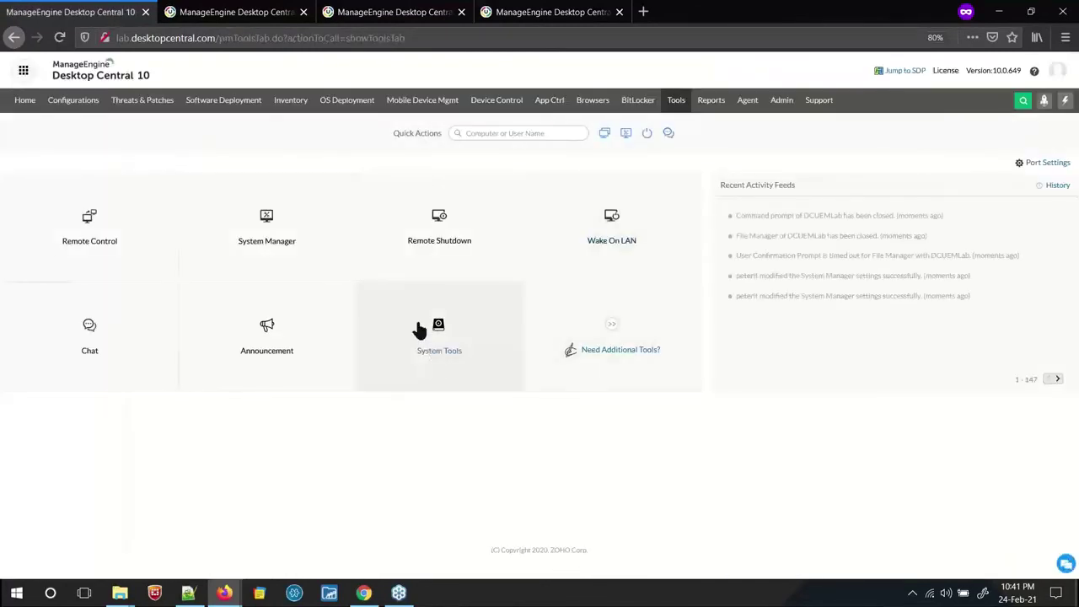
click(419, 329)
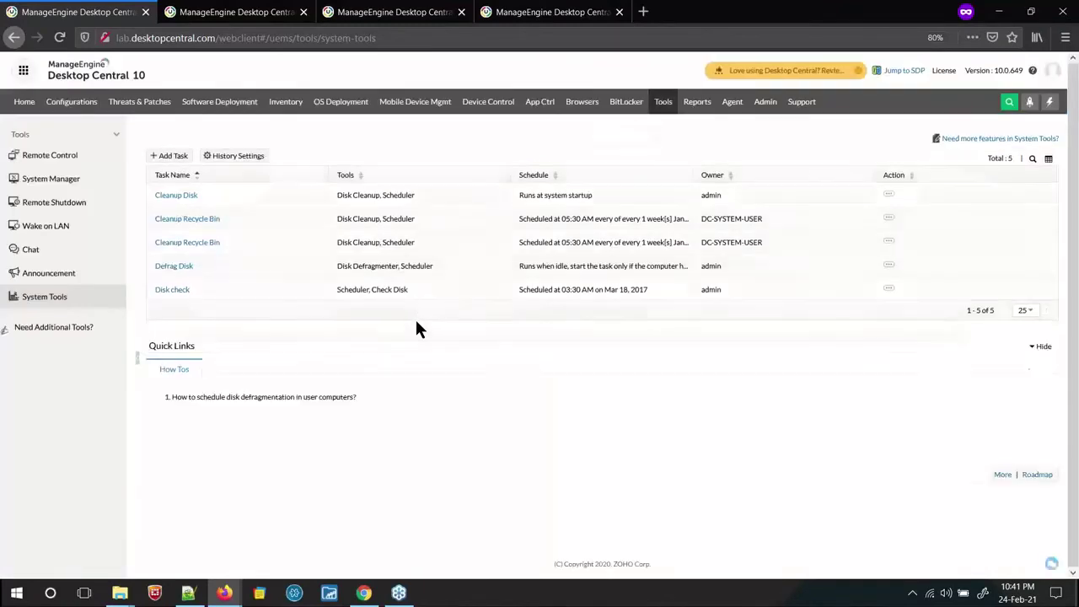
click(174, 156)
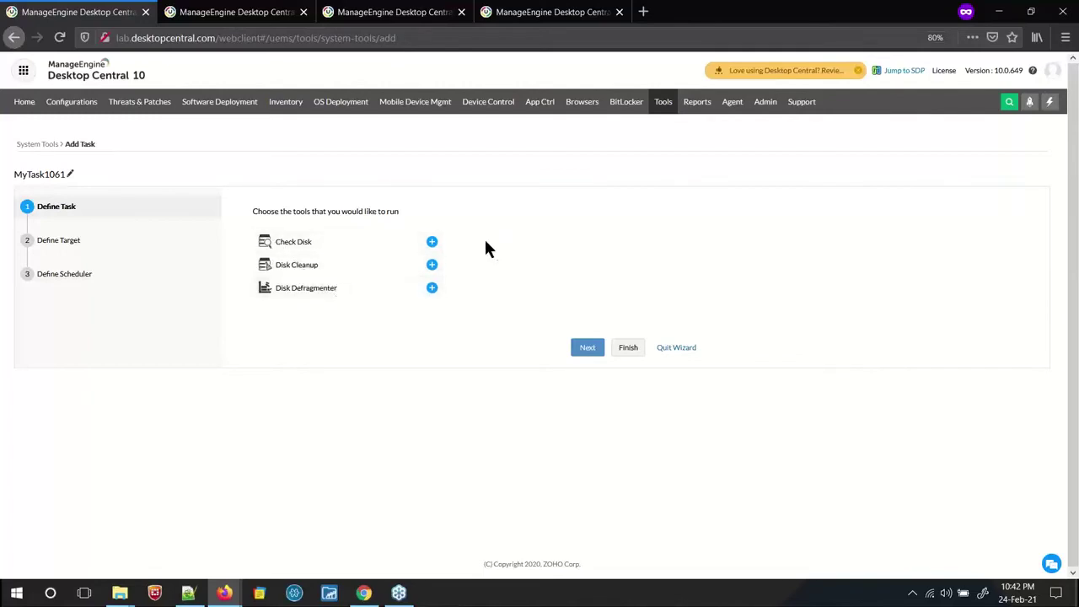
click(432, 243)
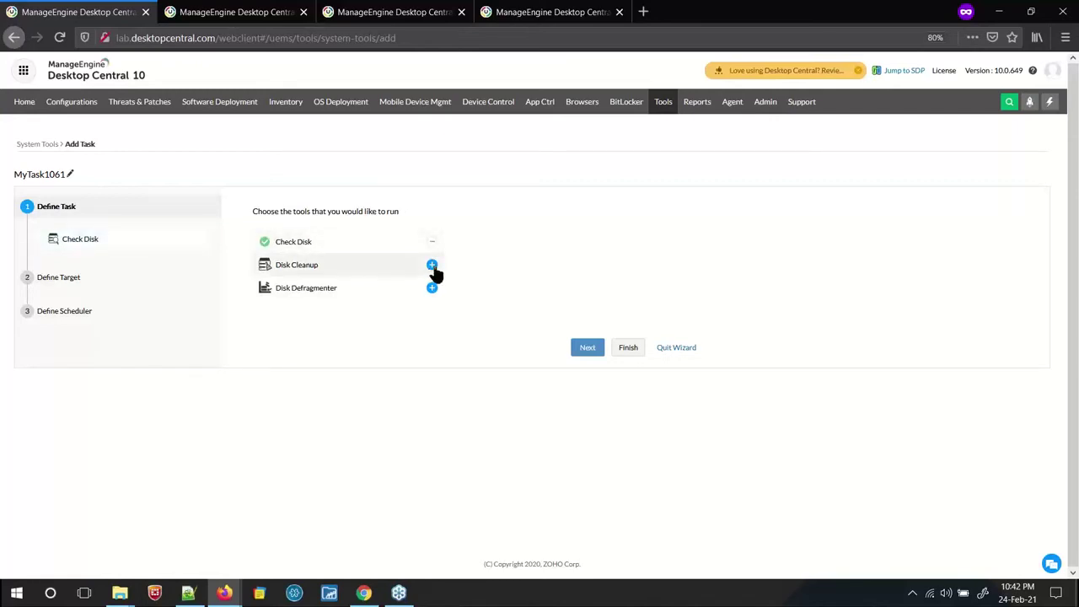
click(432, 266)
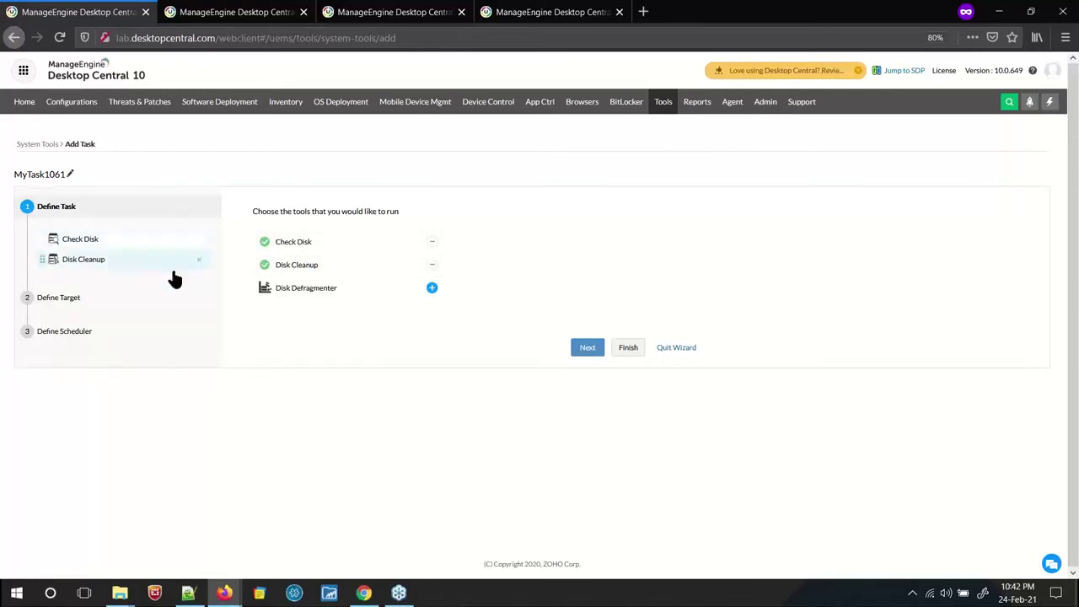
click(431, 287)
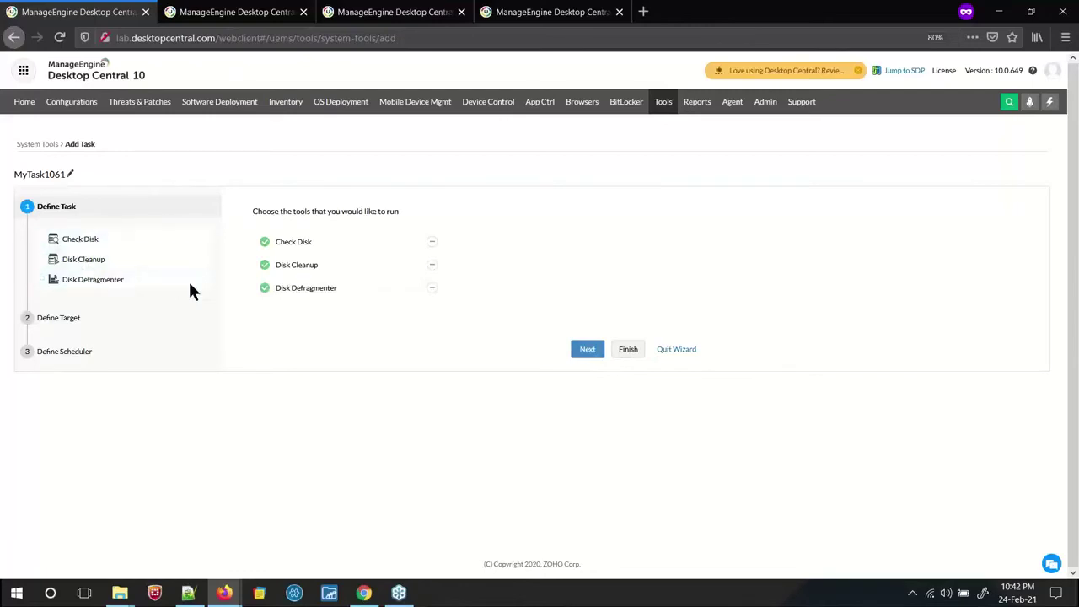
click(588, 350)
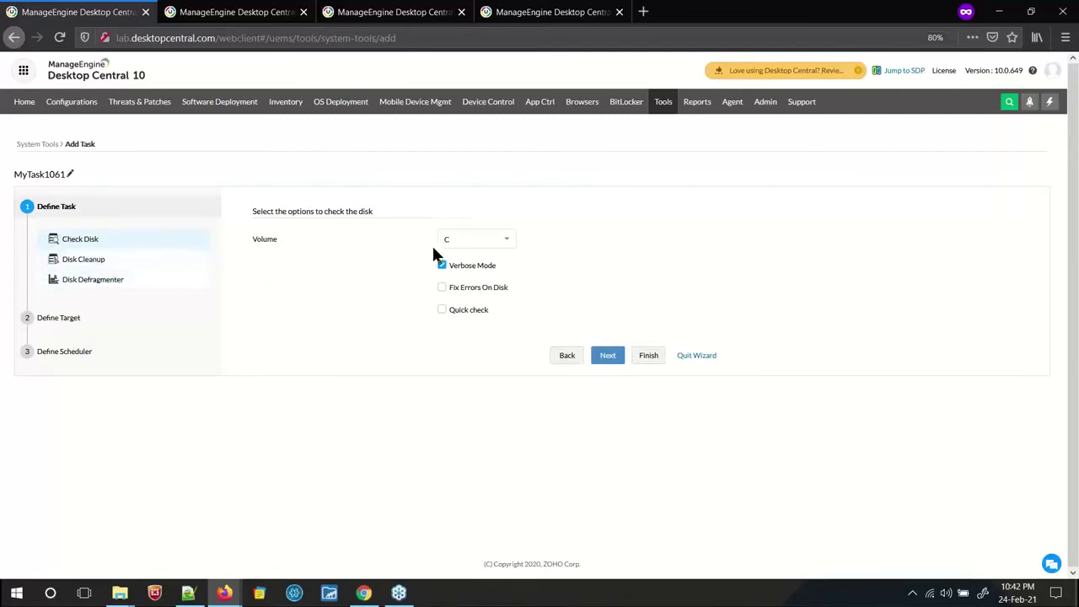
Choose the volume for Check Disk with Verbose Mode enabled and continue to the Disk Cleanup options
click(508, 245)
click(481, 274)
click(608, 358)
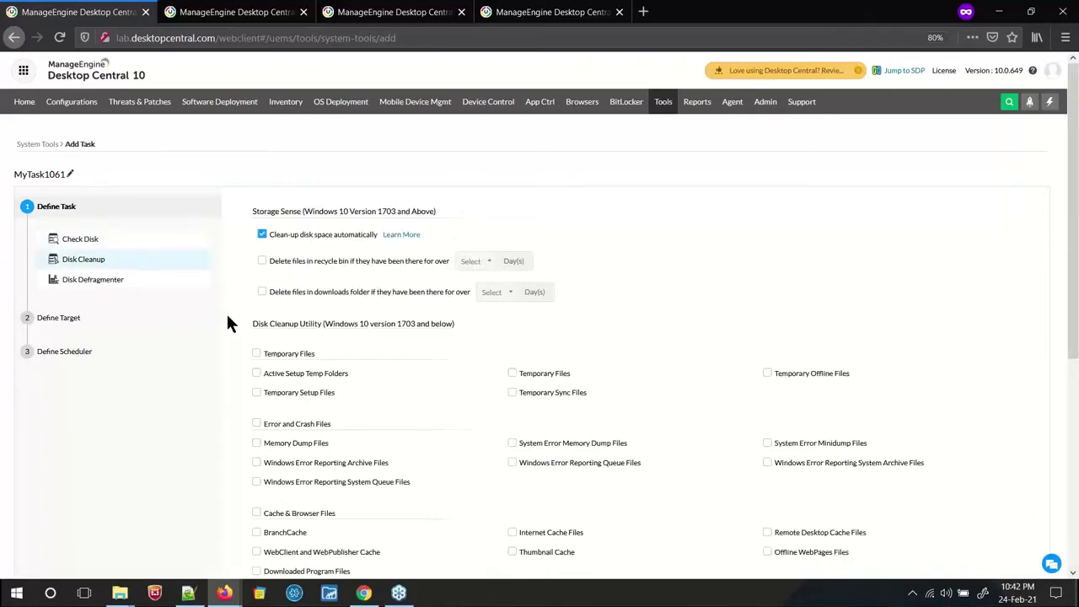
Set Disk Cleanup to remove all Temporary Files and delete recycle bin and downloads folder files older than 1 day
scroll(354, 422, down, 2)
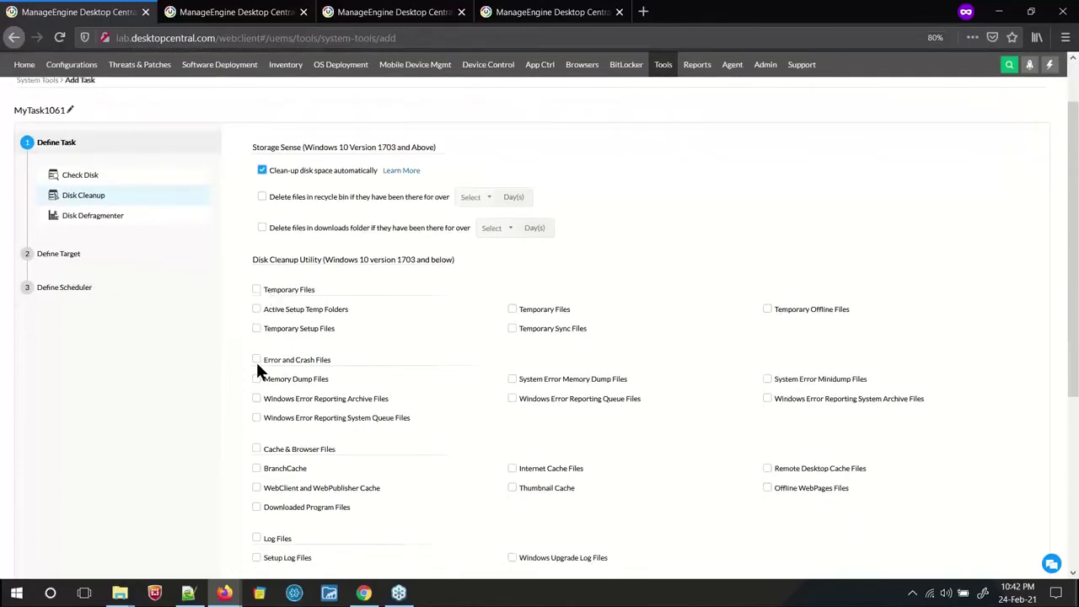
scroll(260, 363, down, 1)
scroll(396, 404, down, 5)
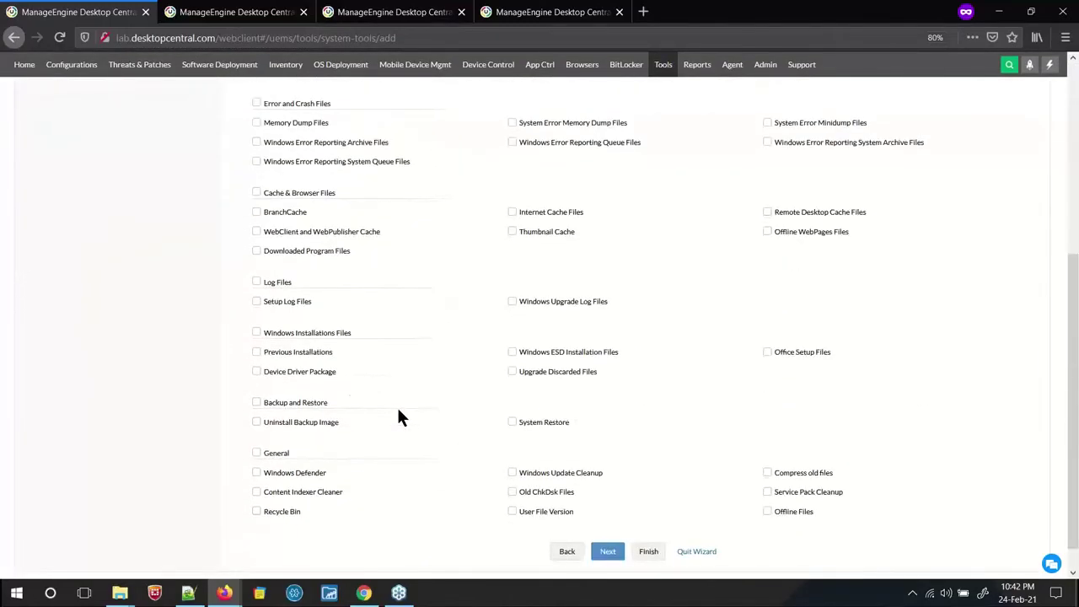
scroll(361, 405, up, 5)
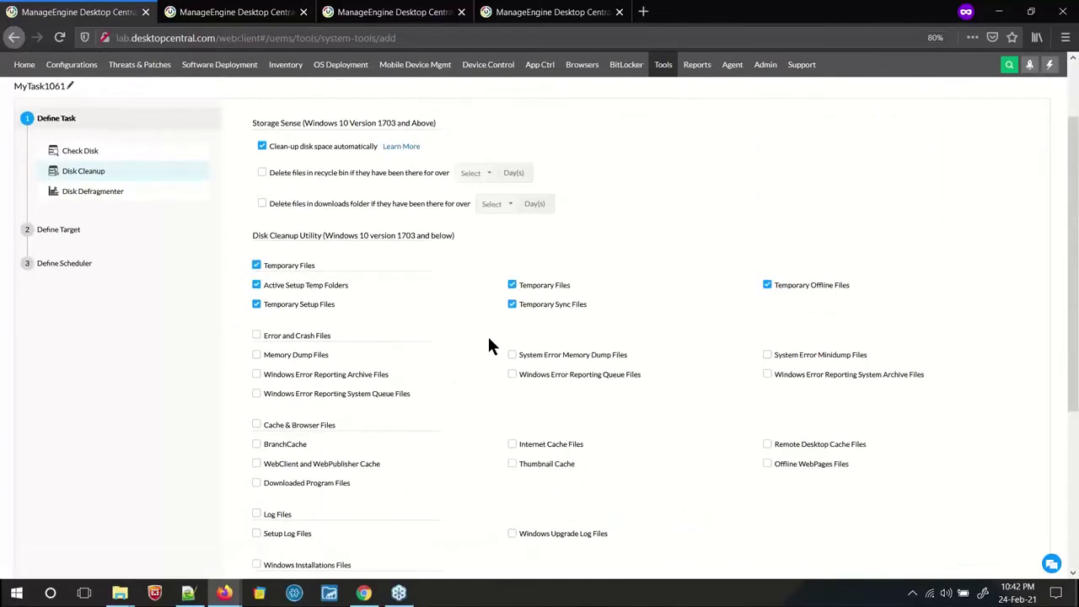
scroll(489, 340, up, 1)
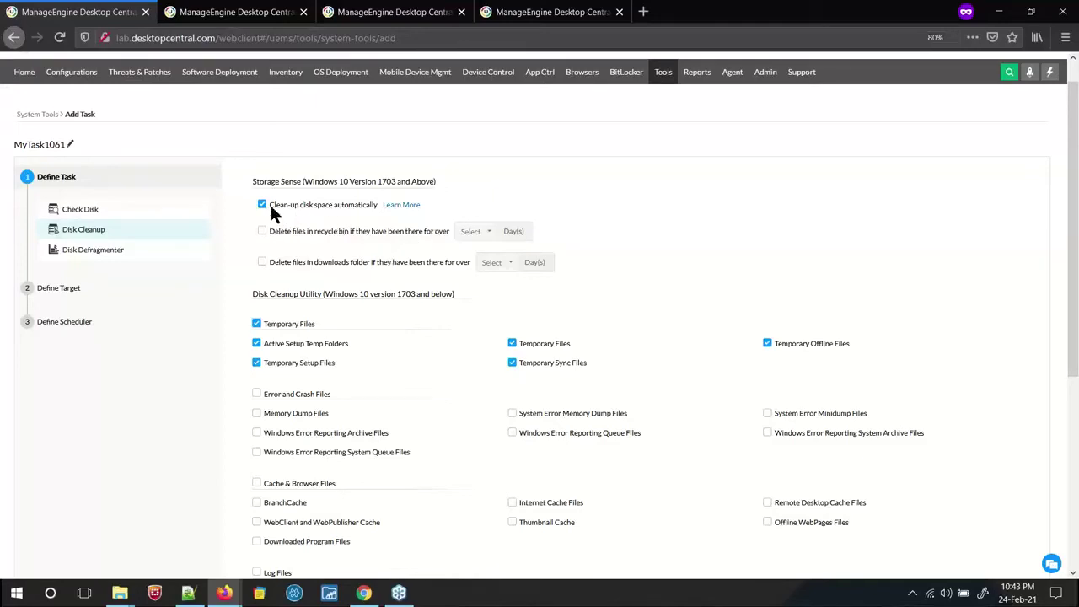
click(262, 231)
click(262, 262)
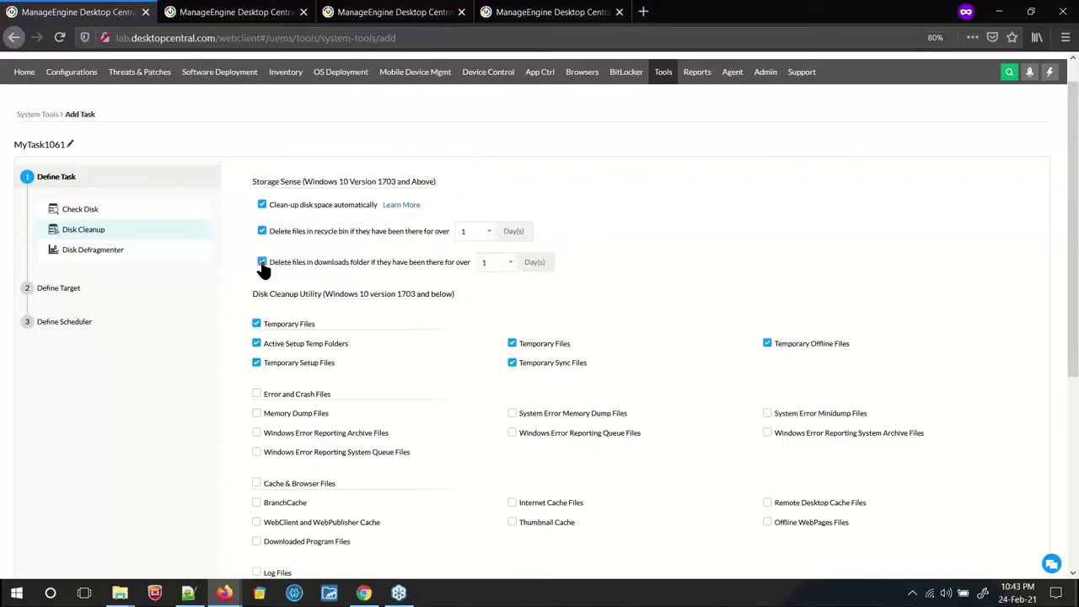
scroll(458, 360, down, 3)
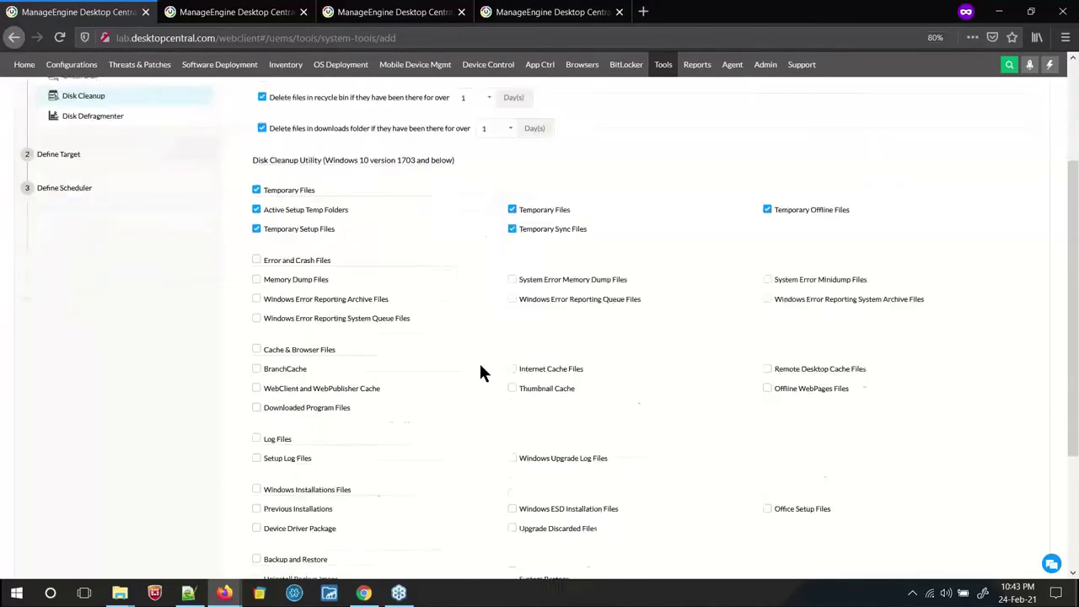
scroll(482, 369, down, 4)
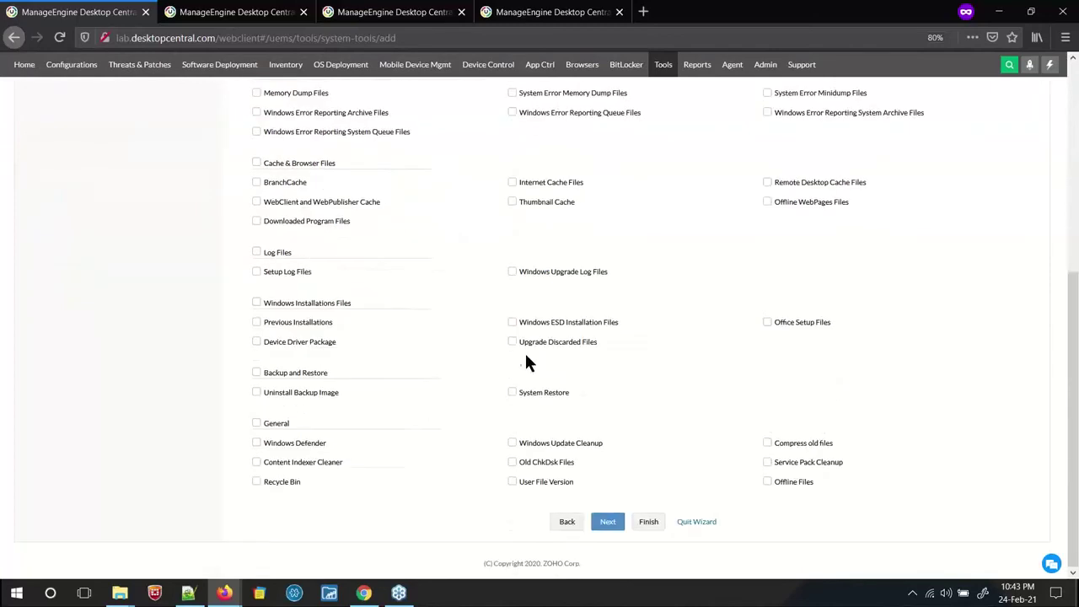
Remove Disk Defragmenter from the task and continue to the target definition
click(615, 526)
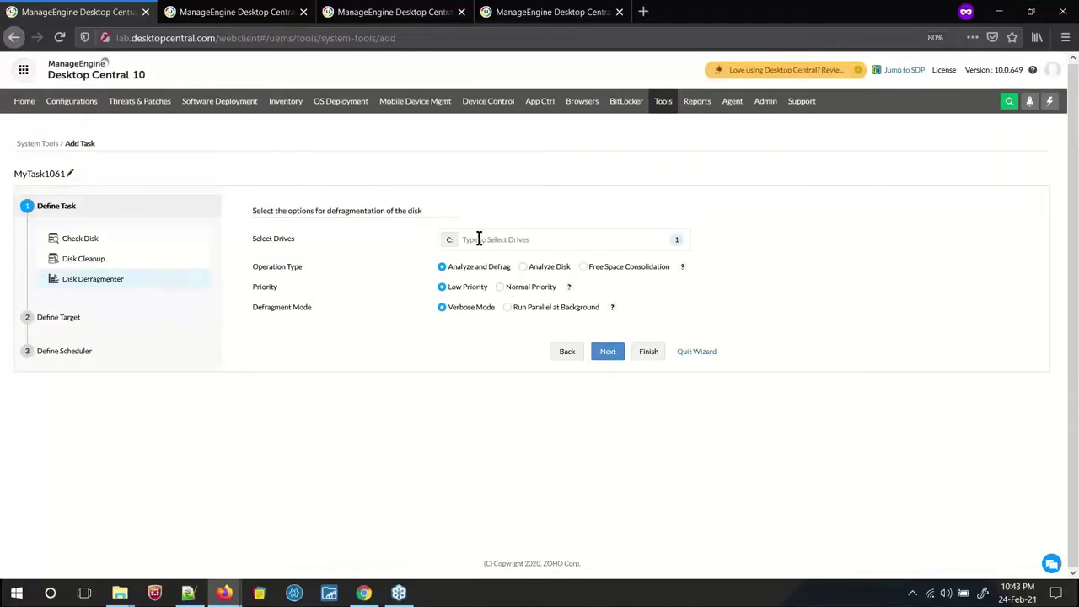
click(199, 281)
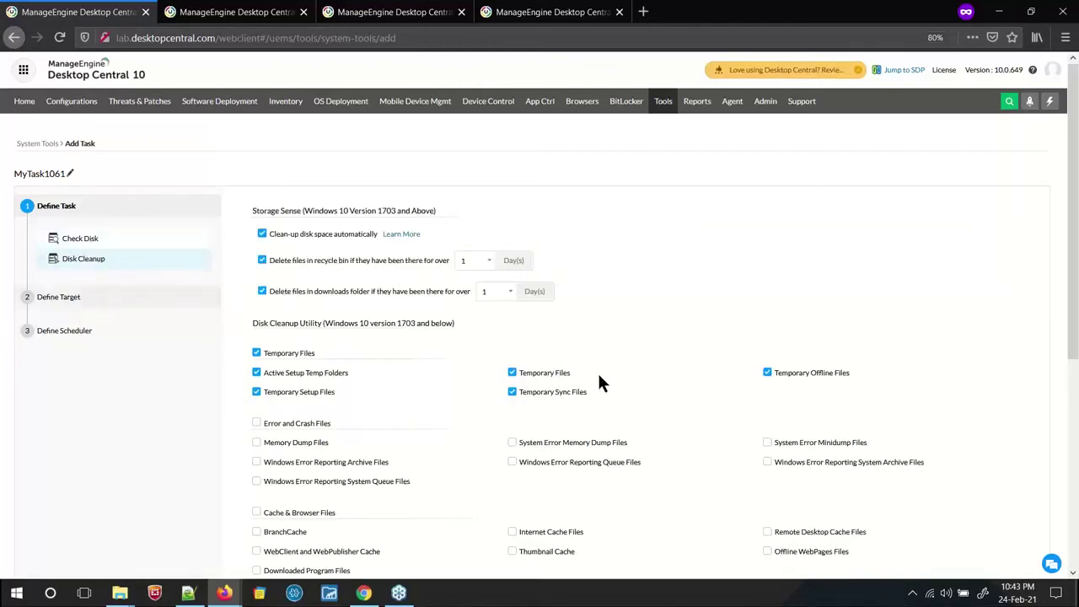
scroll(624, 385, down, 10)
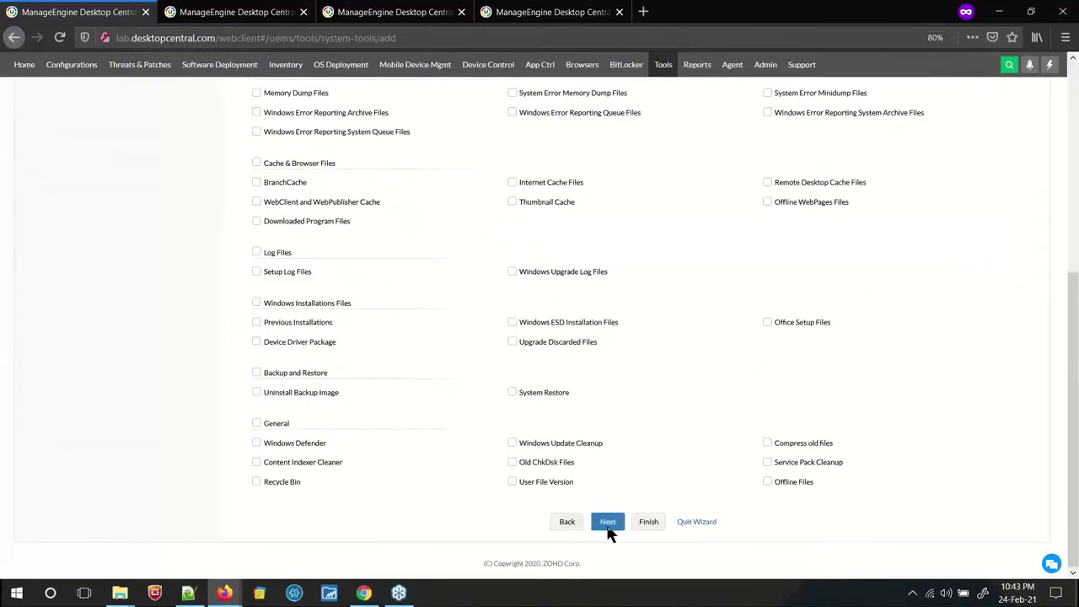
click(609, 526)
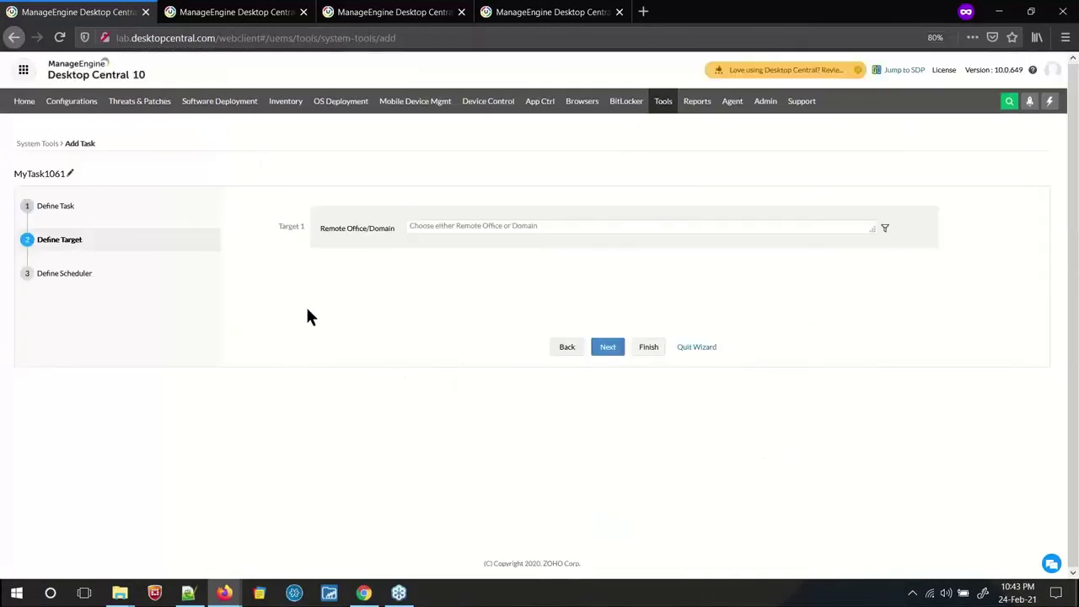
Select the WORKGROUP domain as the task's Remote Office/Domain target
click(431, 227)
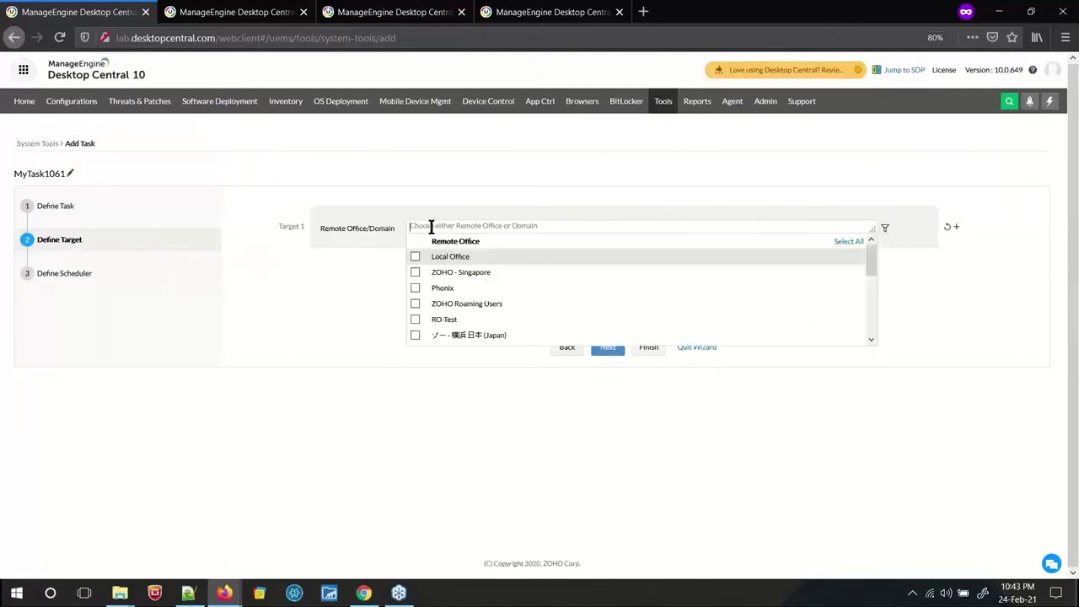
scroll(479, 287, down, 5)
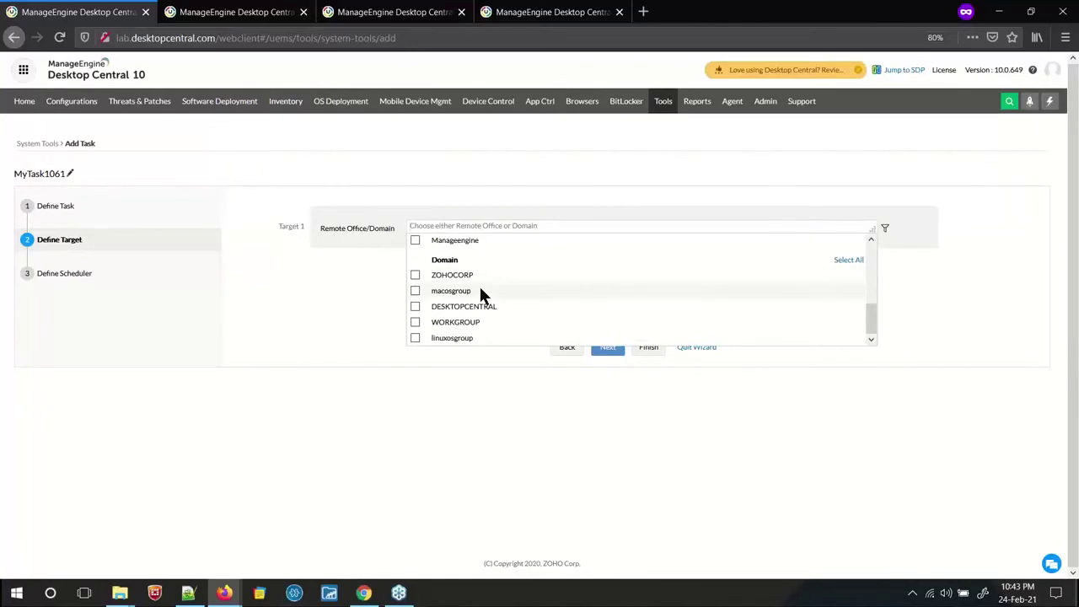
scroll(480, 288, up, 5)
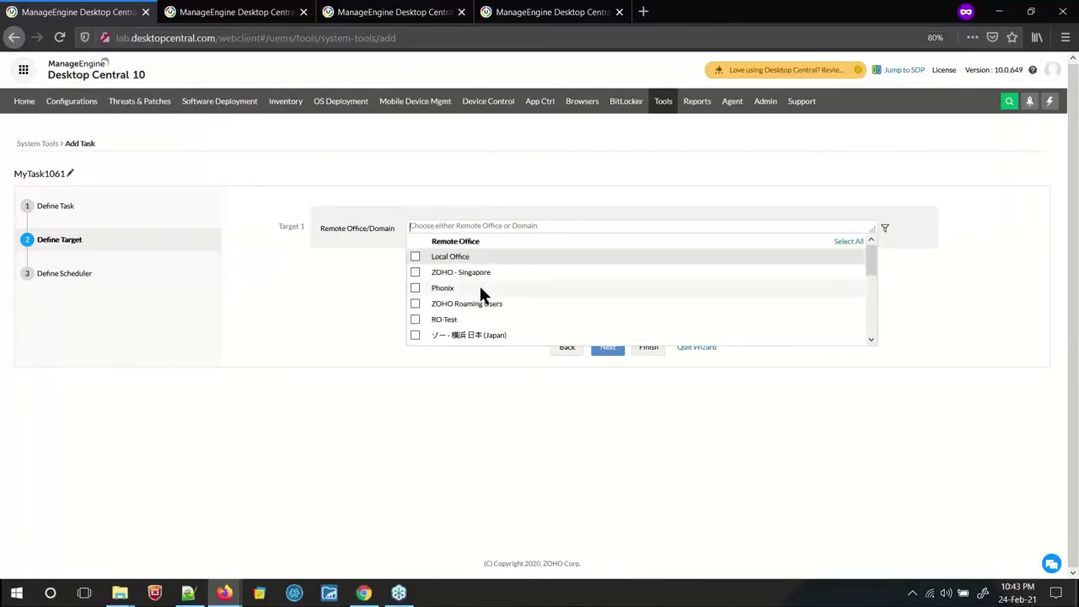
click(333, 234)
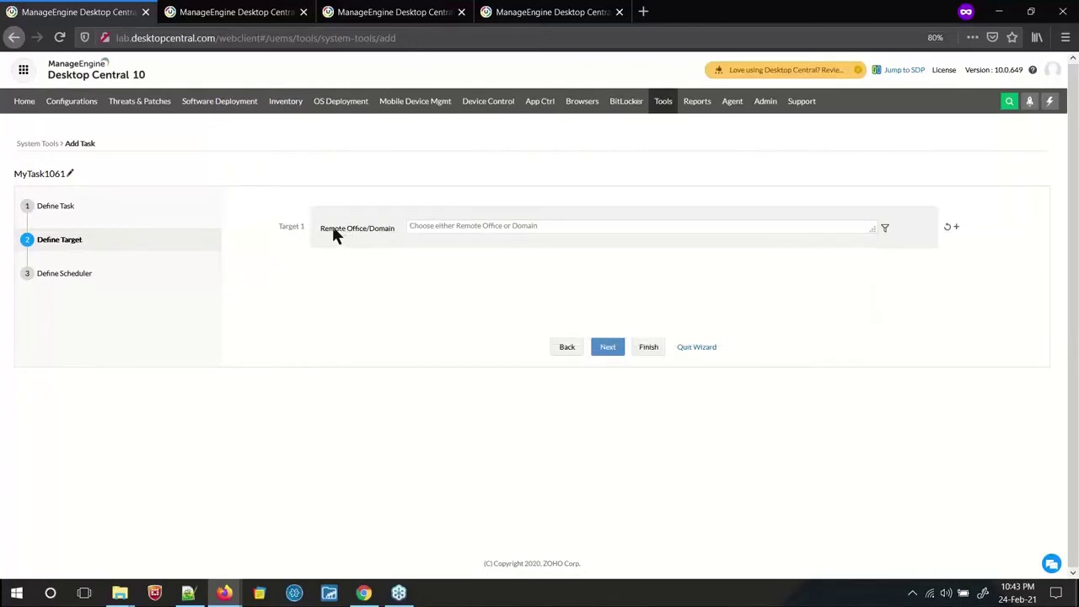
click(424, 227)
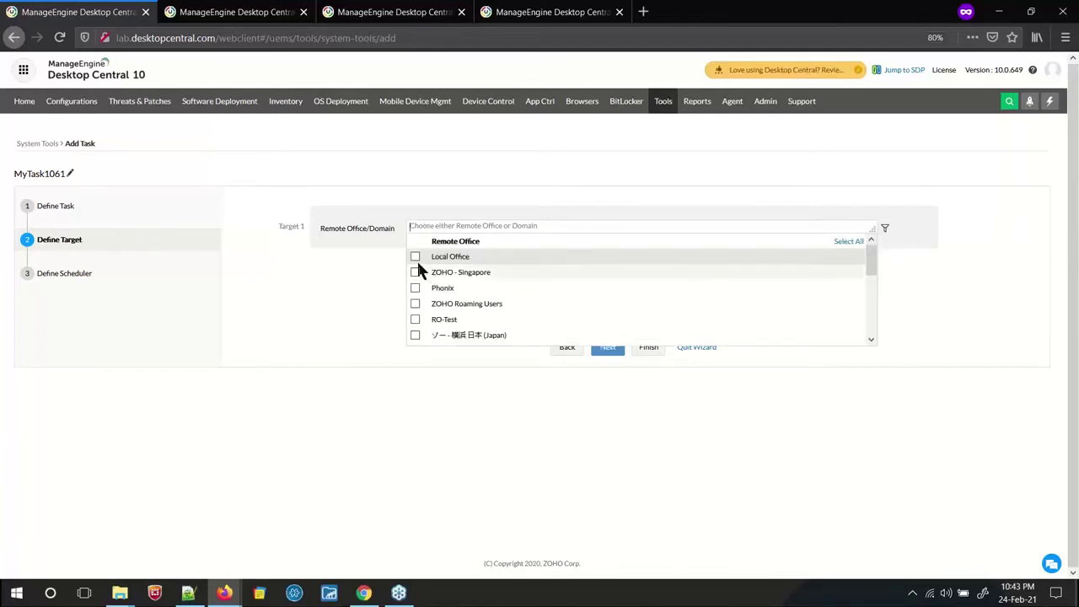
click(377, 236)
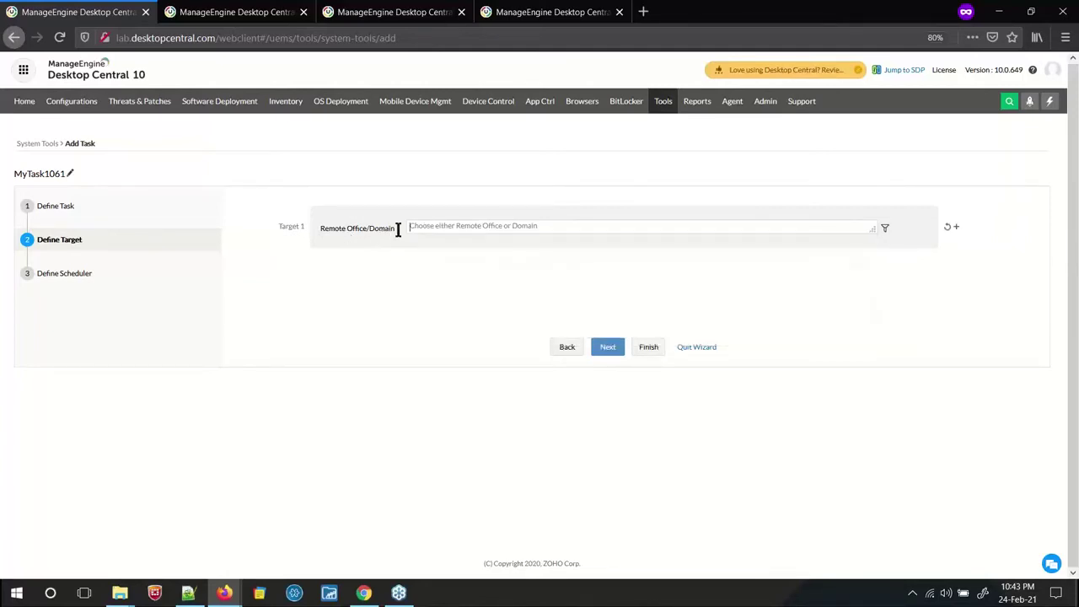
click(439, 233)
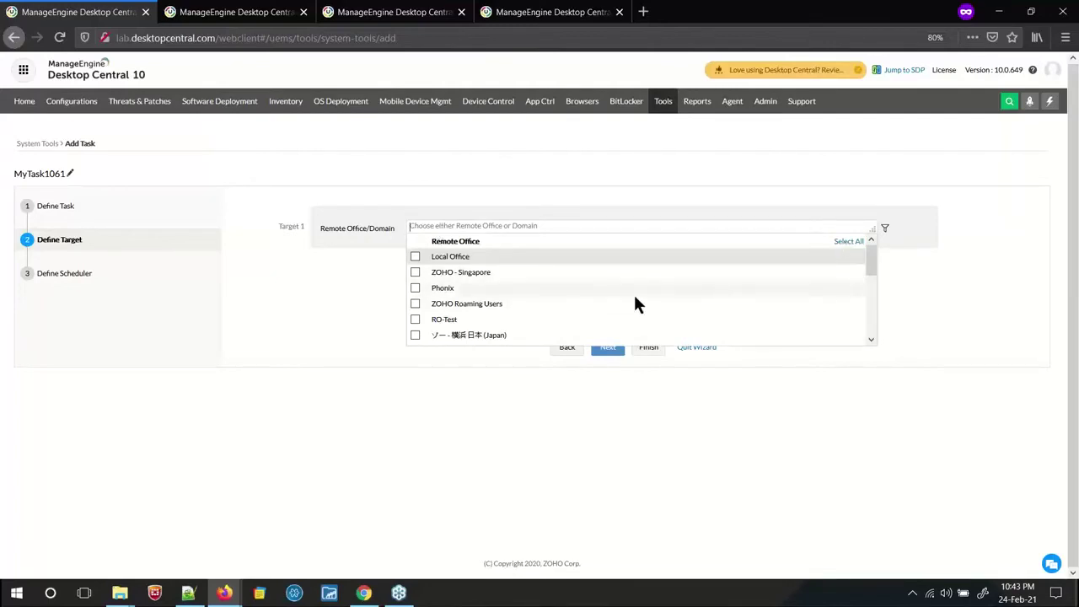
scroll(590, 297, down, 3)
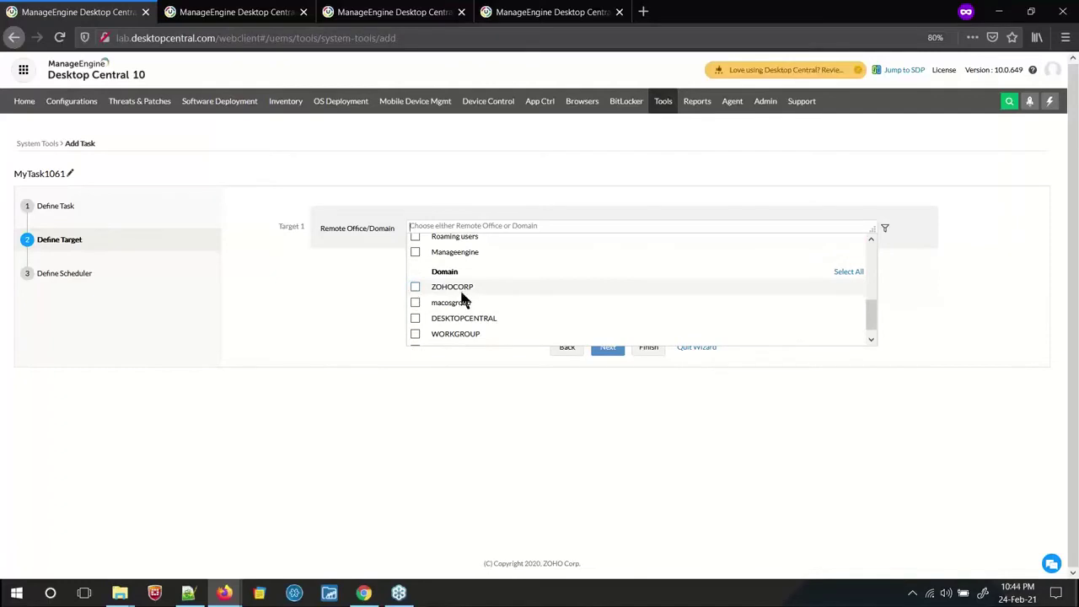
scroll(474, 301, down, 1)
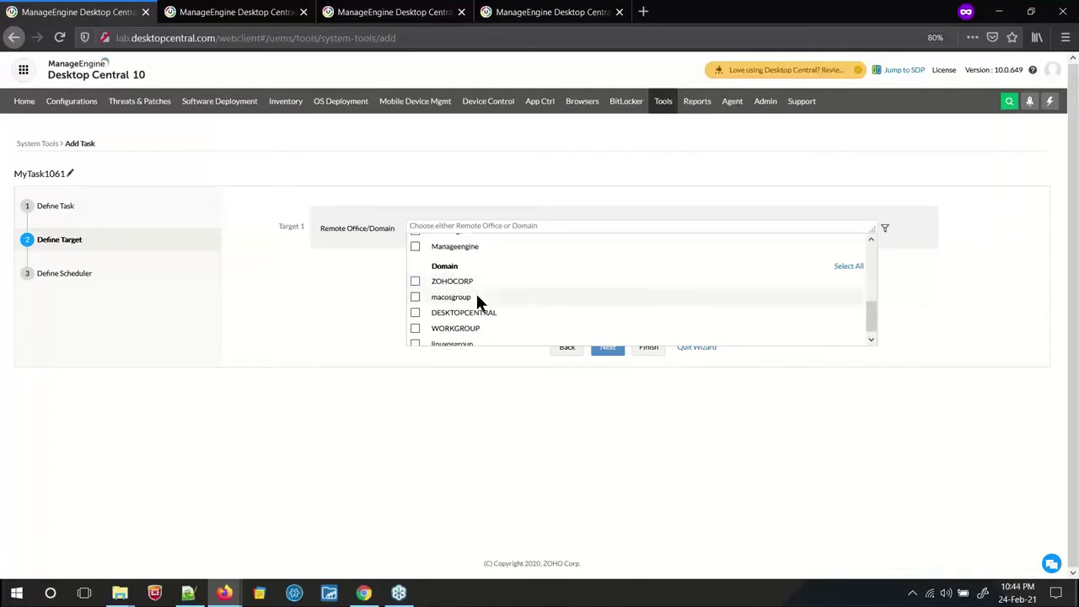
click(415, 324)
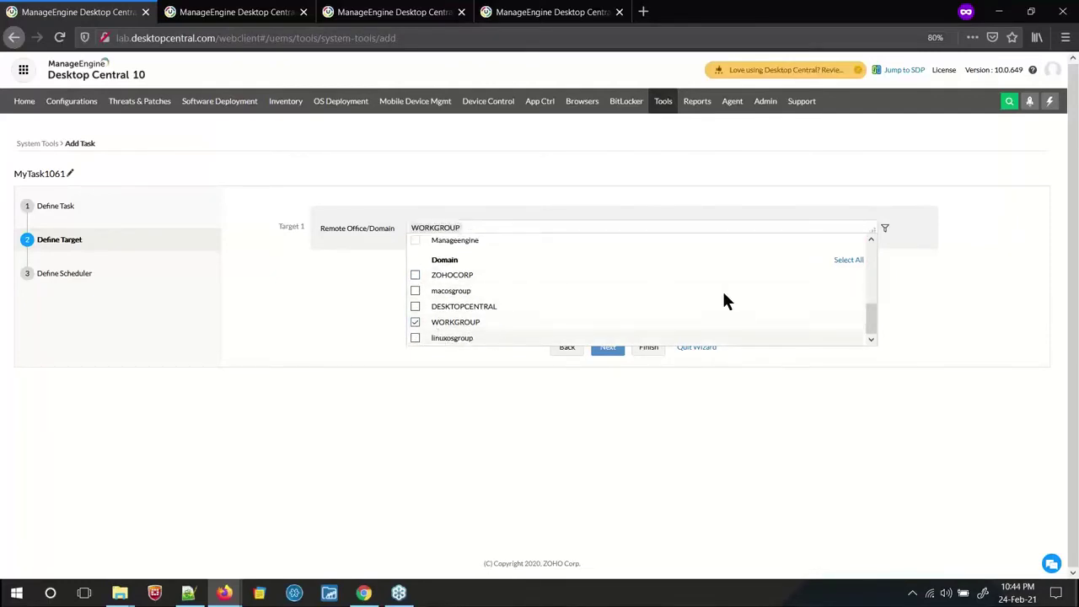
Filter the target by Computer and choose DCUEMLAB
click(899, 231)
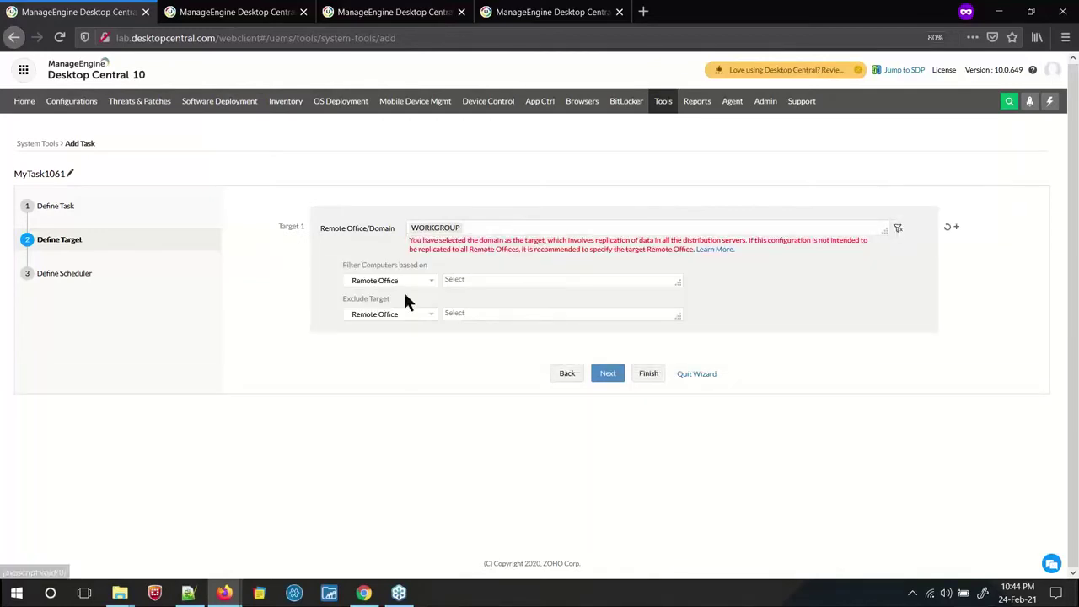
click(406, 287)
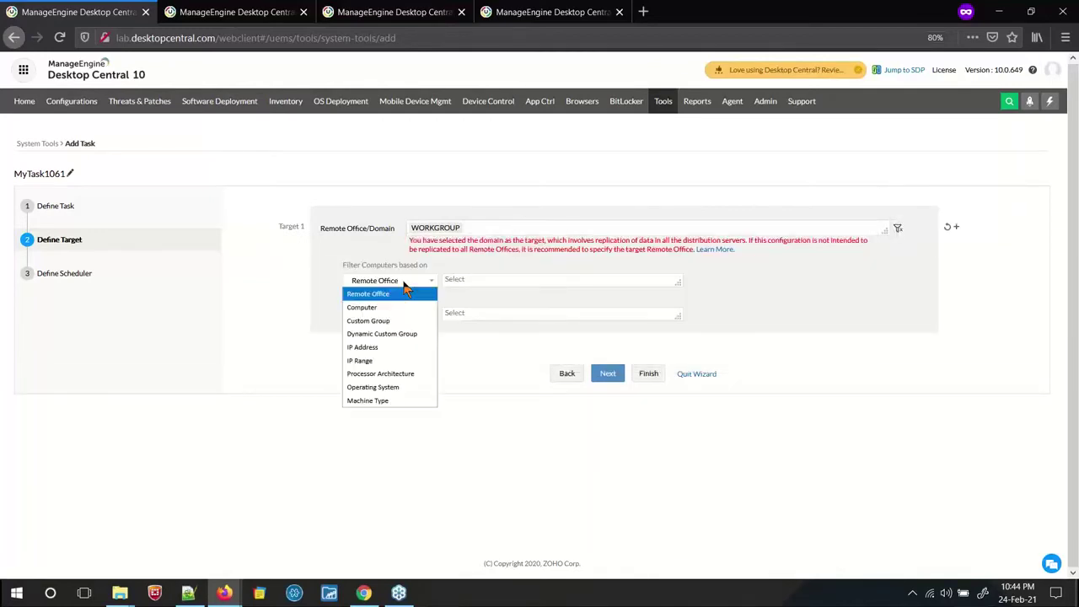
click(396, 307)
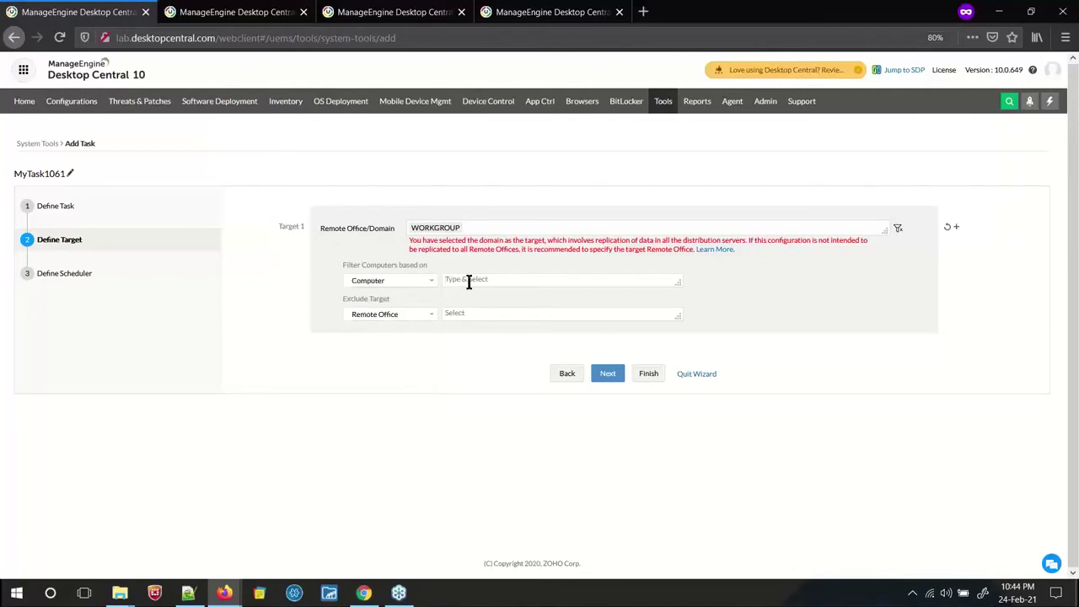
click(486, 282)
text(dc)
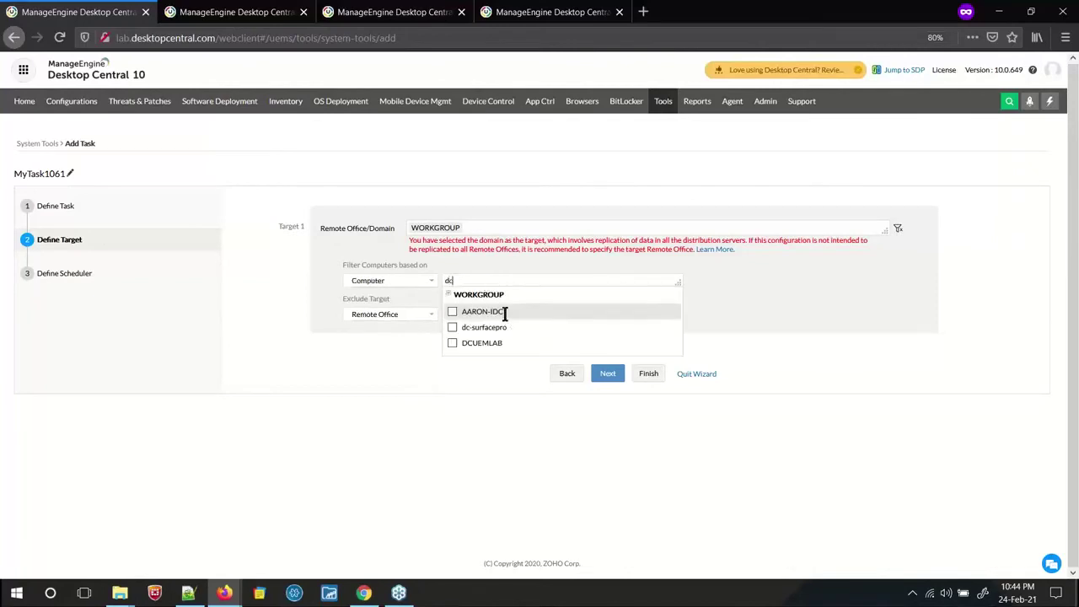
click(453, 343)
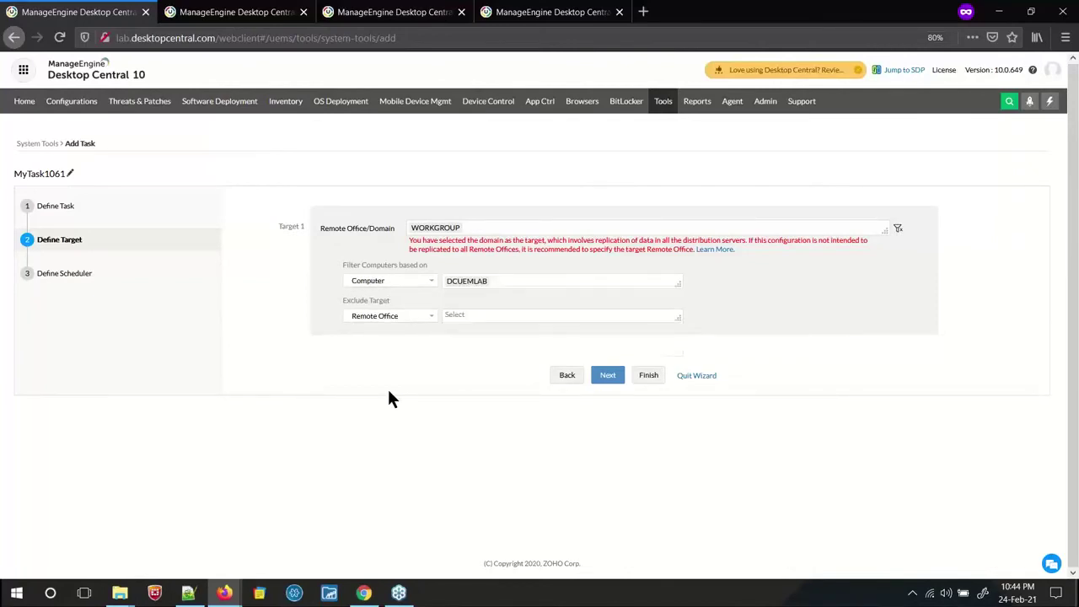
Review the criteria available for filtering computers and for excluding targets
click(403, 281)
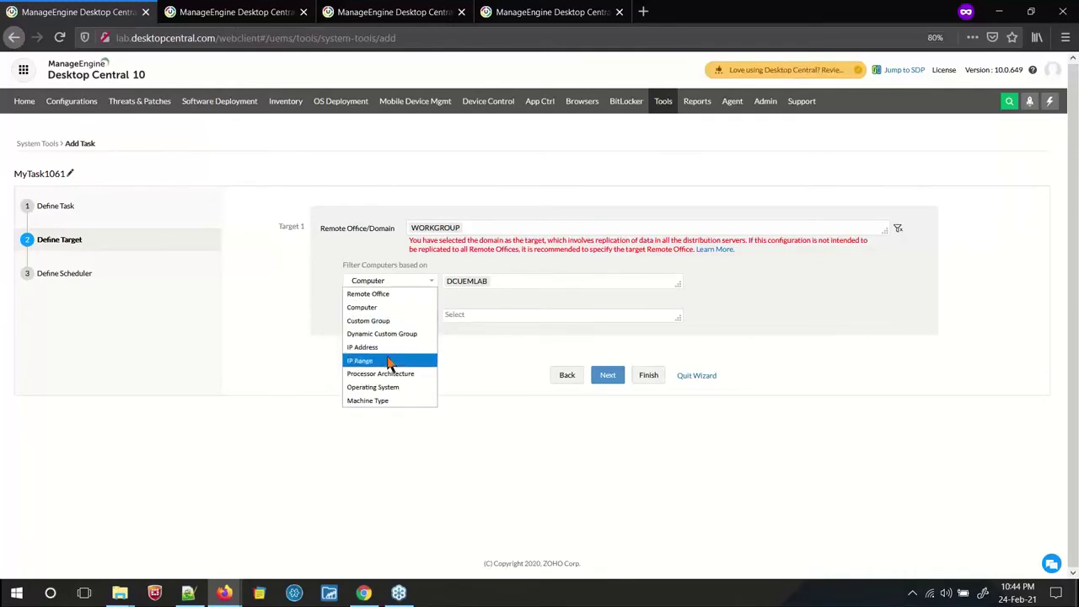
click(483, 399)
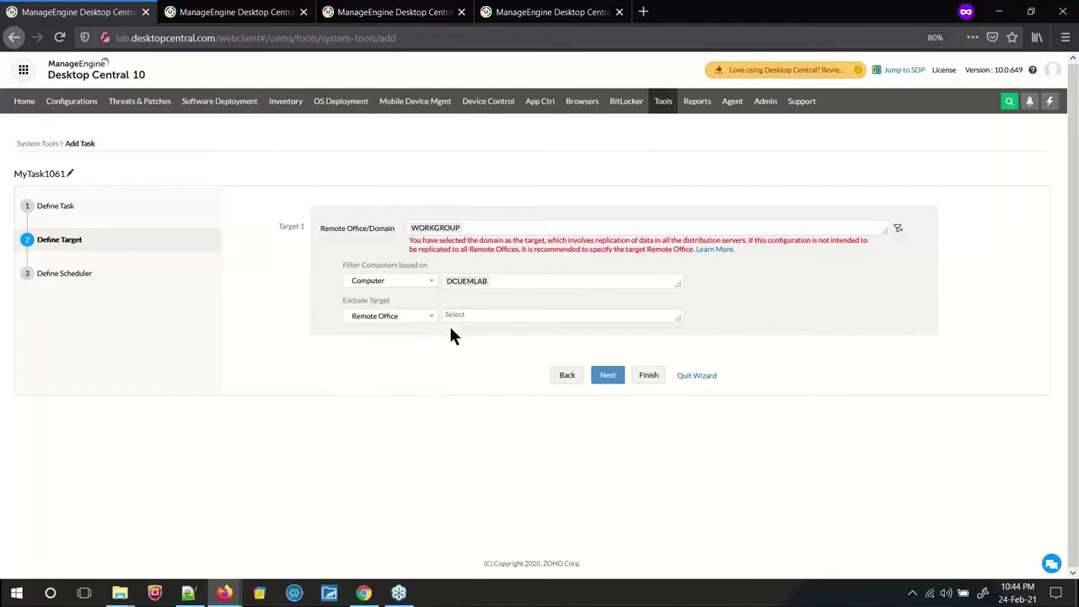
click(406, 317)
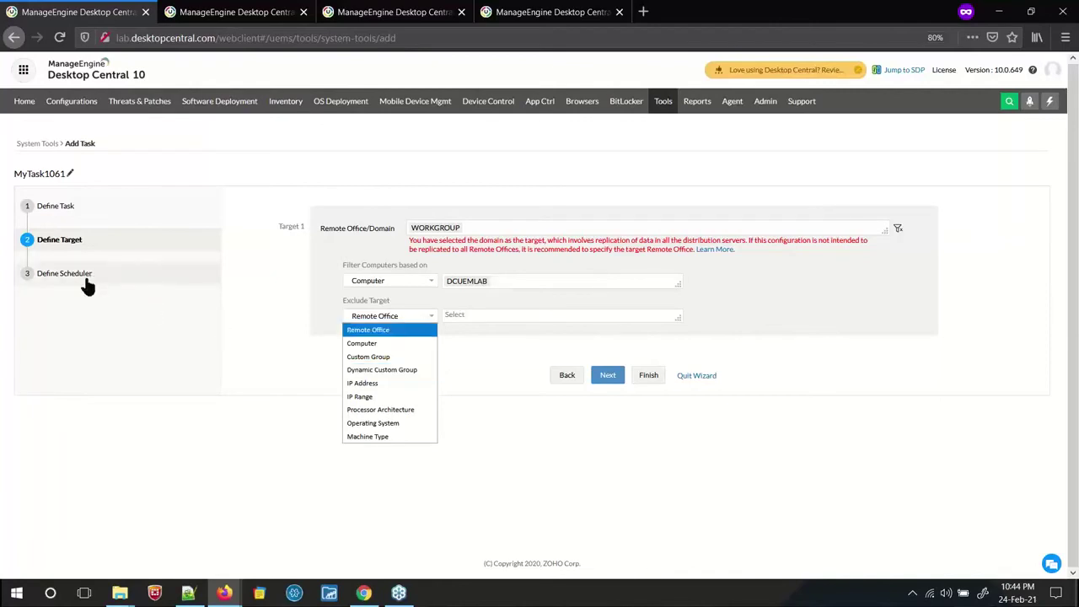
click(462, 371)
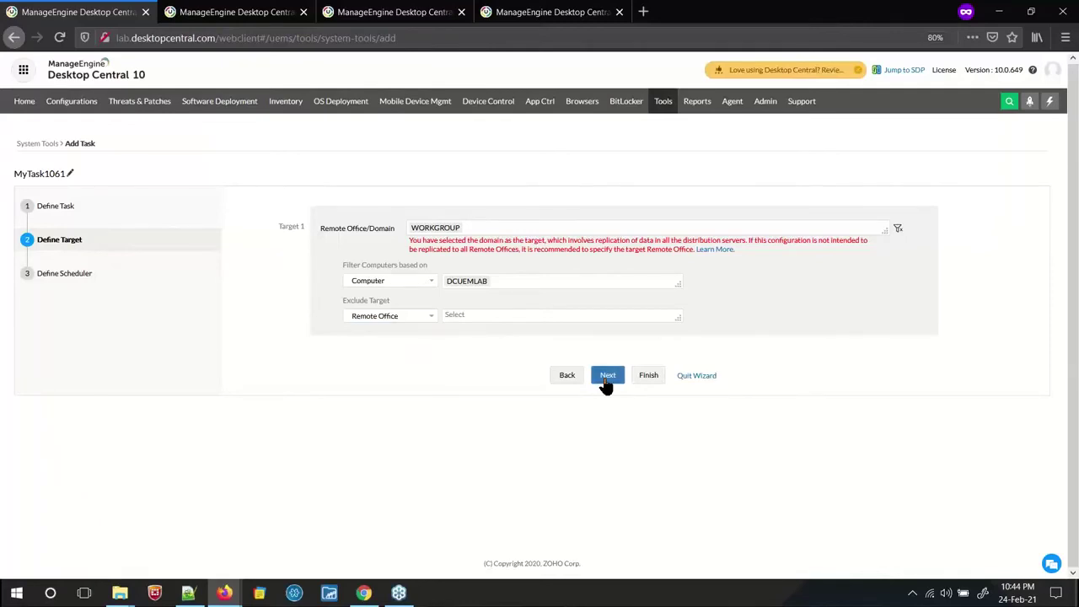
Define the scheduler's Run As account with a saved login and fill in its Password and Confirm Password fields
click(73, 275)
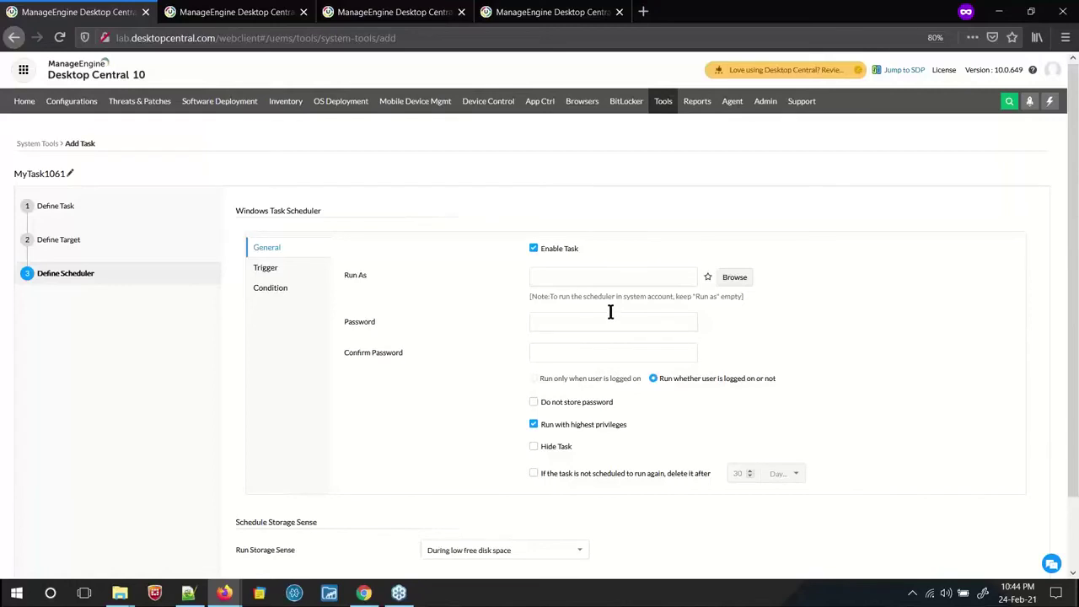
click(548, 275)
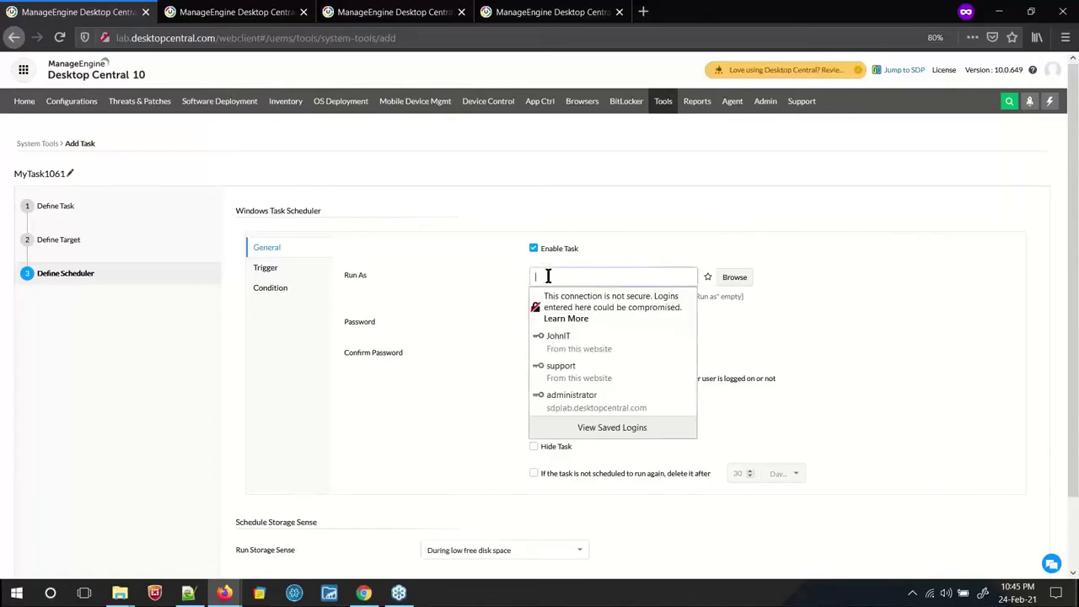
click(590, 342)
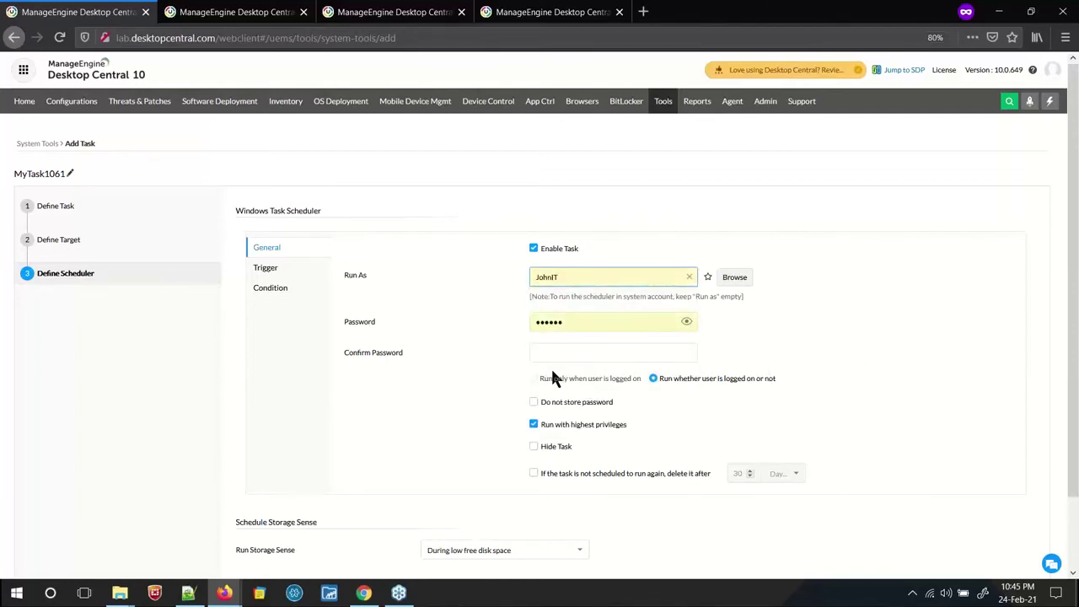
scroll(551, 368, down, 2)
click(562, 290)
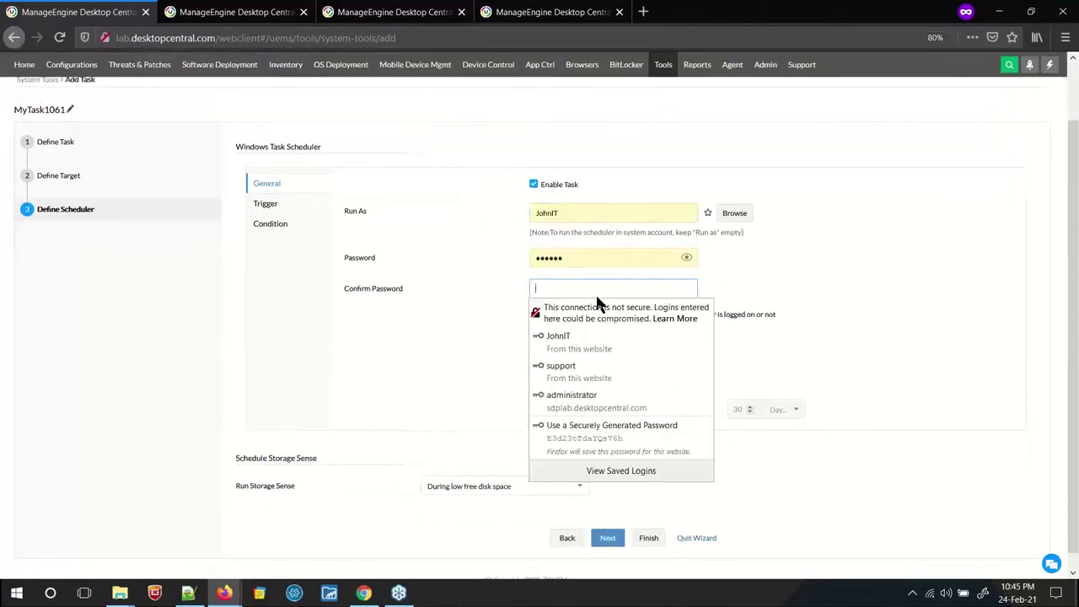
text(•••••)
click(862, 384)
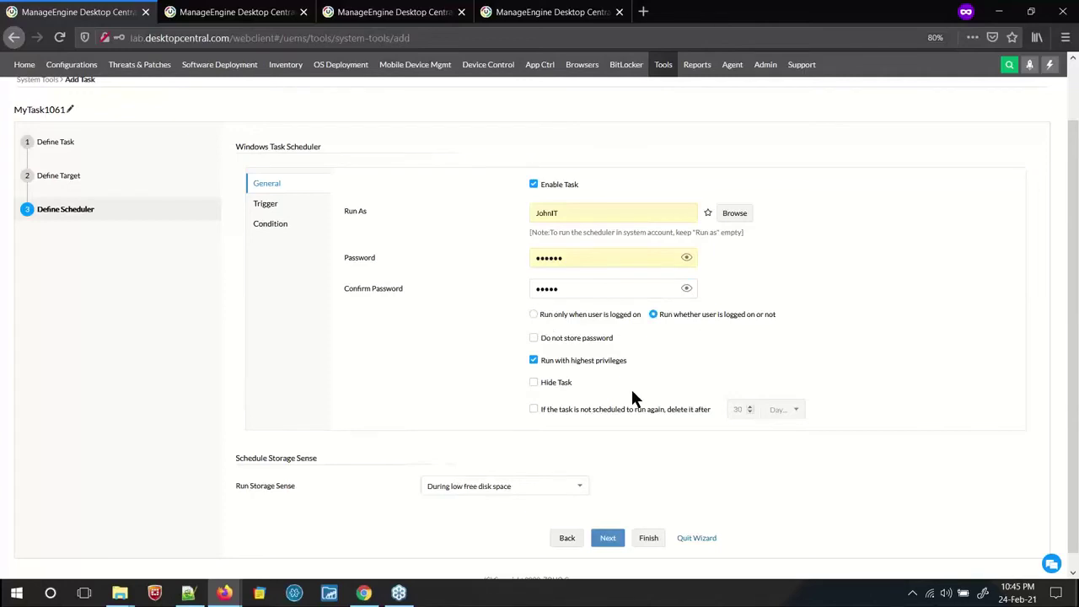
scroll(628, 397, down, 1)
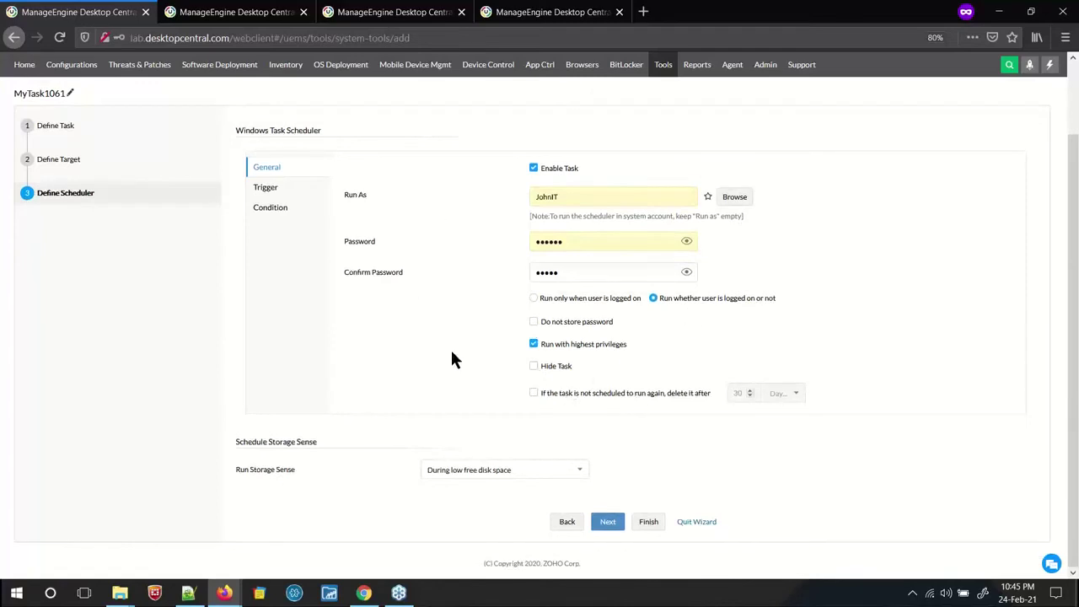
Open the scheduler's trigger settings and try out the task delay and task repetition options, leaving both disabled
click(265, 188)
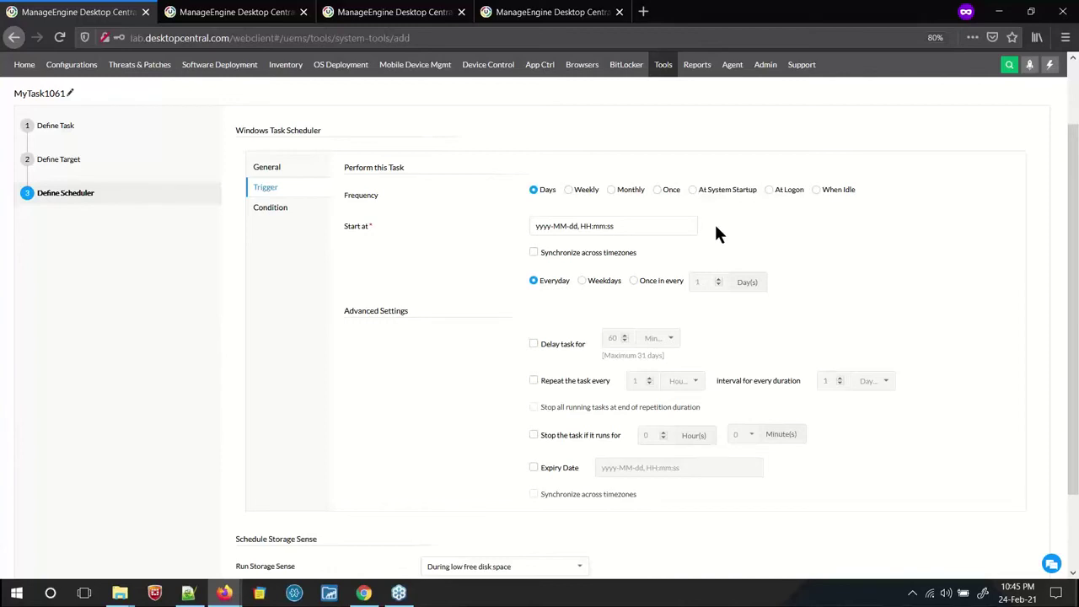
scroll(524, 369, down, 2)
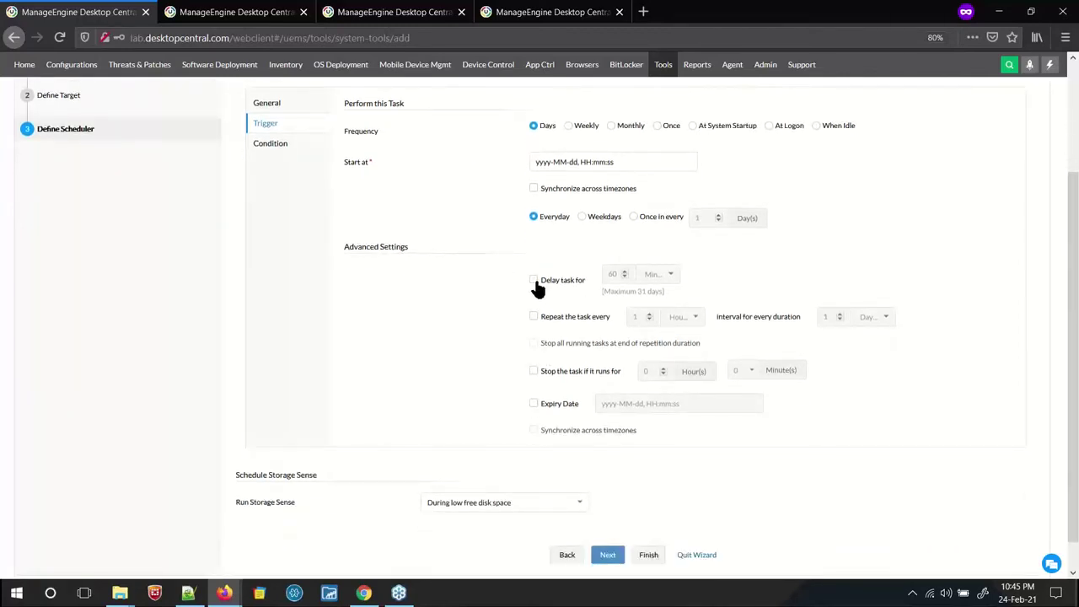
click(535, 281)
click(534, 281)
click(534, 317)
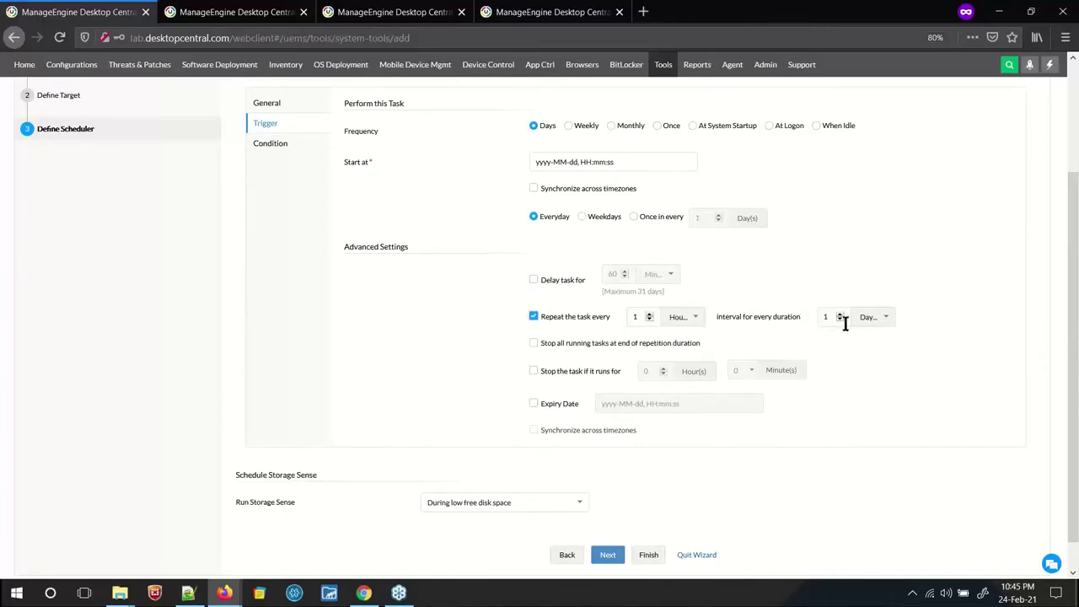
click(534, 317)
Enable the Expiry Date option for the task's trigger and review the Storage Sense schedule
click(534, 408)
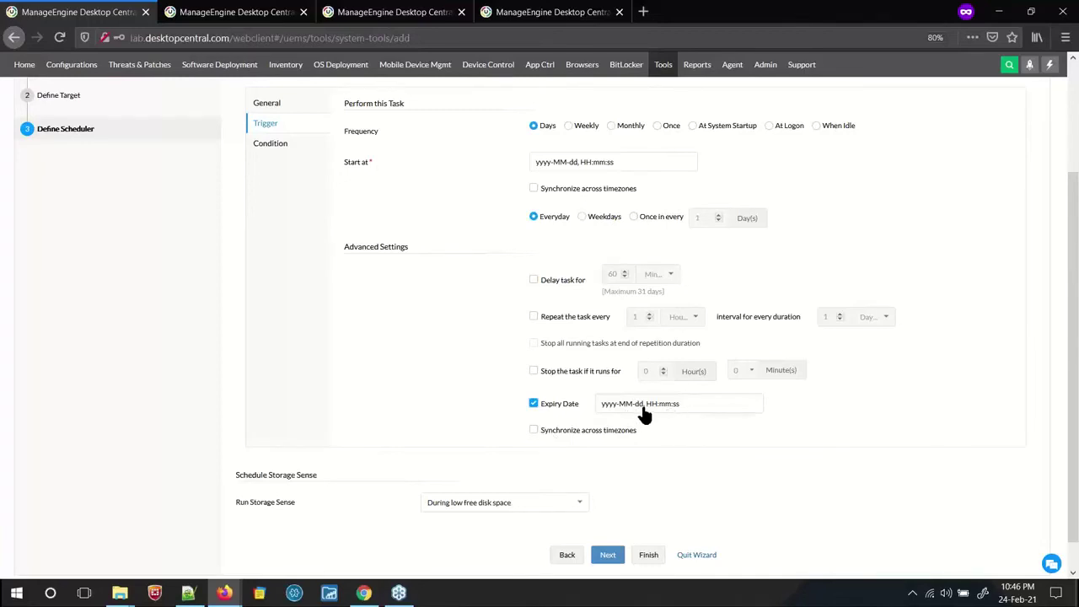
scroll(644, 413, down, 1)
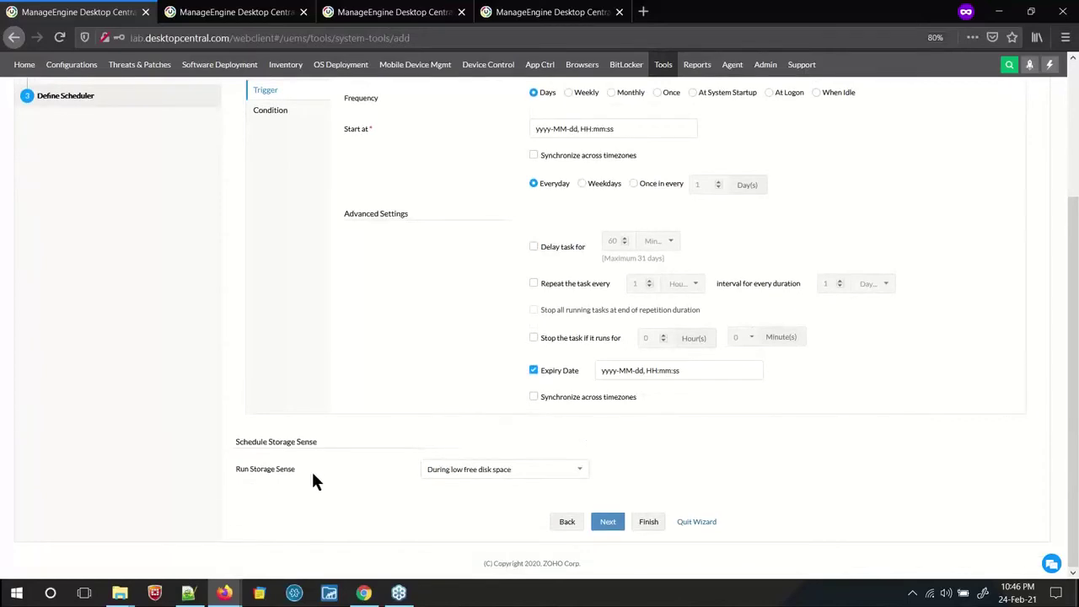
scroll(155, 293, up, 5)
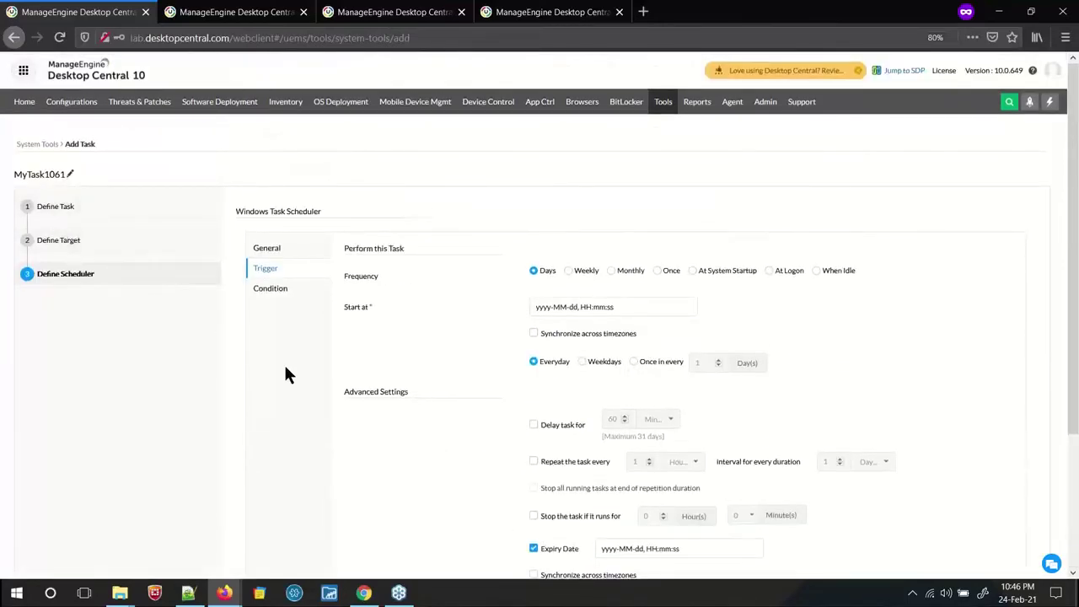
Try the Every Month schedule for Storage Sense and set it back to During low free disk space
scroll(285, 373, down, 1)
scroll(287, 371, down, 3)
click(513, 473)
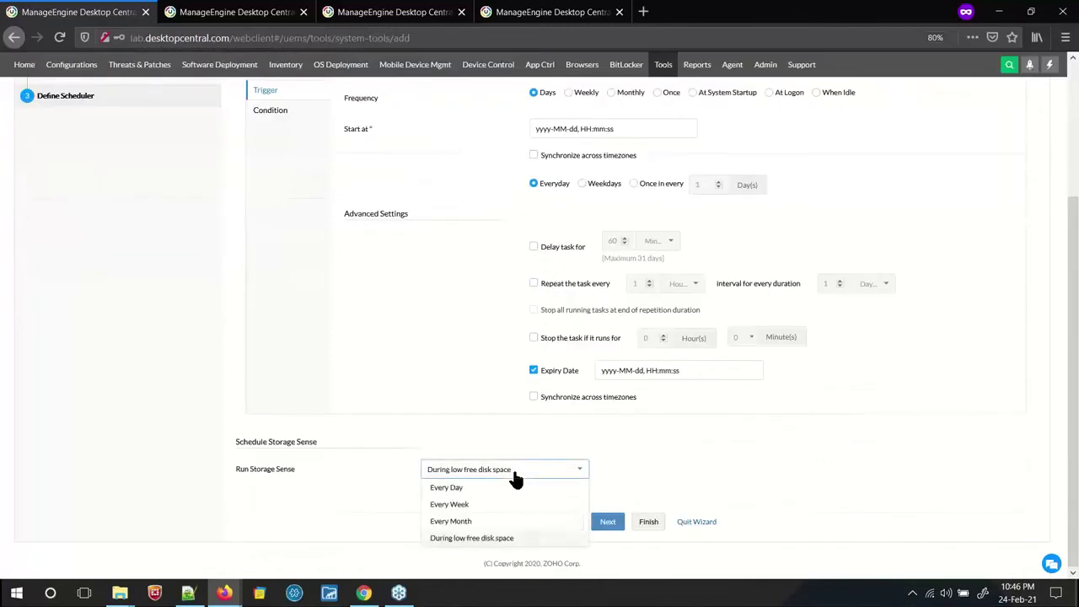
click(470, 521)
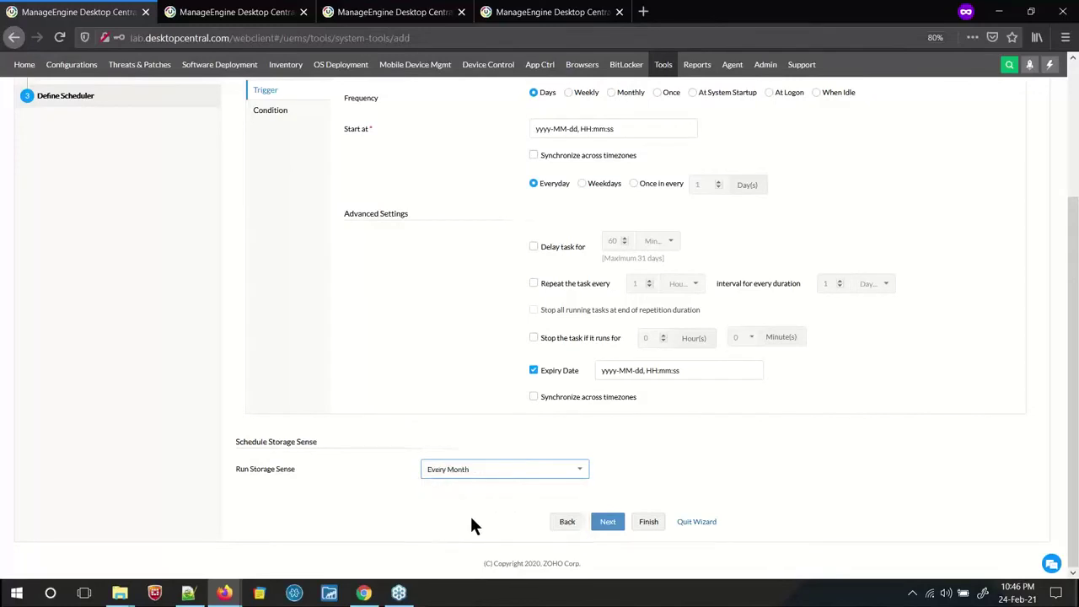
click(478, 474)
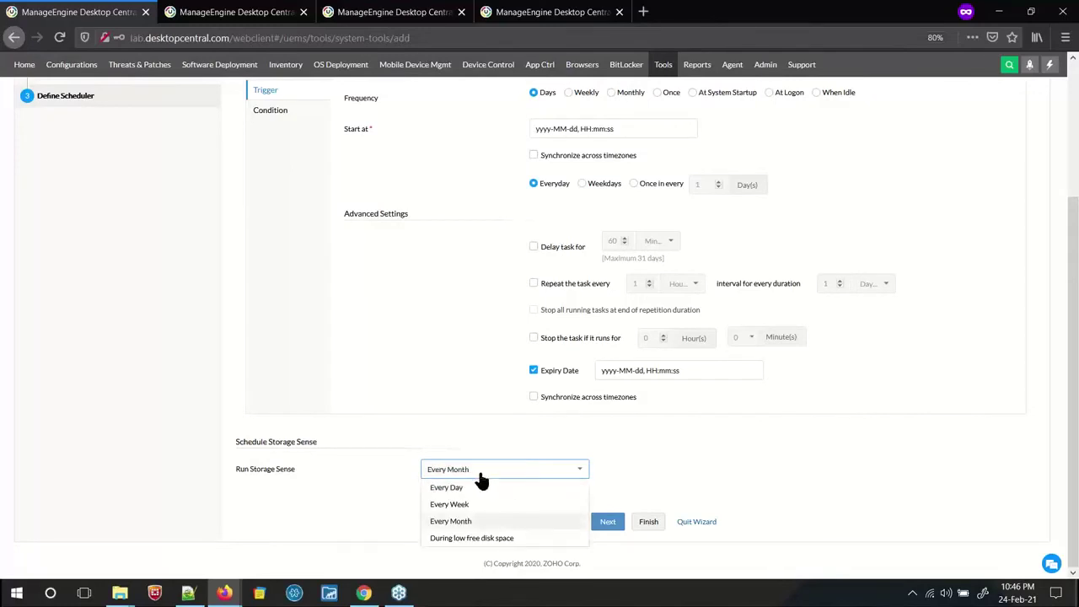
click(482, 538)
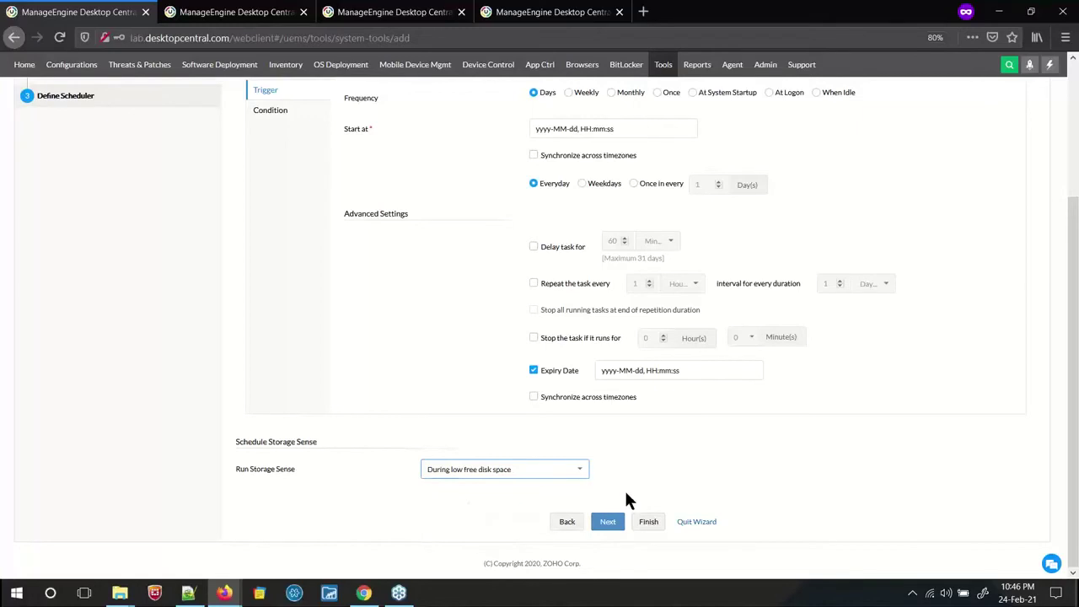
Try to advance the task wizard and switch the trigger's frequency to Weekly
click(609, 522)
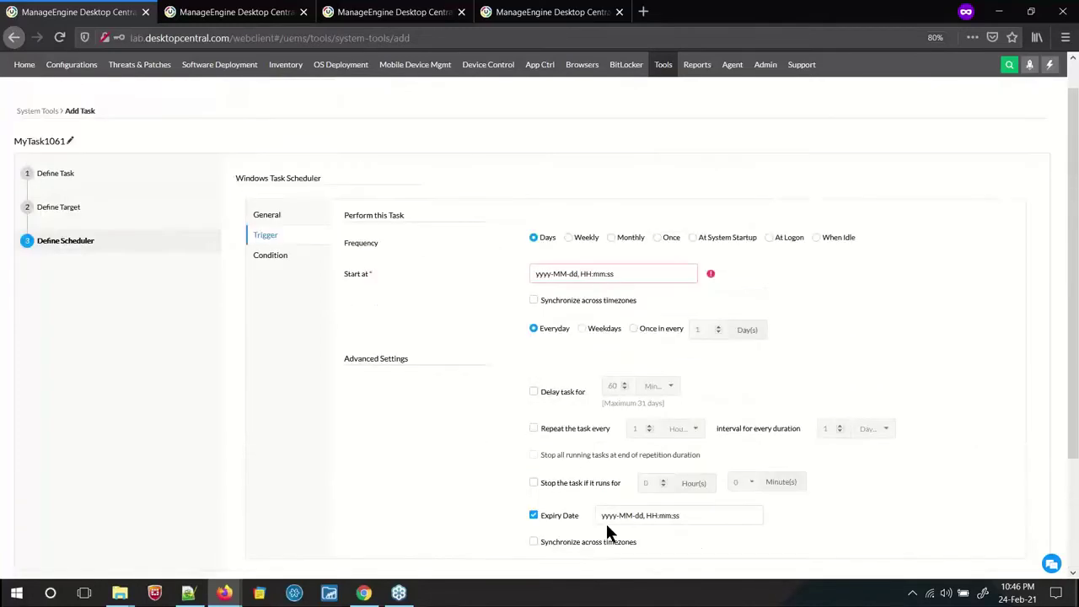
scroll(562, 453, up, 2)
scroll(562, 453, down, 5)
scroll(563, 447, up, 3)
click(570, 221)
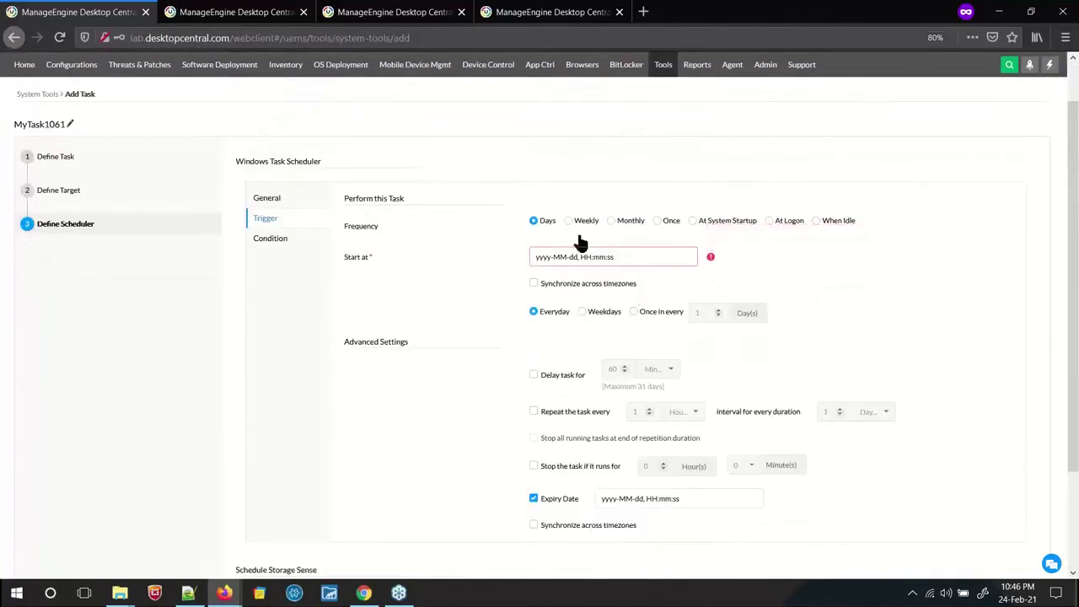
scroll(699, 413, down, 3)
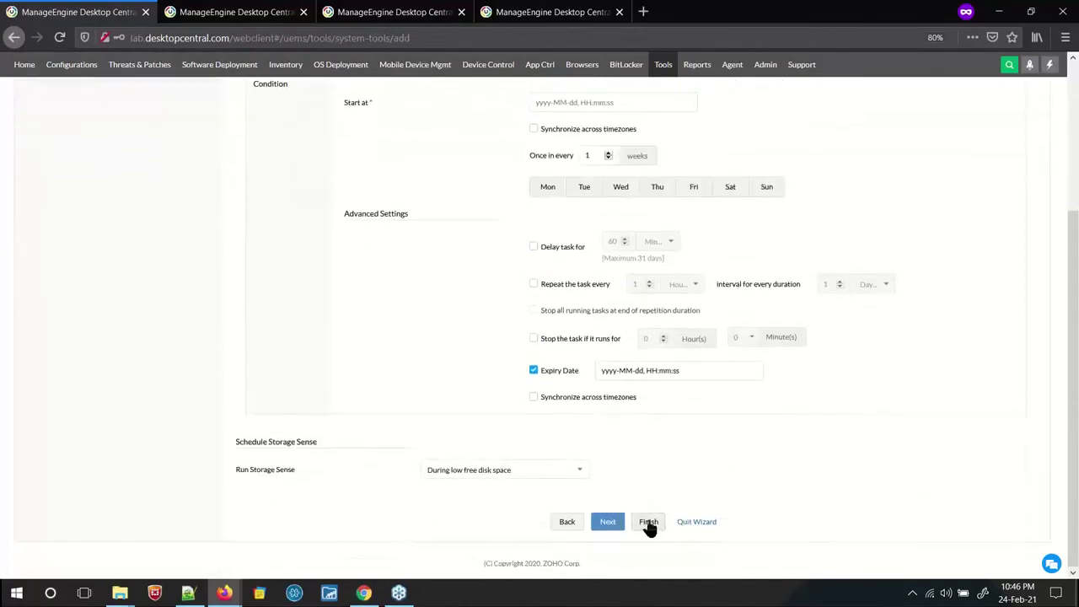
Leave the unfinished task for the Tools overview and decline updating the saved login
scroll(646, 521, up, 5)
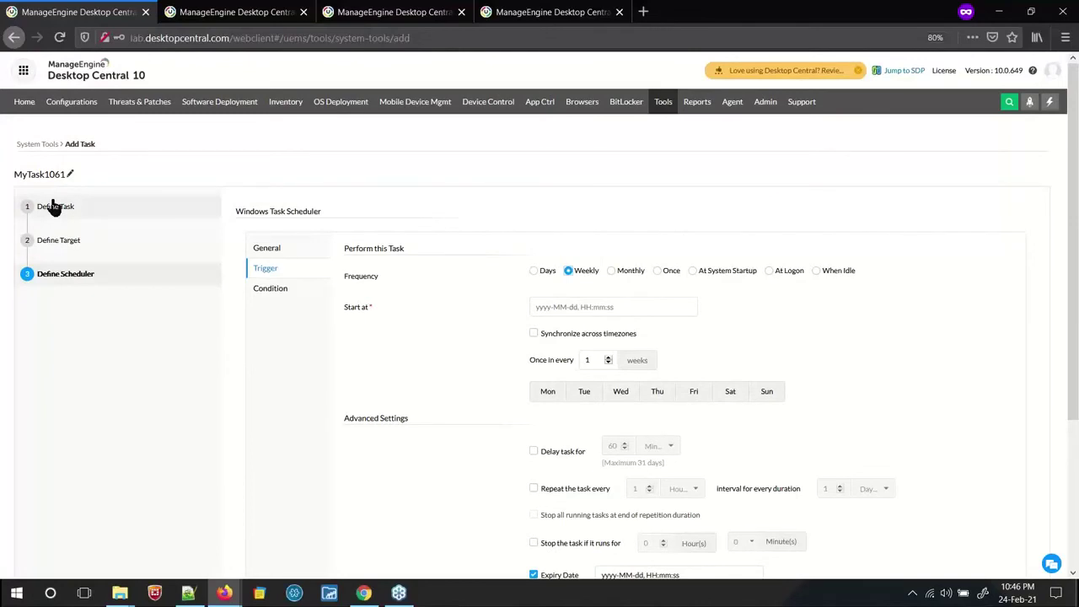
click(662, 104)
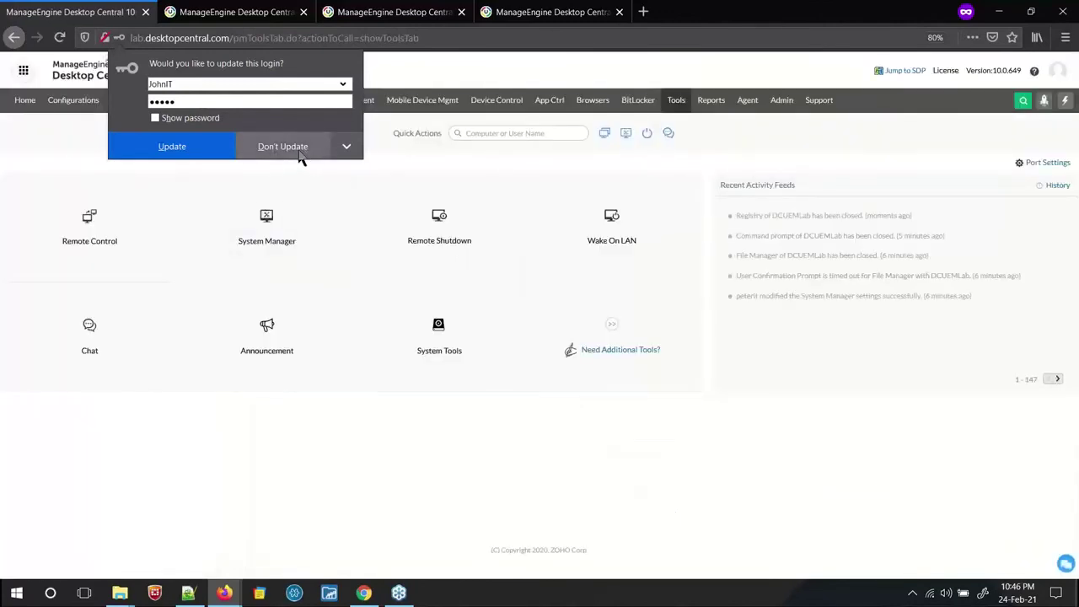
click(287, 147)
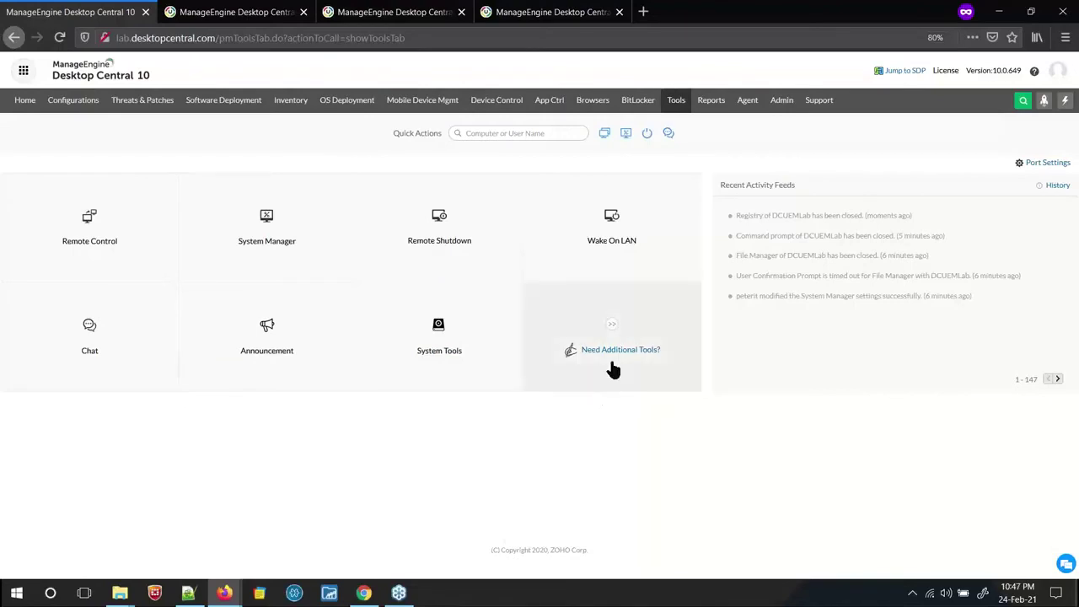
Open the Chat tool and review the chat, voice call and video call actions for DCUEMLab, ending on the presentation slides
click(90, 330)
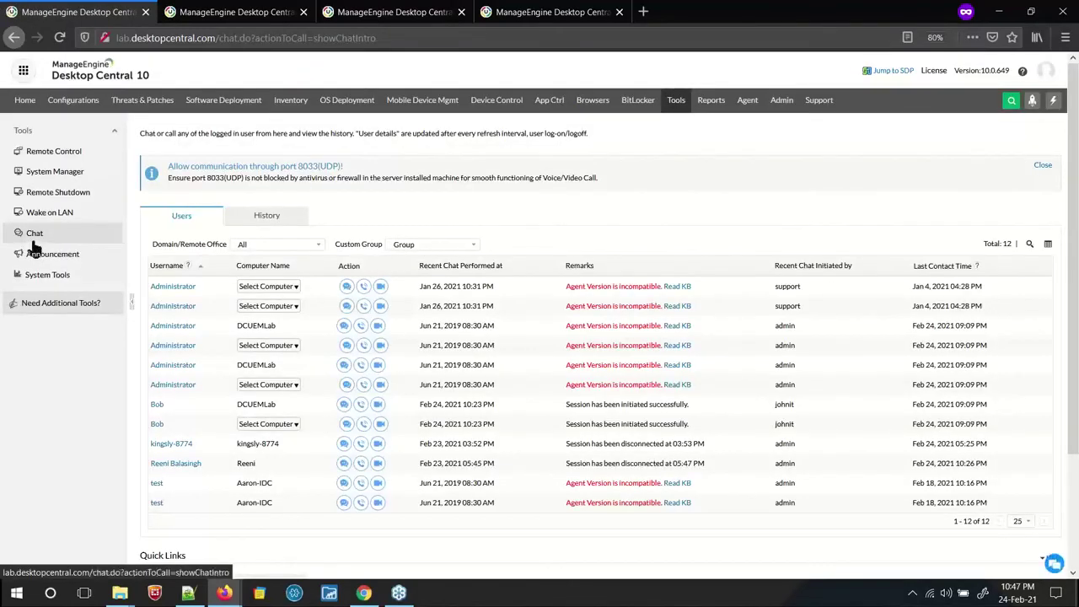
click(340, 329)
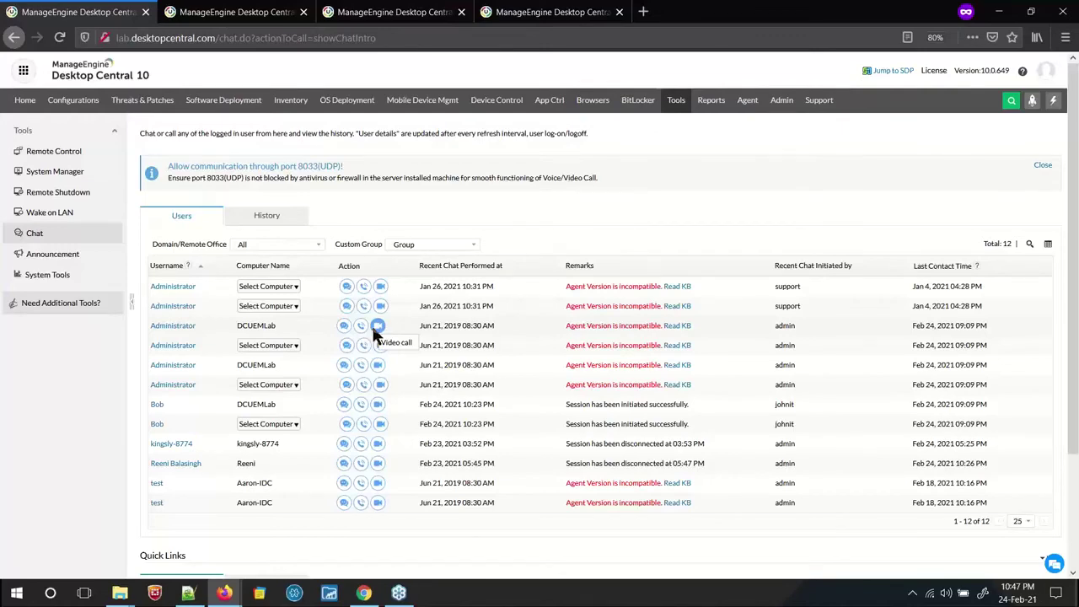
key(alt+Tab)
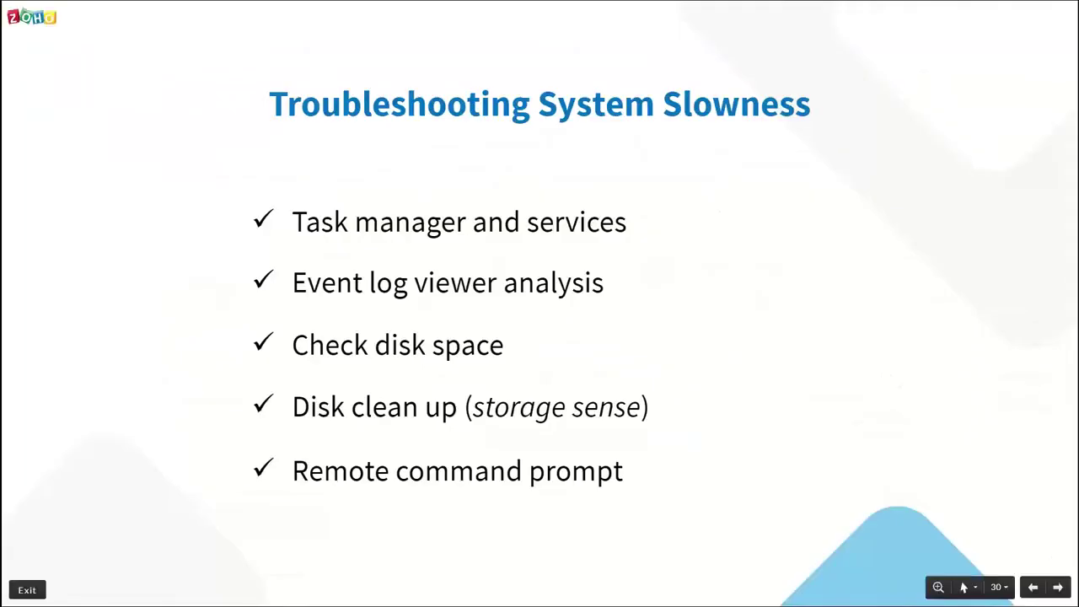
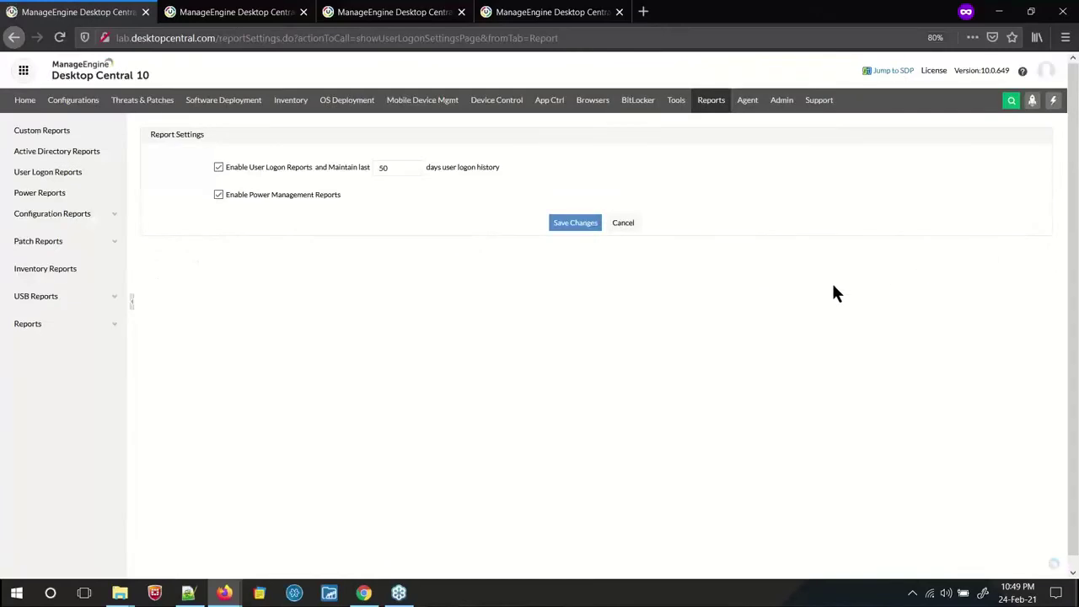
Examine the user logon history retention setting and the Currently Logged on Users report
drag(391, 167, 352, 169)
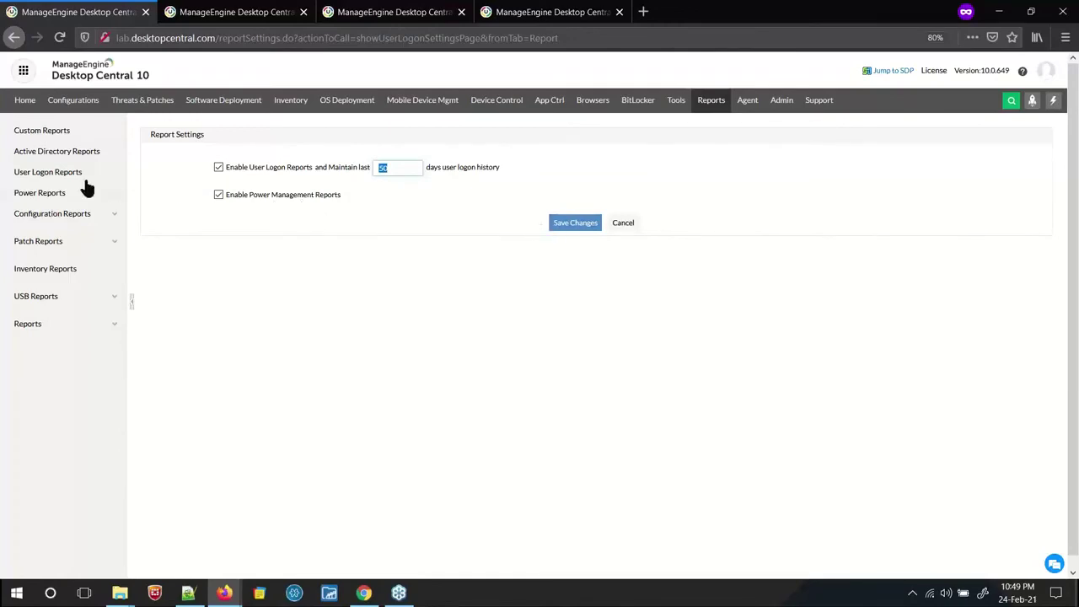
click(40, 177)
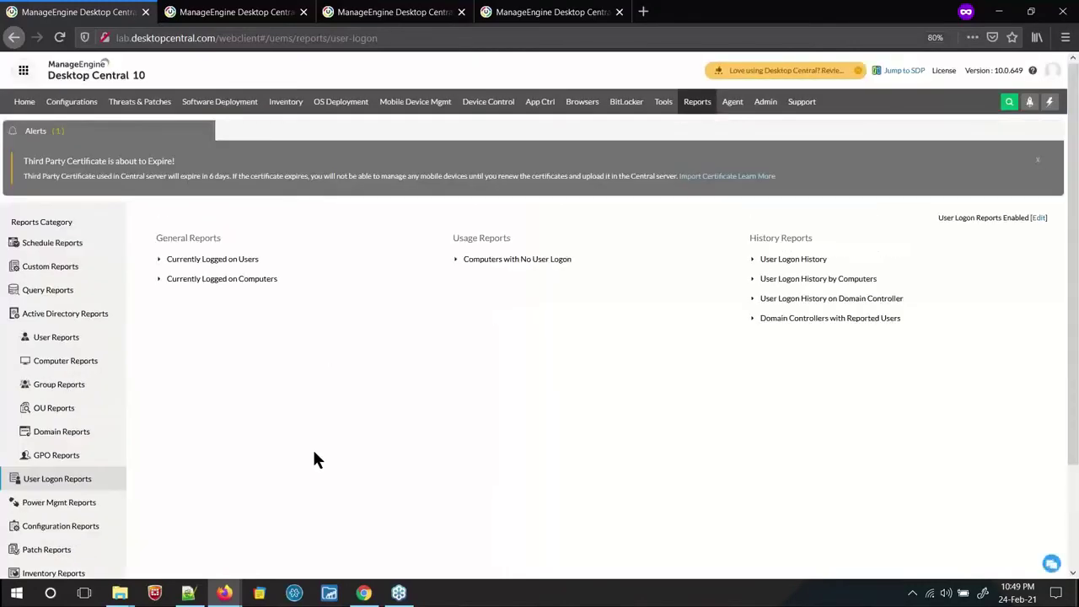
click(214, 264)
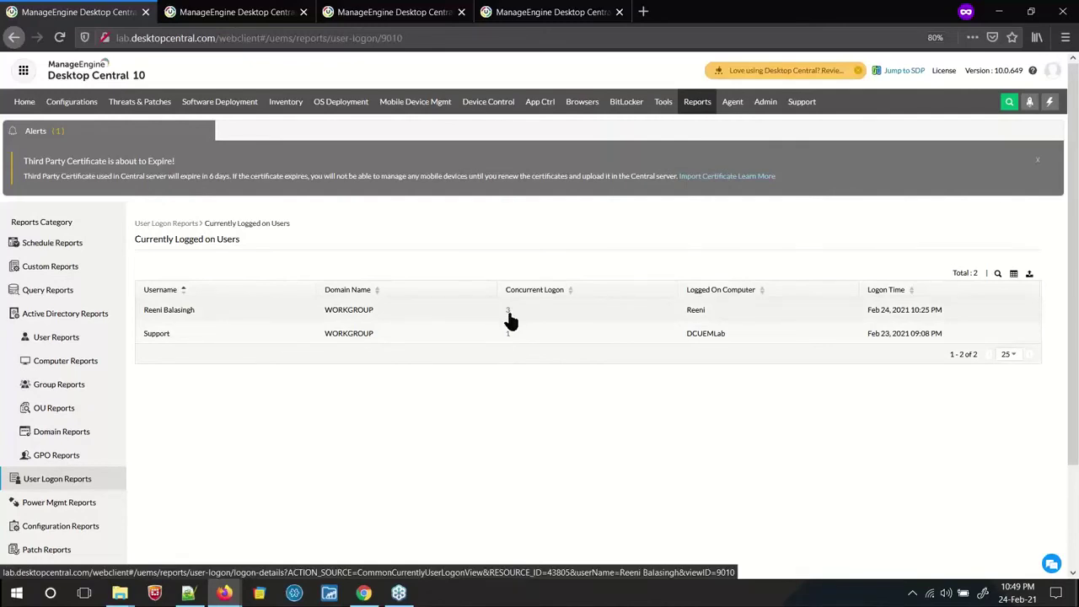
Open the User Logon History by Computers report and examine its logon and logoff times in Detail View
click(65, 482)
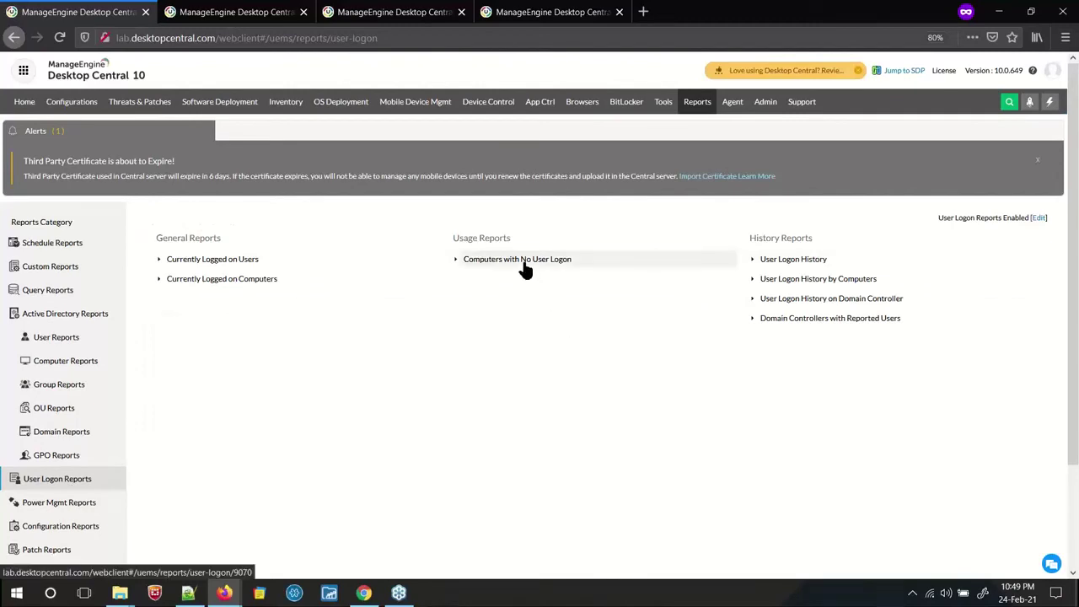
click(819, 280)
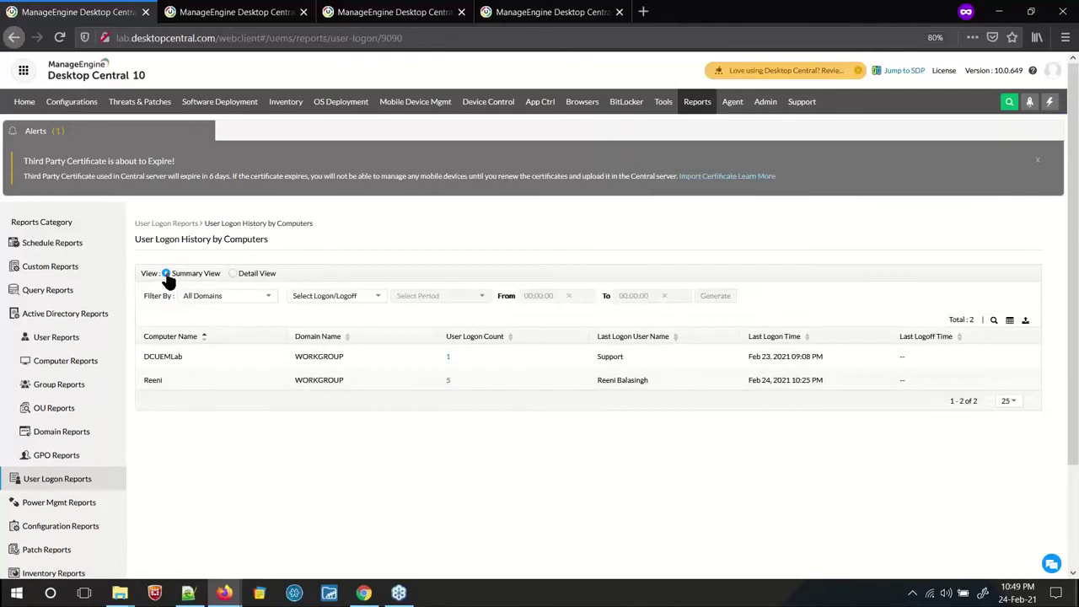
click(233, 275)
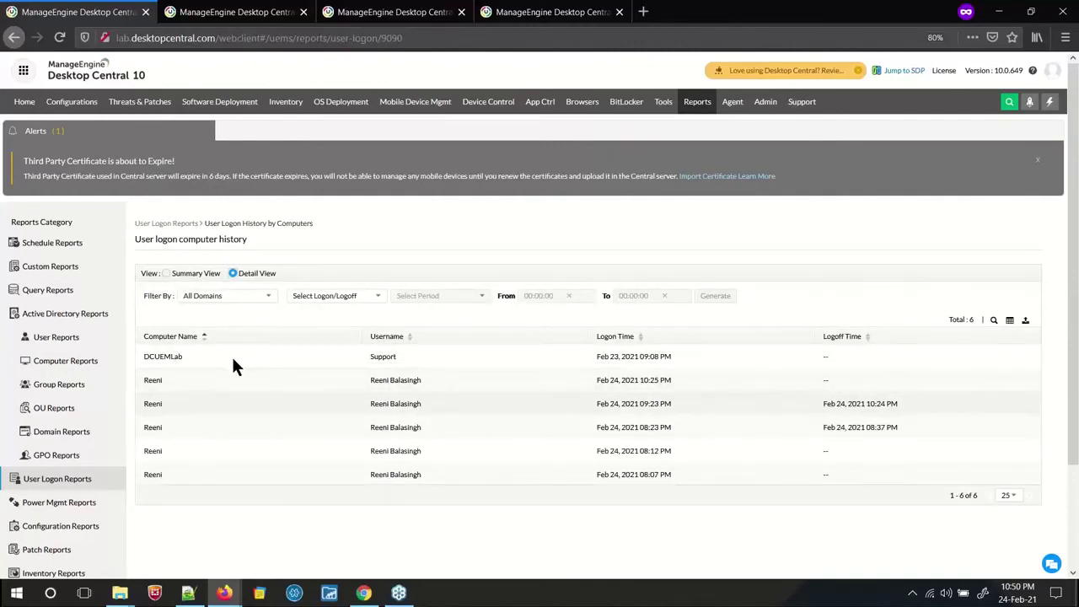
scroll(232, 363, down, 1)
scroll(234, 364, down, 1)
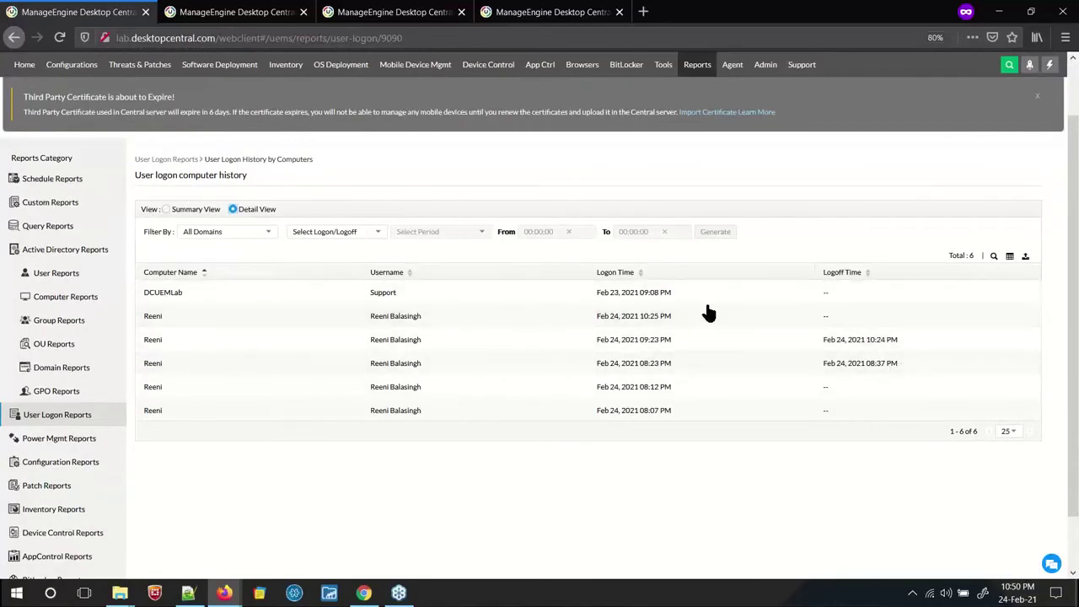
Filter the logon history by Logon Time for Today, clear the From time and generate the report
click(365, 236)
click(344, 265)
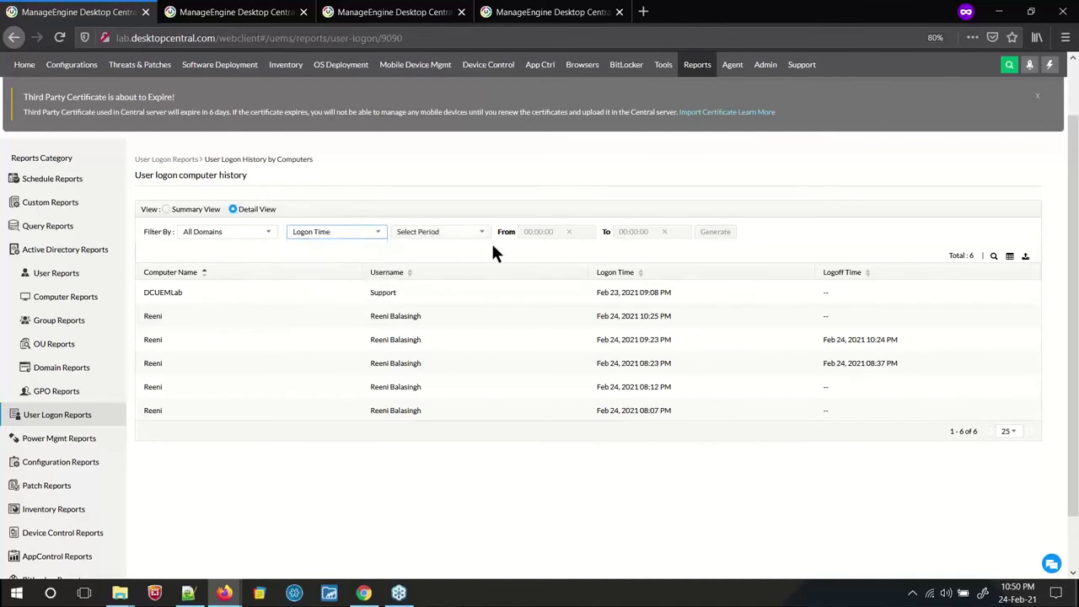
click(455, 235)
click(453, 263)
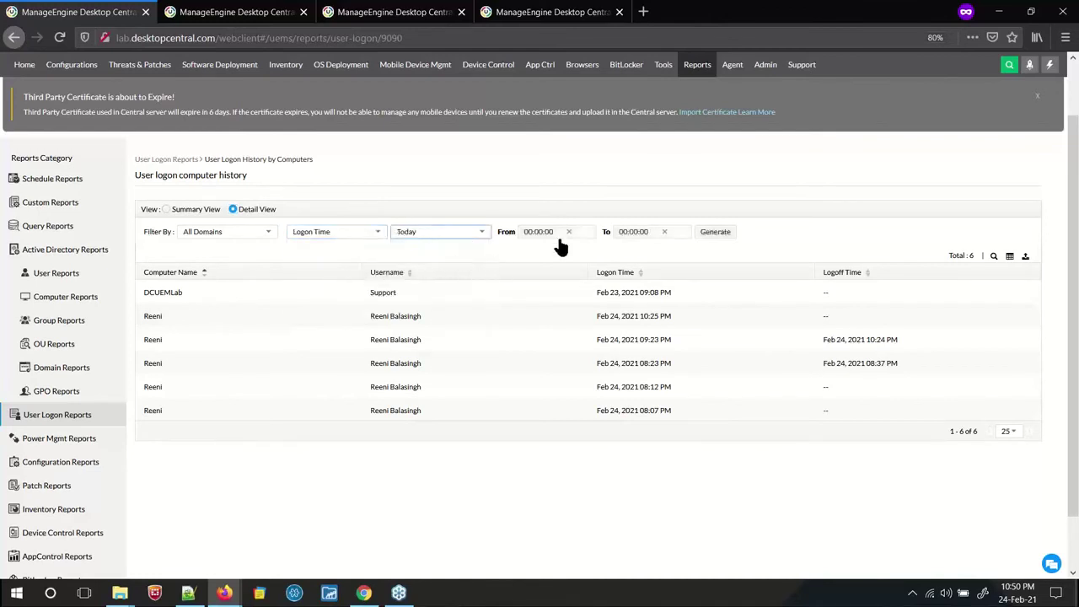
click(570, 231)
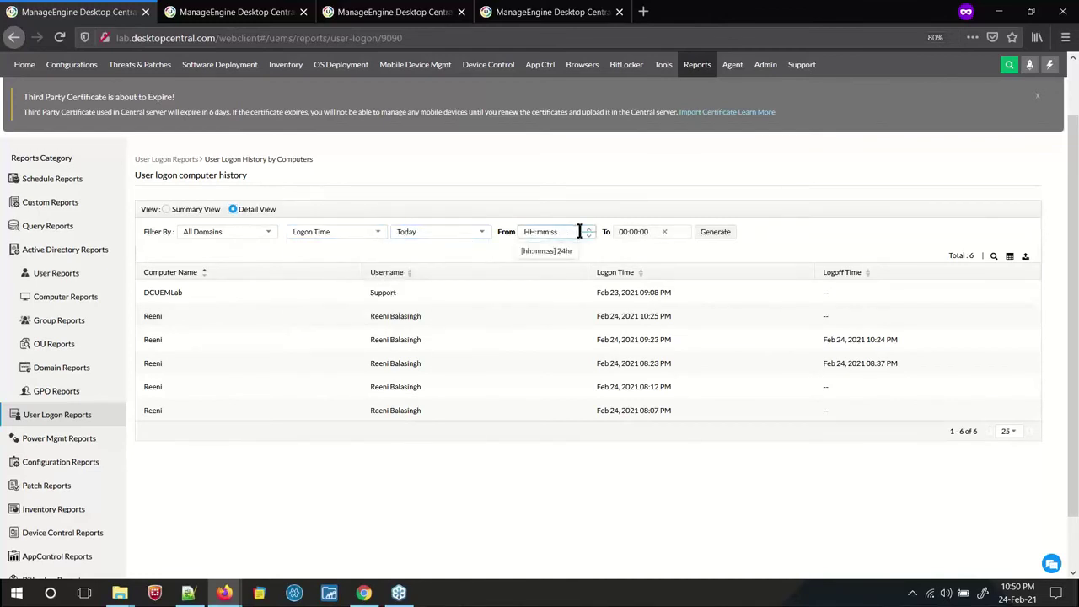
click(715, 238)
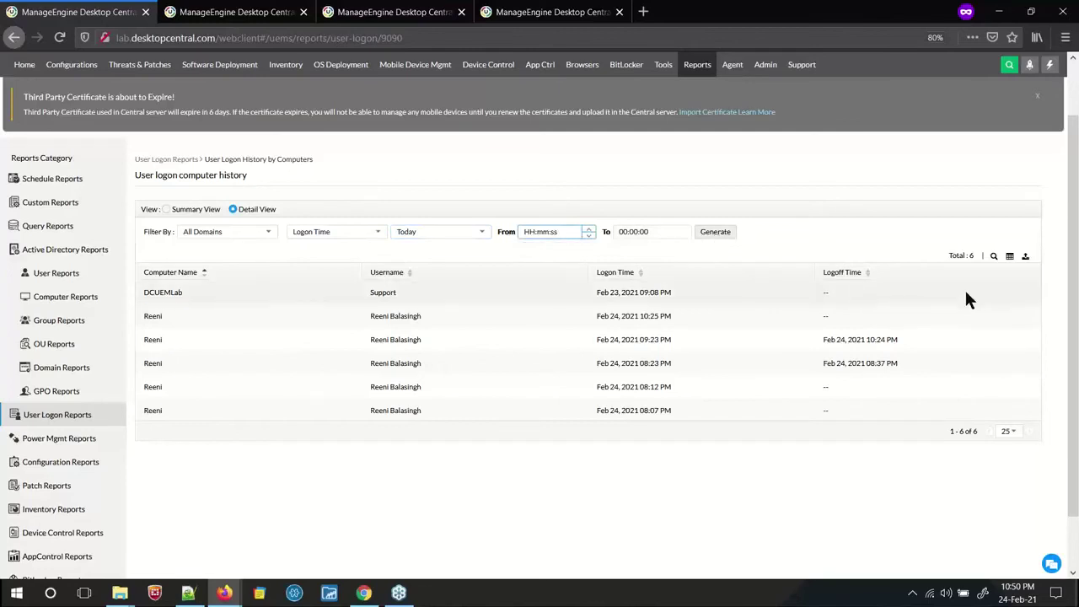
Review the export settings for the logon history report and cancel without exporting
click(1026, 257)
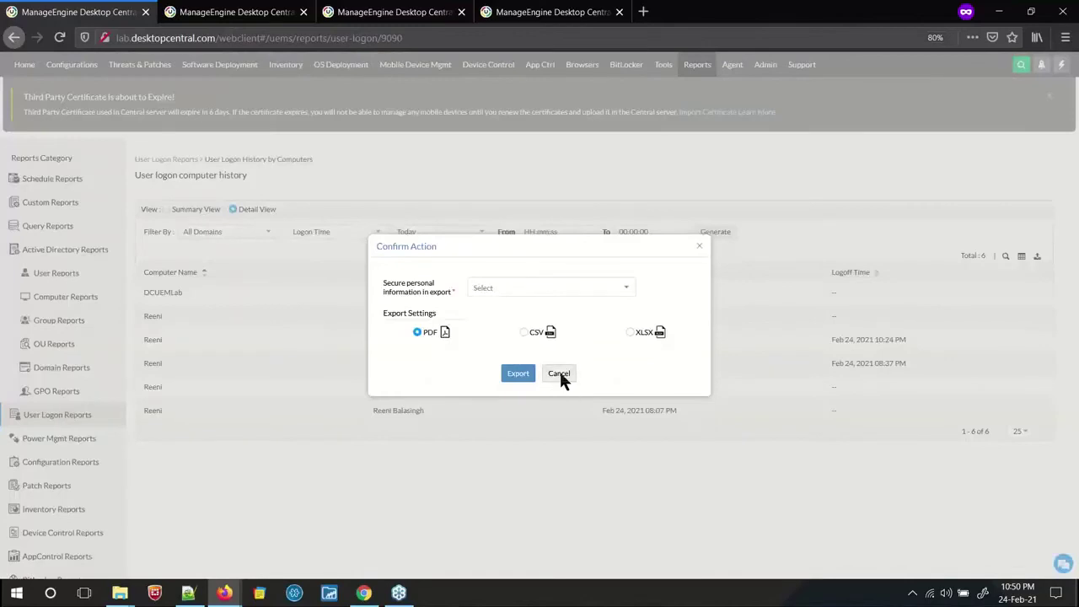
click(559, 374)
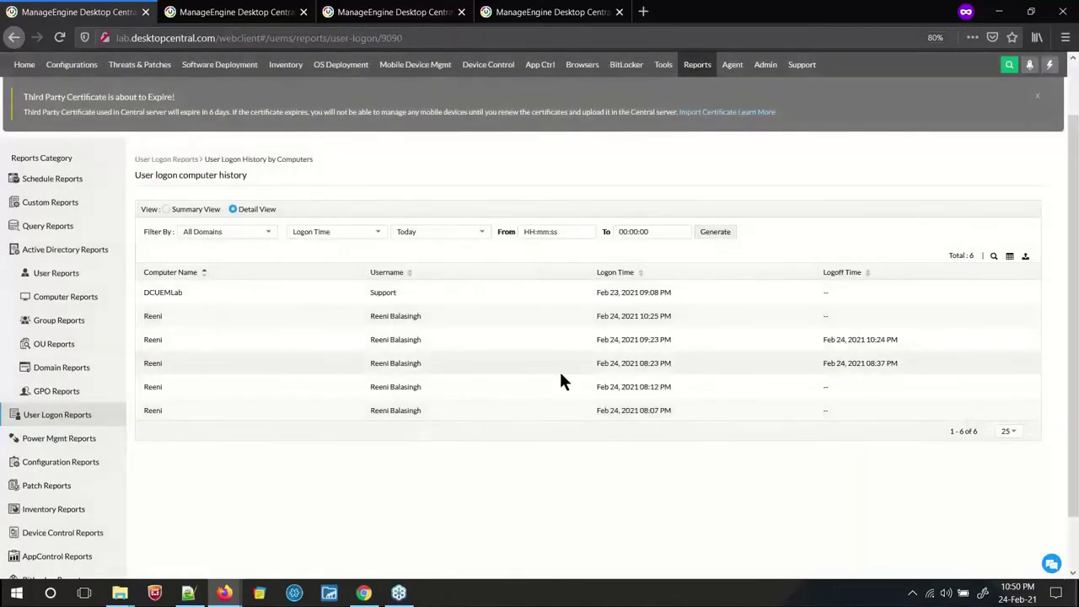
key(alt+Tab)
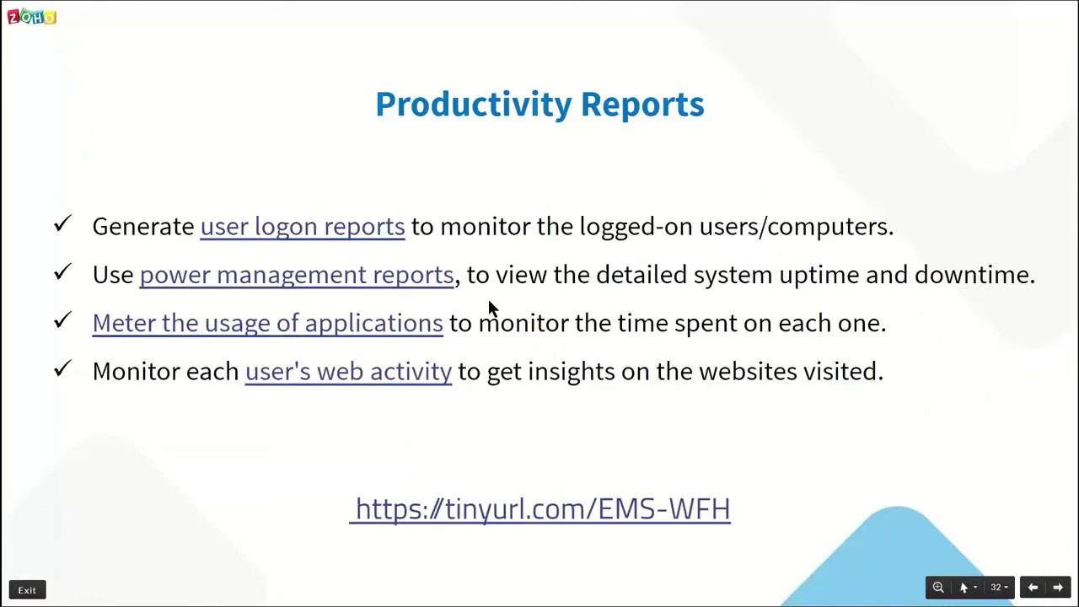
key(alt+Tab)
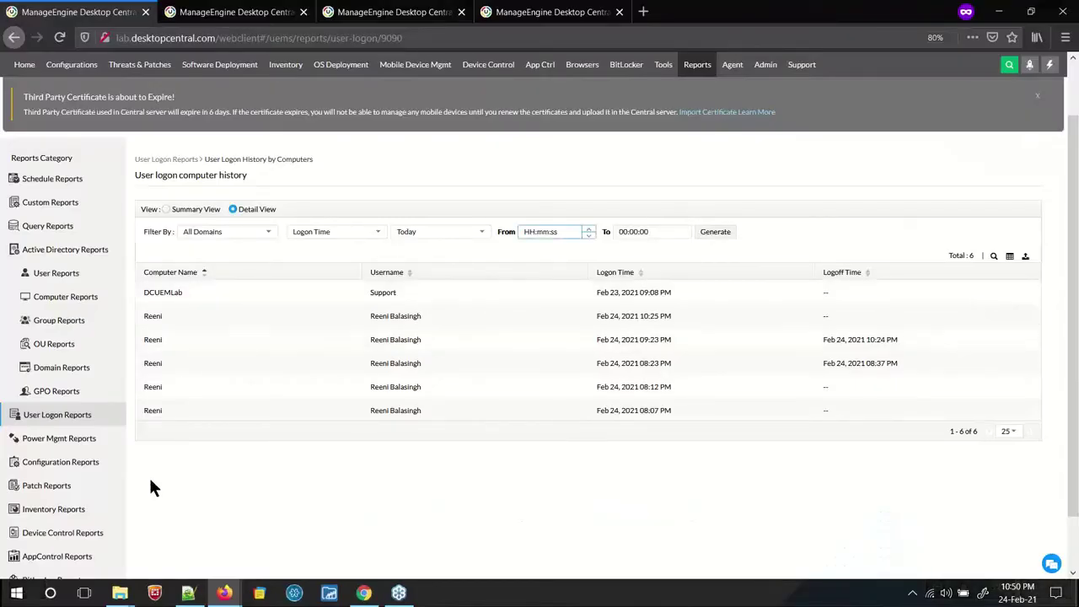
Open the System Uptime Report from the power management reports, review its filters and switch to Detail View
click(49, 440)
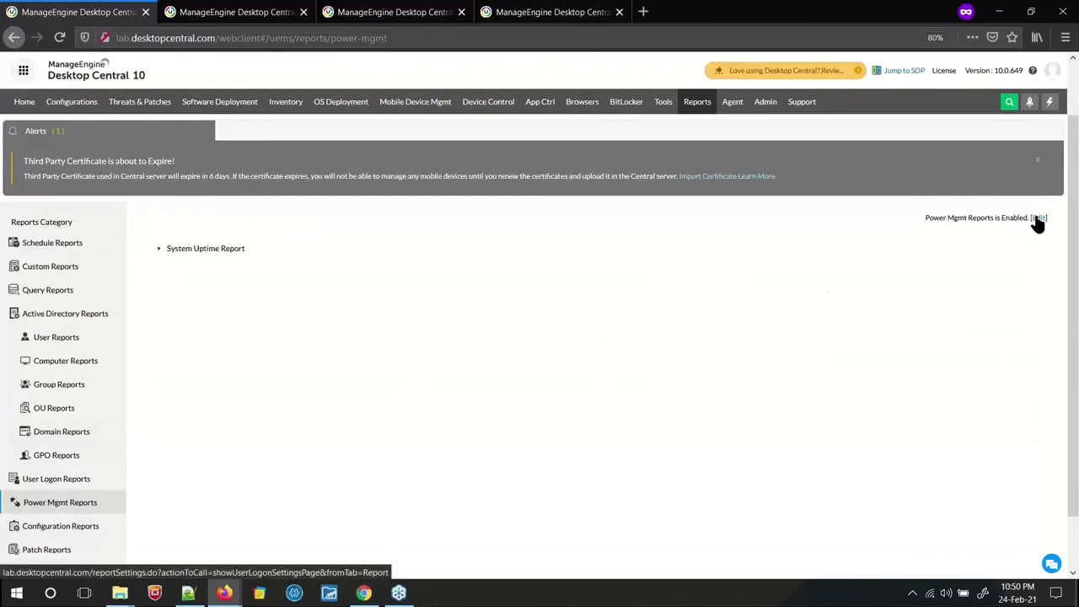
drag(924, 218, 1031, 221)
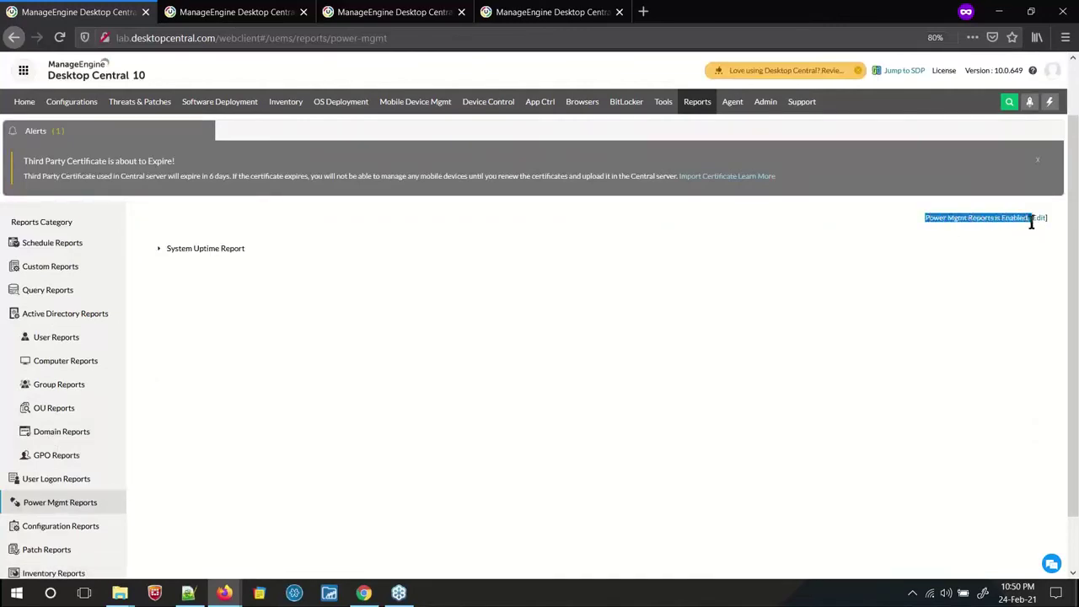
click(186, 251)
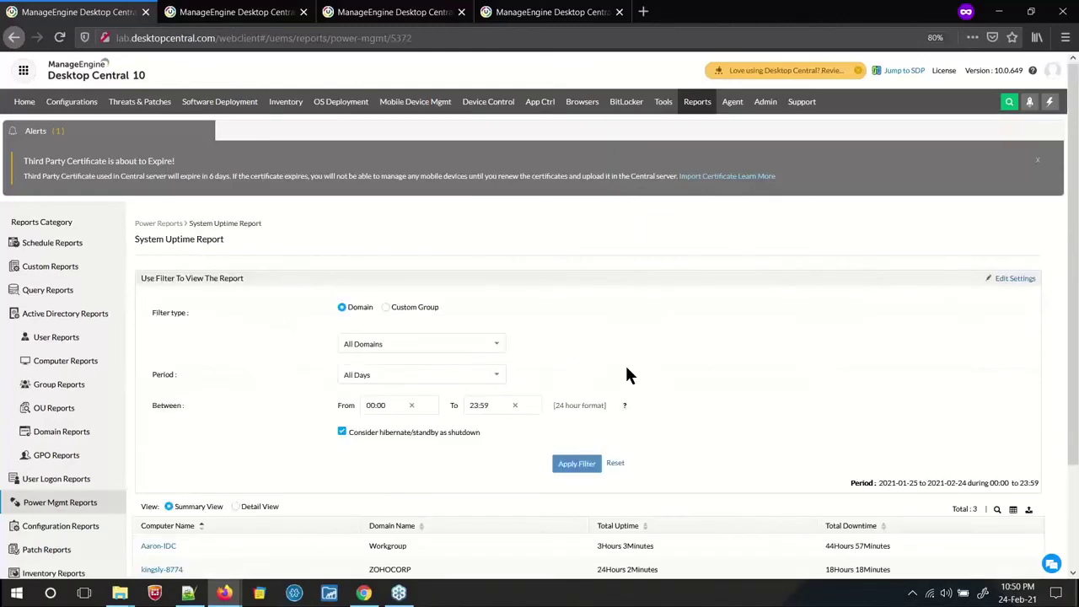
scroll(690, 366, down, 1)
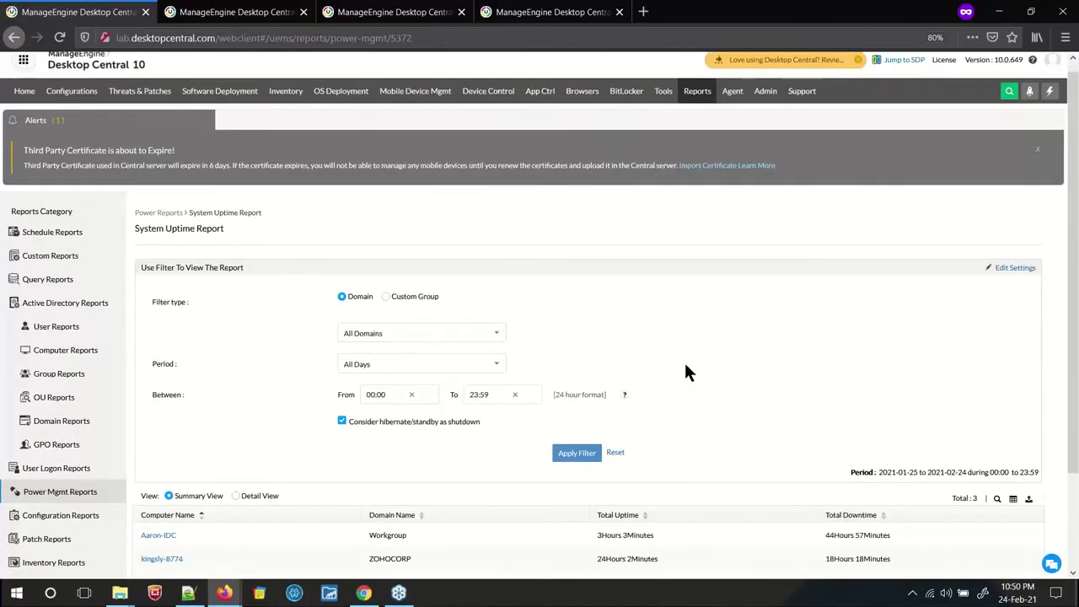
scroll(686, 367, down, 3)
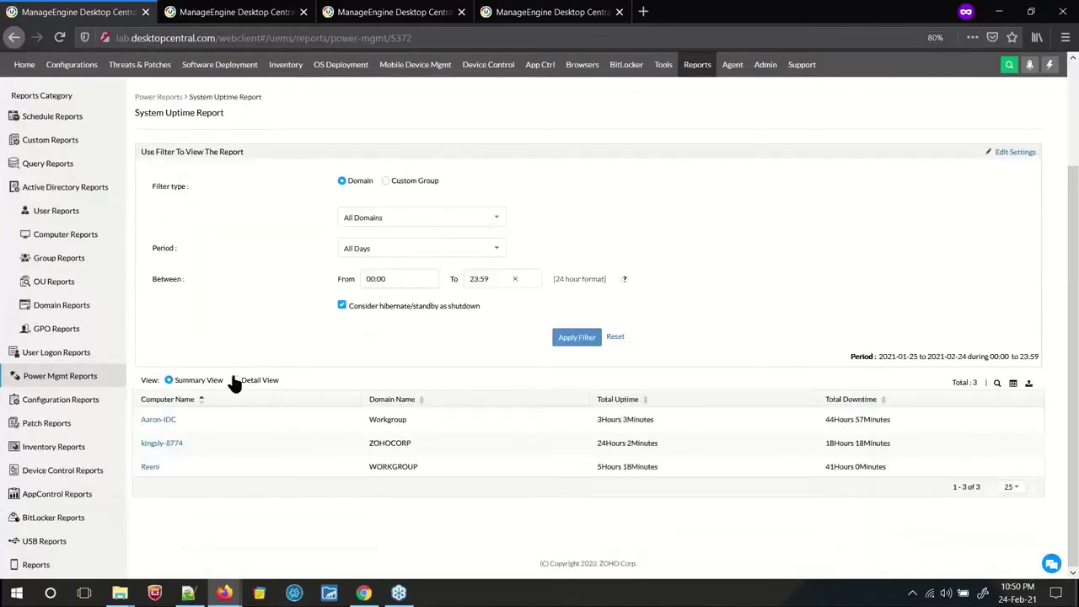
click(236, 381)
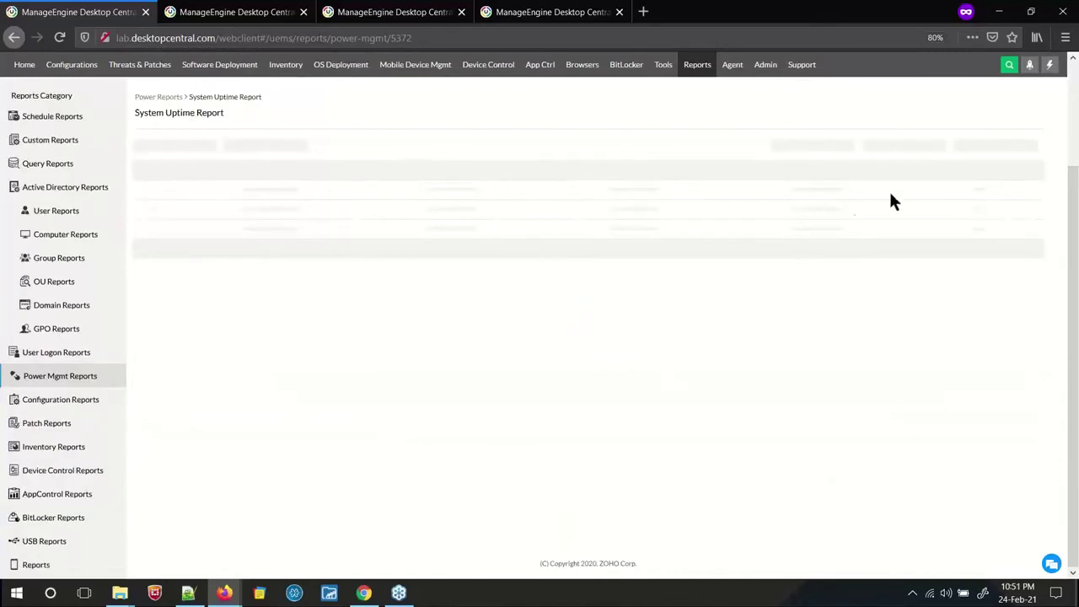
Examine the startup, shutdown, last contact and uptime details of each computer in the System Uptime Report
scroll(784, 402, down, 3)
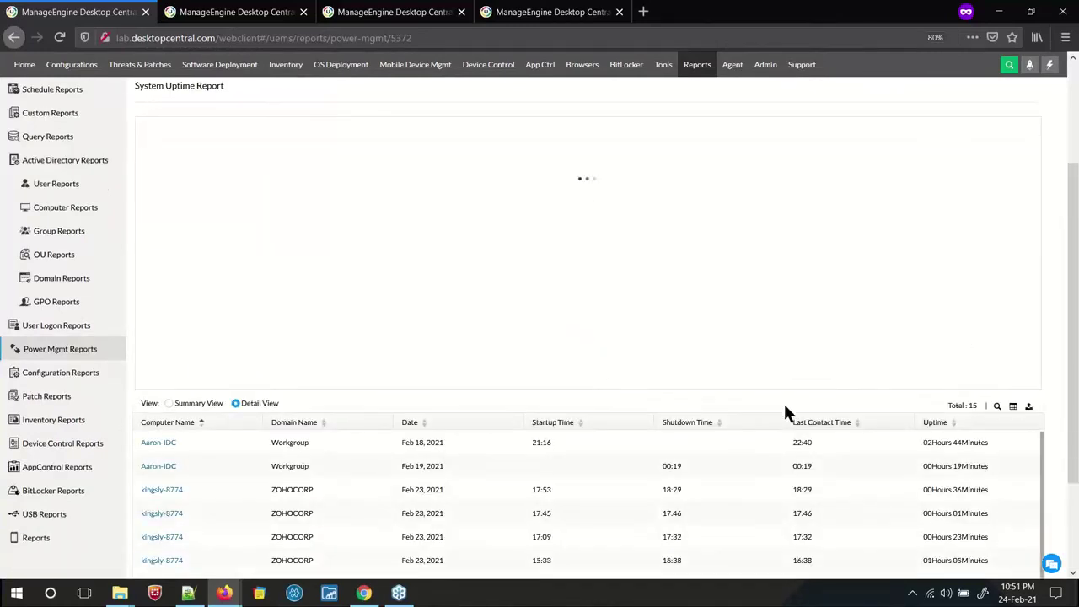
scroll(908, 388, down, 1)
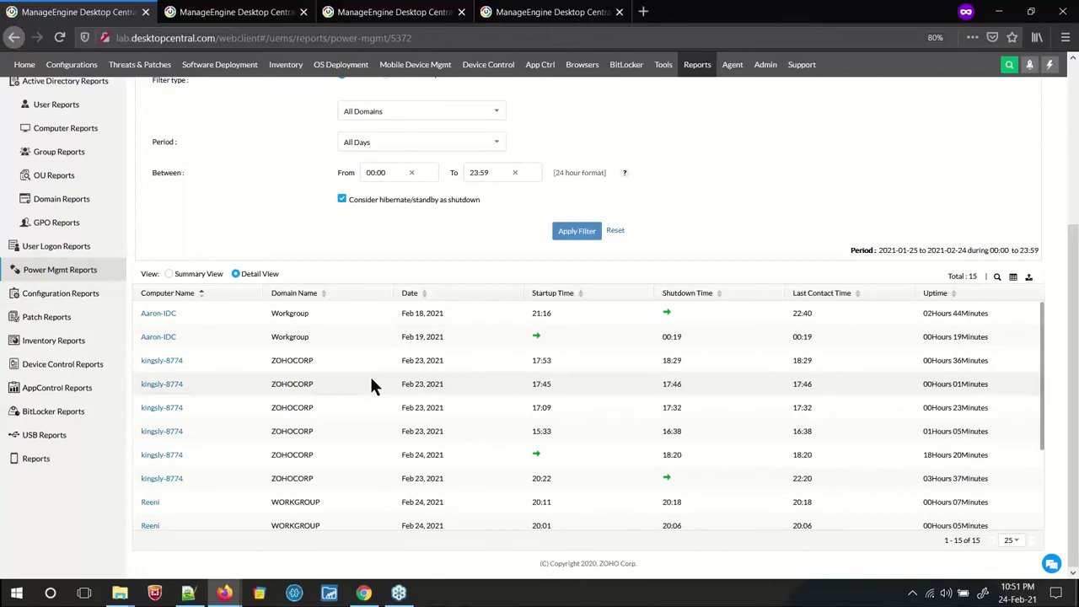
scroll(369, 383, up, 5)
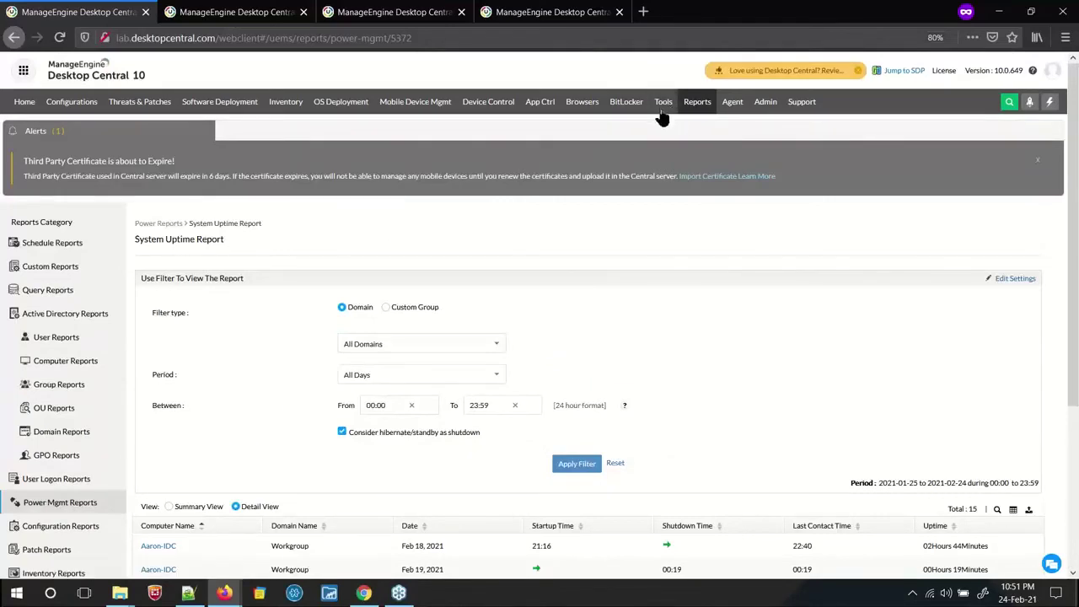
Open a new scheduled task in the Remote Shutdown tool and review its operation, shutdown mode, timeout, message and target options
click(662, 106)
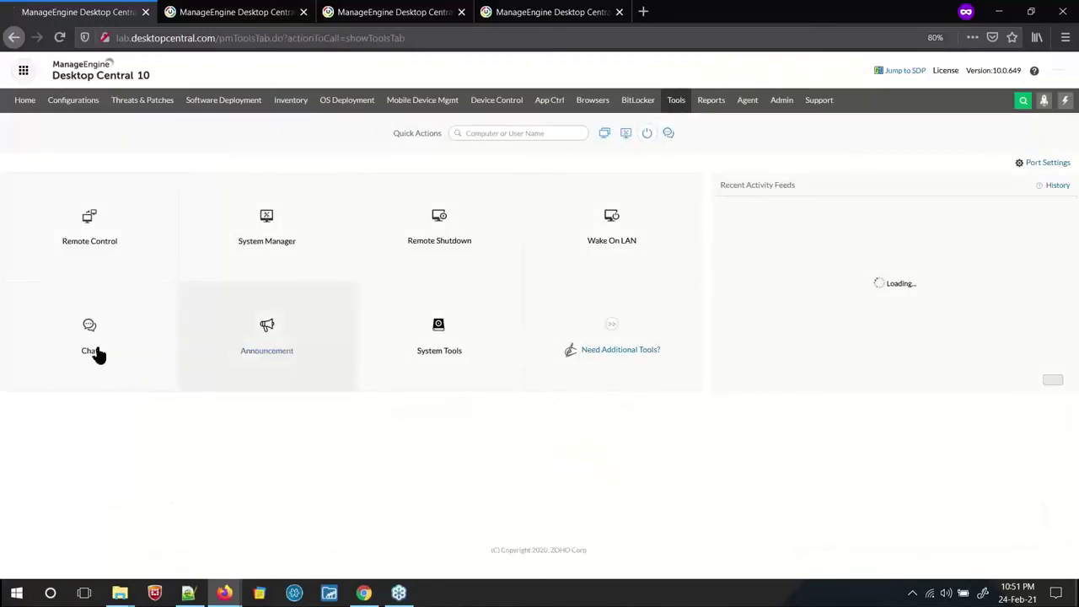
click(465, 228)
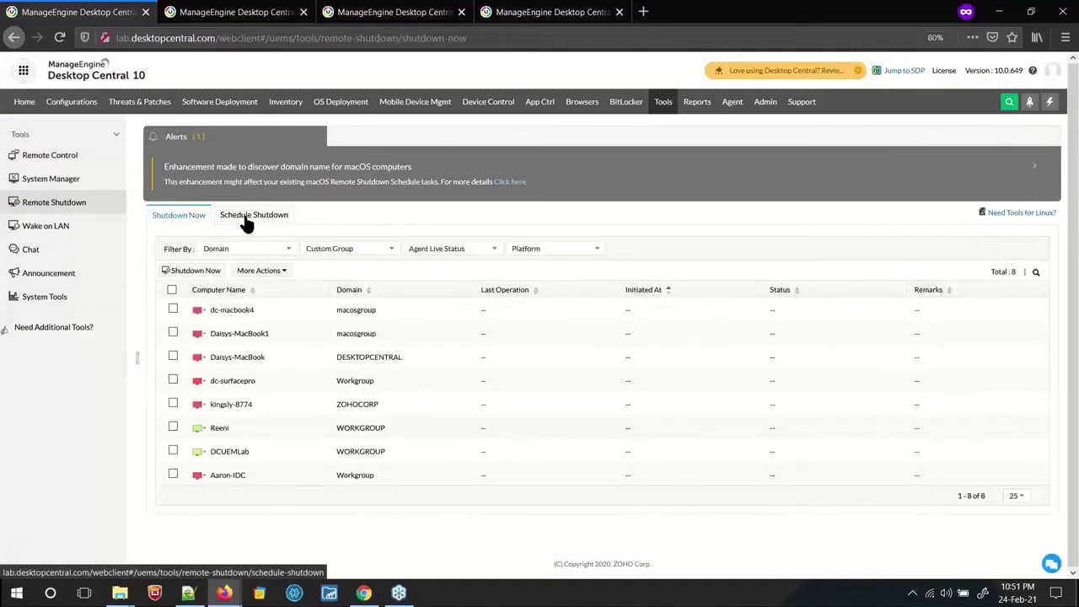
click(245, 221)
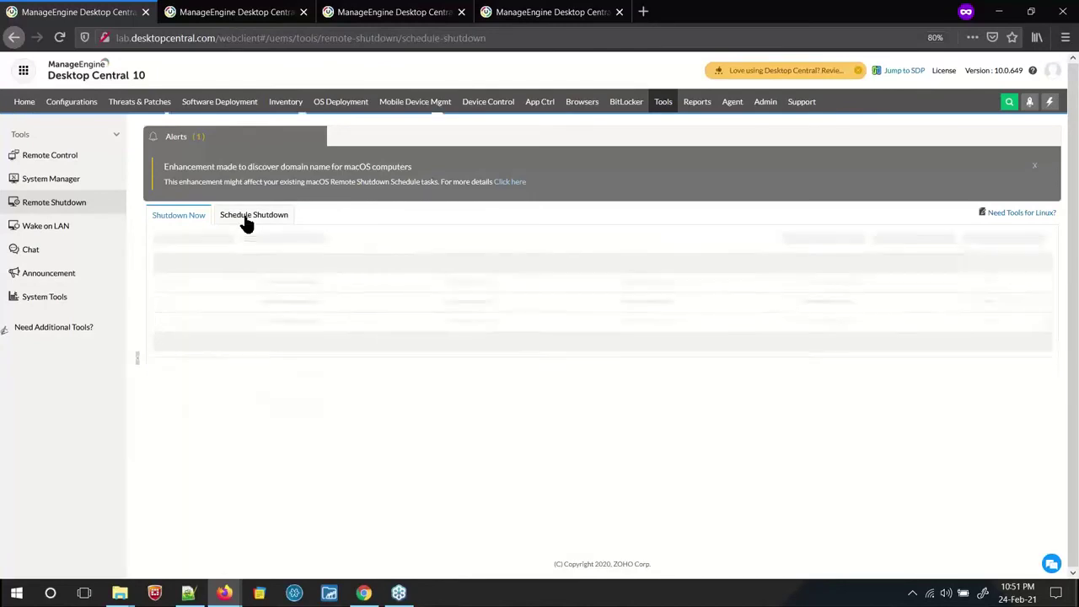
click(194, 241)
click(190, 265)
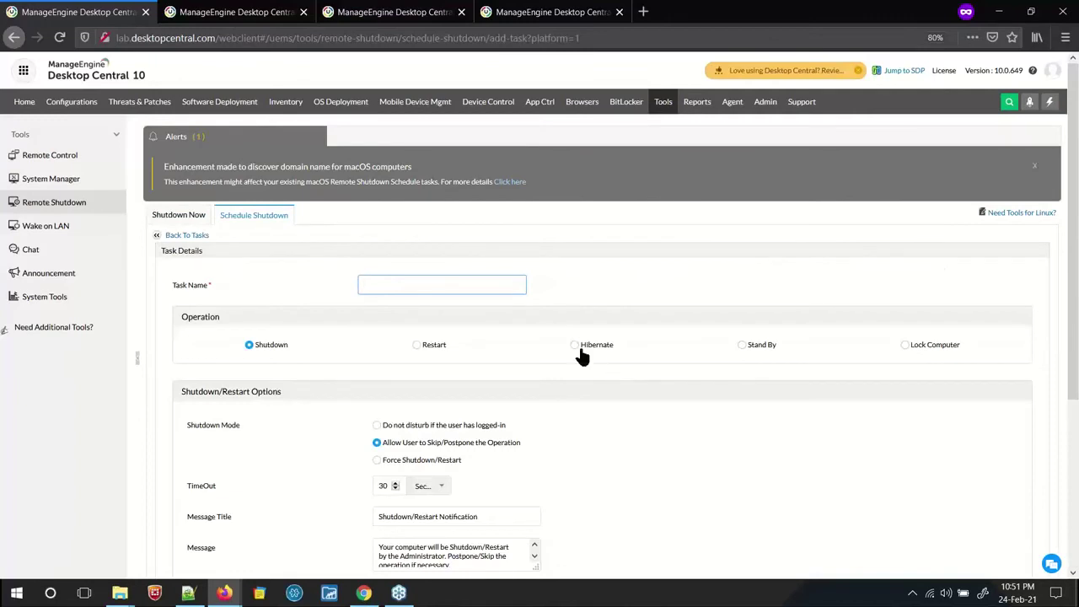
scroll(474, 403, down, 3)
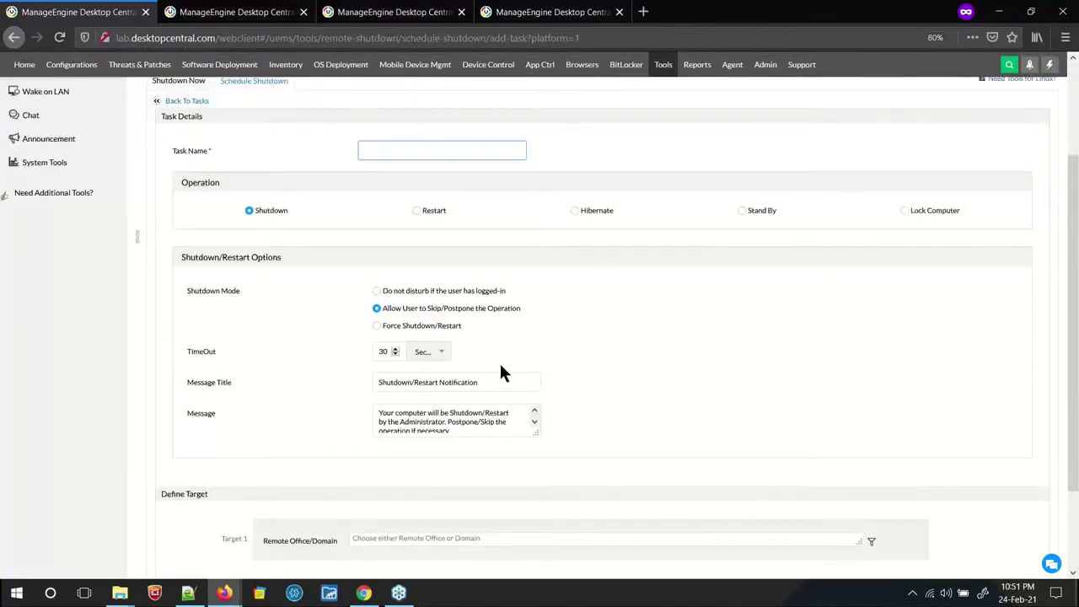
scroll(501, 373, down, 3)
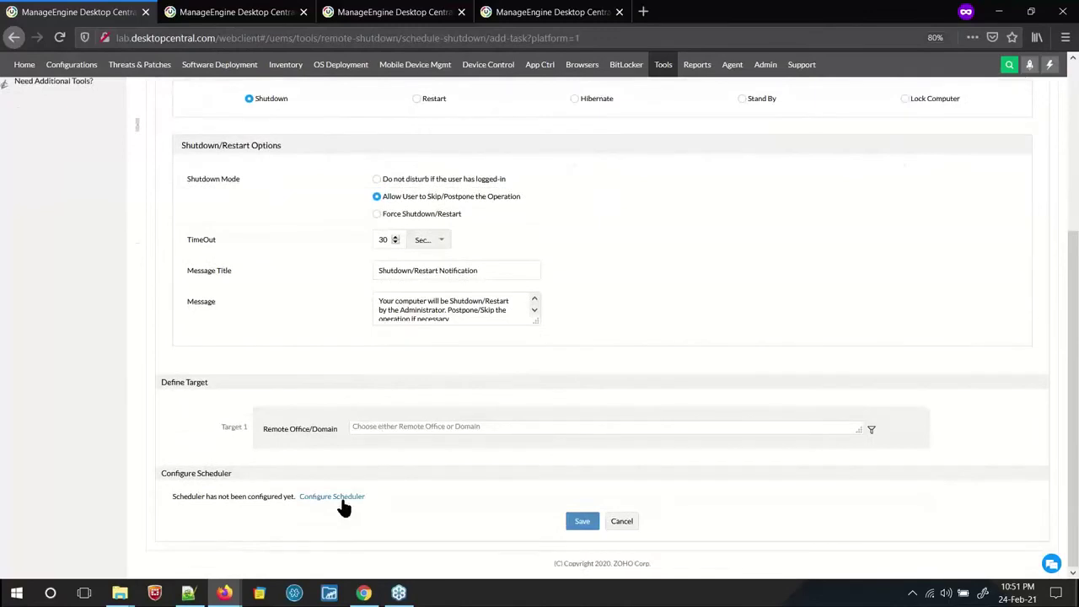
Review the scheduler settings of the shutdown task and cancel without configuring a schedule
click(340, 495)
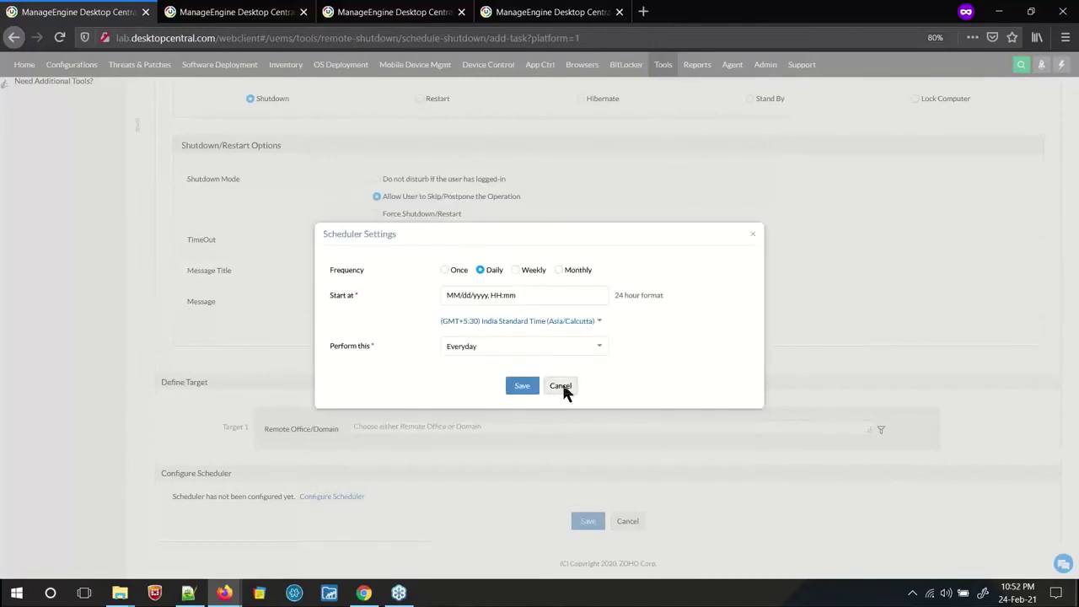
click(562, 386)
scroll(261, 345, up, 5)
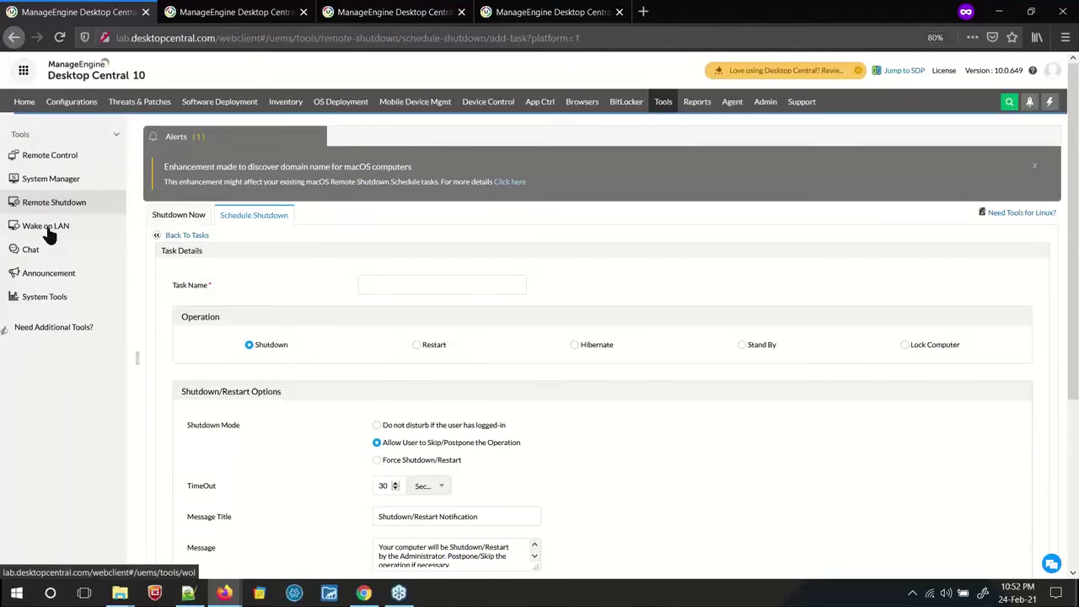
Open the Schedule Wake Up task form in Wake on LAN, then check the Productivity Reports slide and return
click(49, 236)
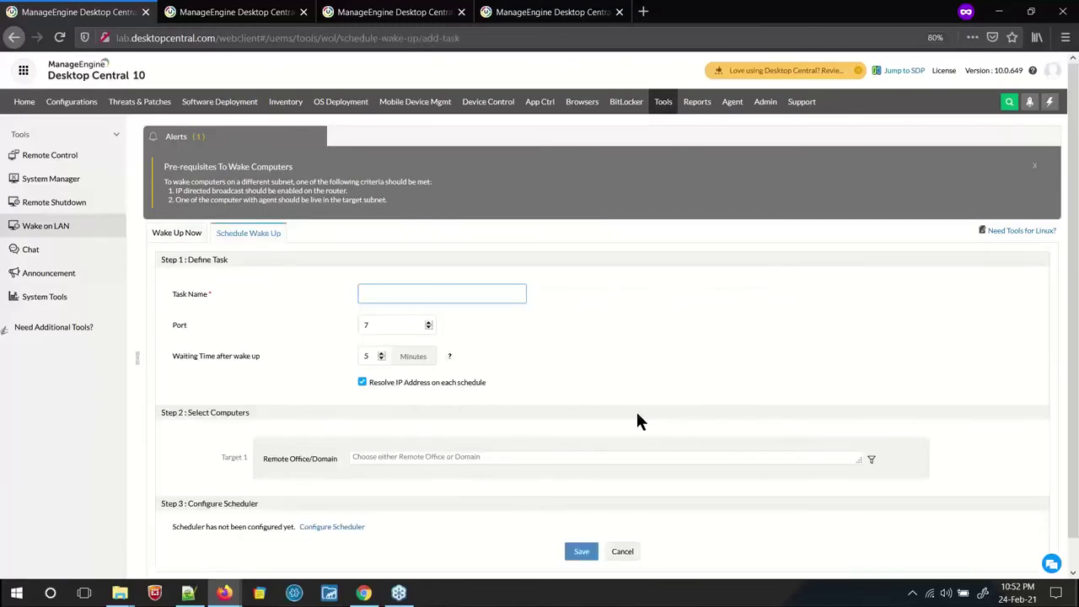
key(alt+Tab)
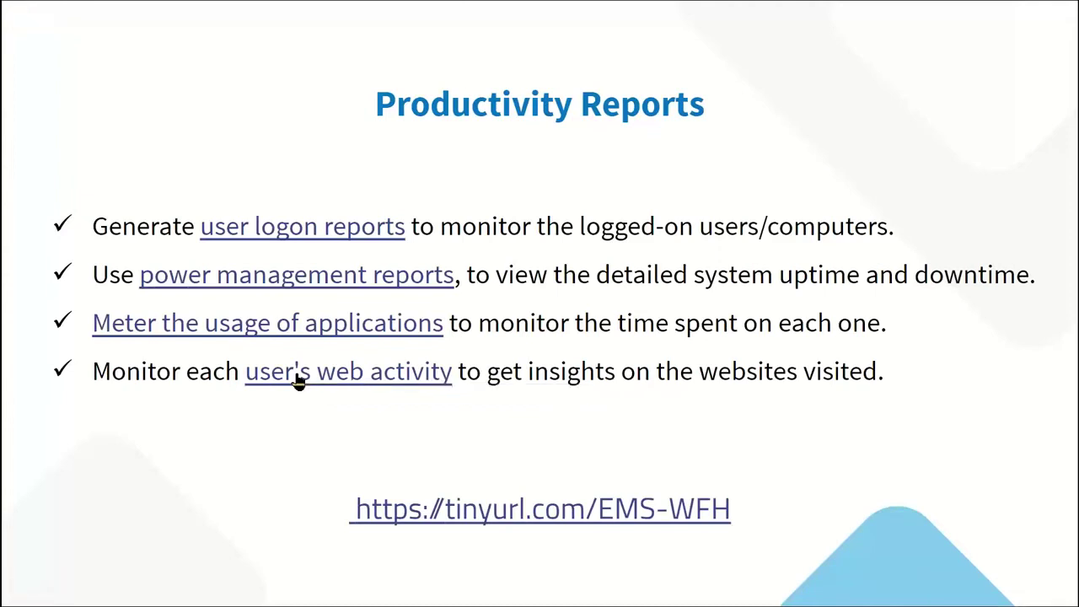
key(alt+Tab)
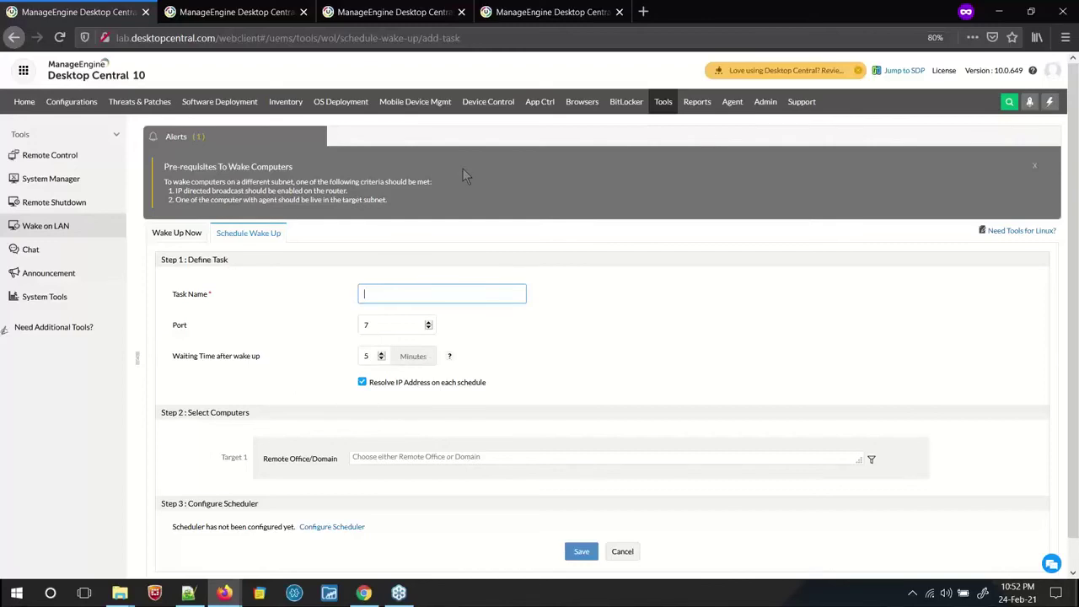
Open the inventory's Software Metering, start a rule for 64 bit HP CIO(21.2.1), and return to the rules list without adding it
click(285, 103)
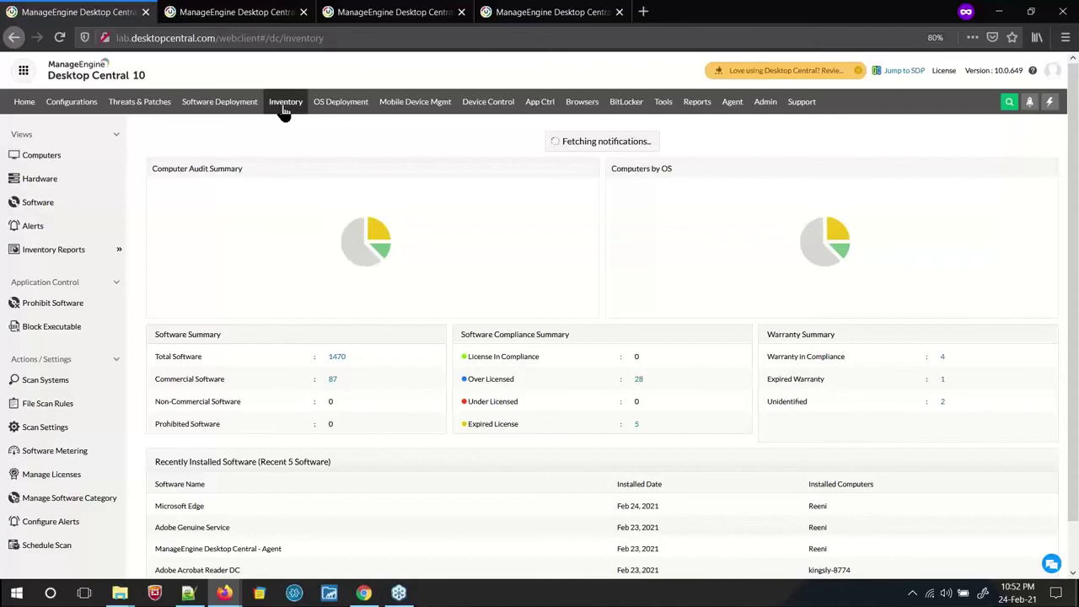
click(42, 451)
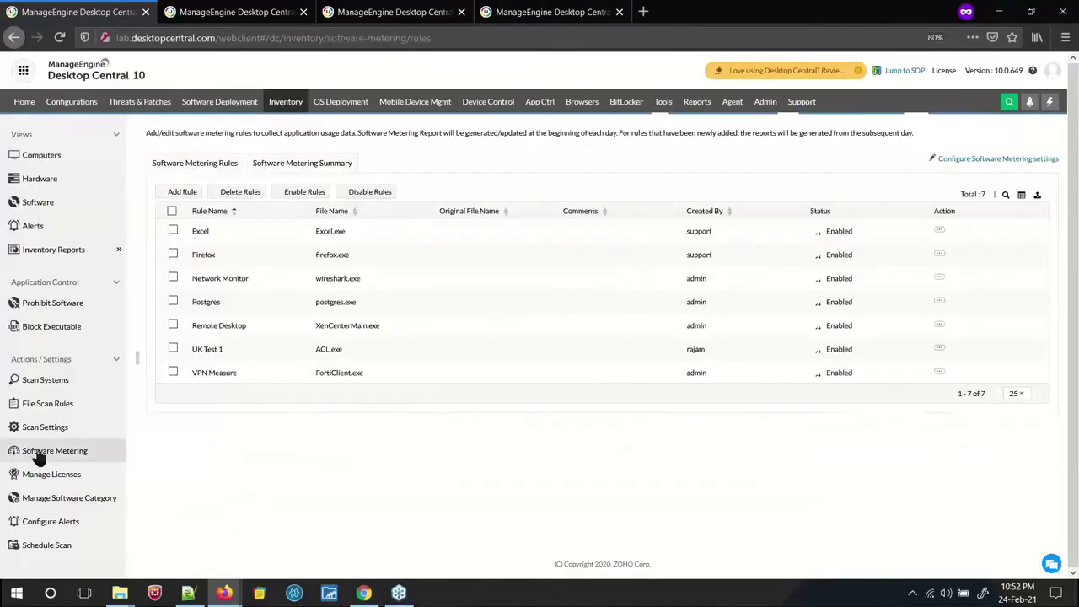
click(178, 192)
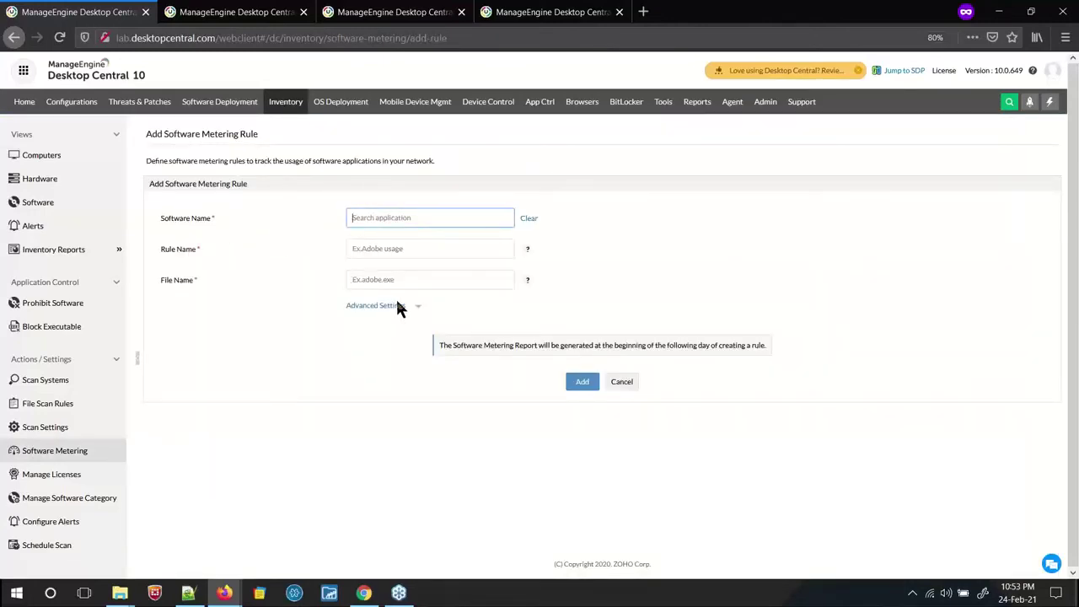
click(387, 211)
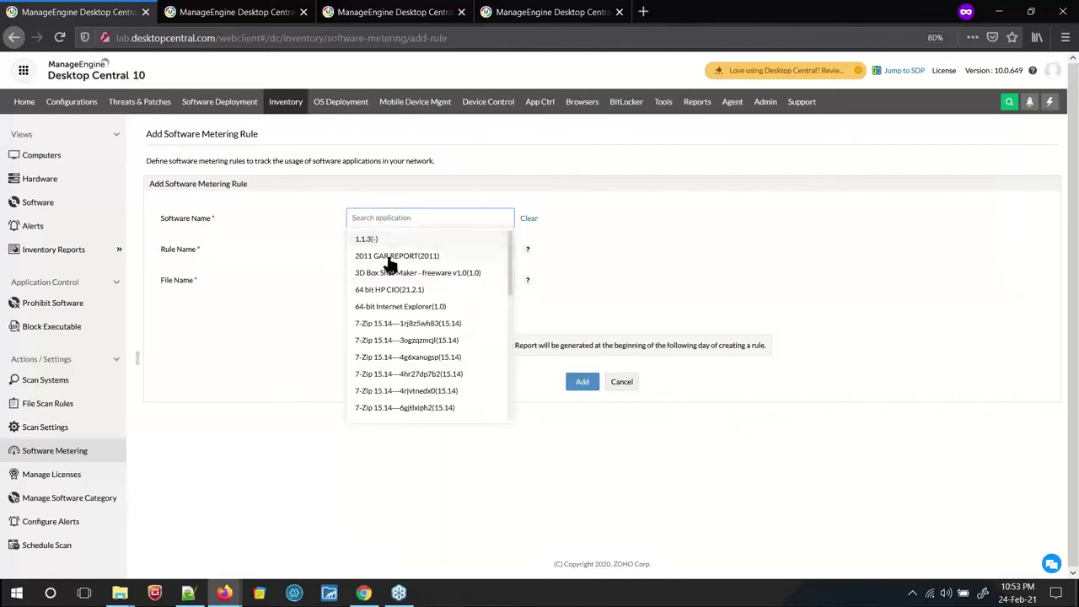
click(390, 284)
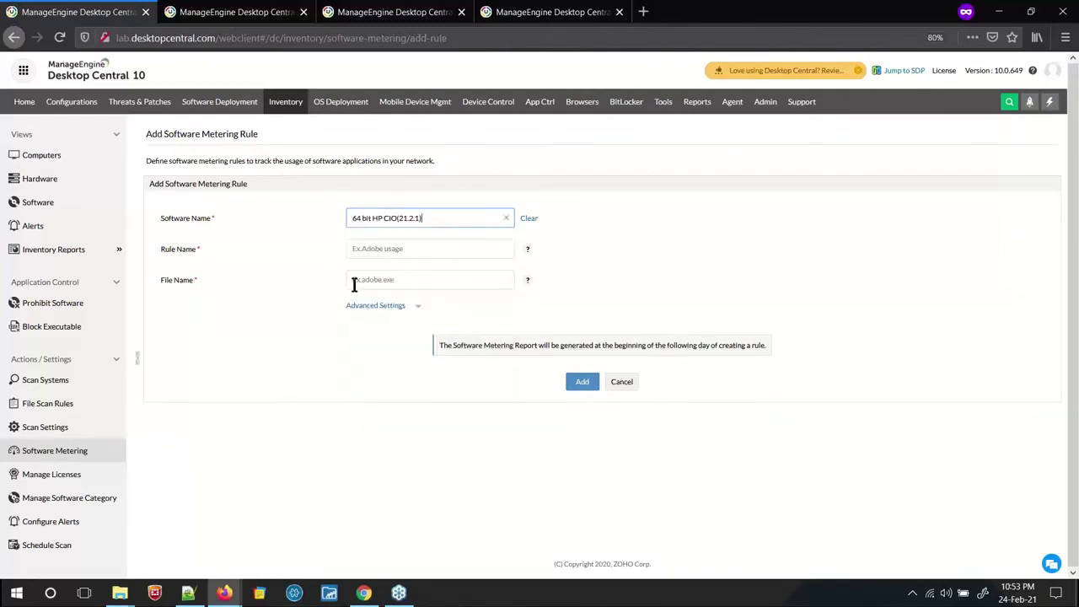
click(53, 454)
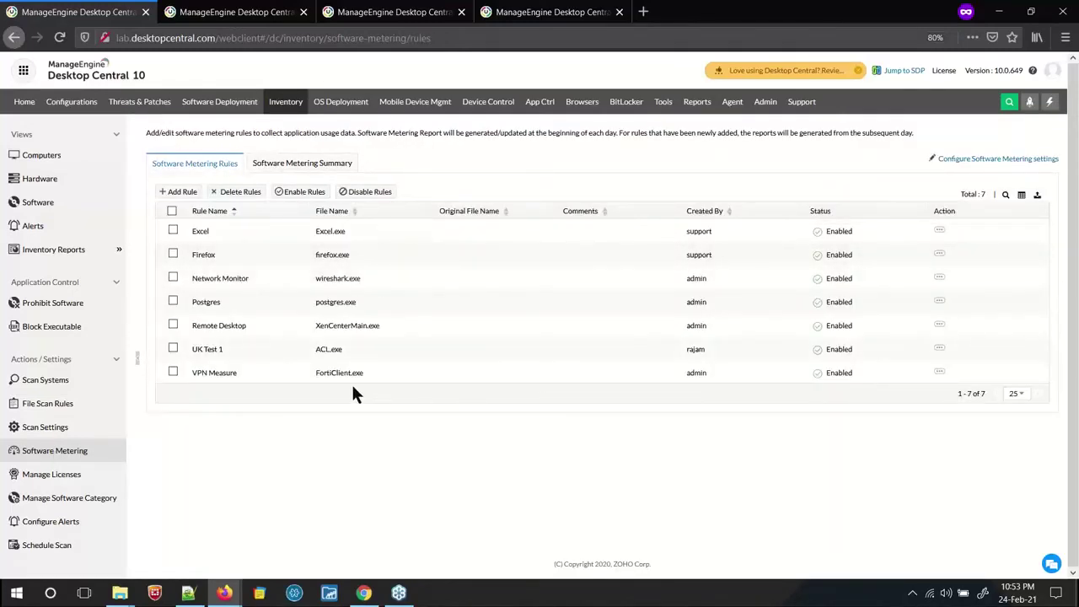
Open the VPN Measure metering rule for editing, review its file name FortiClient.exe and return to the rules list without updating
click(939, 373)
click(899, 349)
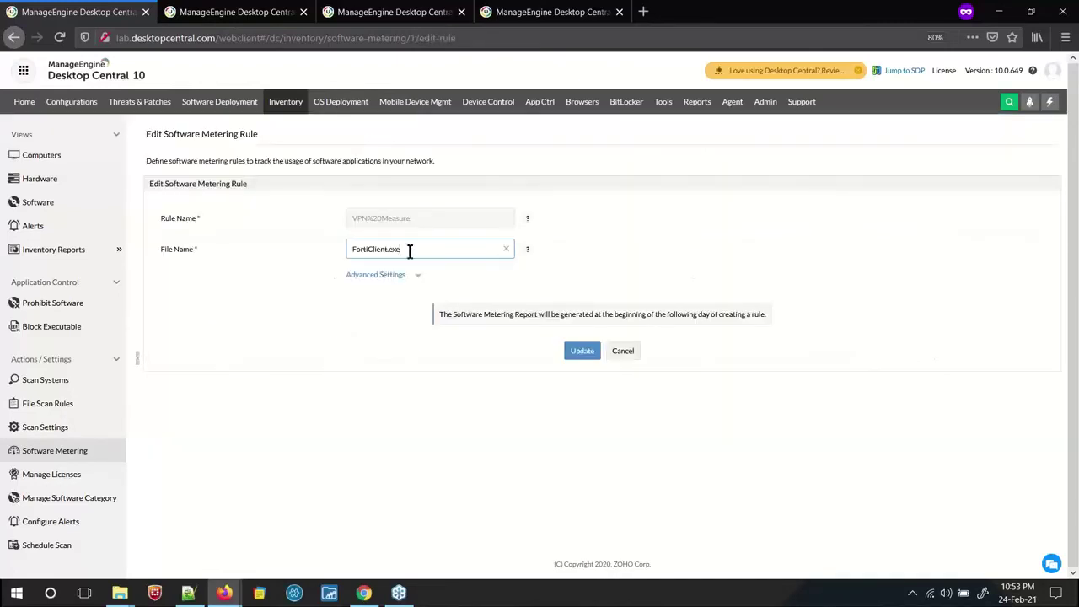
drag(410, 250, 345, 249)
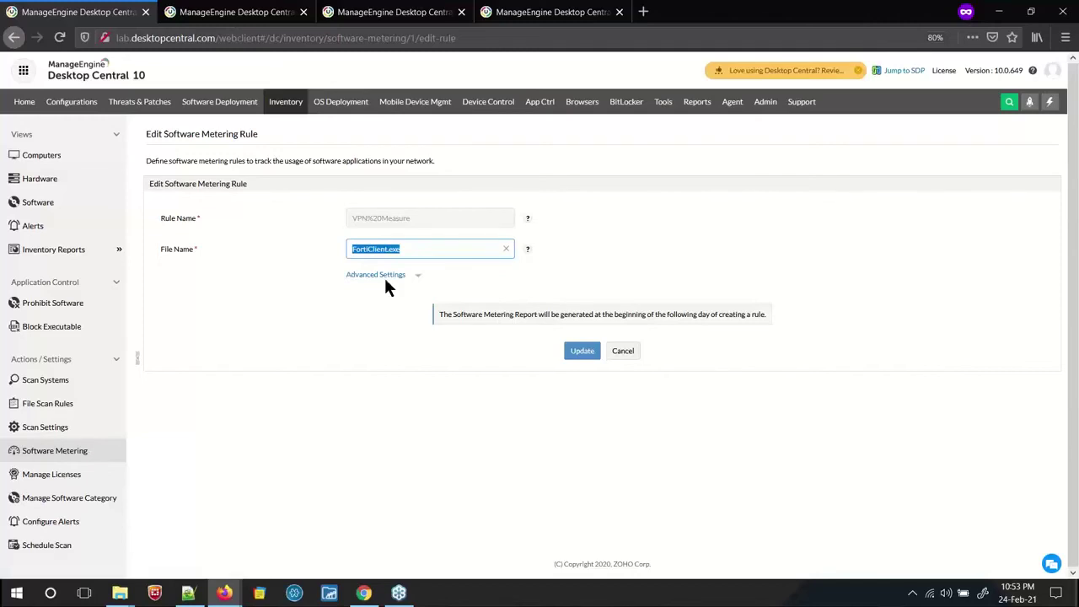
click(51, 462)
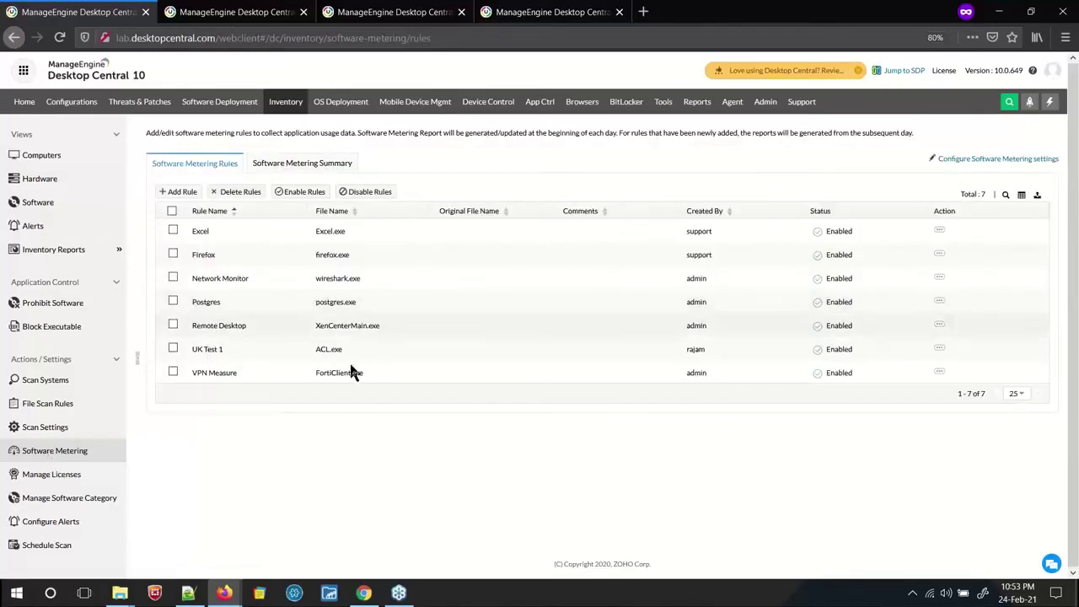
drag(312, 372, 371, 381)
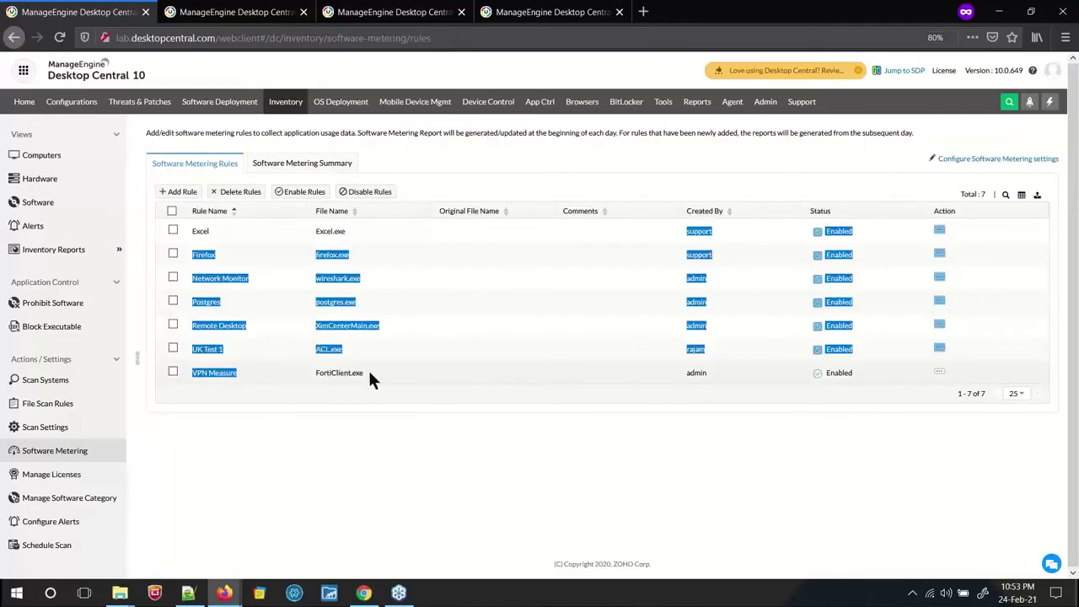
double_click(368, 372)
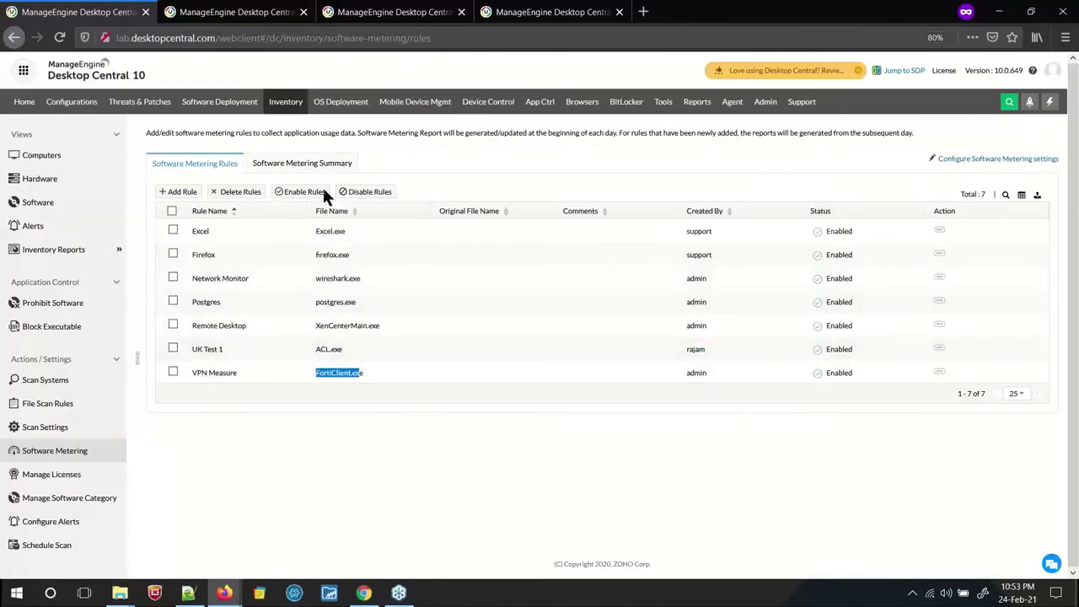
Open the Software Metering Summary and view the computers discovered under the VPN Measure rule with their usage
click(295, 165)
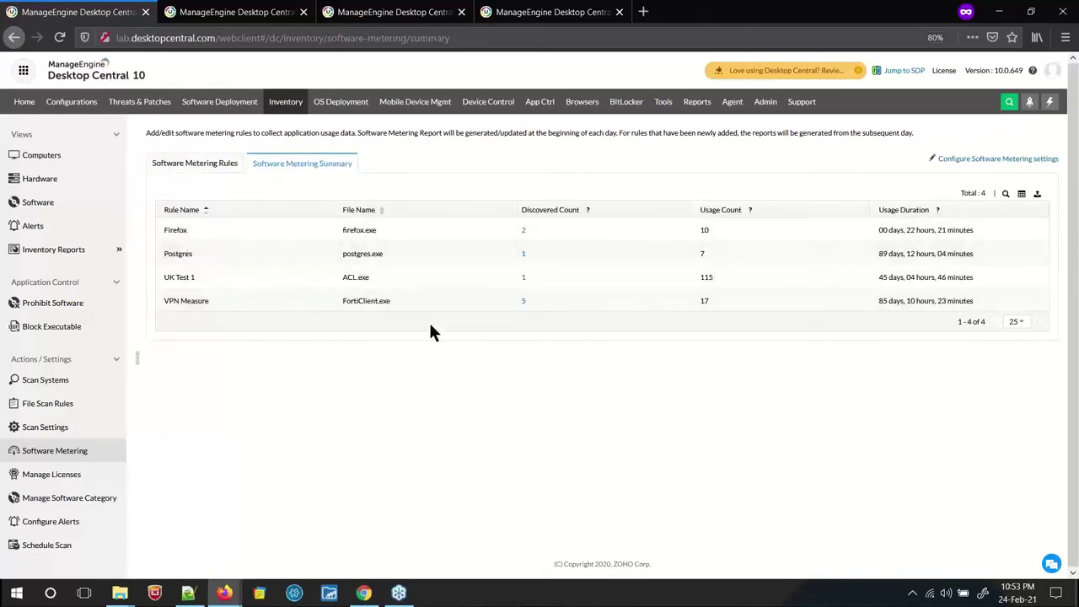
click(523, 304)
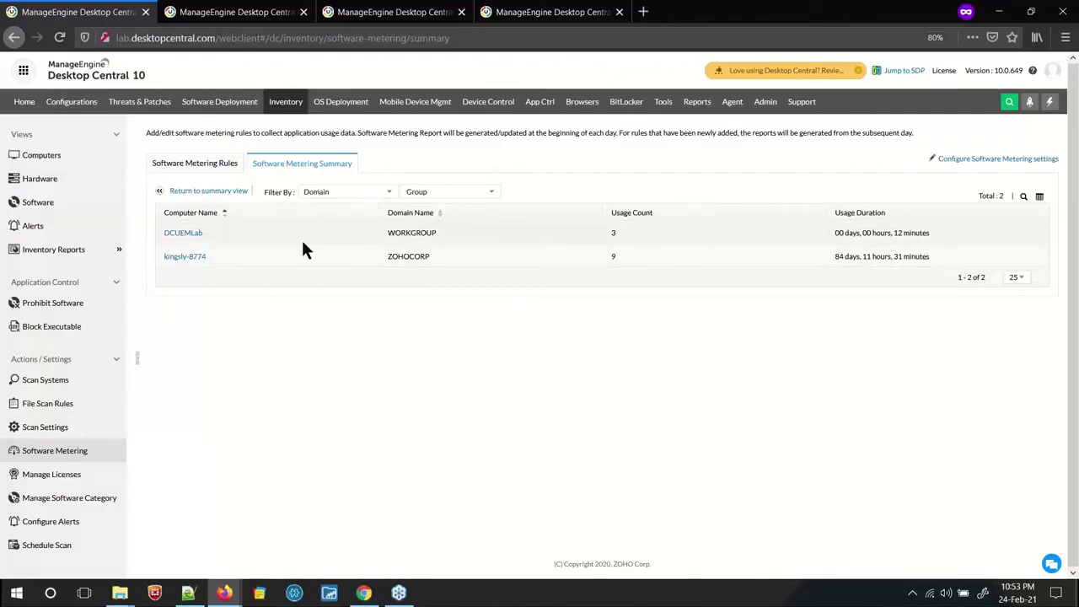
Review the Productivity Reports slide in the presentation and switch back to Desktop Central
key(alt+Tab)
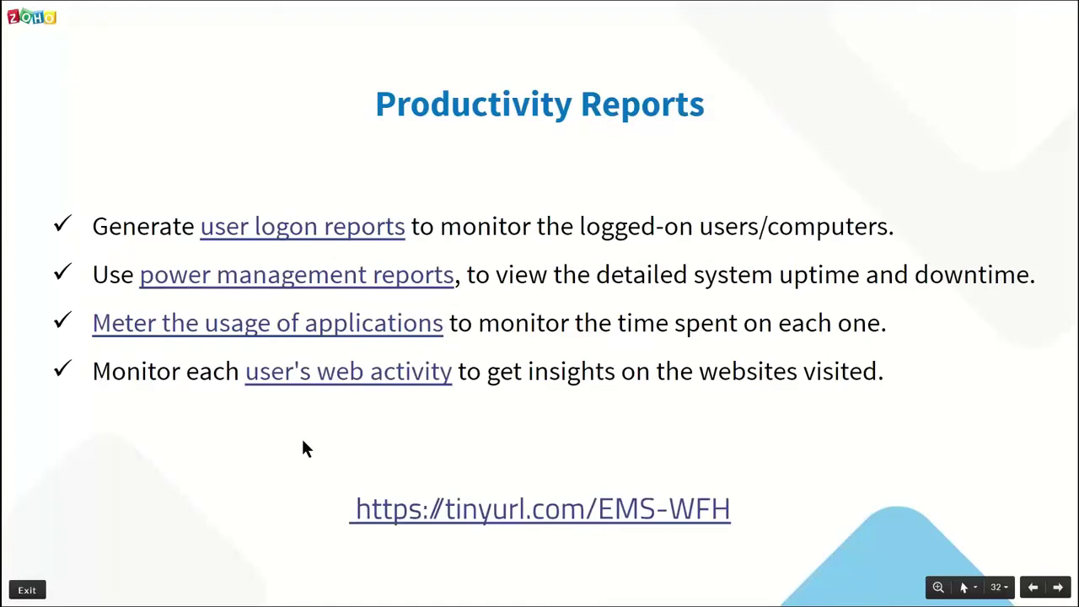
key(alt+Tab)
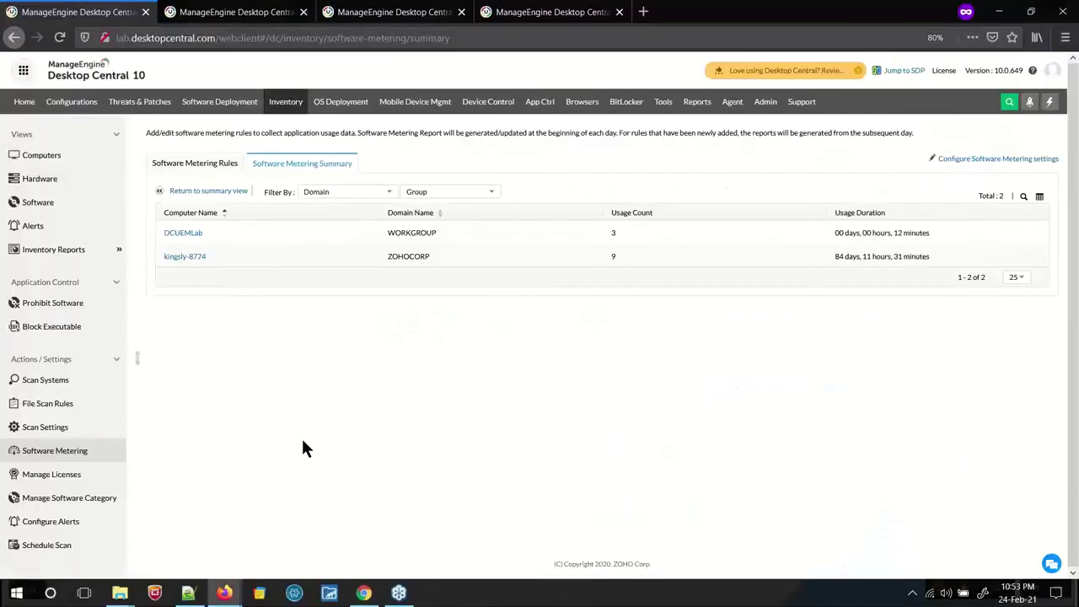
key(alt+Tab)
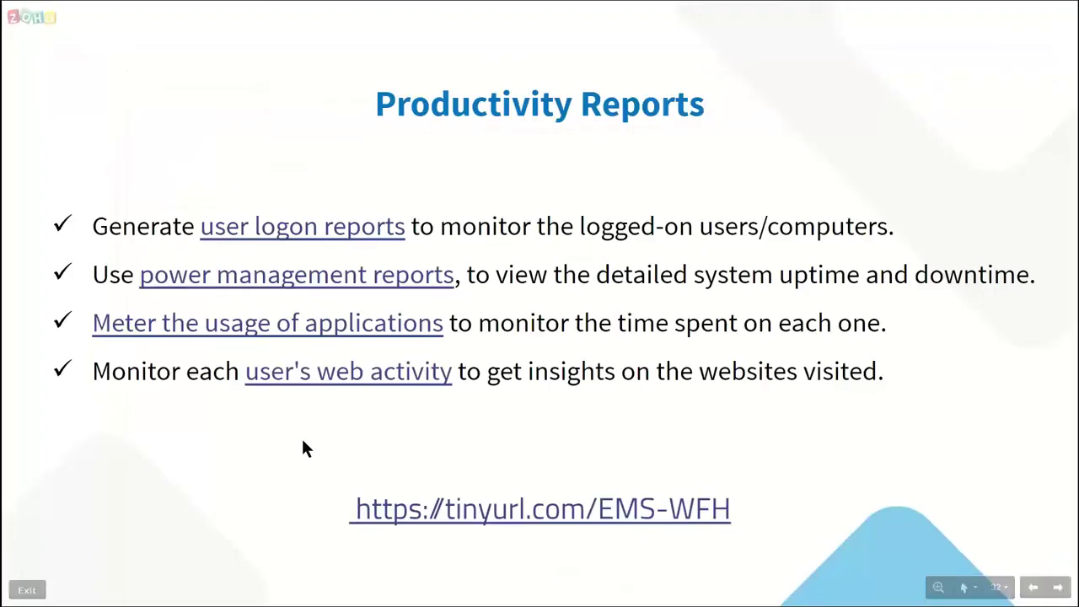
key(alt+Tab)
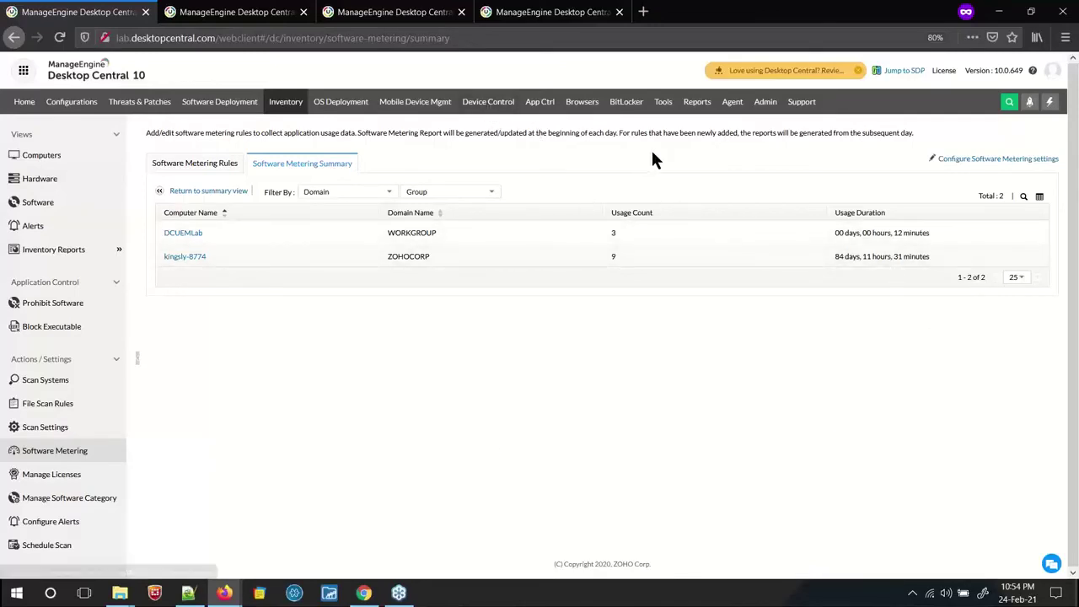
Open the Browser Security add-on settings and review the options for tracking users' web activity and intranet web activity
click(580, 102)
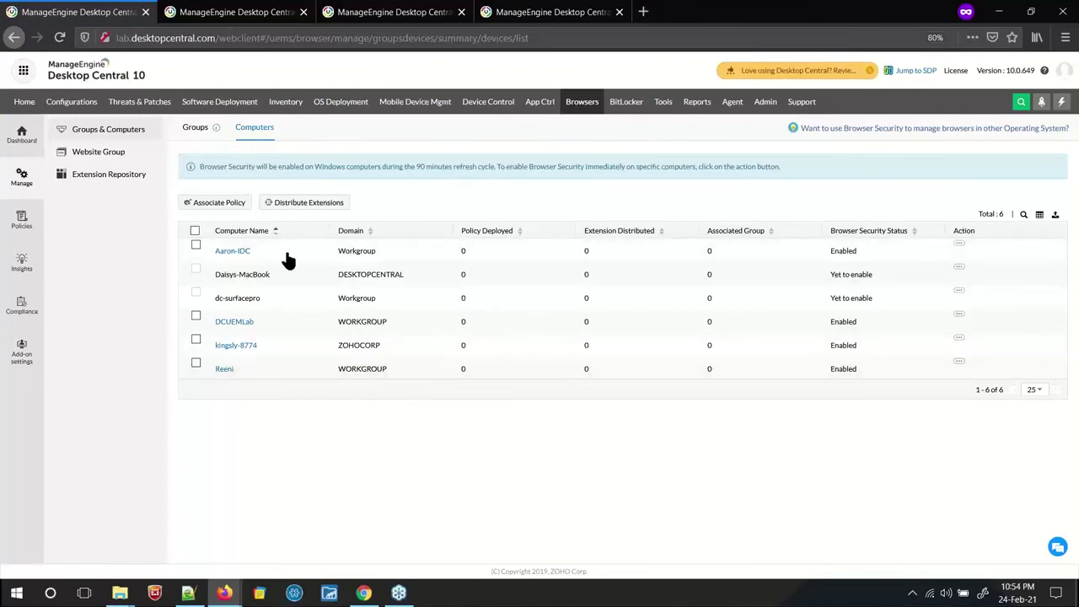
click(19, 358)
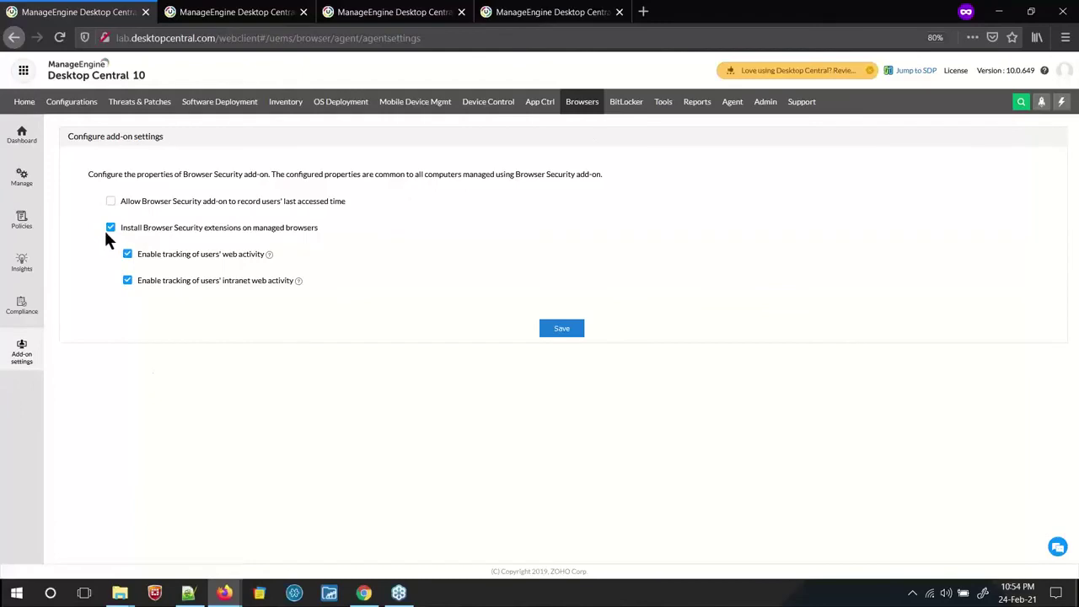
drag(138, 257, 257, 258)
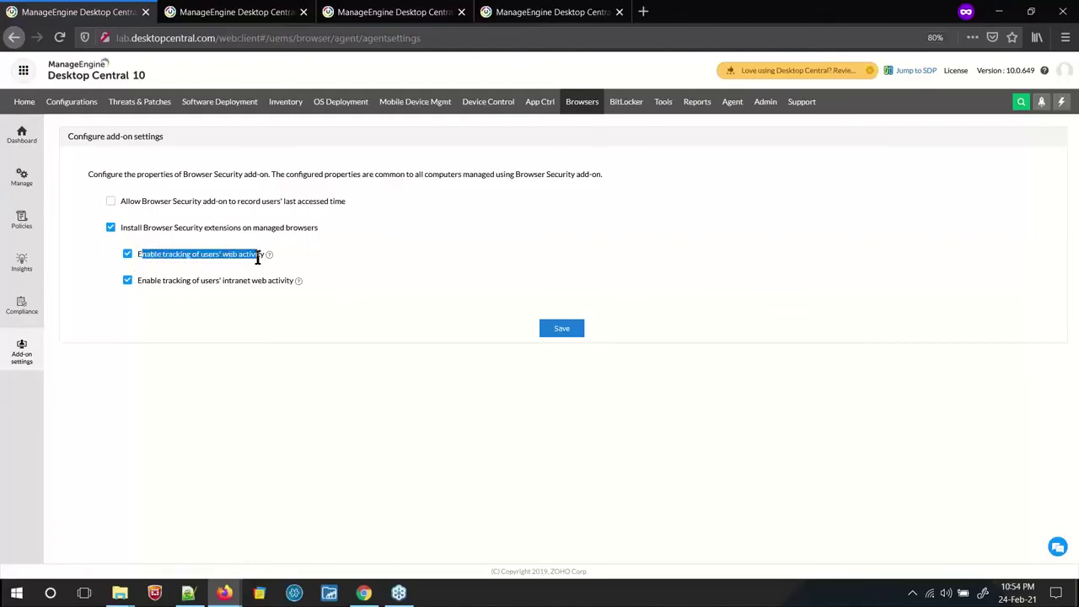
drag(197, 281, 287, 281)
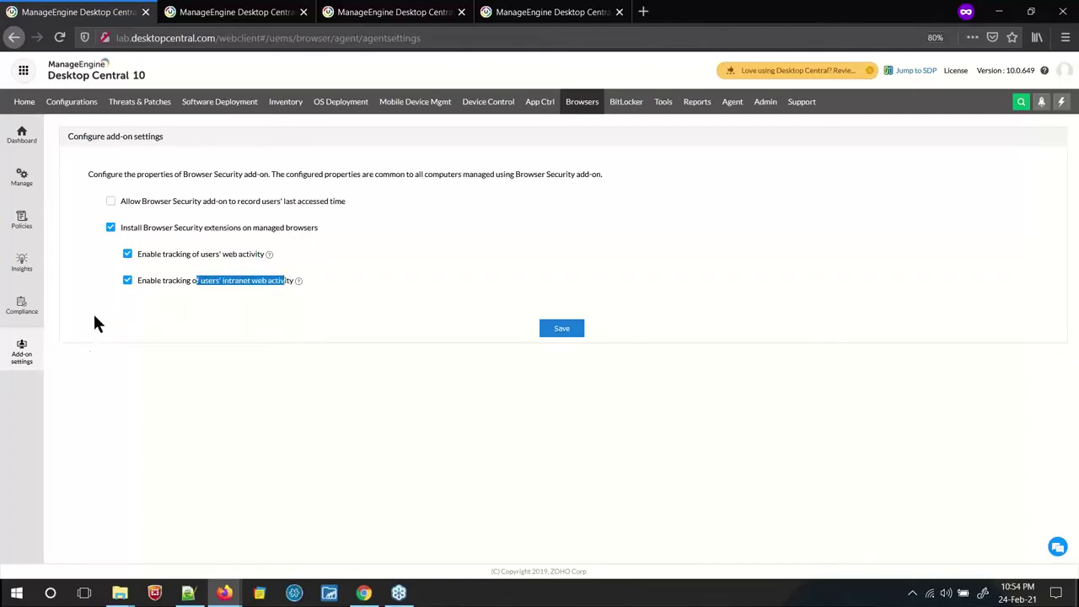
Look through the browser management, compliance and policy sections, and check the extensions and policies of the ZOHOCORP computer
click(22, 178)
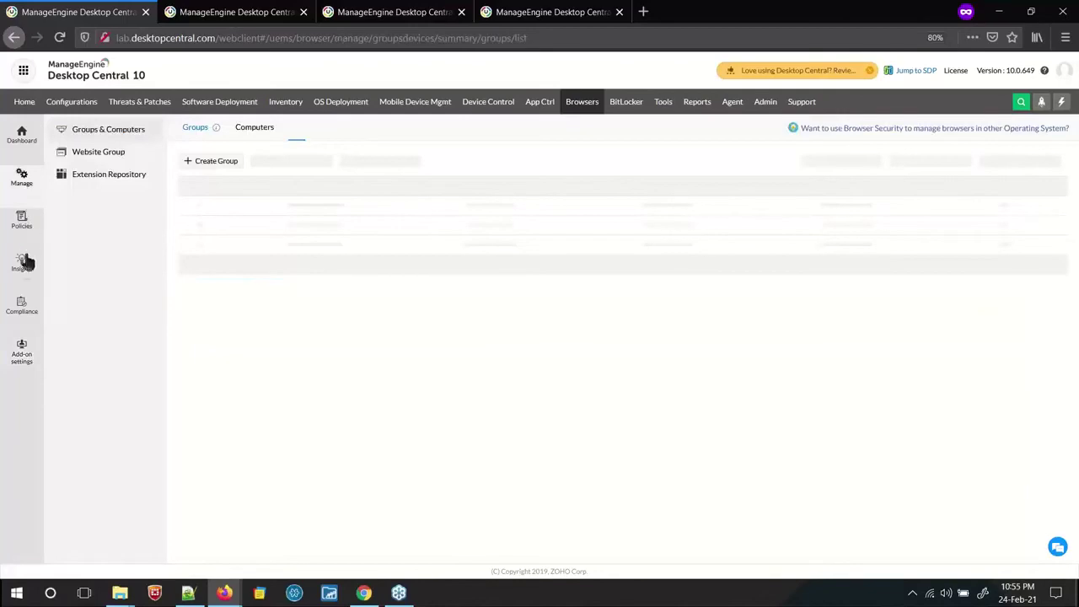
click(18, 314)
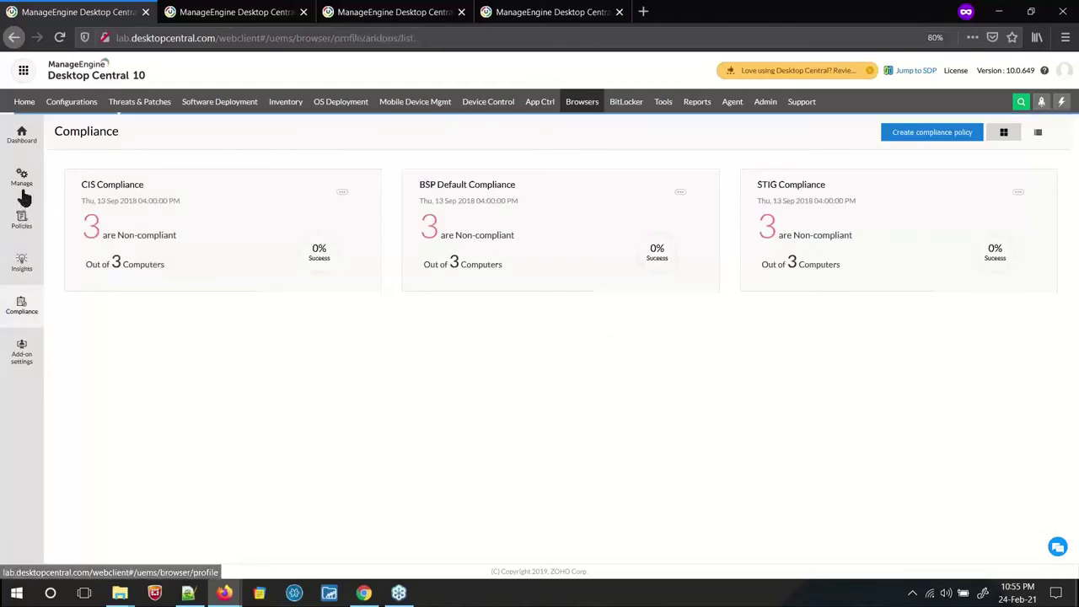
click(21, 193)
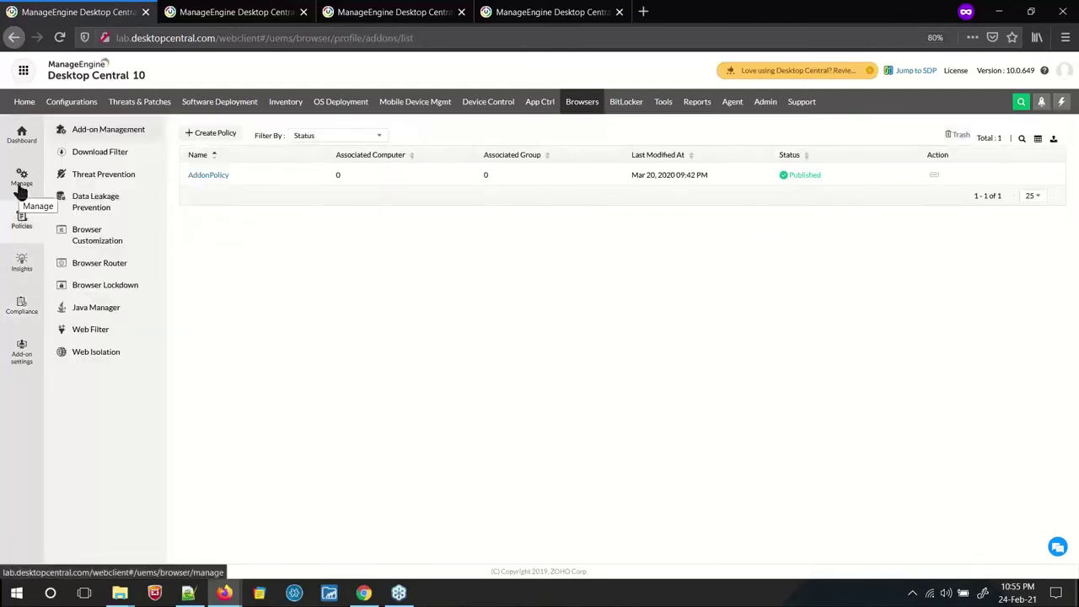
click(21, 178)
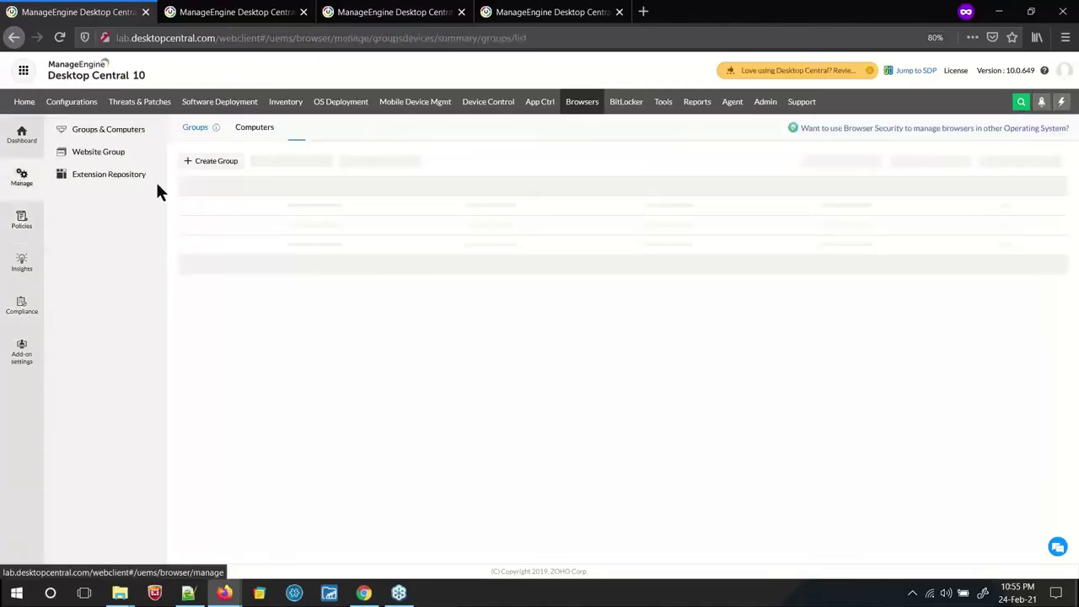
click(252, 130)
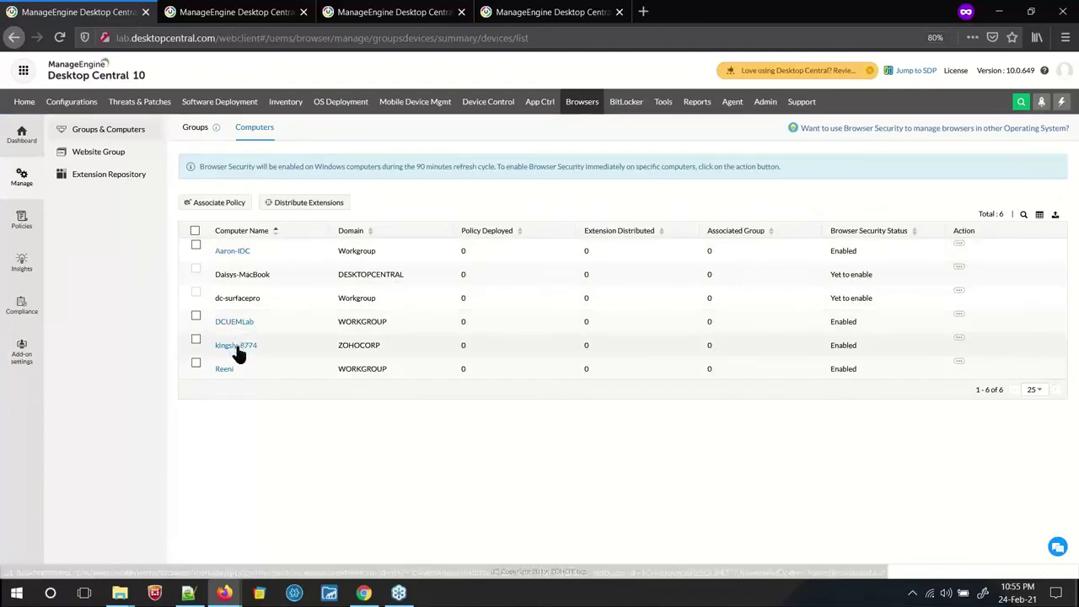
click(236, 345)
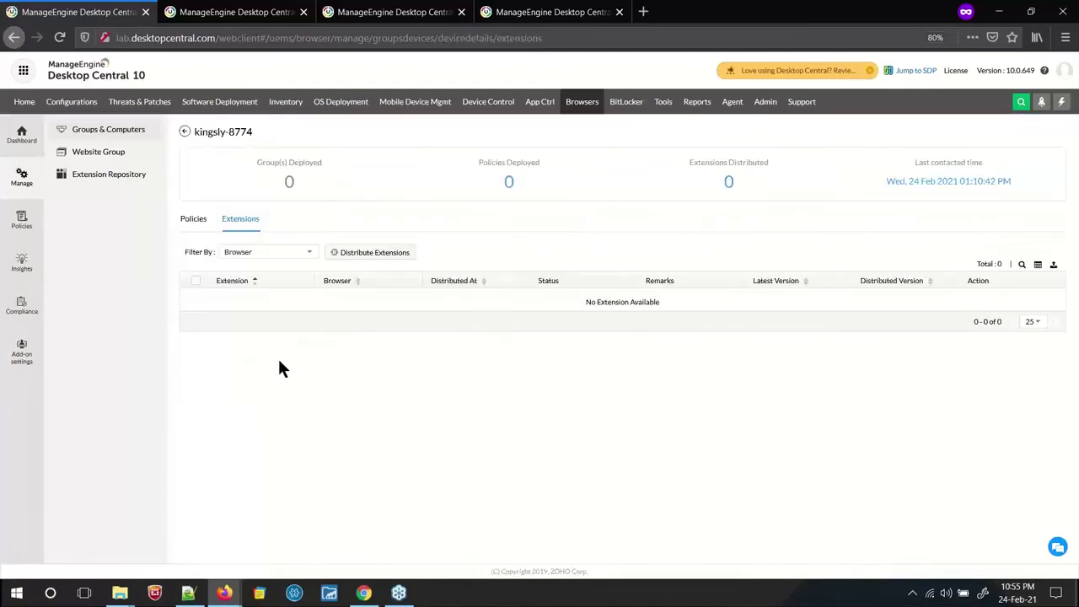
click(193, 226)
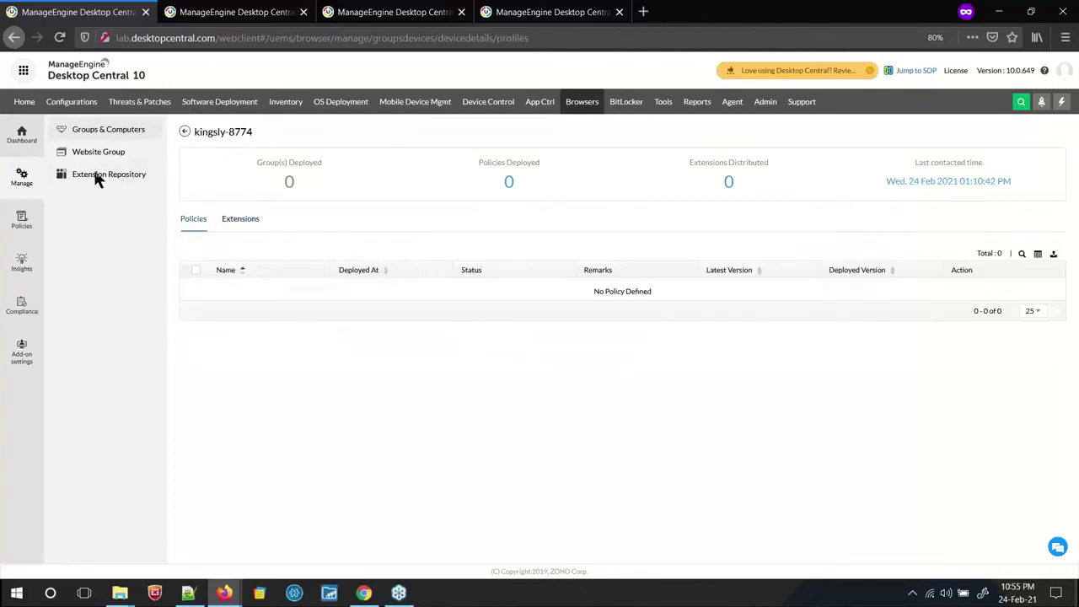
Open the browser insights for computer DCUEMLab and view its plugins and web activity
click(24, 268)
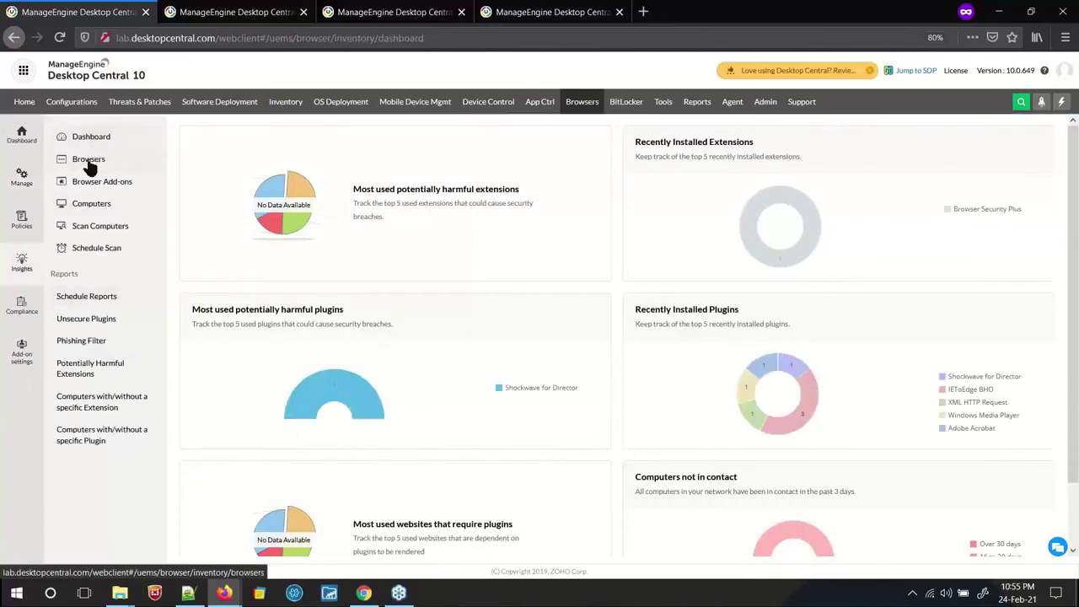
click(101, 205)
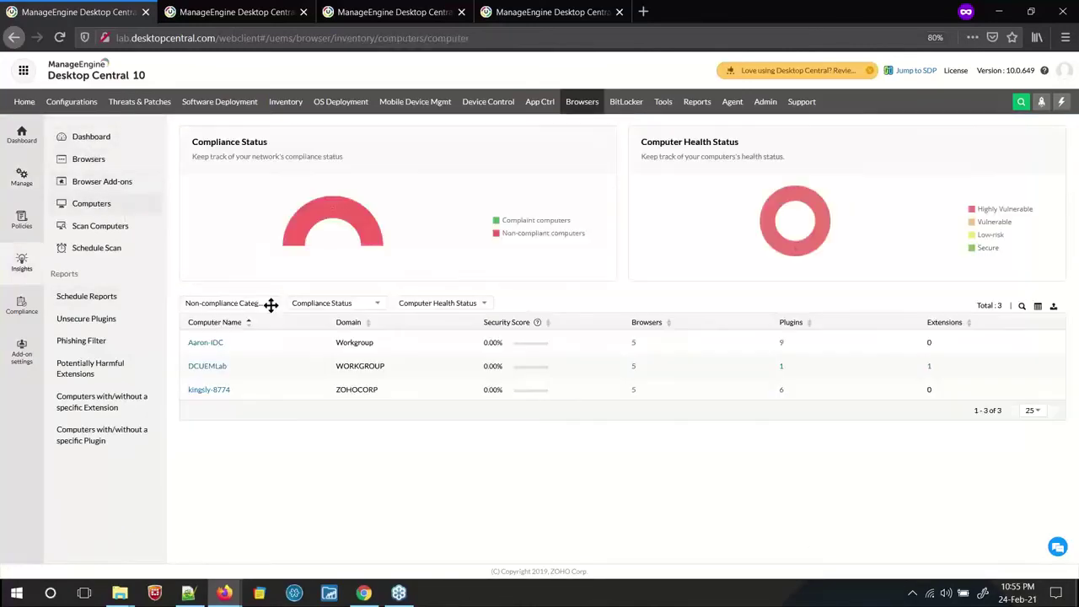
click(208, 368)
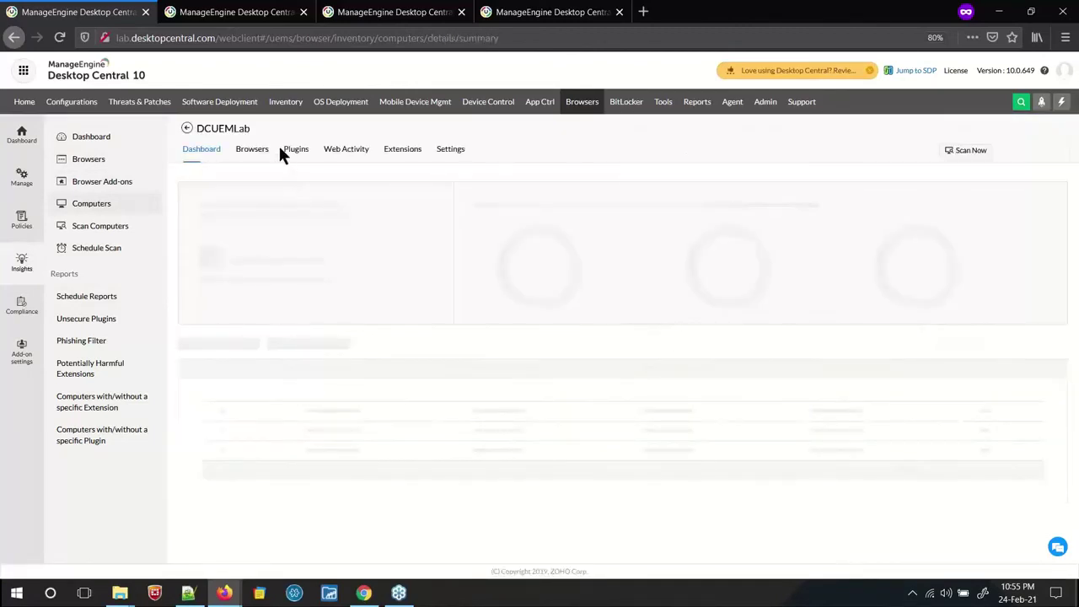
click(343, 157)
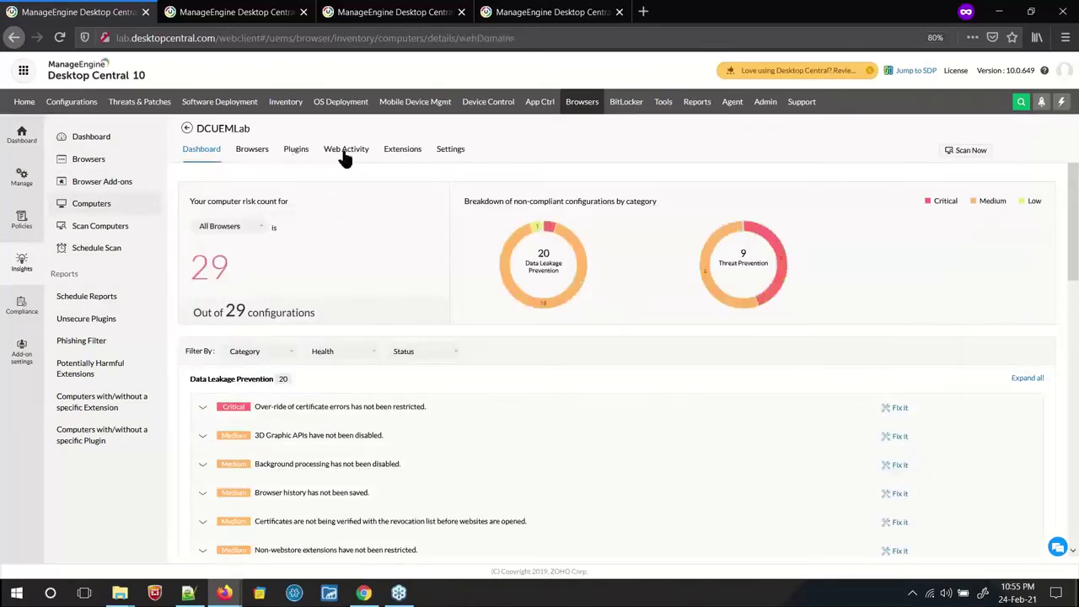
click(400, 160)
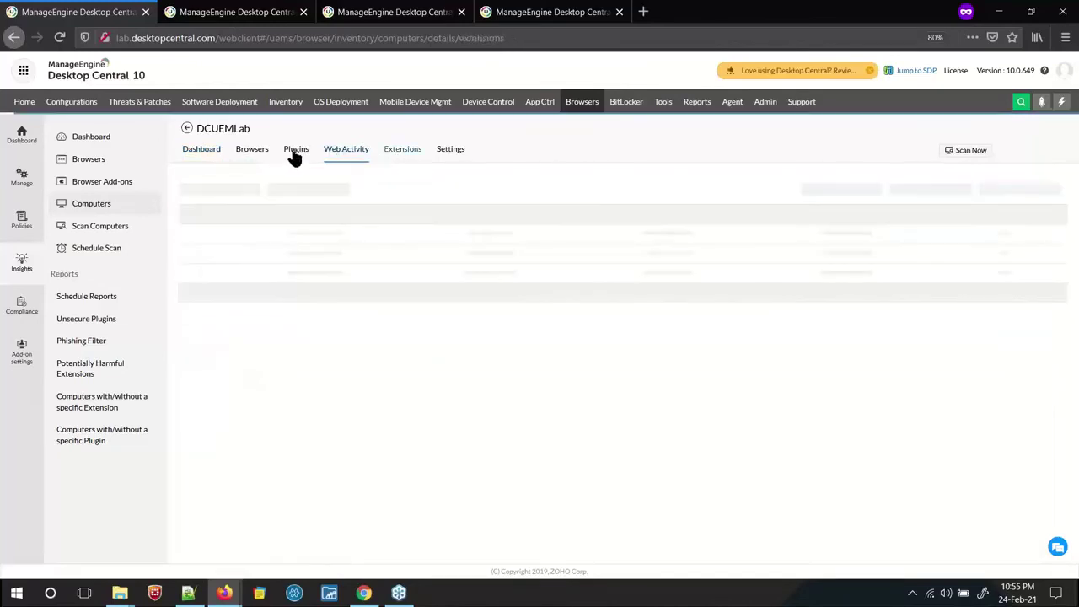
click(294, 158)
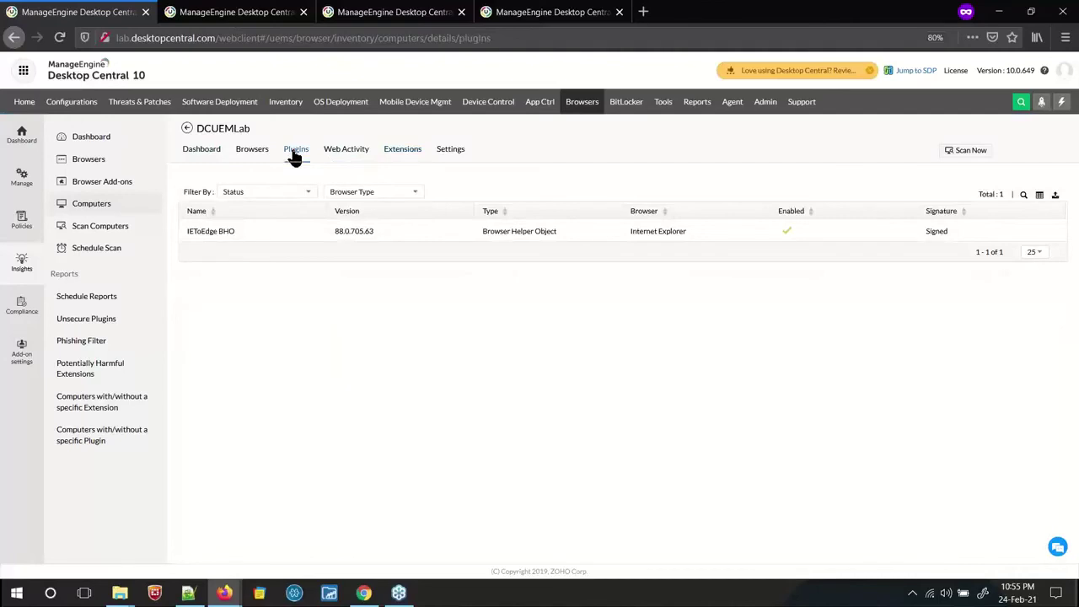
click(345, 152)
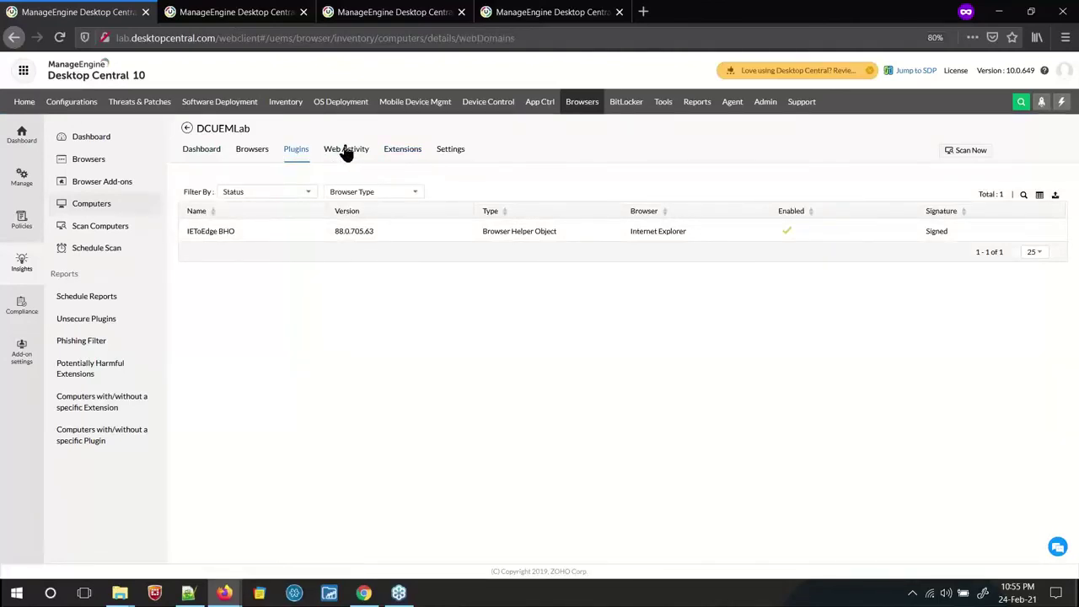
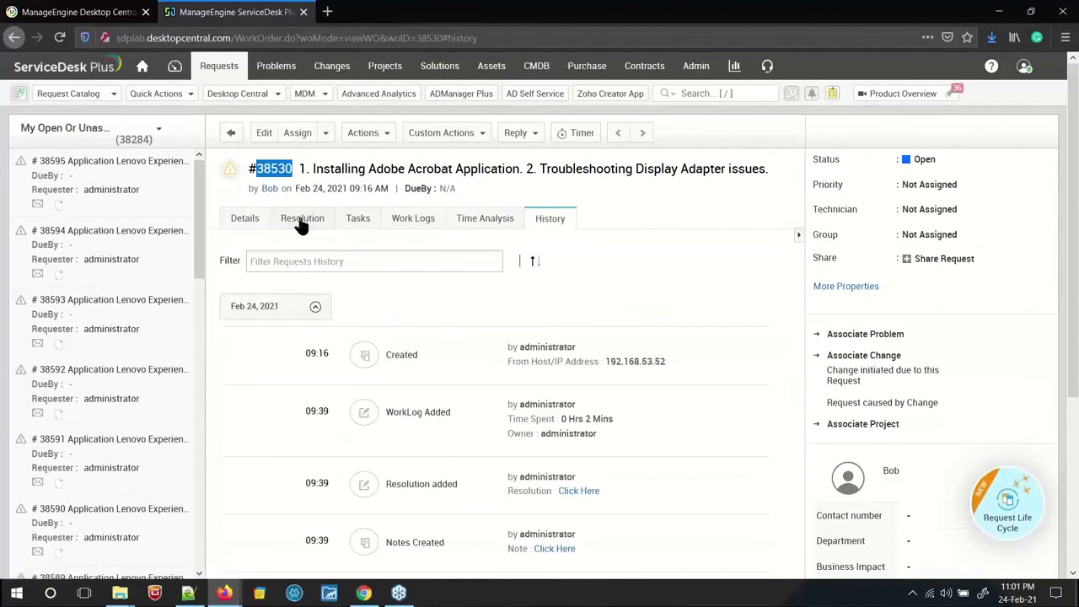
Review the resolution and work logs of the Adobe Acrobat and display adapter request in ServiceDesk Plus
click(301, 221)
click(368, 224)
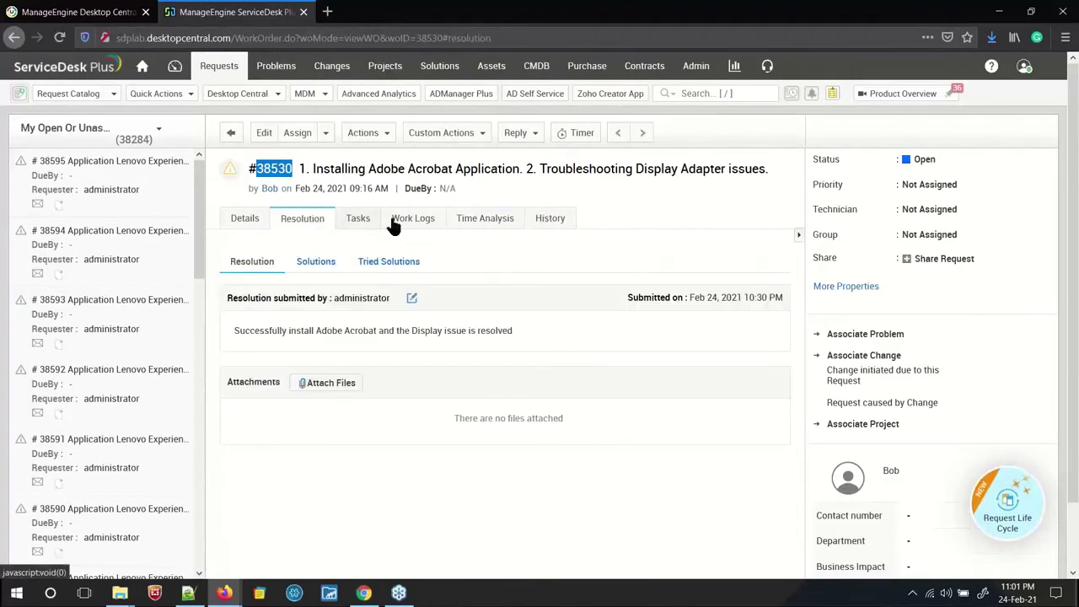
click(415, 221)
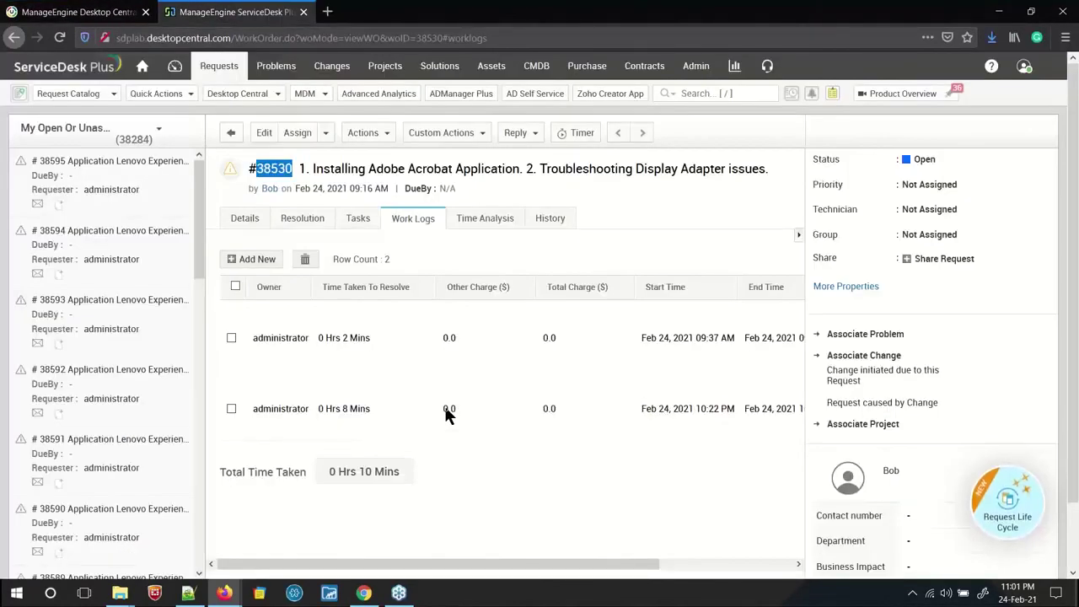
Show the Scenario 2 slide in the presentation, switch to Desktop Central and review the View only Mode option in the Remote Control settings
key(alt+Tab)
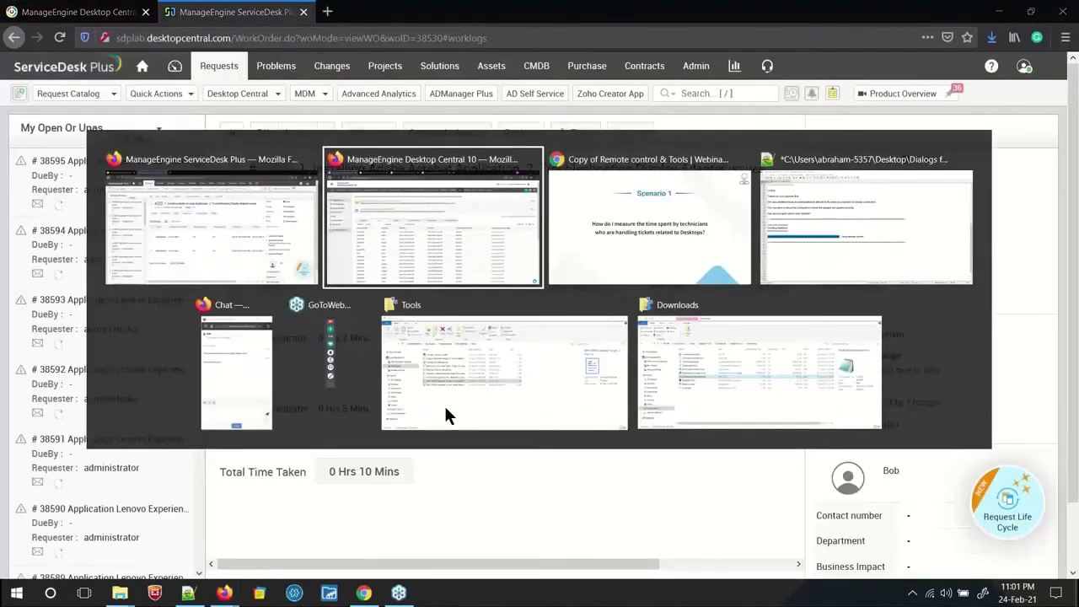
key(Right)
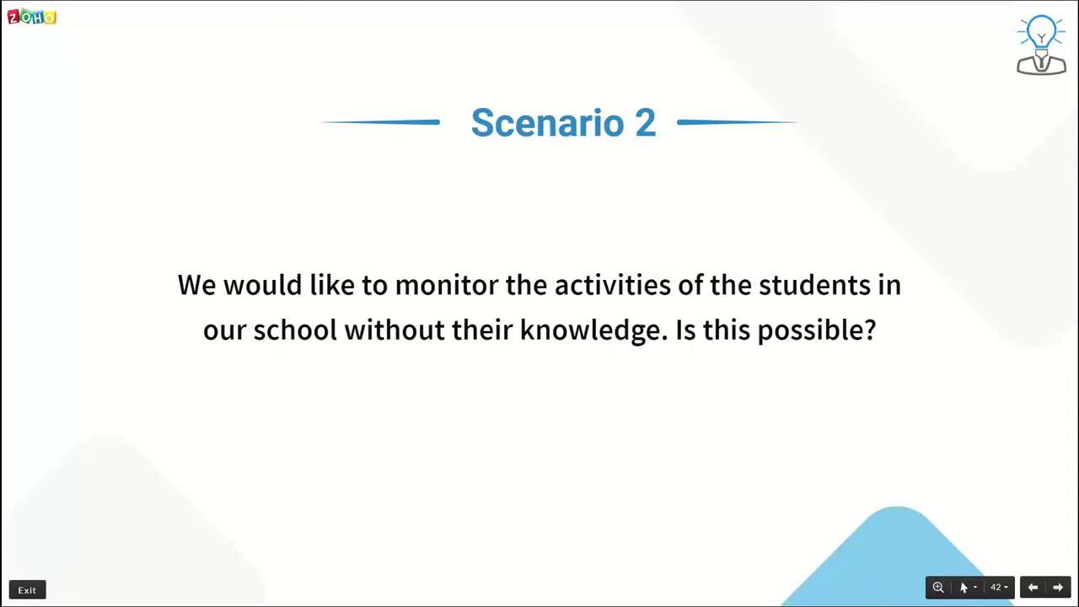
key(alt+Tab)
key(alt+Tab)
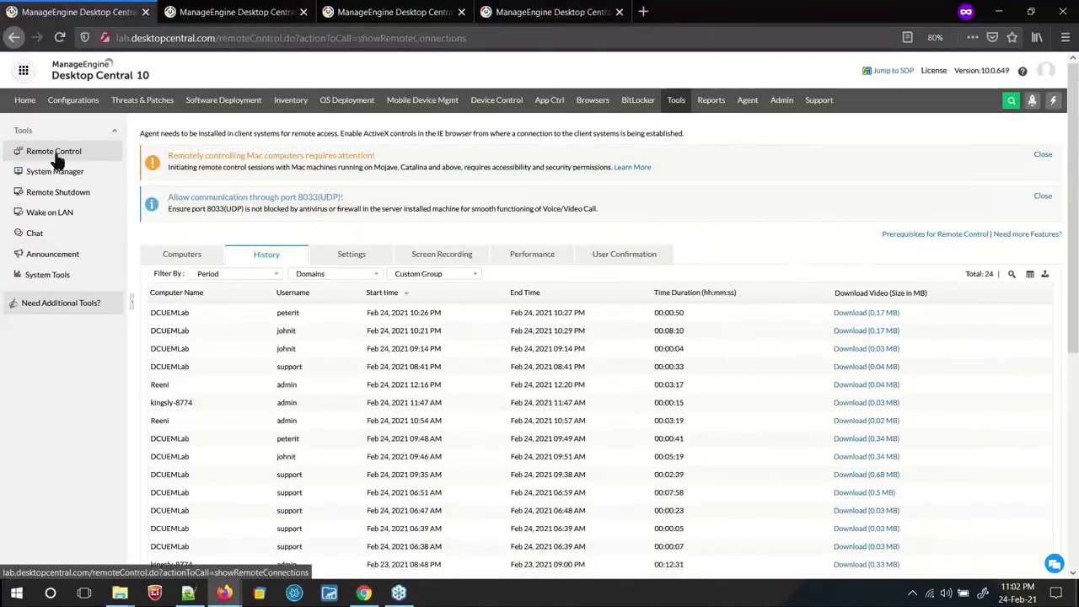
click(55, 155)
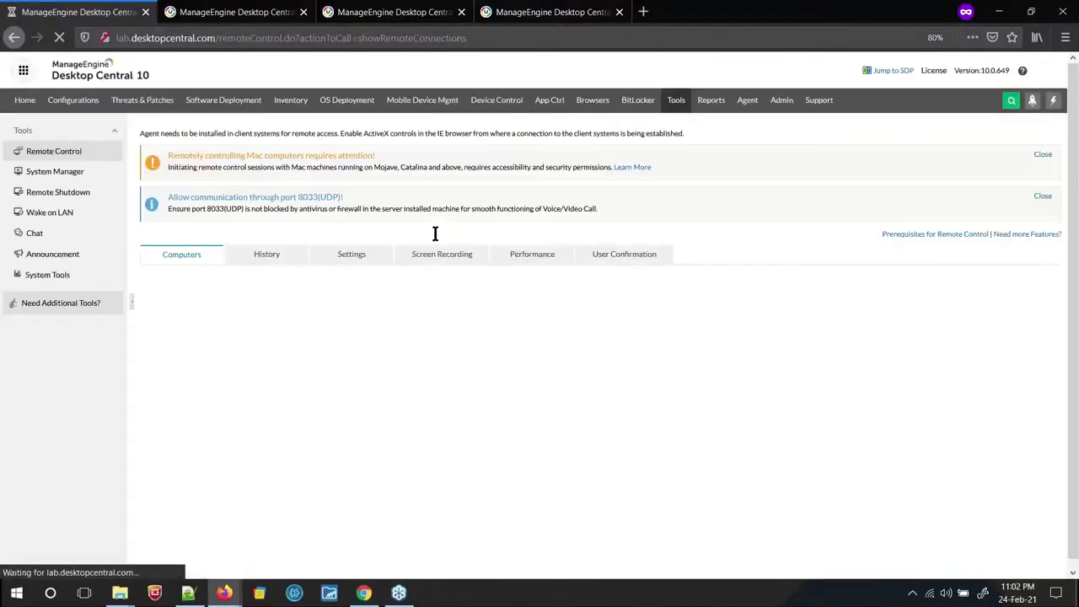
click(355, 263)
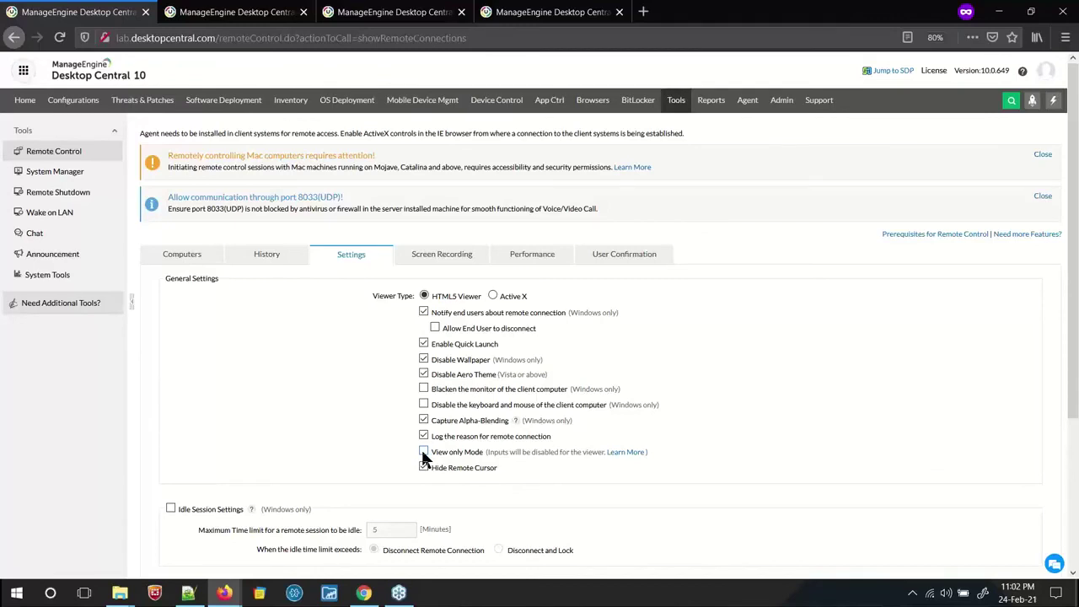
Advance the presentation to the Scenario 3 slide on HIPAA compliance and switch back to Desktop Central
key(alt+Tab)
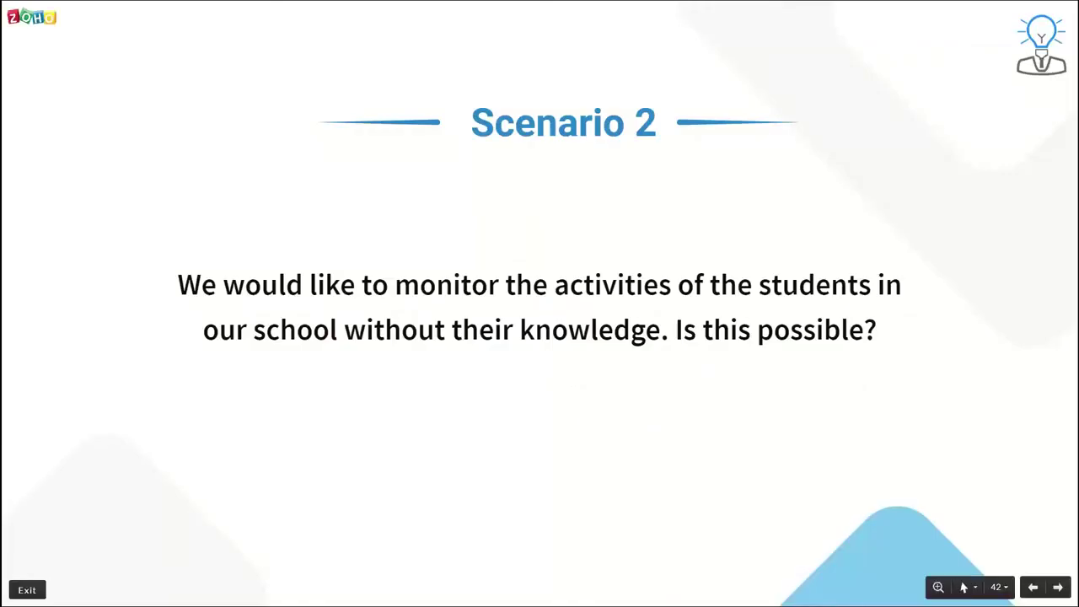
key(Right)
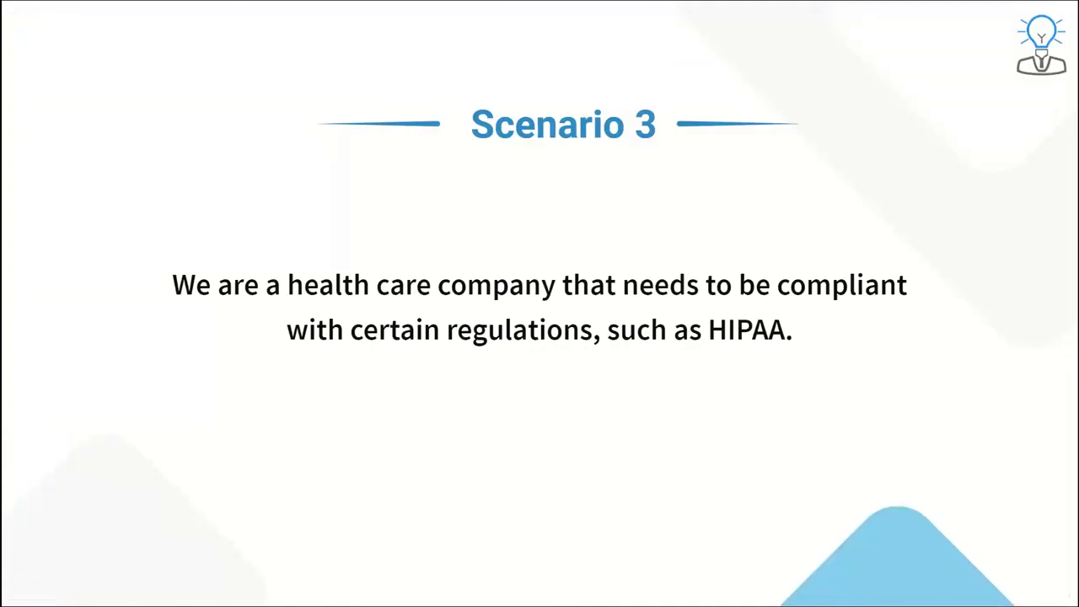
key(alt+Tab)
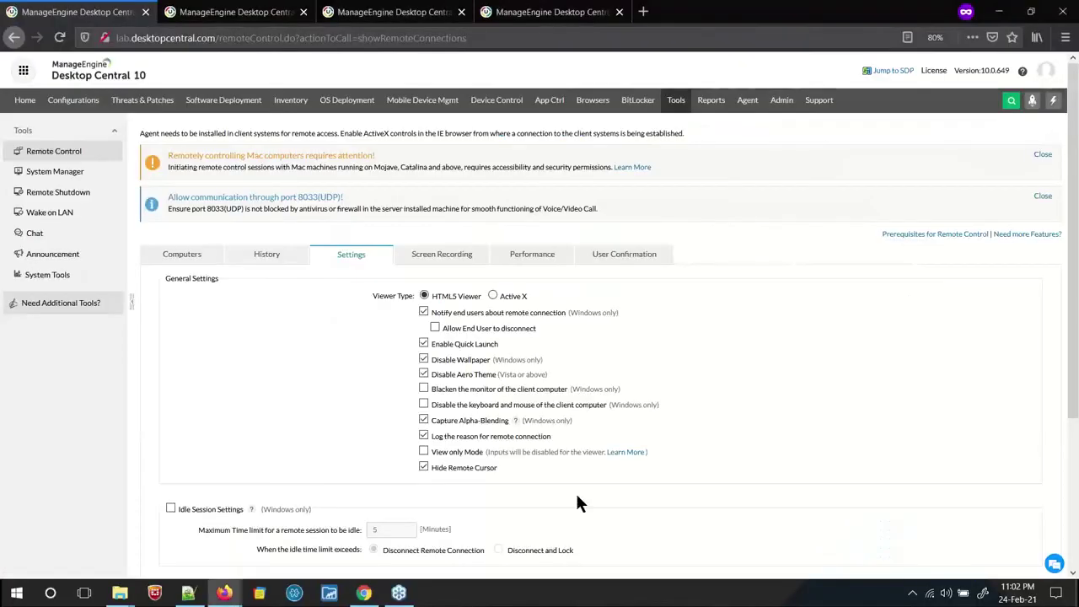
Enable User Confirmation for remote control sessions and view the dialog for excluding computers without adding any
click(614, 260)
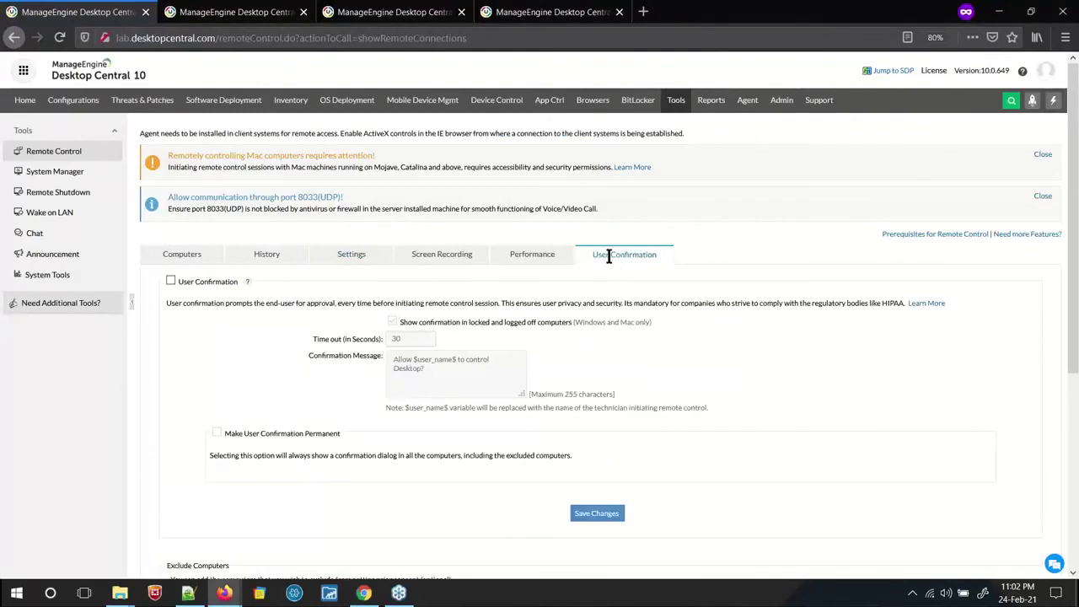
click(170, 282)
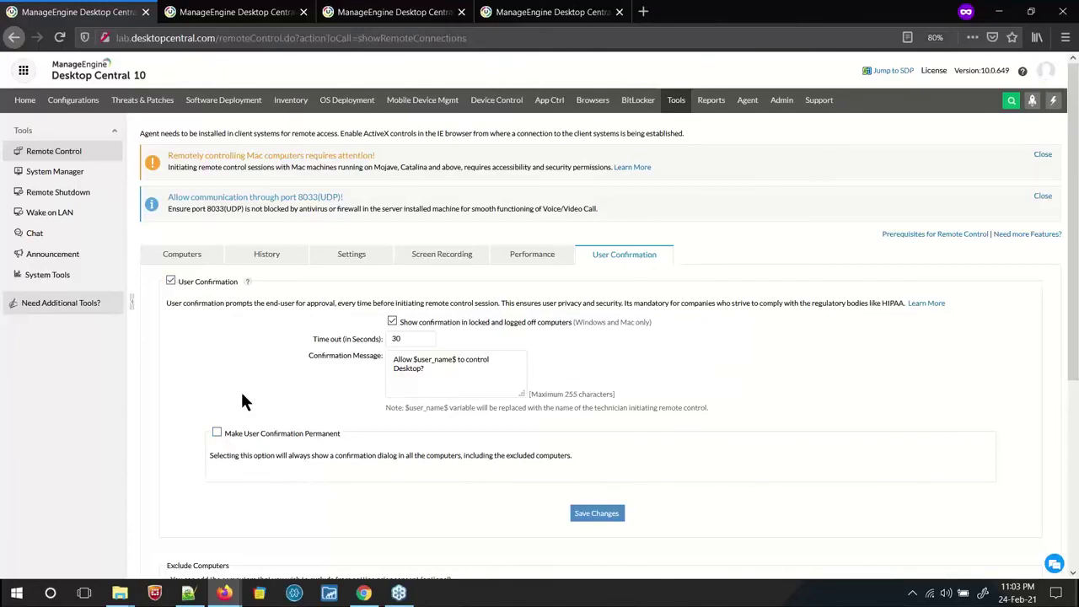
scroll(243, 402, down, 3)
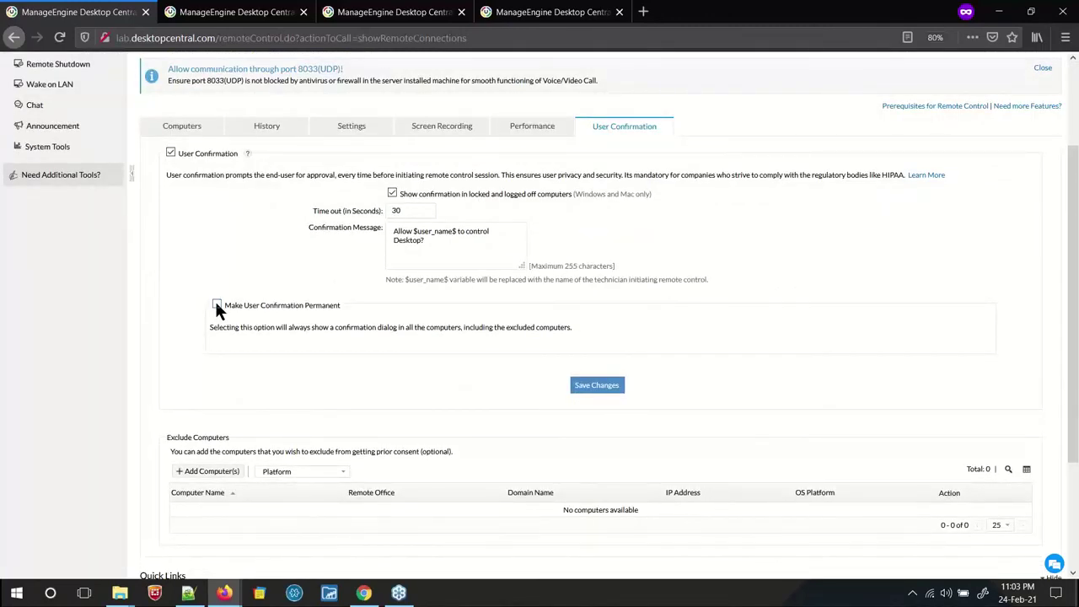
click(223, 474)
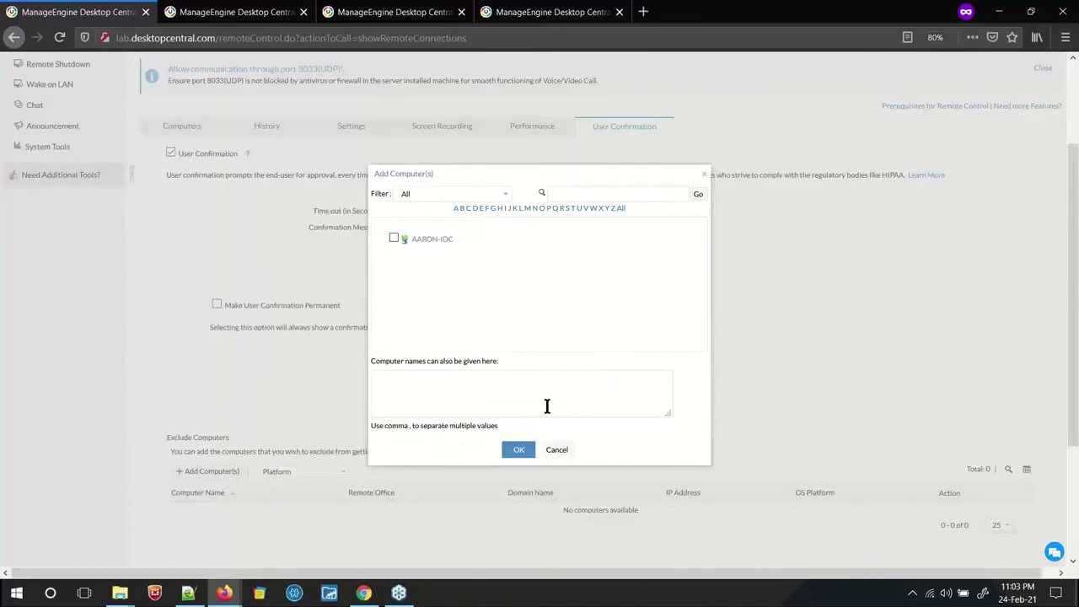
click(554, 451)
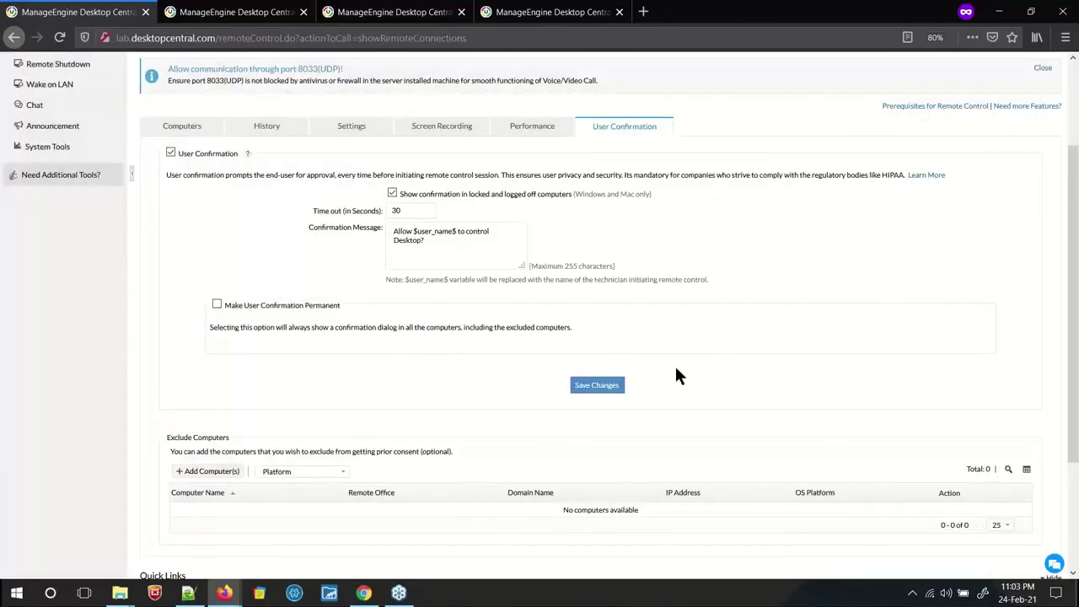
Advance the presentation to the Scenario 4 slide on documenting IIS configuration and switch back to Desktop Central
key(alt+Tab)
key(Right)
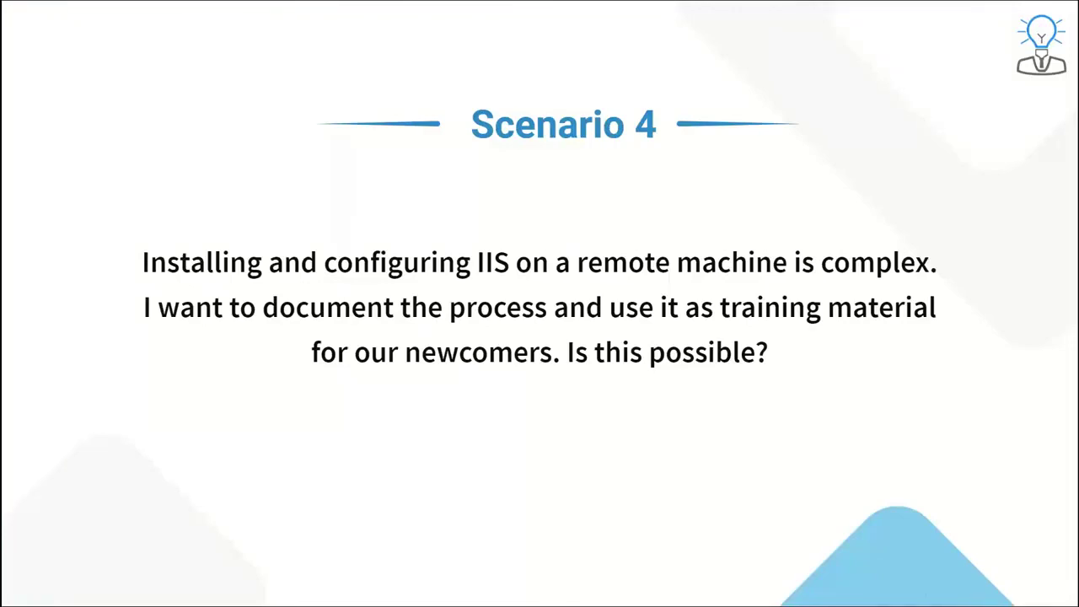
key(alt+Tab)
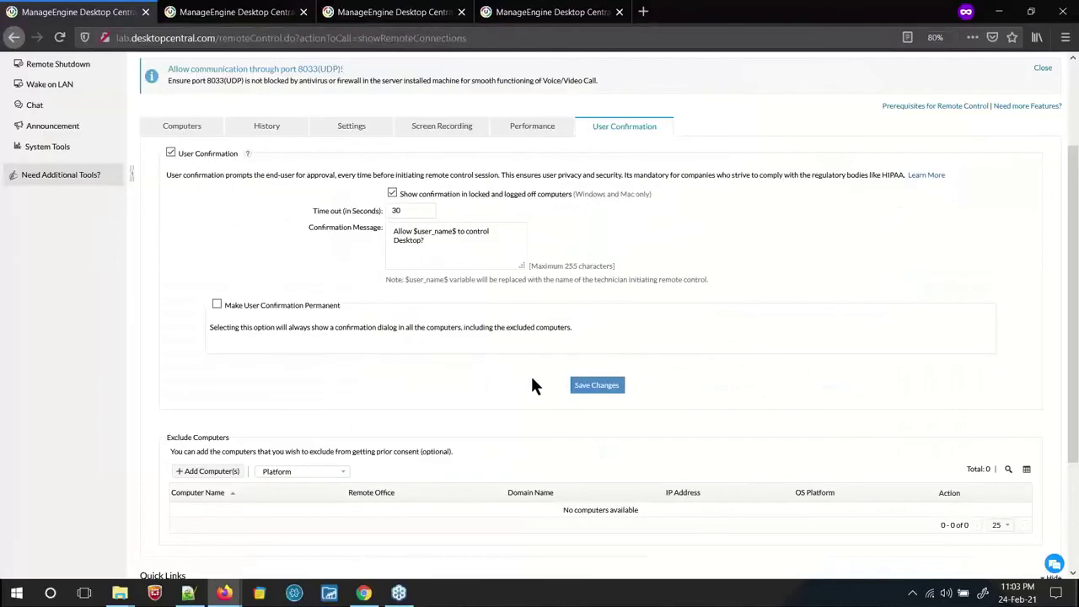
Open the remote control Screen Recording settings and review the Enable Screen Recording option and its recording parameters
scroll(531, 373, up, 3)
click(427, 255)
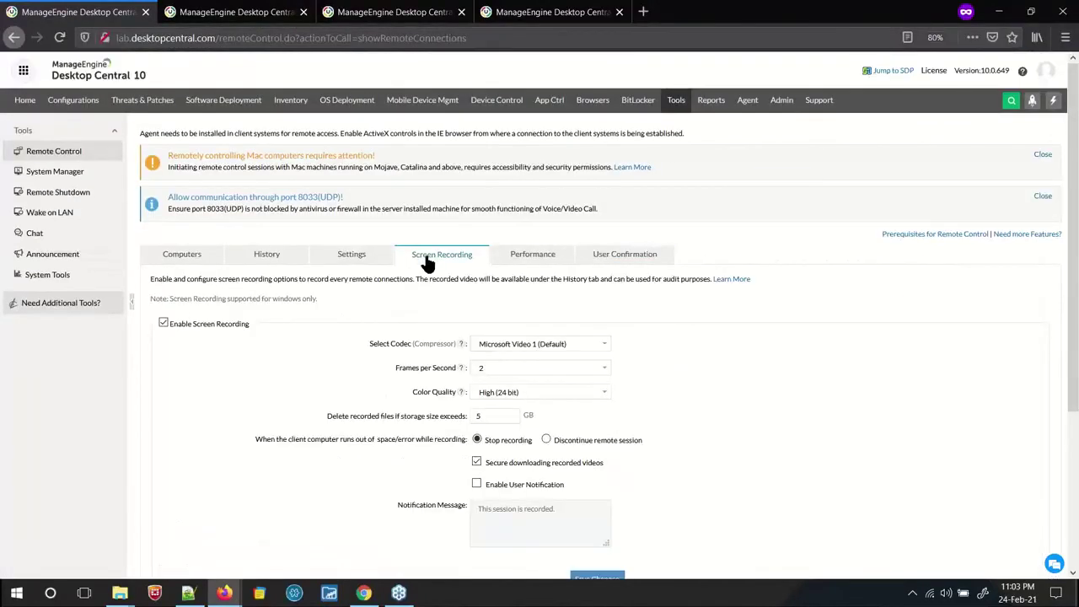
scroll(168, 265, down, 1)
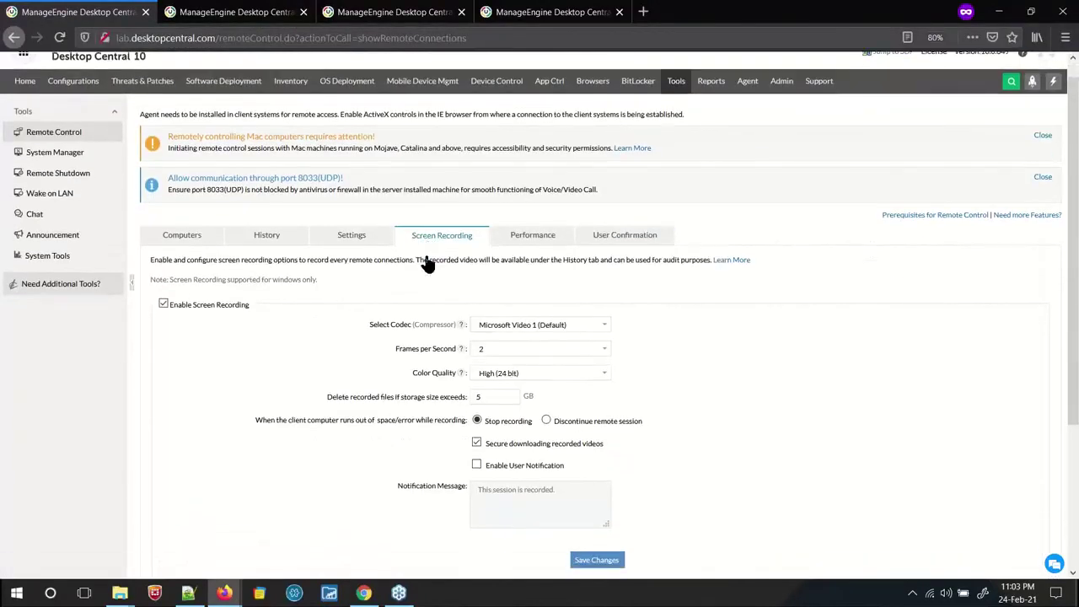
click(163, 259)
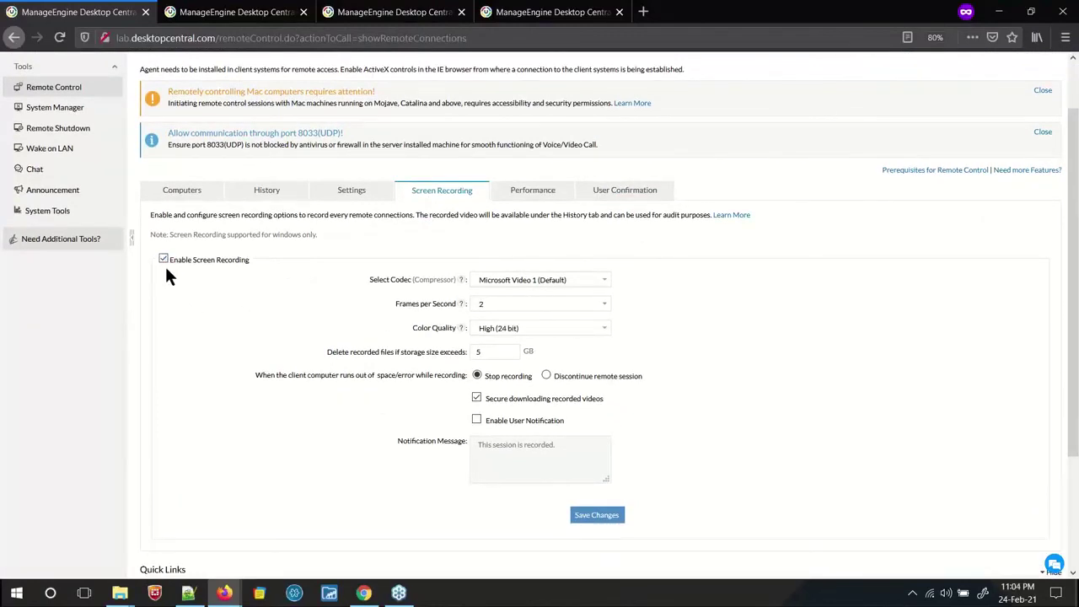
Review the remaining screen recording options, and open the remote control connection history to examine the downloadable session videos
scroll(505, 396, down, 1)
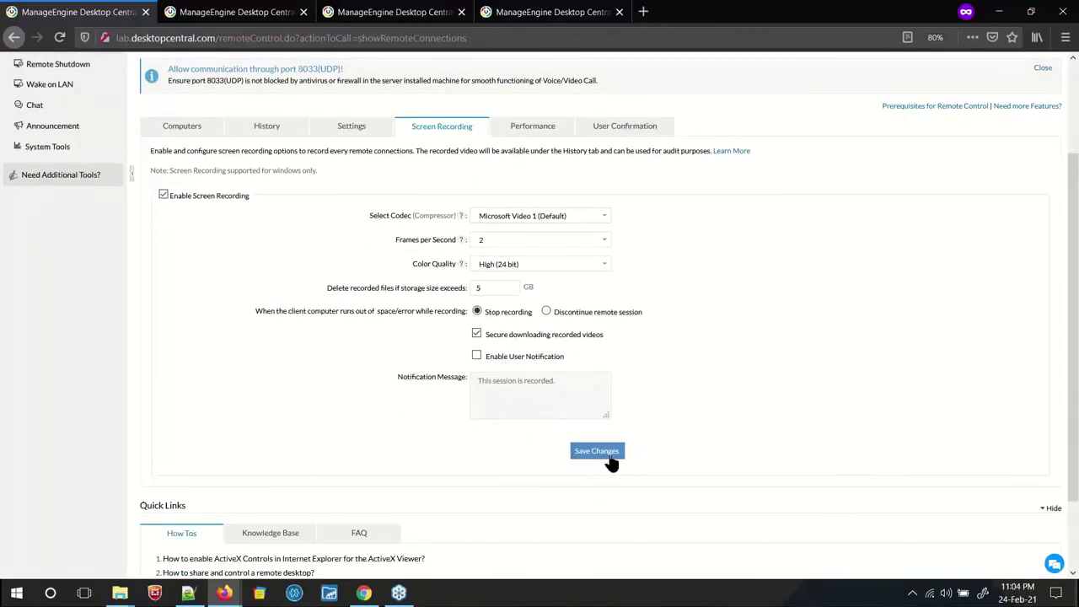
scroll(241, 354, up, 2)
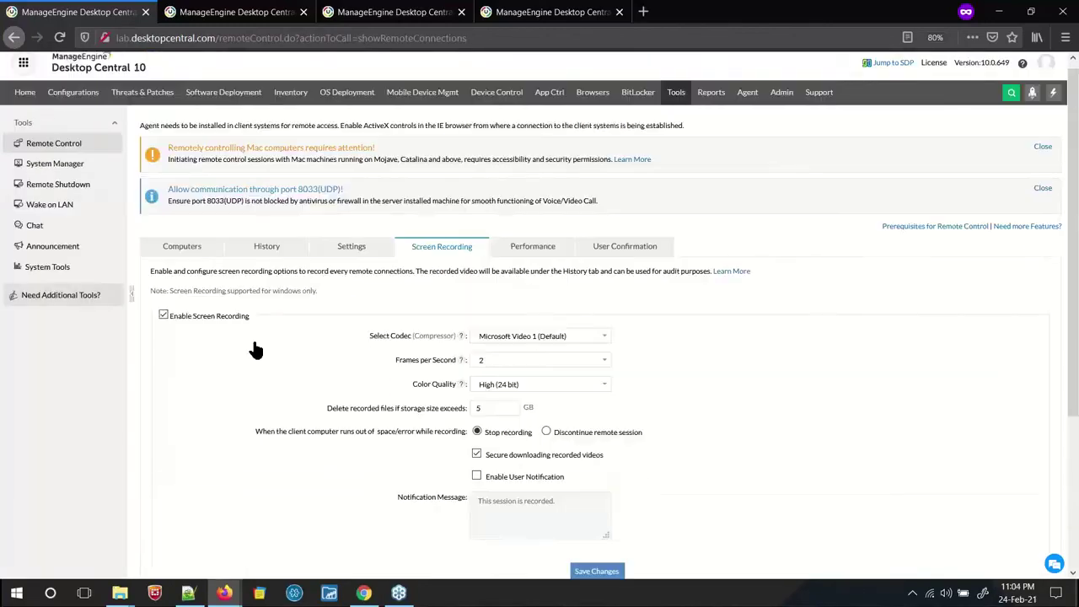
click(182, 254)
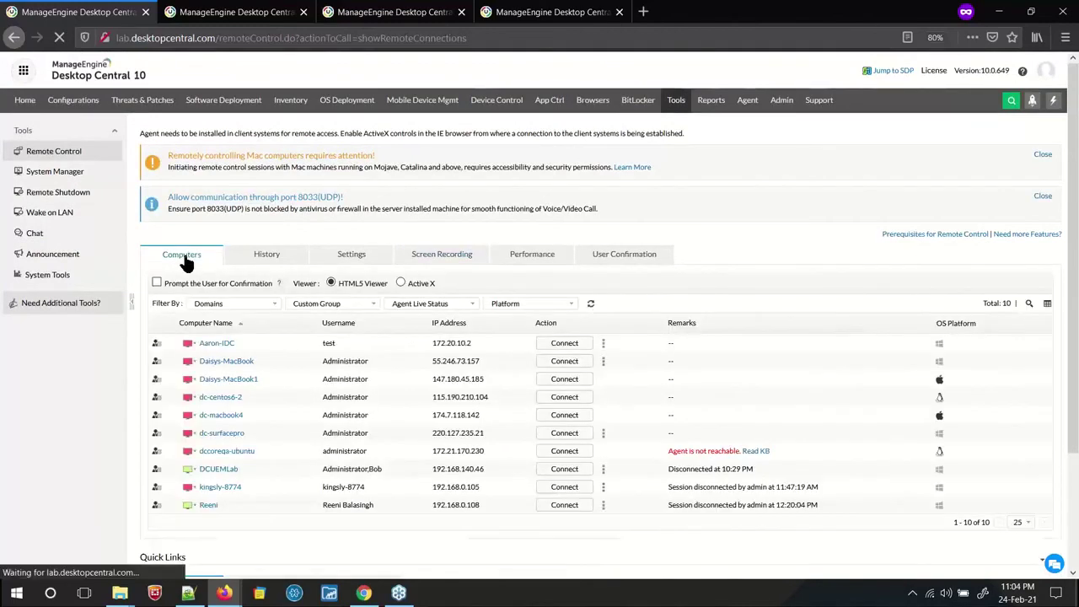
click(255, 261)
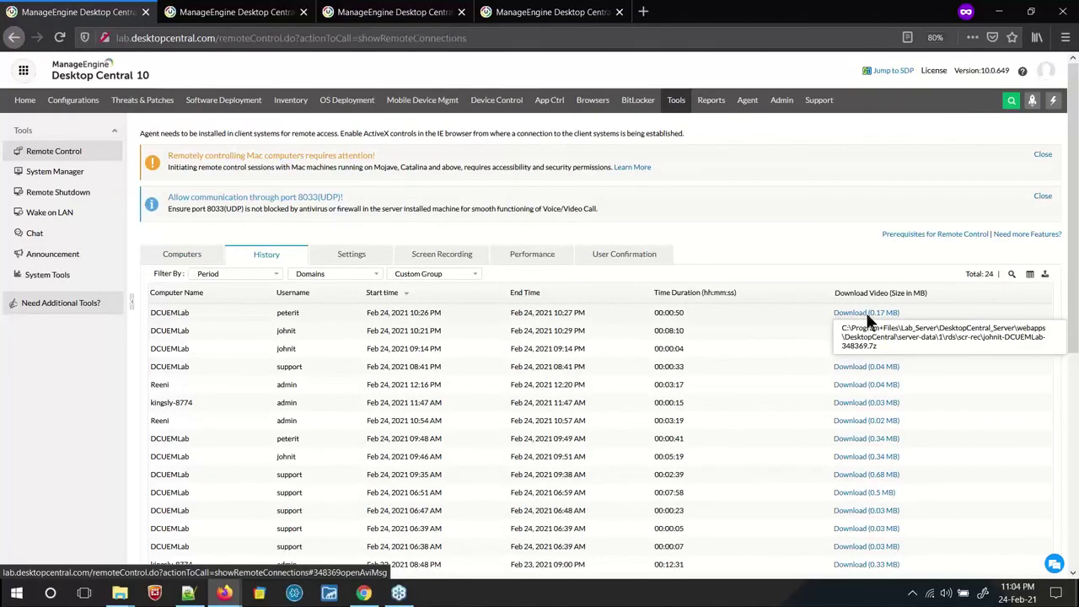
Advance the presentation to the Scenario 5 slide on slow remote sessions and switch back to Desktop Central
key(alt+Tab)
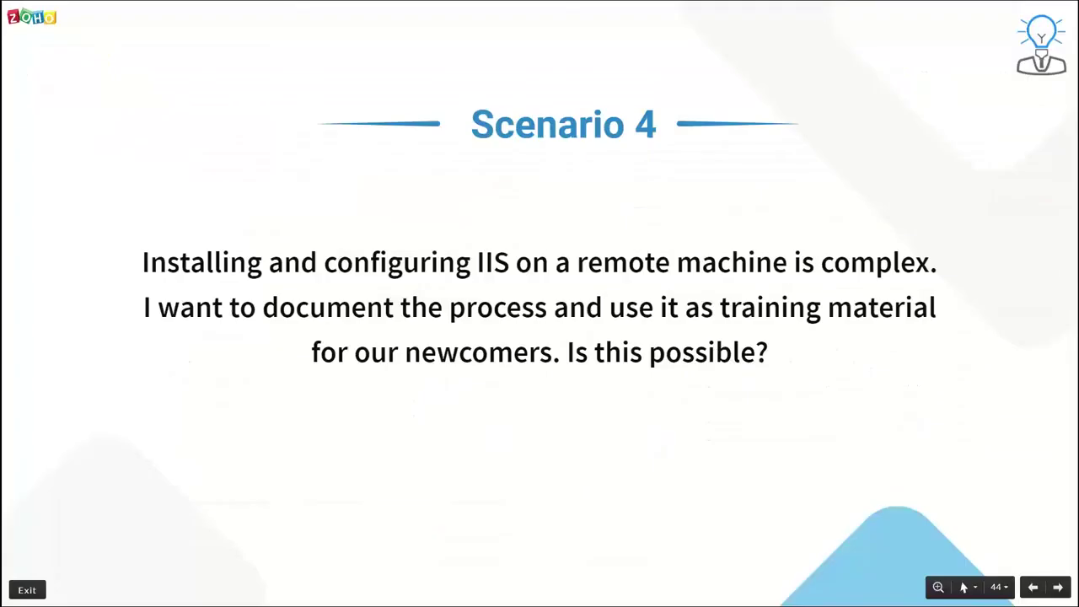
key(Right)
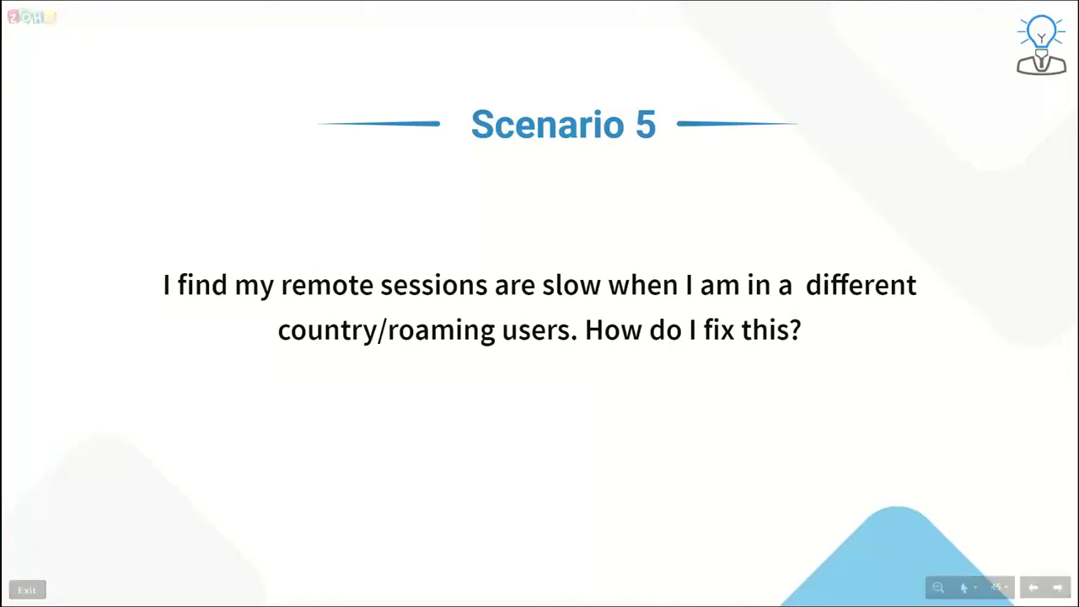
key(alt+Tab)
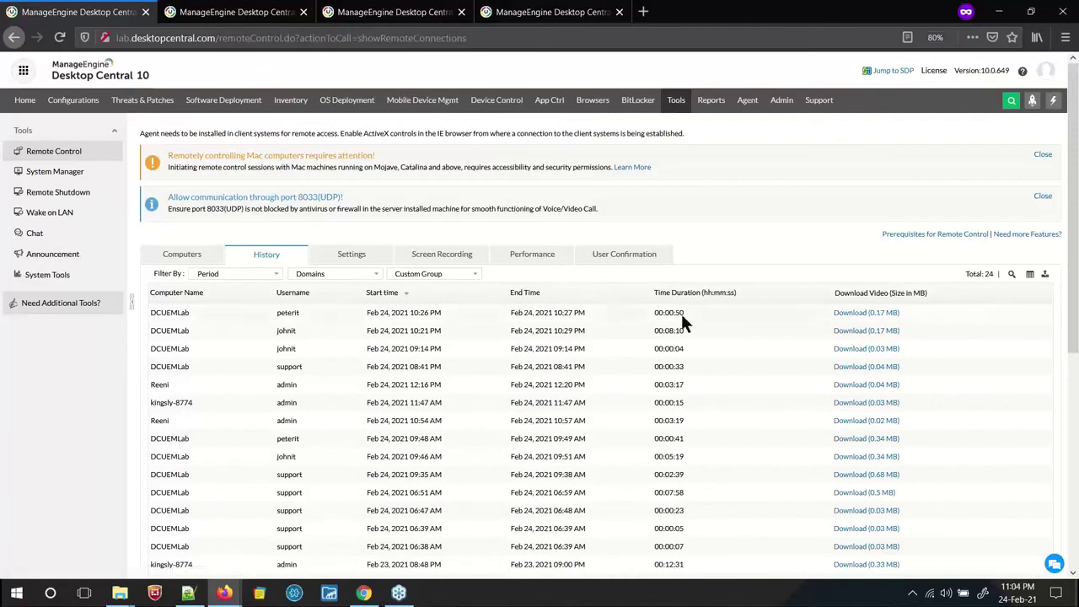
Review the remote control Performance settings per remote office and view the compression options for Roaming users, cancelling the dialog without saving
click(522, 257)
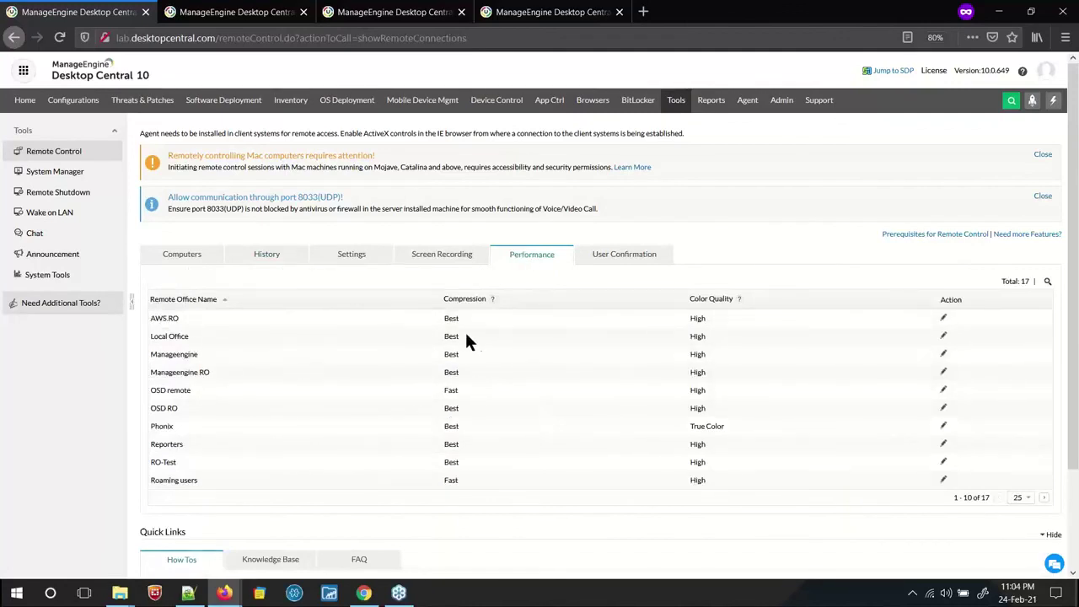
double_click(445, 318)
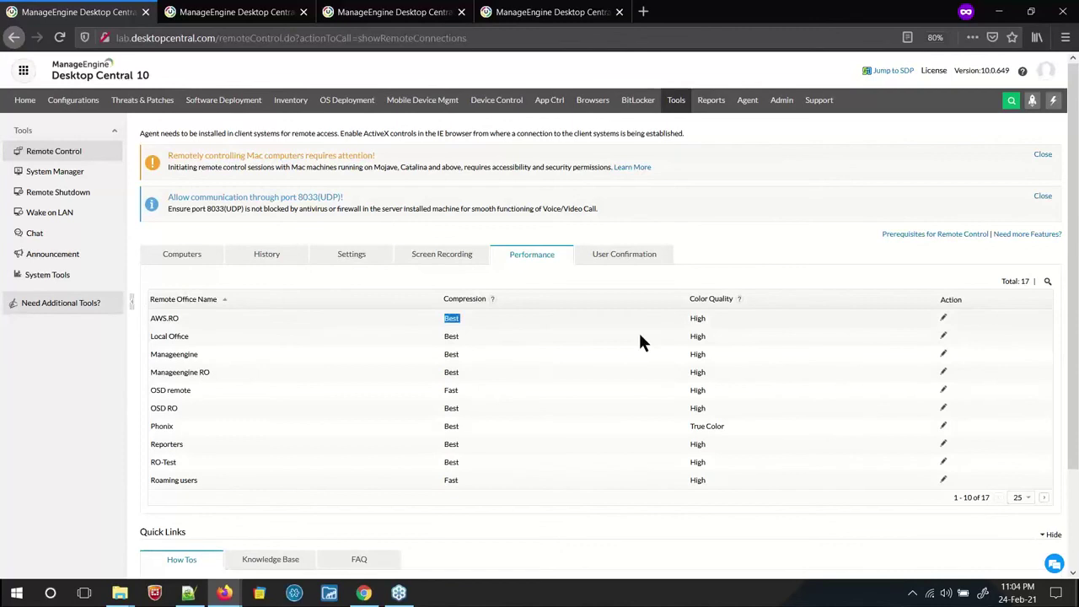
double_click(693, 319)
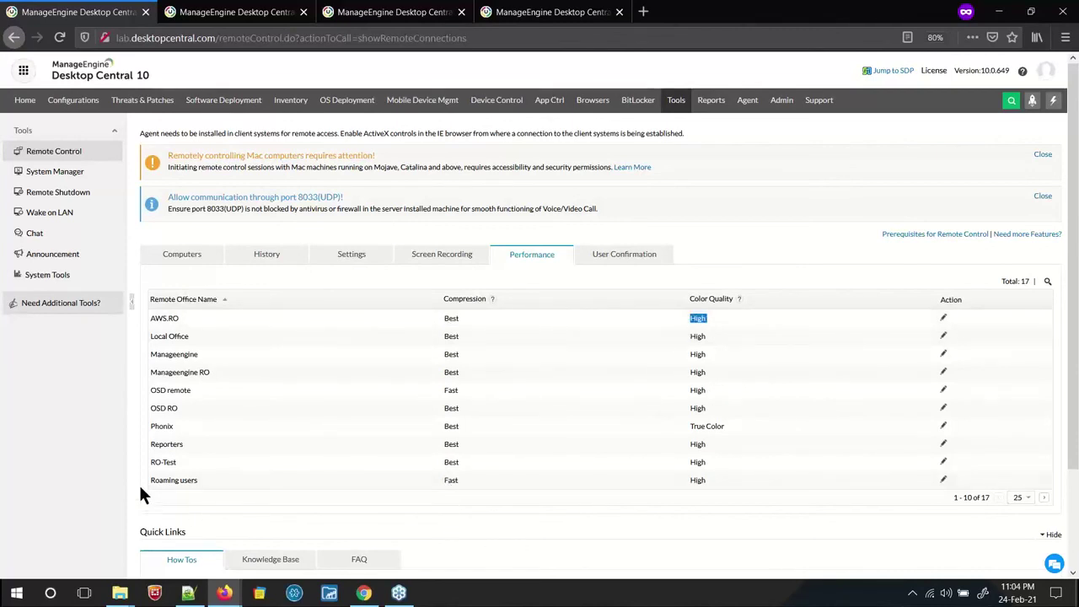
drag(140, 486, 208, 482)
click(567, 312)
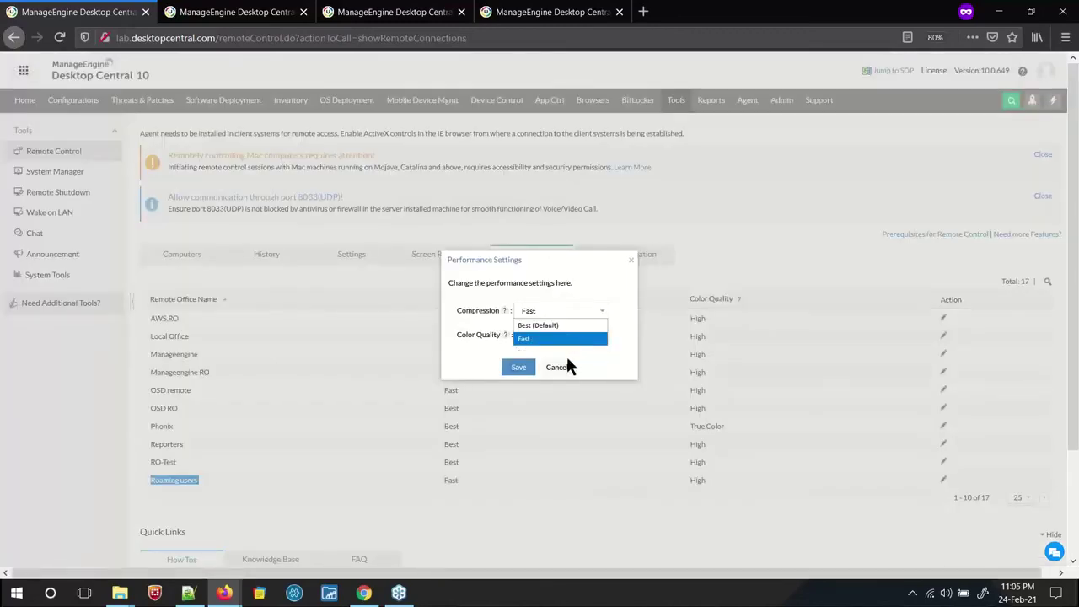
click(606, 369)
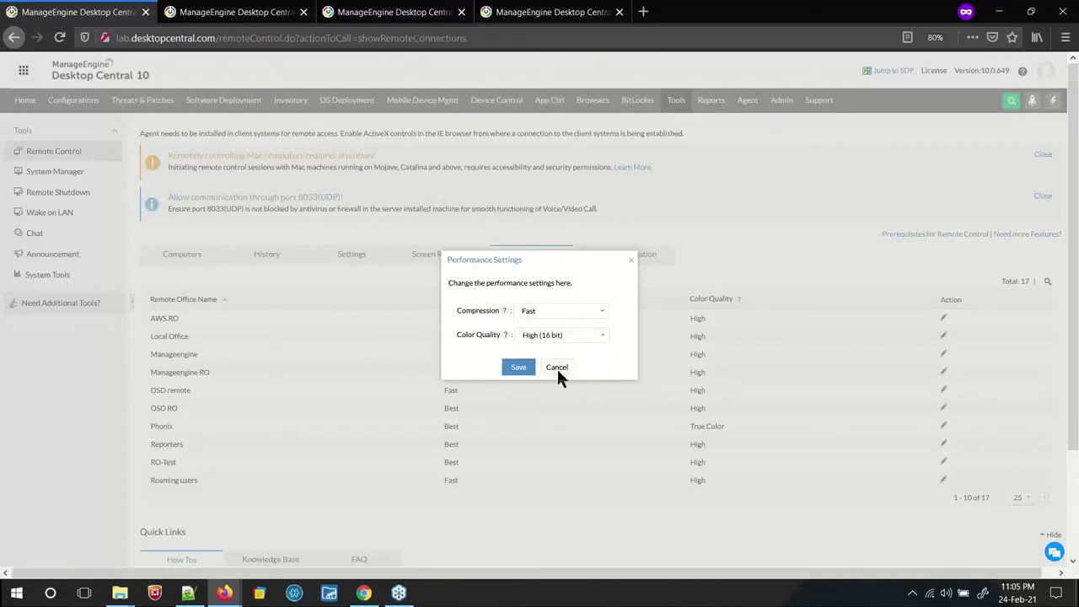
click(558, 369)
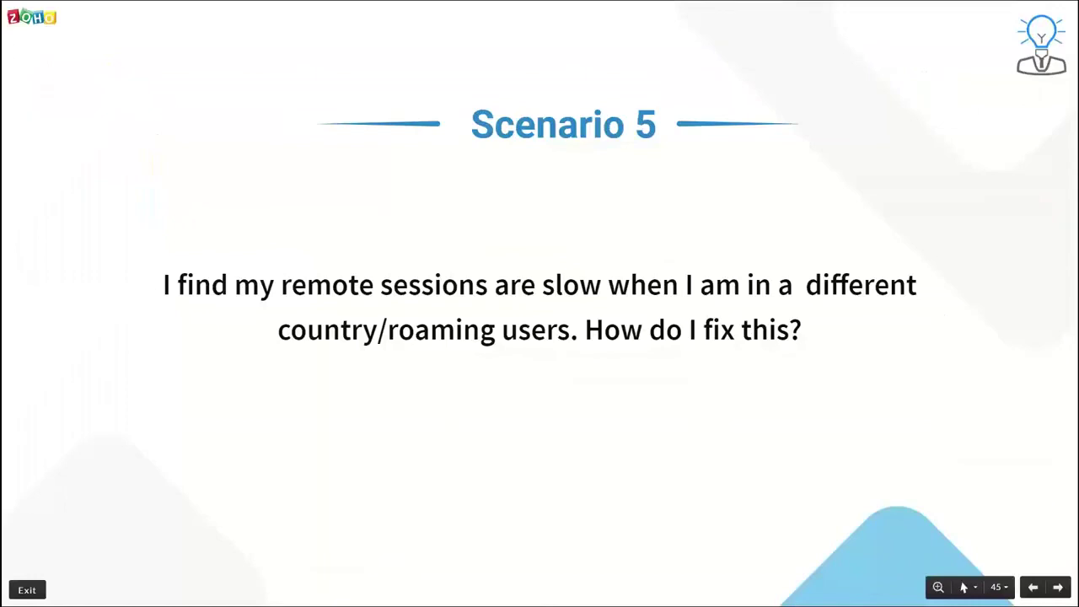
Advance the presentation to the Scenario 6 slide on auditing remote connections to a user's machine
key(Right)
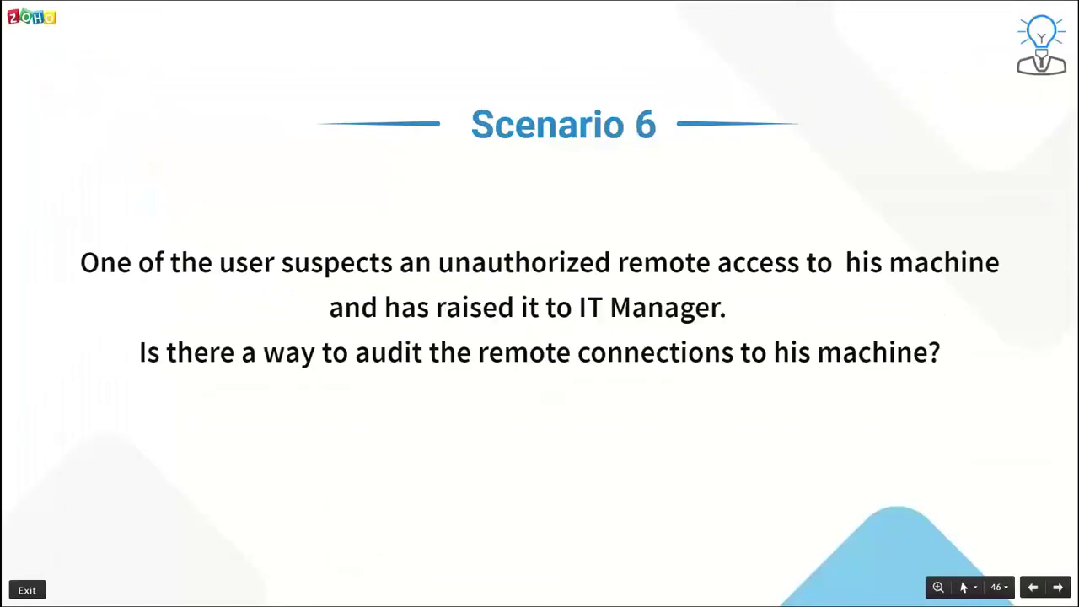